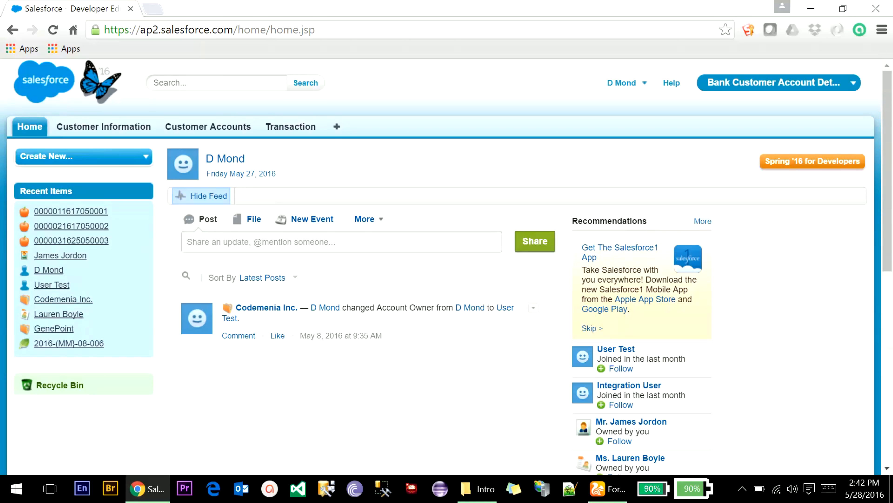
- Open the Documents home page from the list of all tabs
{"action": "left_click", "coordinate": [444, 366]}
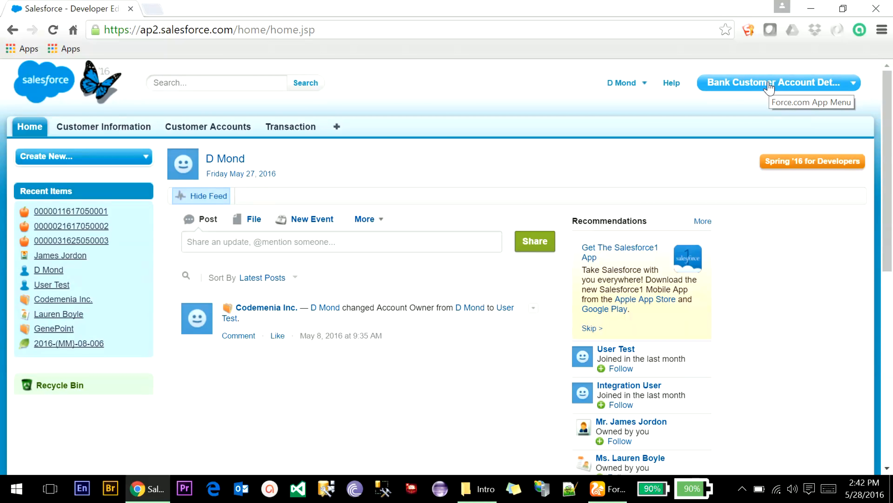
{"action": "left_click", "coordinate": [338, 129]}
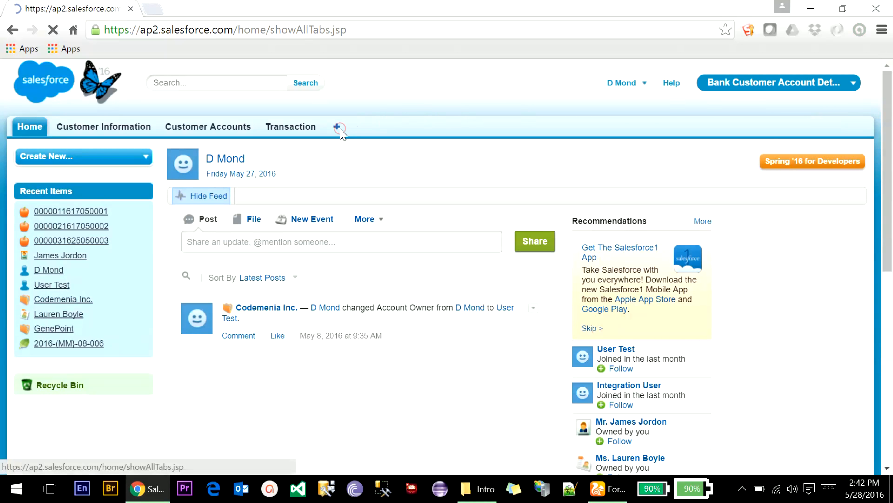
{"action": "scroll", "coordinate": [302, 278], "scroll_direction": "down", "scroll_amount": 5}
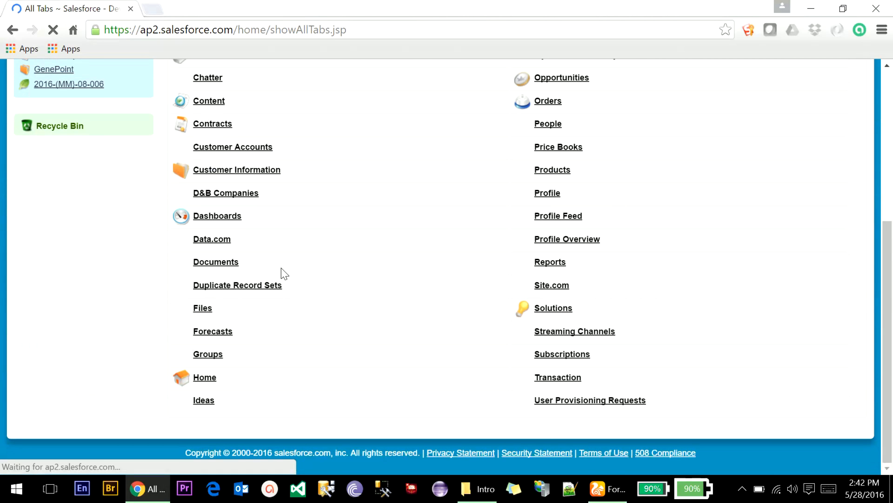
{"action": "left_click", "coordinate": [231, 266]}
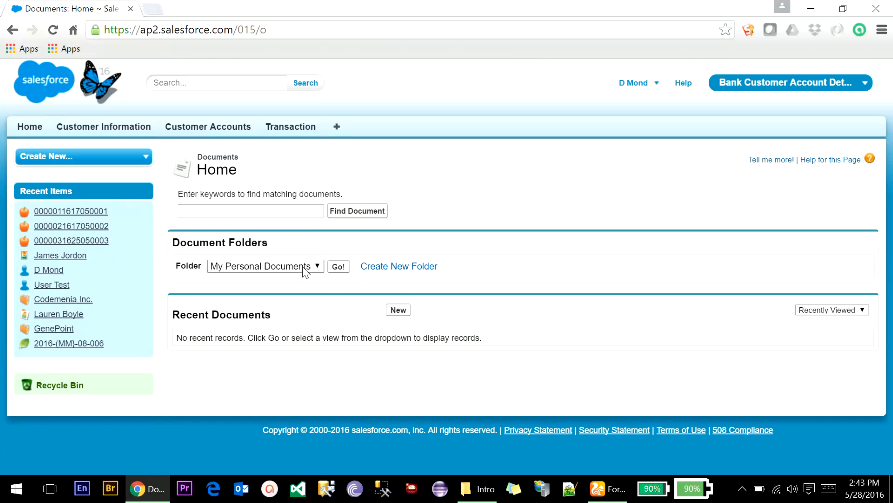
- Create a document folder labelled Bank App with Read Only public access, accessible by all users, and save it
{"action": "left_click", "coordinate": [305, 271]}
{"action": "left_click", "coordinate": [397, 277]}
{"action": "left_click", "coordinate": [396, 270]}
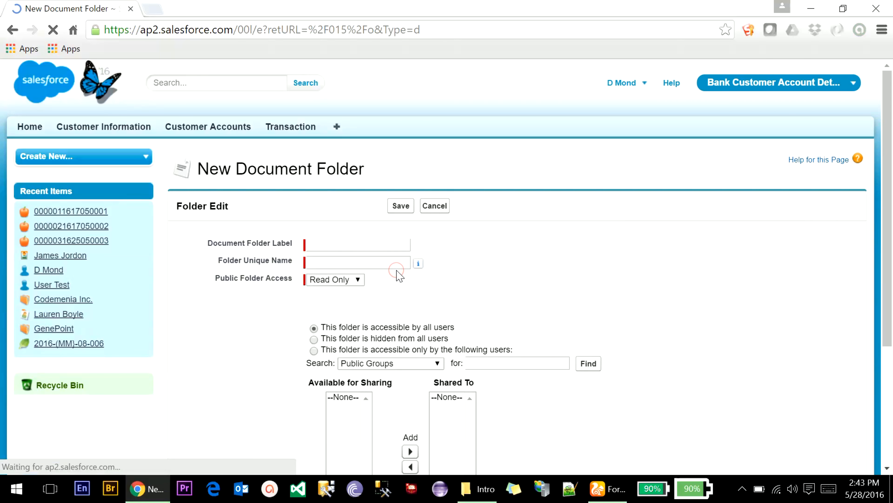
{"action": "left_click", "coordinate": [331, 245]}
{"action": "type", "text": "Bank App"}
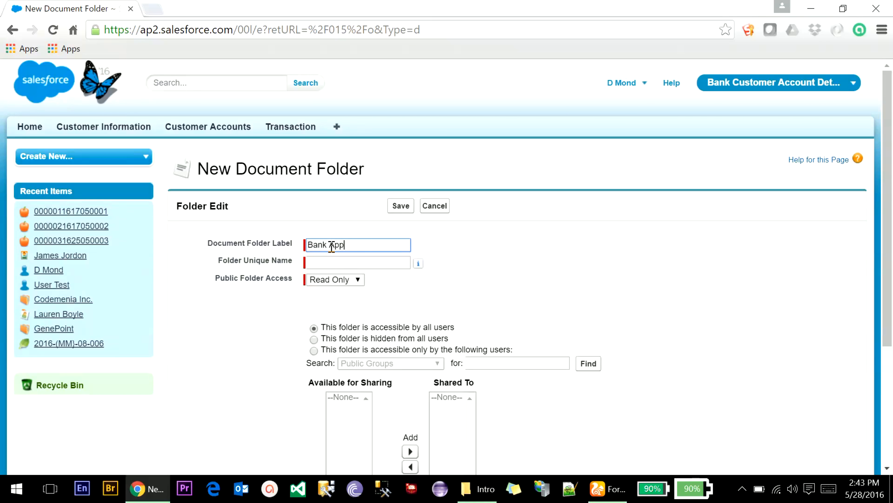
{"action": "left_click", "coordinate": [350, 260]}
{"action": "left_click", "coordinate": [352, 283]}
{"action": "left_click", "coordinate": [351, 283]}
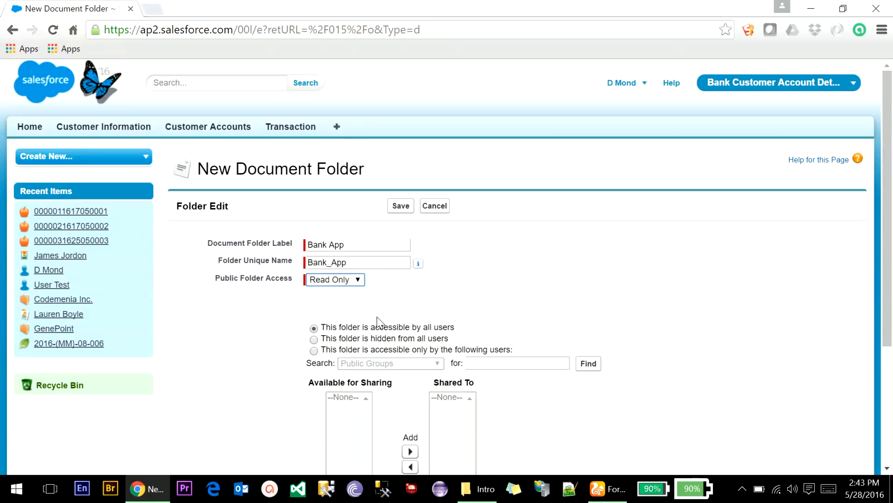
{"action": "scroll", "coordinate": [380, 311], "scroll_direction": "down", "scroll_amount": 5}
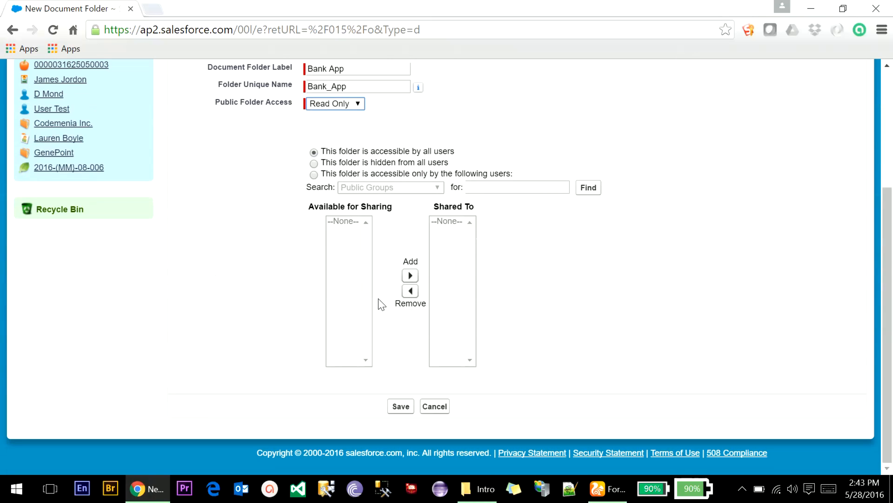
{"action": "left_click", "coordinate": [399, 407]}
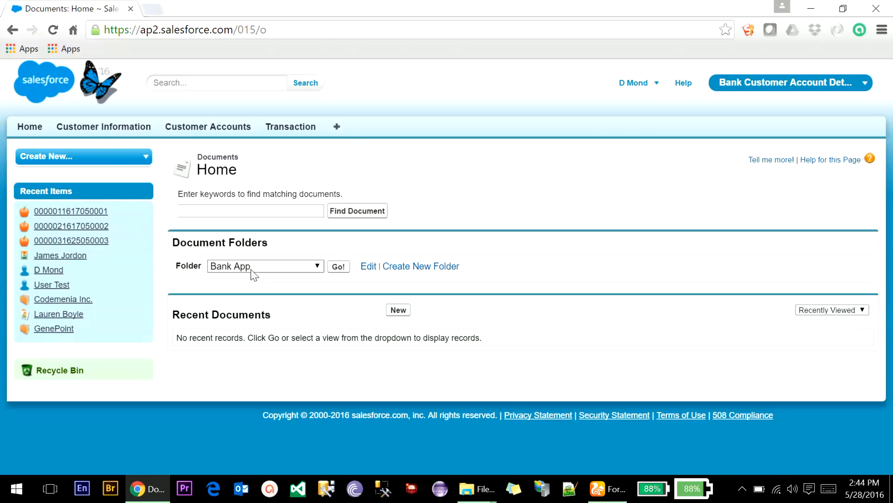
- Start a new document upload named Bank app logo and mark it as an externally available image
{"action": "left_click", "coordinate": [398, 309]}
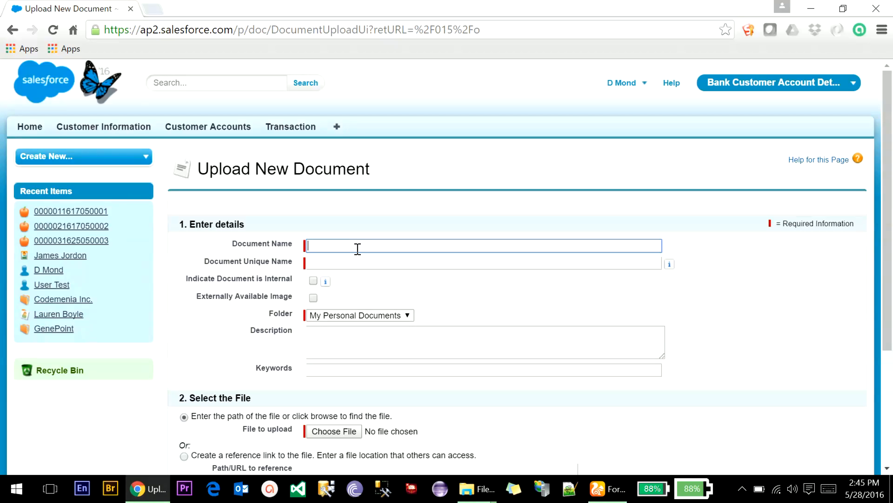
{"action": "type", "text": "Ba"}
{"action": "key", "text": "Down"}
{"action": "key", "text": "Down"}
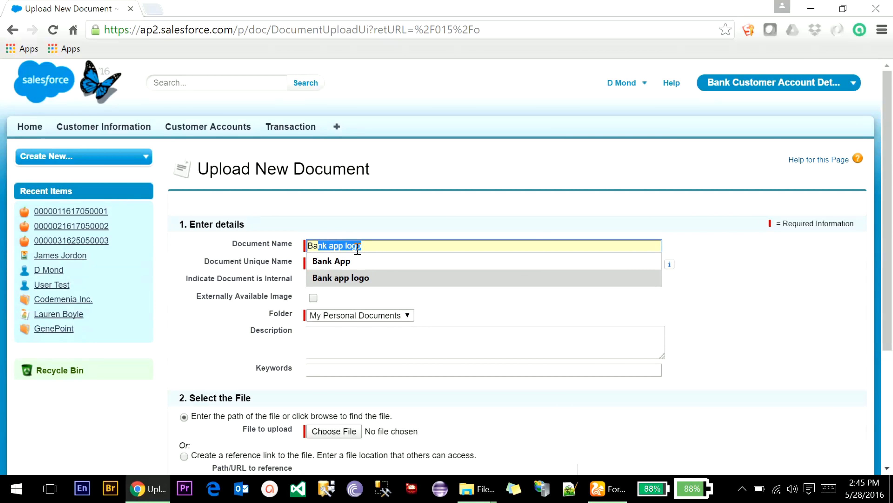
{"action": "key", "text": "Return"}
{"action": "key", "text": "Tab"}
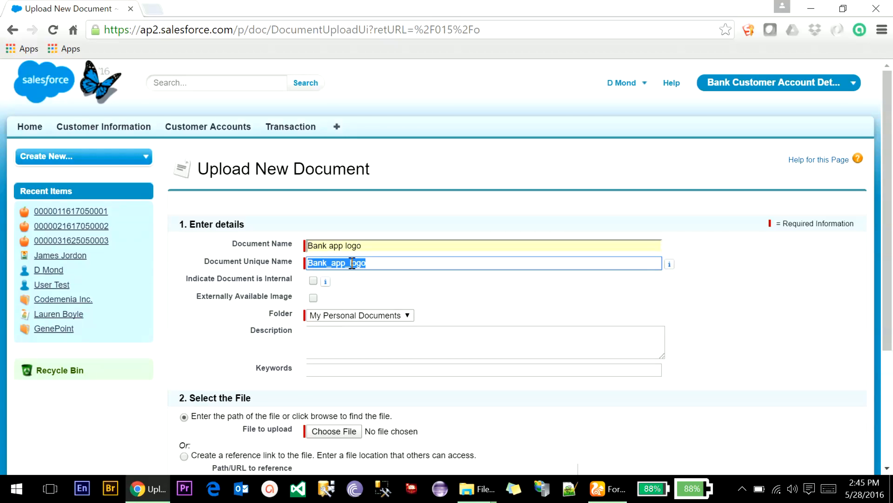
{"action": "key", "text": "Down"}
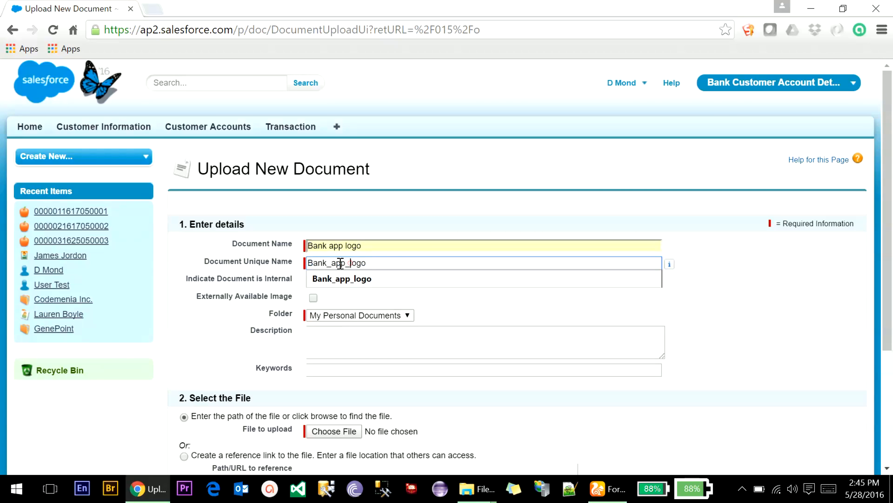
{"action": "left_click", "coordinate": [468, 341]}
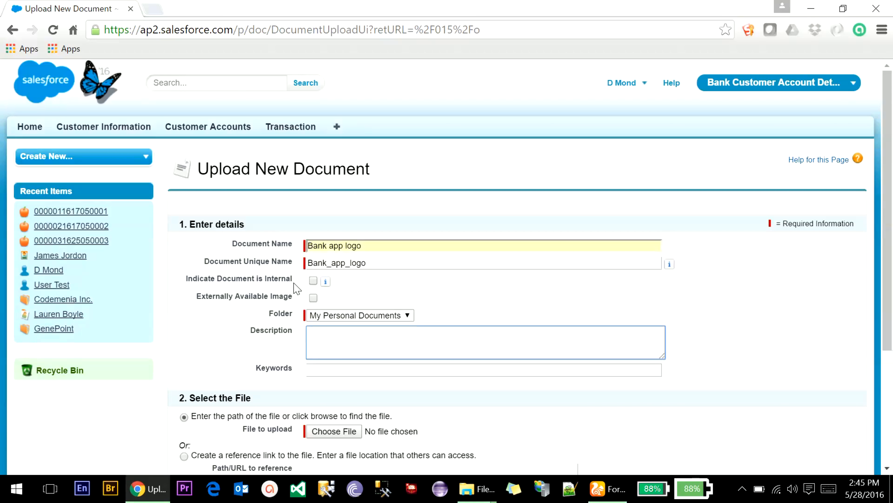
{"action": "mouse_move", "coordinate": [329, 282]}
{"action": "left_click", "coordinate": [314, 298]}
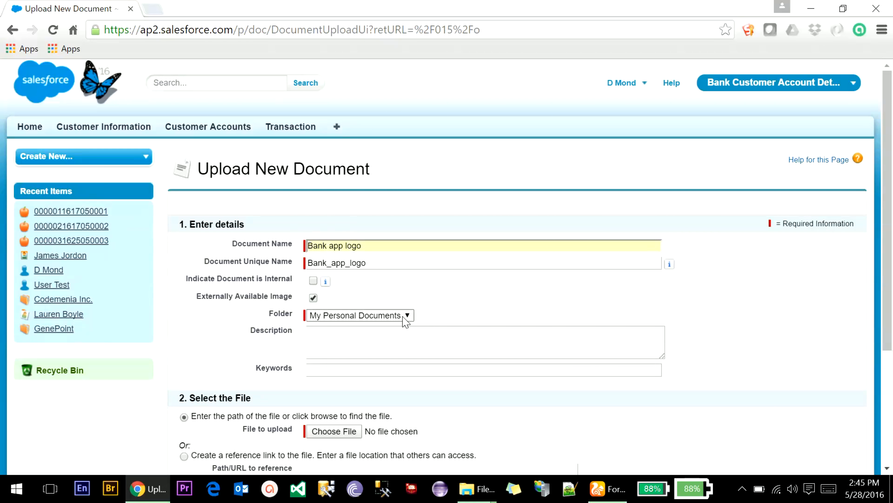
- Choose Bank app logo.jpg from the Intro folder as the file to upload and save the document
{"action": "scroll", "coordinate": [405, 316], "scroll_direction": "down", "scroll_amount": 3}
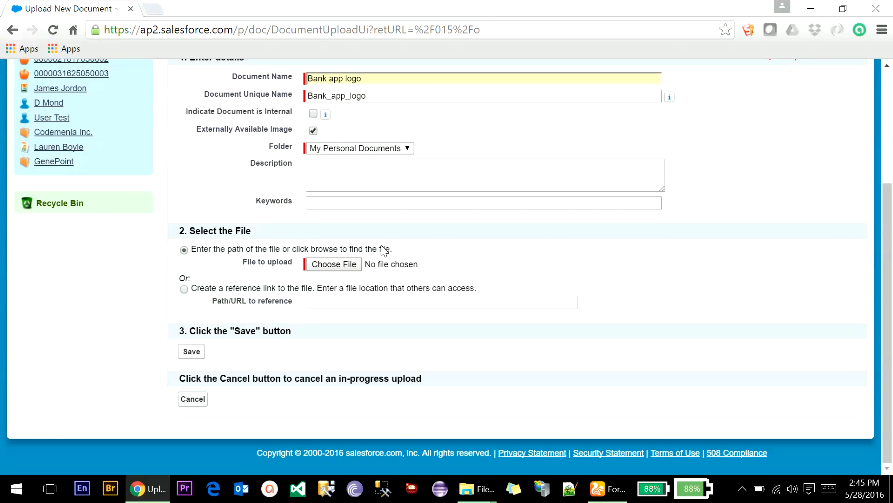
{"action": "left_click", "coordinate": [328, 267]}
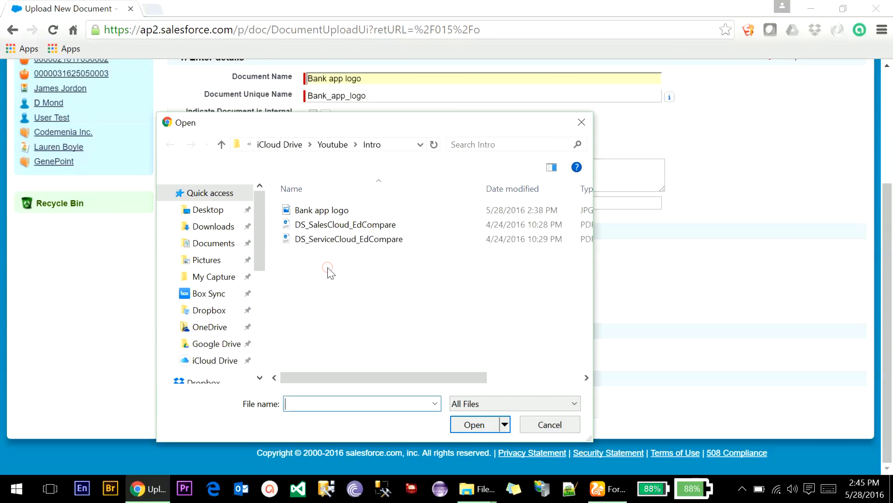
{"action": "double_click", "coordinate": [319, 214]}
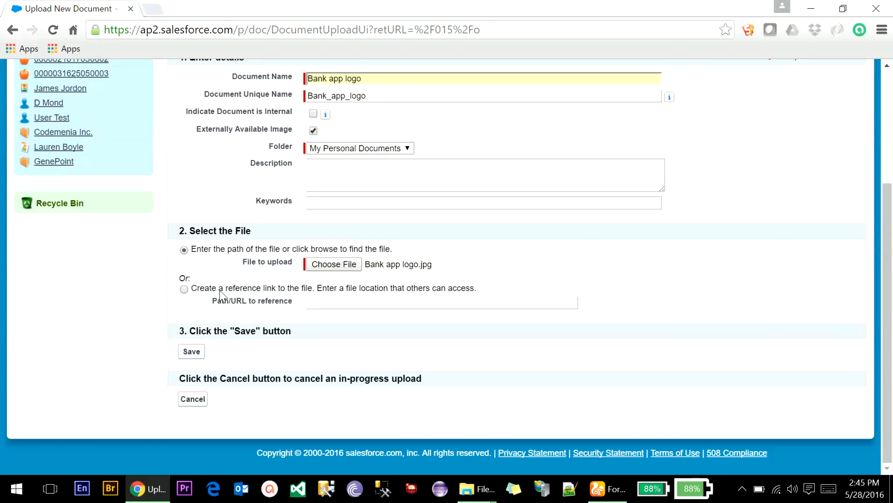
{"action": "left_click", "coordinate": [374, 302]}
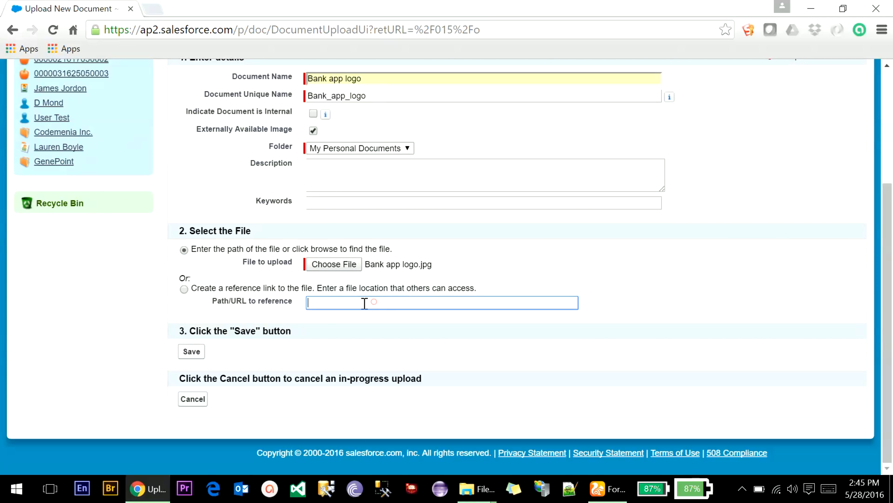
{"action": "left_click", "coordinate": [193, 351]}
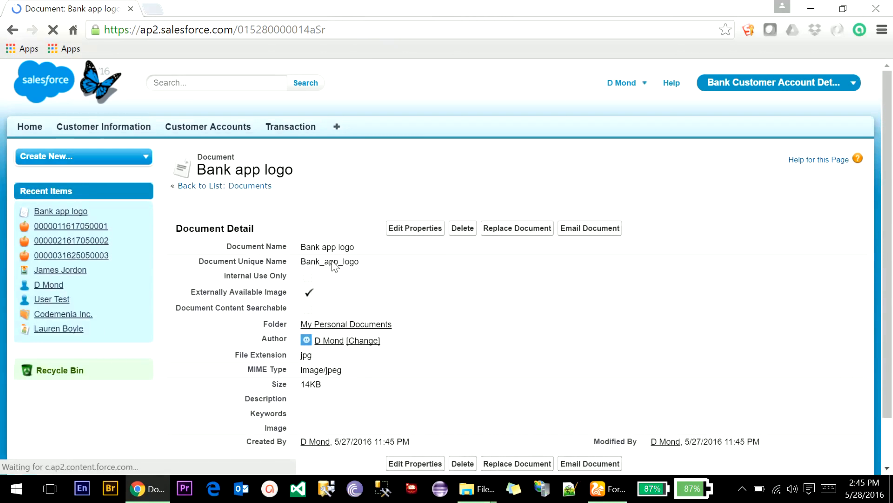
- Open the Bank Customer Account Details custom app for editing in Setup
{"action": "scroll", "coordinate": [422, 352], "scroll_direction": "down", "scroll_amount": 3}
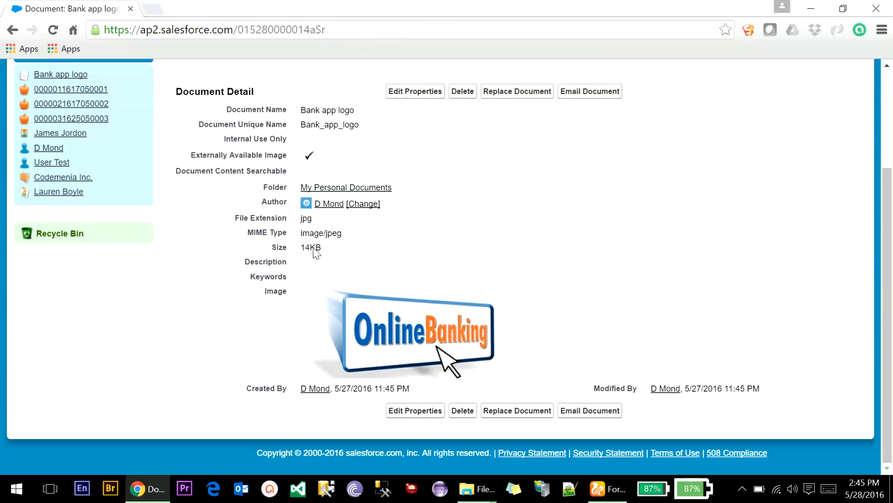
{"action": "scroll", "coordinate": [624, 263], "scroll_direction": "up", "scroll_amount": 4}
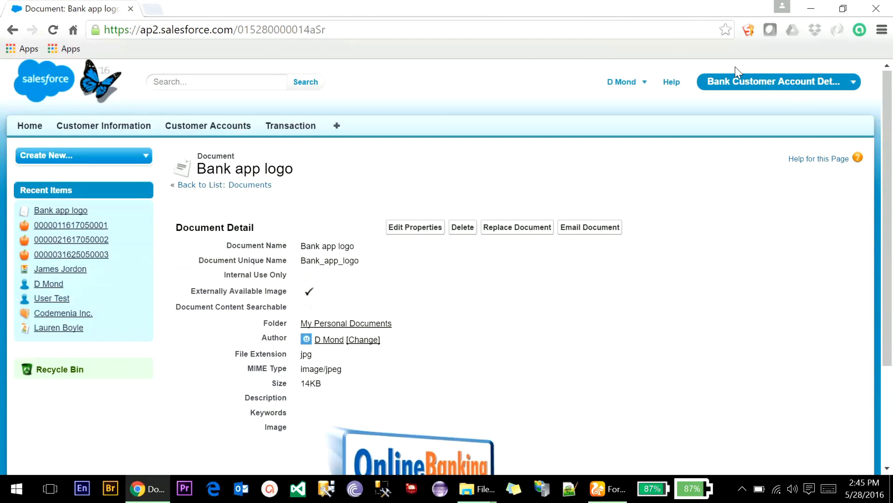
{"action": "left_click", "coordinate": [635, 93]}
{"action": "left_click", "coordinate": [597, 128]}
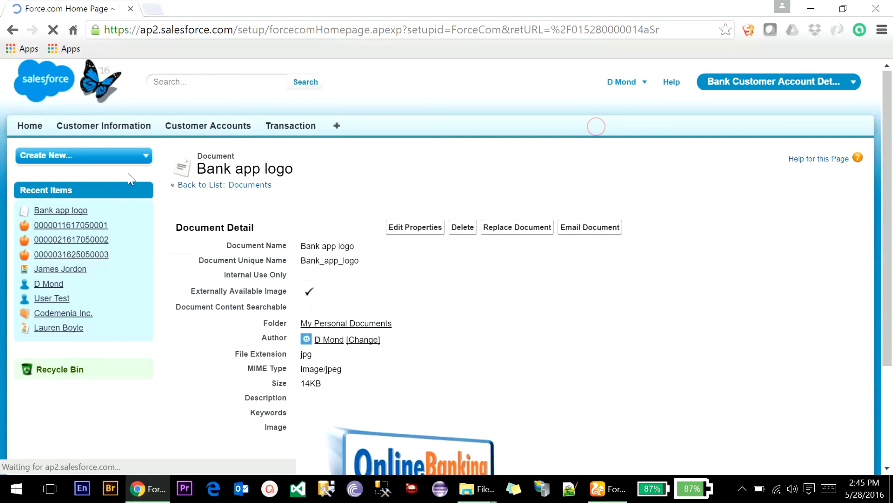
{"action": "scroll", "coordinate": [131, 190], "scroll_direction": "down", "scroll_amount": 8}
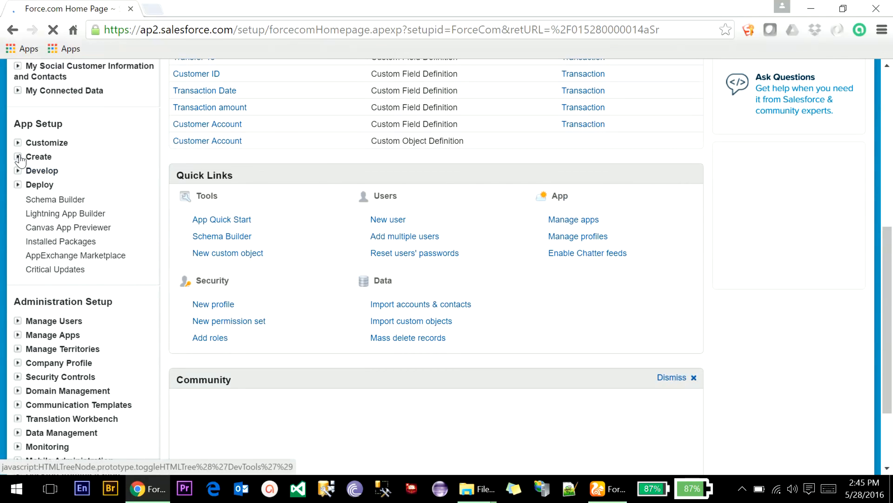
{"action": "left_click", "coordinate": [21, 157]}
{"action": "left_click", "coordinate": [48, 176]}
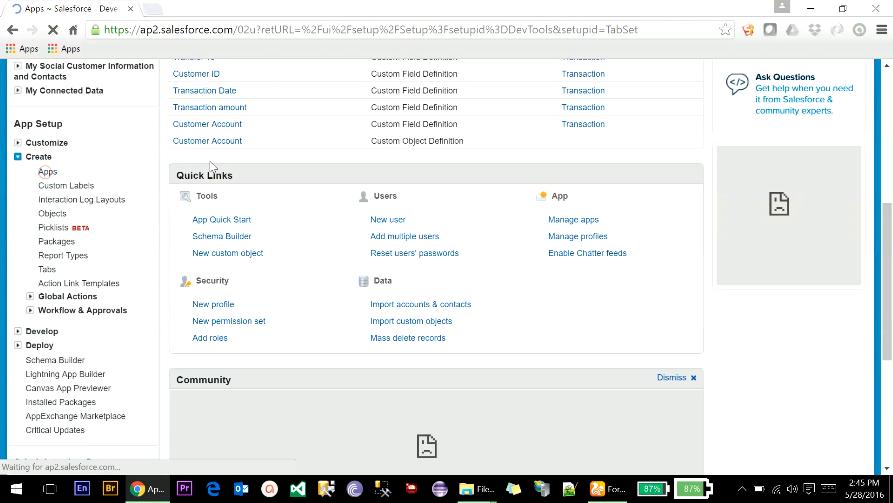
{"action": "scroll", "coordinate": [265, 275], "scroll_direction": "down", "scroll_amount": 4}
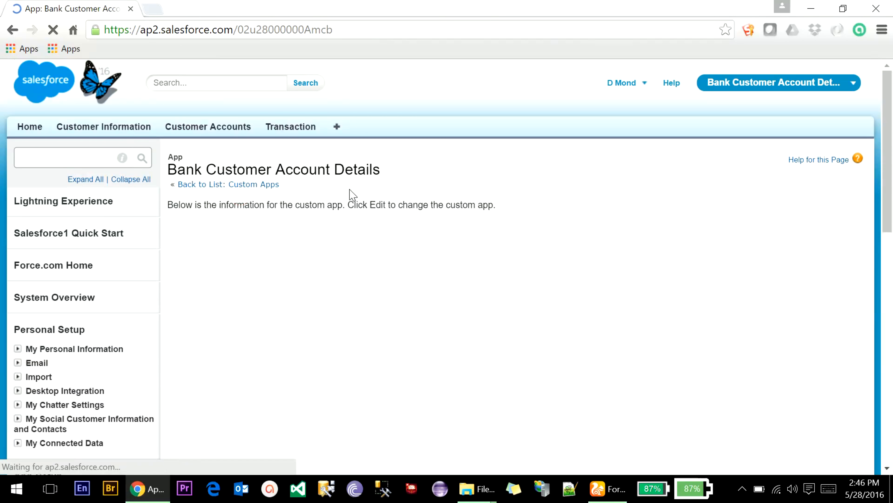
{"action": "left_click", "coordinate": [351, 249]}
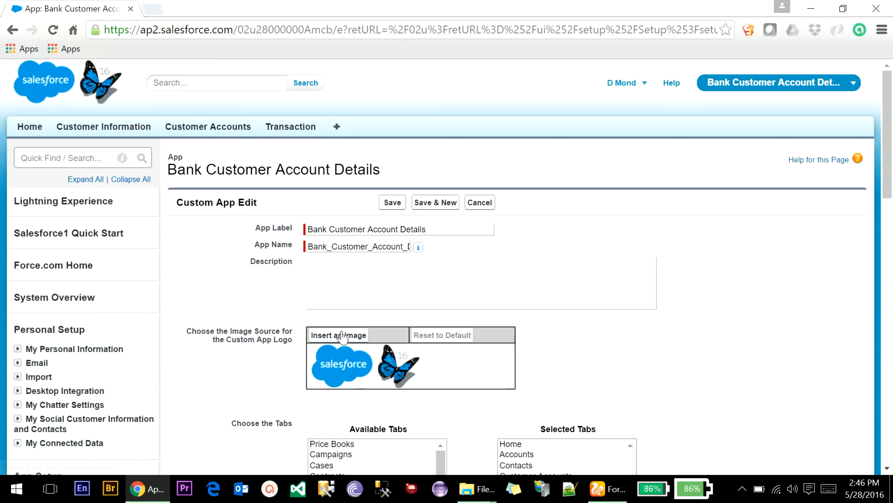
- Insert the Bank app logo document from the Bank App folder as the custom app logo and save the app
{"action": "left_click", "coordinate": [341, 332]}
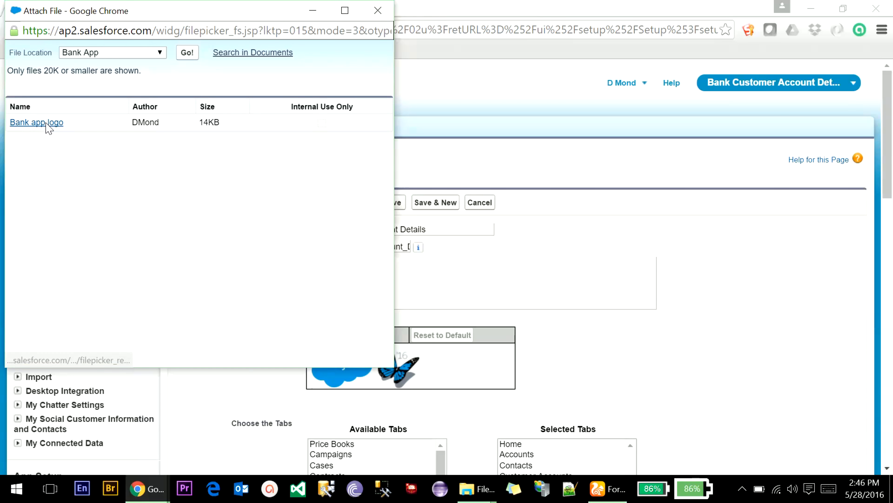
{"action": "left_click", "coordinate": [42, 125]}
{"action": "left_click", "coordinate": [381, 206]}
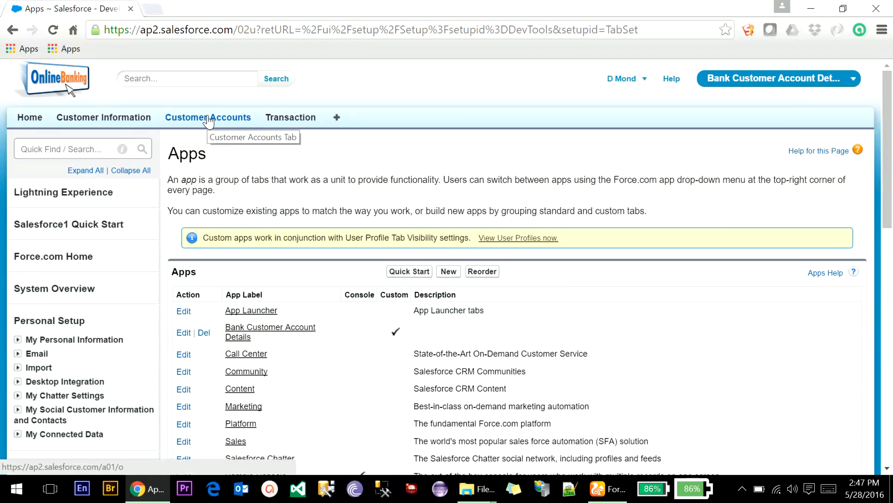
- Start a new Deposit transaction and look up the first recently viewed customer account for its Customer Account field
{"action": "left_click", "coordinate": [291, 119]}
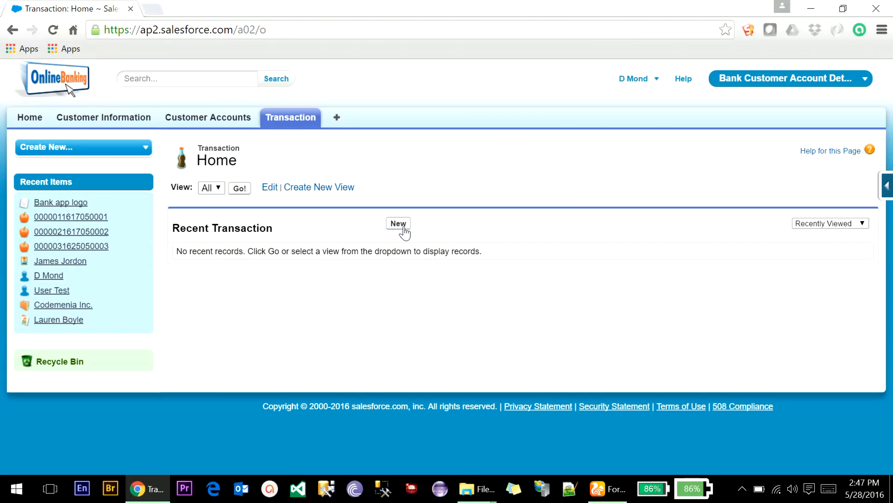
{"action": "left_click", "coordinate": [404, 229]}
{"action": "left_click", "coordinate": [404, 280]}
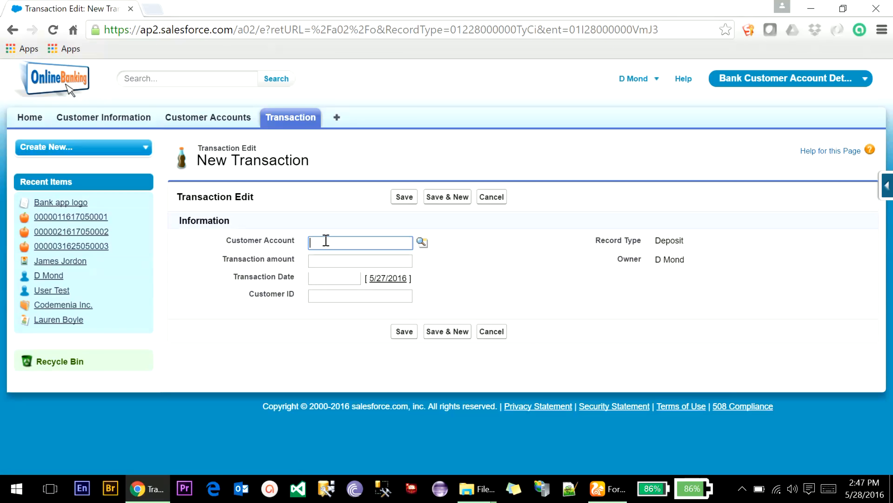
{"action": "left_click", "coordinate": [422, 242]}
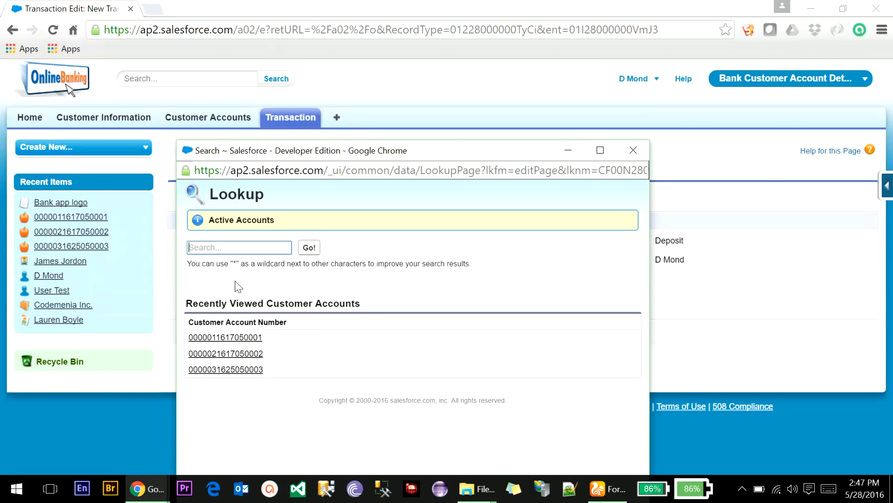
{"action": "left_click", "coordinate": [246, 337]}
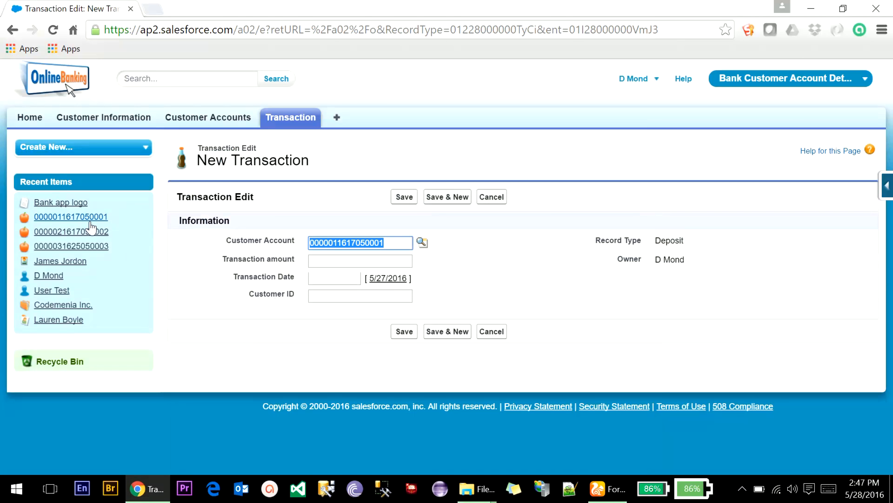
- Check the balance of the chosen customer account in its preview under Recent Items
{"action": "mouse_move", "coordinate": [91, 222]}
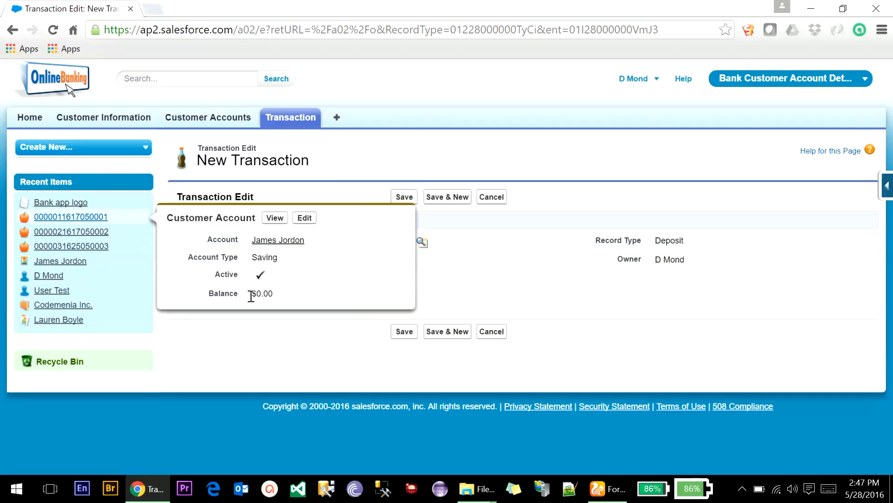
{"action": "left_click_drag", "start_coordinate": [250, 296], "coordinate": [289, 292]}
{"action": "left_click", "coordinate": [291, 294]}
{"action": "left_click", "coordinate": [309, 328]}
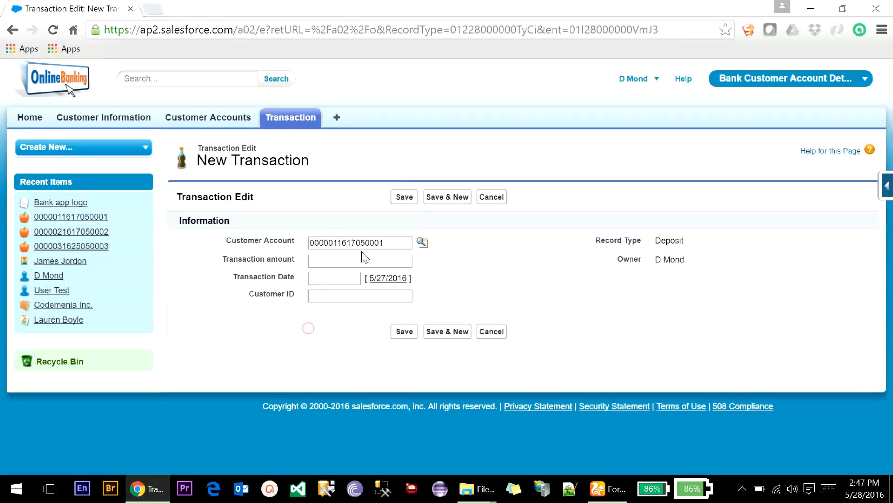
- Enter a transaction amount of 500 and set the transaction date to 5/27/2016 in the new deposit
{"action": "left_click", "coordinate": [336, 262]}
{"action": "type", "text": "500"}
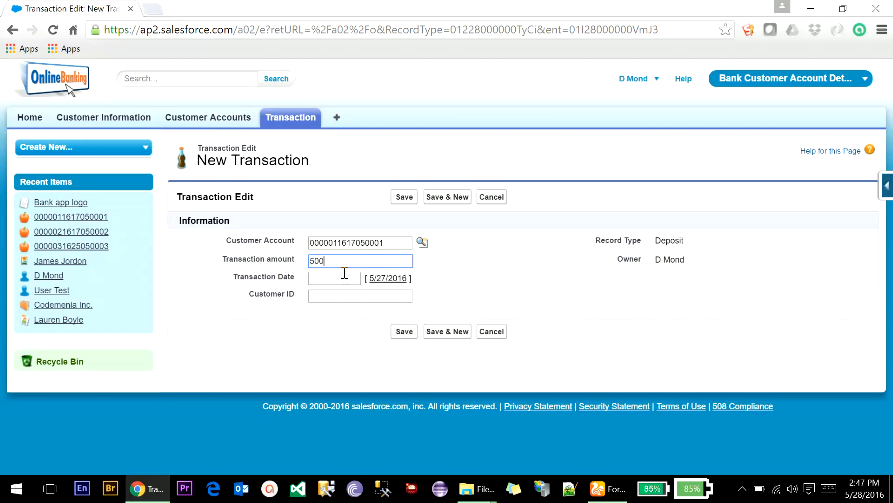
{"action": "left_click", "coordinate": [372, 278]}
- Open the account holder's record from the customer account preview in a new browser tab and copy its Customer ID
{"action": "left_click", "coordinate": [342, 296]}
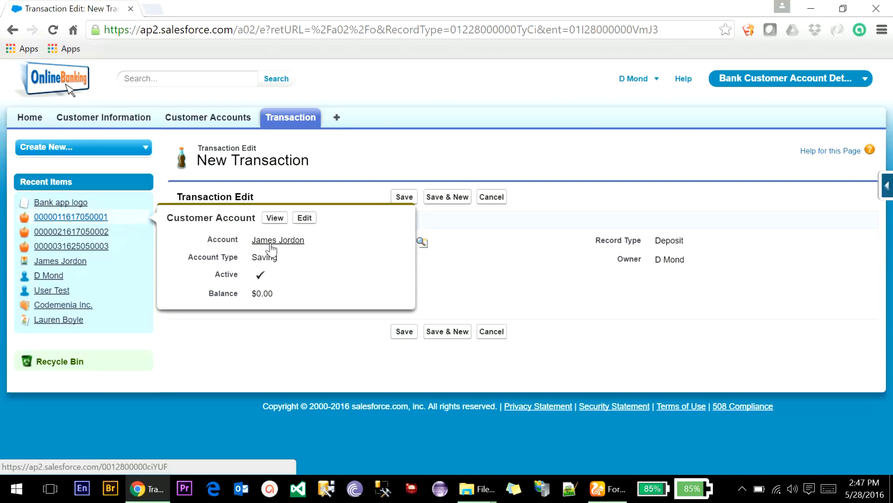
{"action": "middle_click", "coordinate": [271, 243]}
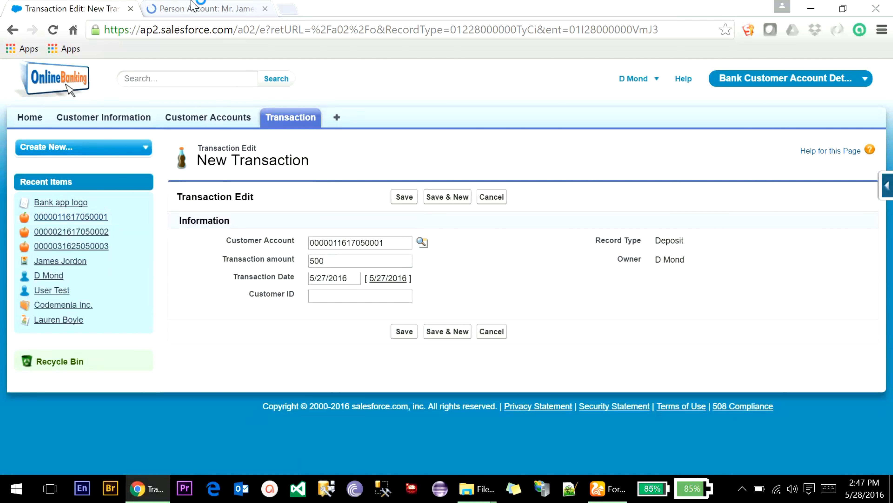
{"action": "left_click", "coordinate": [193, 7]}
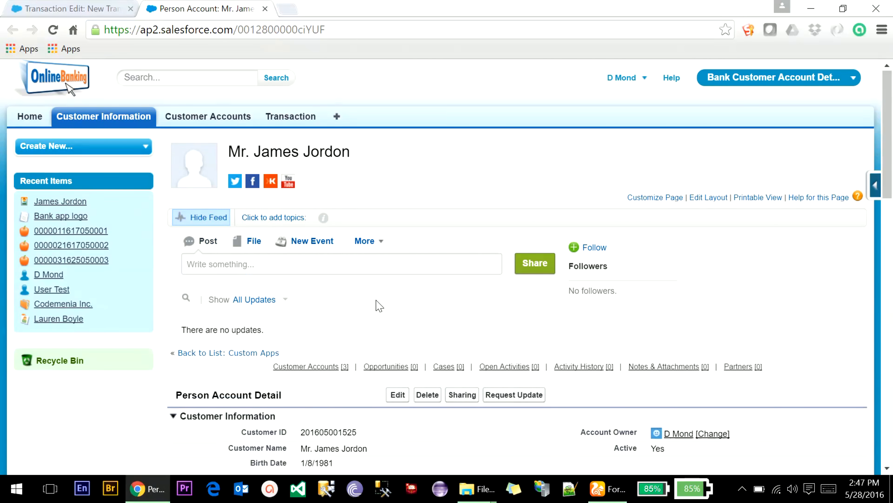
{"action": "scroll", "coordinate": [379, 306], "scroll_direction": "down", "scroll_amount": 3}
{"action": "left_click_drag", "start_coordinate": [301, 294], "coordinate": [362, 290]}
{"action": "key", "text": "ctrl+c"}
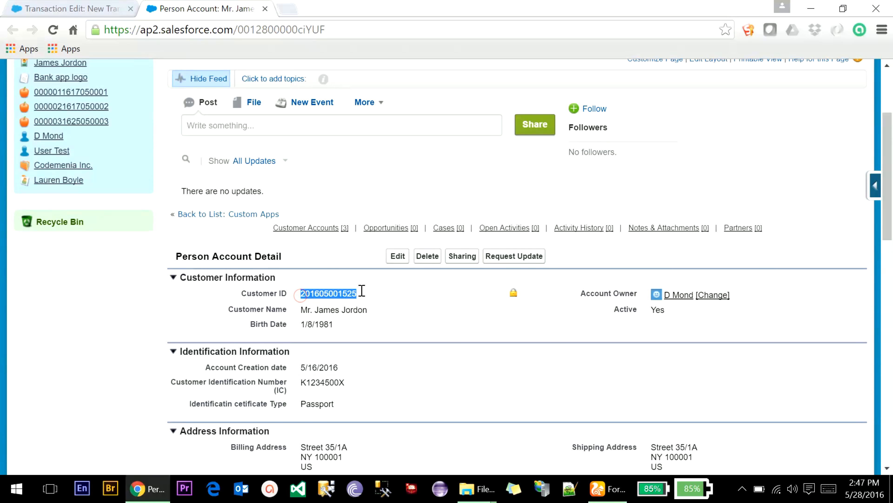
- Paste the copied customer ID into the Customer ID field of the new deposit transaction
{"action": "left_click", "coordinate": [93, 7]}
{"action": "left_click", "coordinate": [324, 298]}
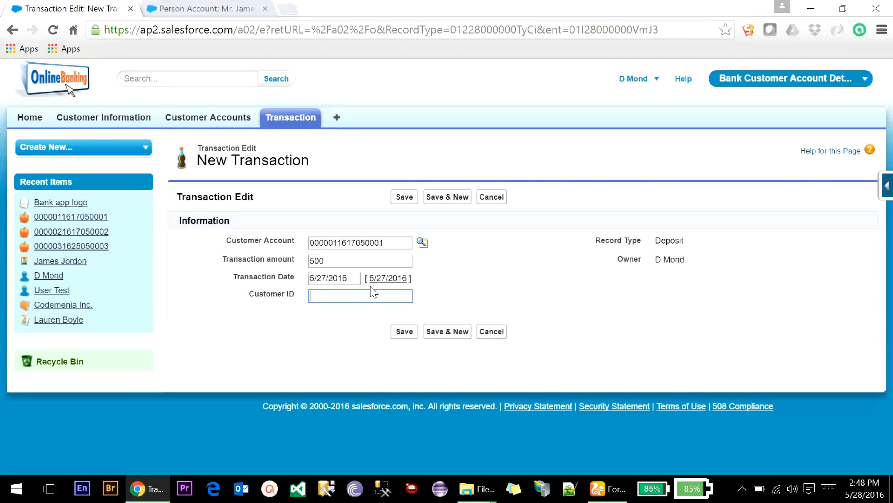
{"action": "key", "text": "ctrl+v"}
{"action": "left_click", "coordinate": [335, 324]}
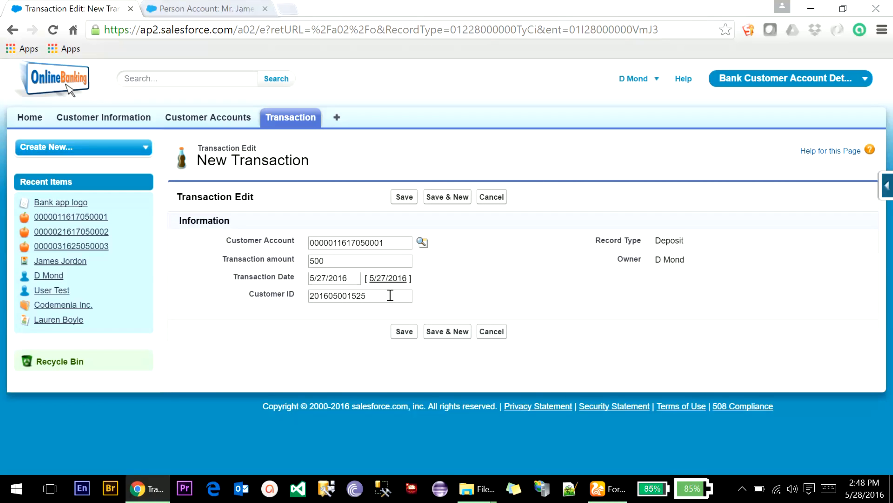
{"action": "left_click_drag", "start_coordinate": [372, 292], "coordinate": [313, 295]}
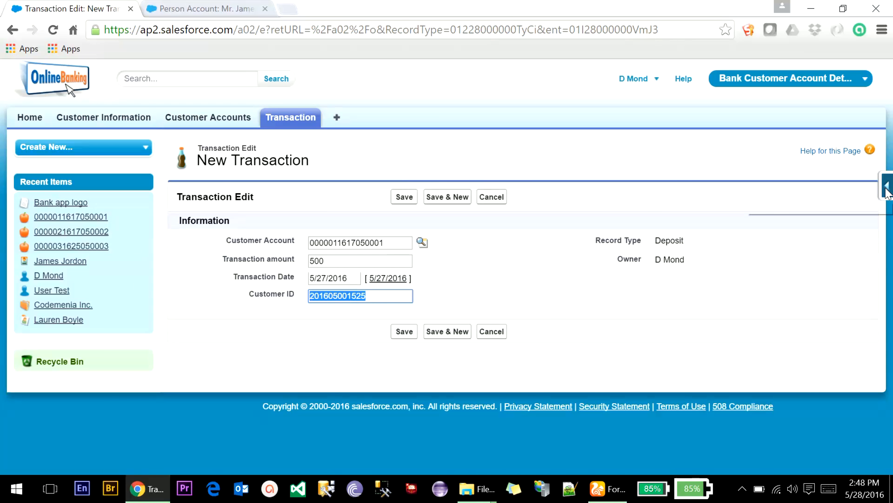
- Open the Transaction custom object in Setup and start a new validation rule for it
{"action": "left_click", "coordinate": [632, 83]}
{"action": "left_click", "coordinate": [616, 123]}
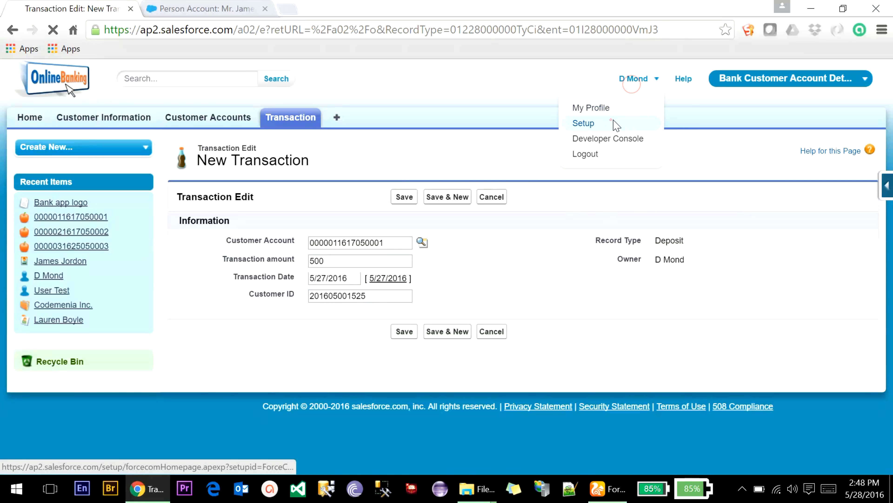
{"action": "scroll", "coordinate": [68, 243], "scroll_direction": "down", "scroll_amount": 5}
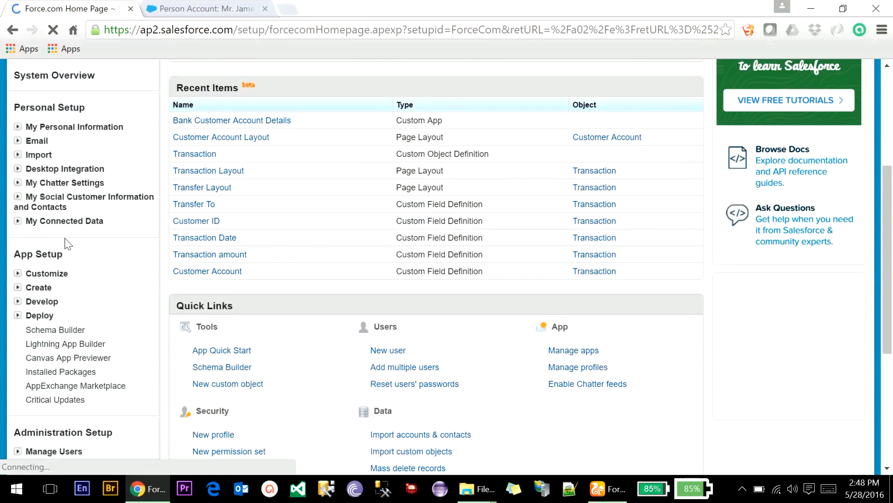
{"action": "left_click", "coordinate": [18, 287]}
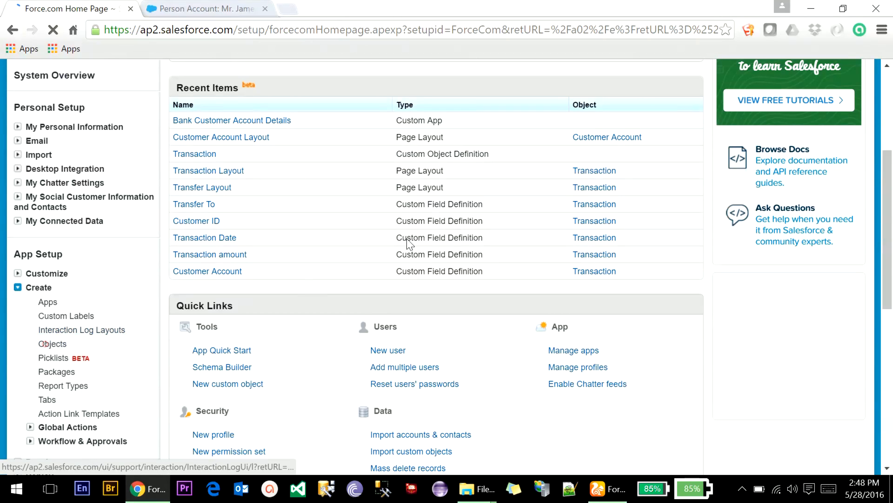
{"action": "left_click", "coordinate": [247, 289]}
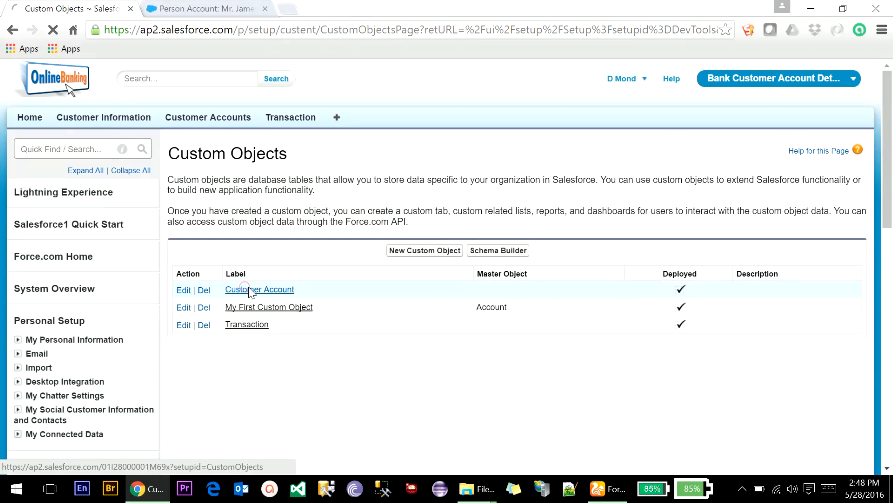
{"action": "key", "text": "alt+Left"}
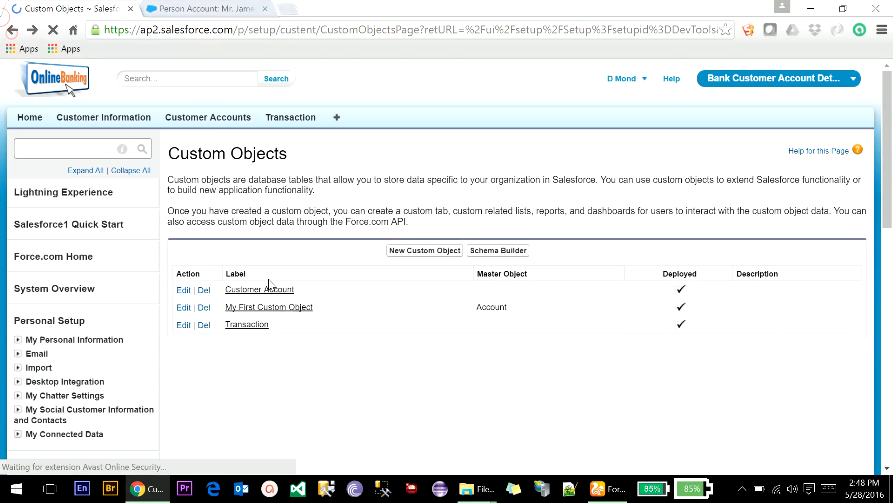
{"action": "left_click", "coordinate": [259, 324]}
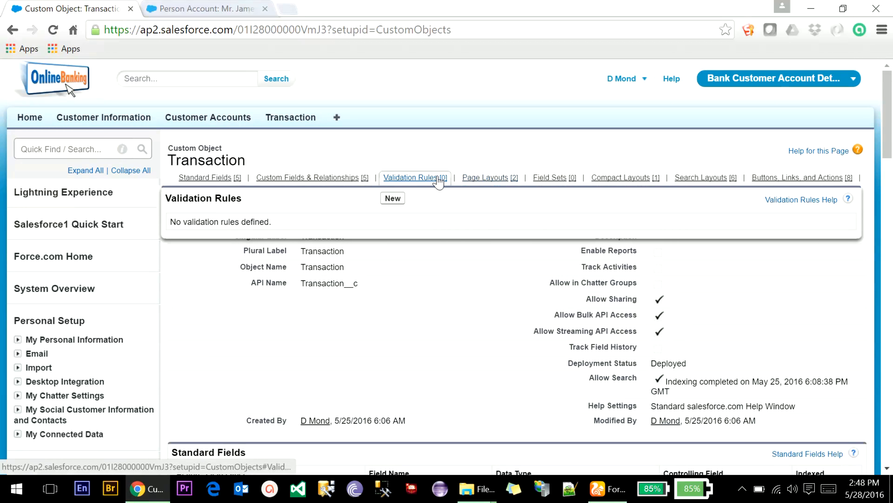
{"action": "left_click", "coordinate": [439, 178]}
{"action": "left_click", "coordinate": [401, 72]}
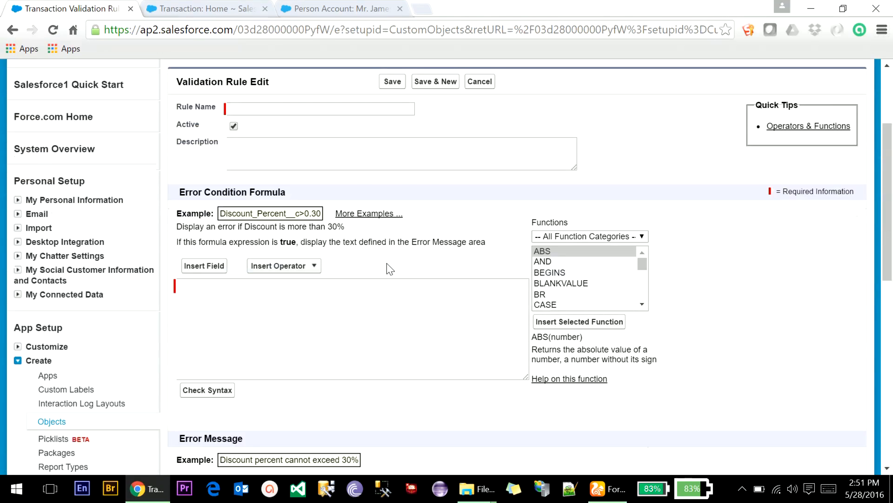
- Name the validation rule CDMNA_CHCK_CSTMR_ID and describe it as "to validate customer identification with customer details identification"
{"action": "left_click", "coordinate": [262, 107]}
{"action": "type", "text": "CDMNA_CHCK_CSTMR_ID"}
{"action": "left_click_drag", "start_coordinate": [262, 108], "coordinate": [324, 108]}
{"action": "left_click", "coordinate": [331, 109]}
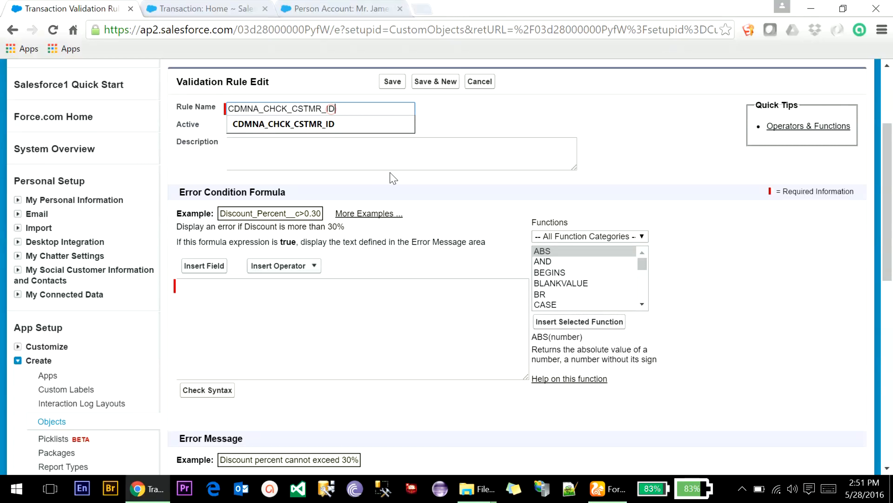
{"action": "left_click", "coordinate": [346, 151]}
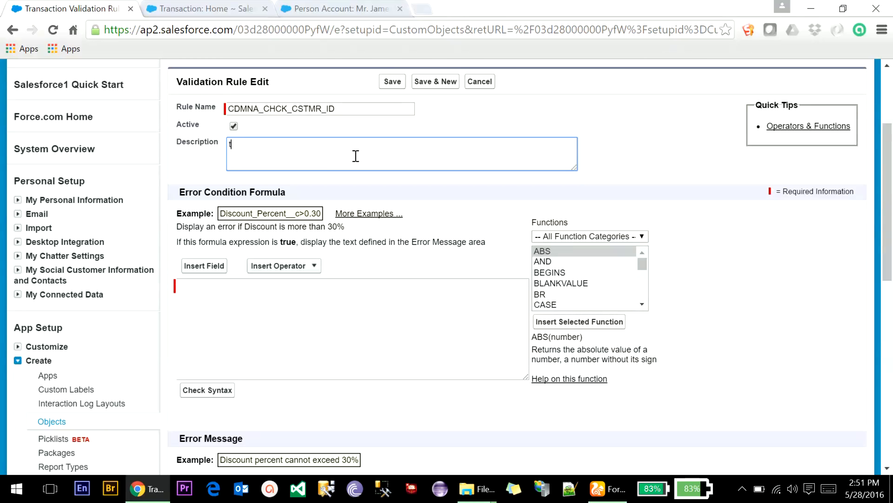
{"action": "type", "text": "to validate customer iden"}
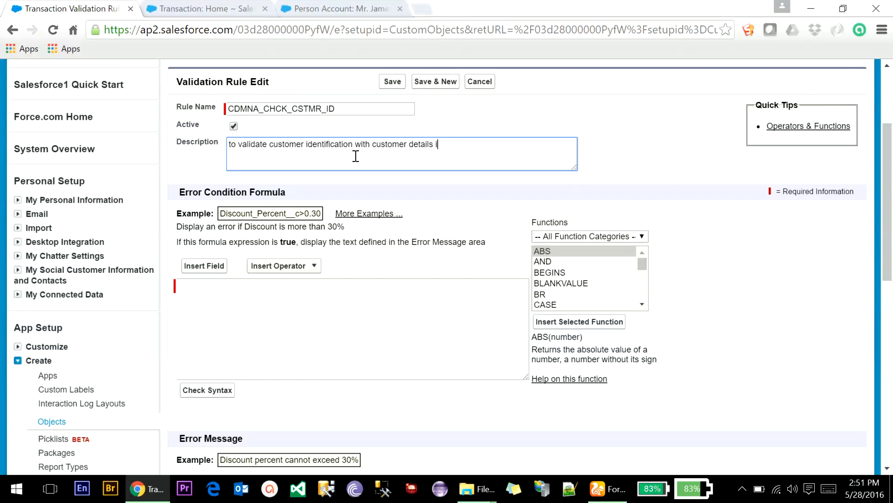
{"action": "type", "text": "tification"}
{"action": "left_click", "coordinate": [391, 189]}
- Begin the error condition formula with the transaction's Customer ID field, Customer_ID__c, followed by the != operator
{"action": "scroll", "coordinate": [312, 236], "scroll_direction": "down", "scroll_amount": 2}
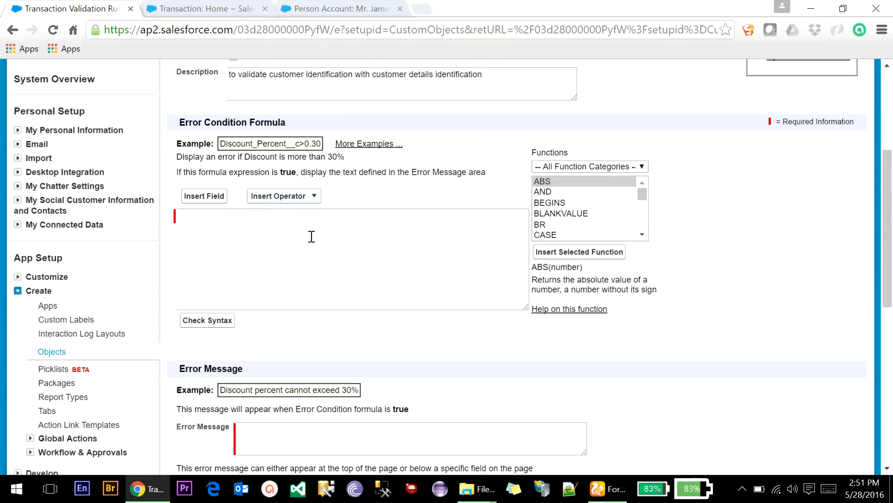
{"action": "left_click", "coordinate": [205, 196]}
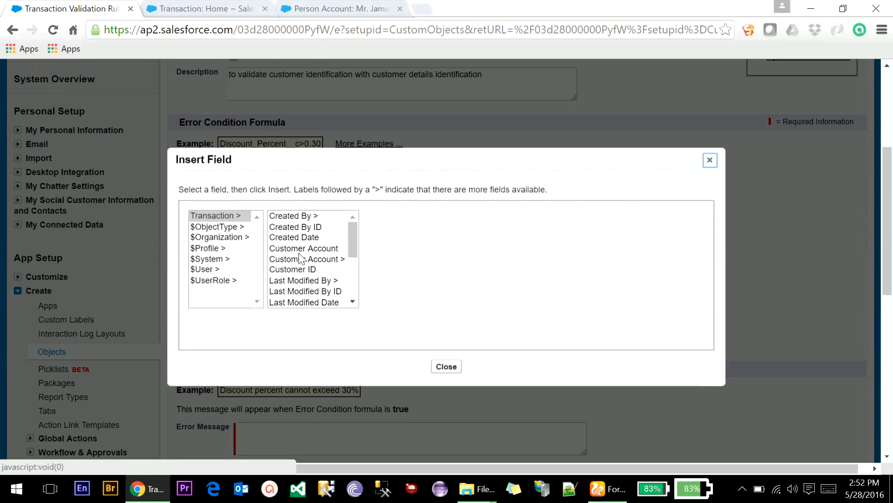
{"action": "left_click", "coordinate": [305, 271]}
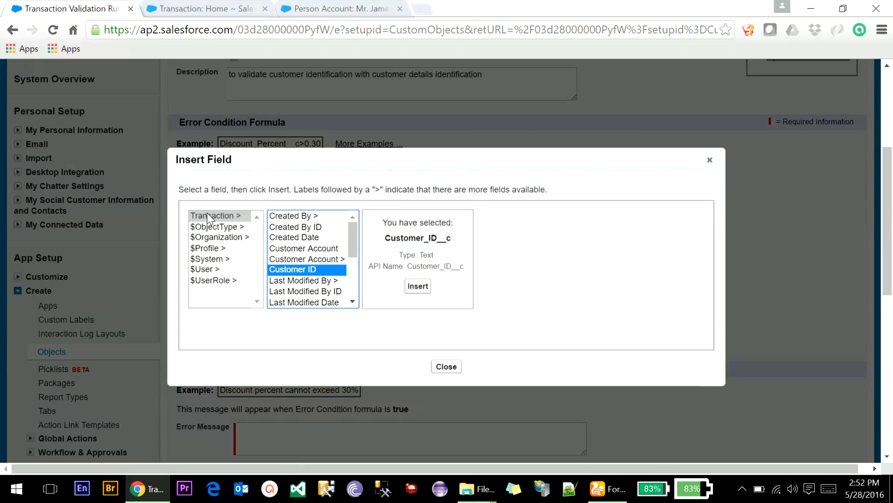
{"action": "left_click", "coordinate": [417, 286]}
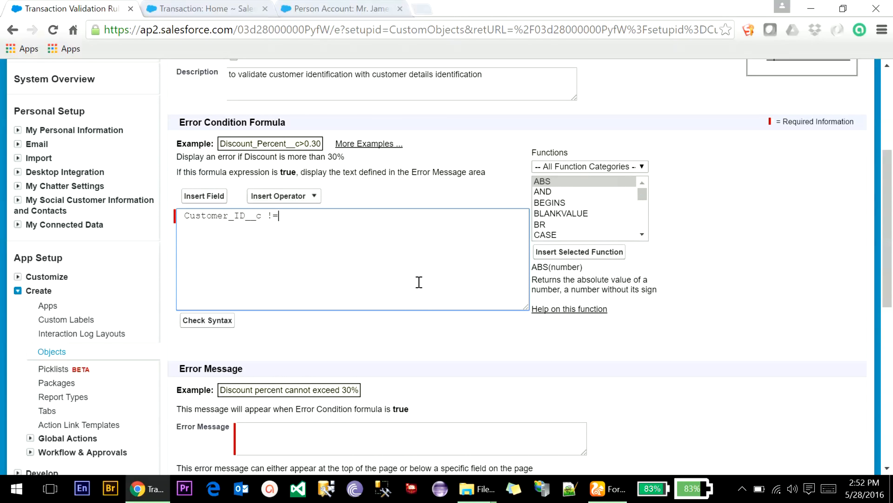
- Insert the Customer ID lookup of the customer account's related account, Customer_Account__r.Account__r.Id, as the formula's second operand
{"action": "left_click", "coordinate": [211, 195]}
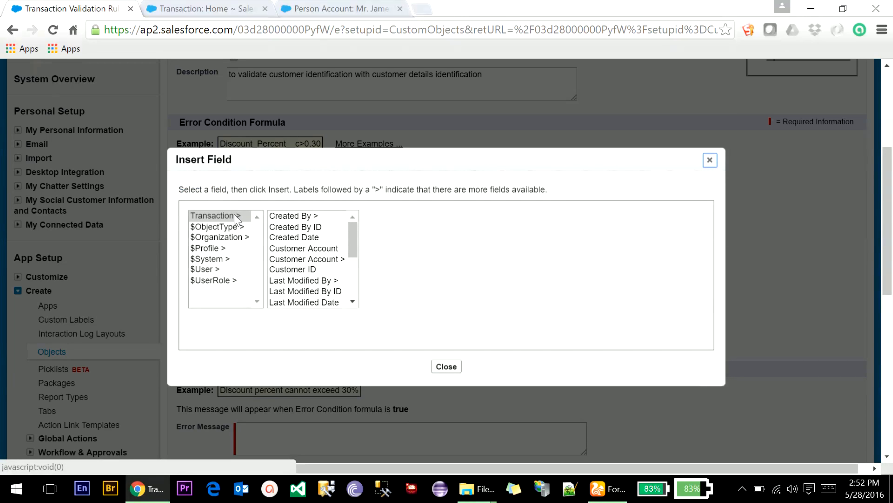
{"action": "left_click", "coordinate": [324, 259]}
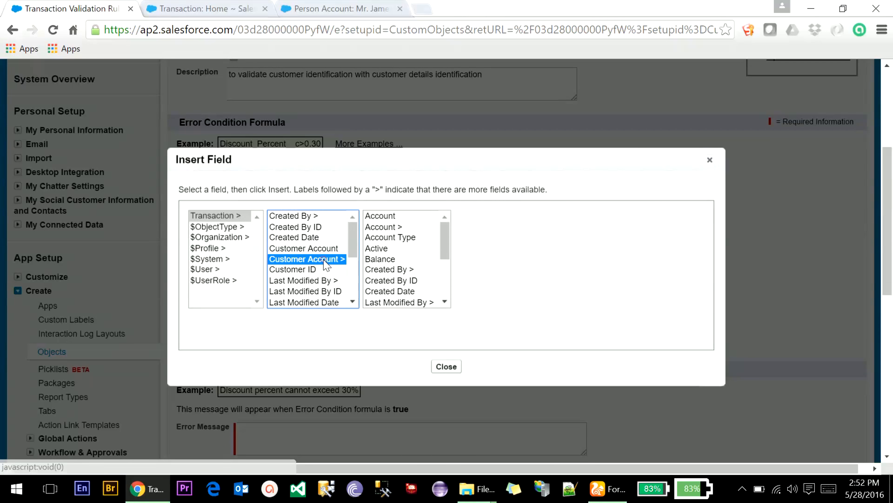
{"action": "left_click", "coordinate": [402, 226]}
{"action": "scroll", "coordinate": [500, 260], "scroll_direction": "down", "scroll_amount": 7}
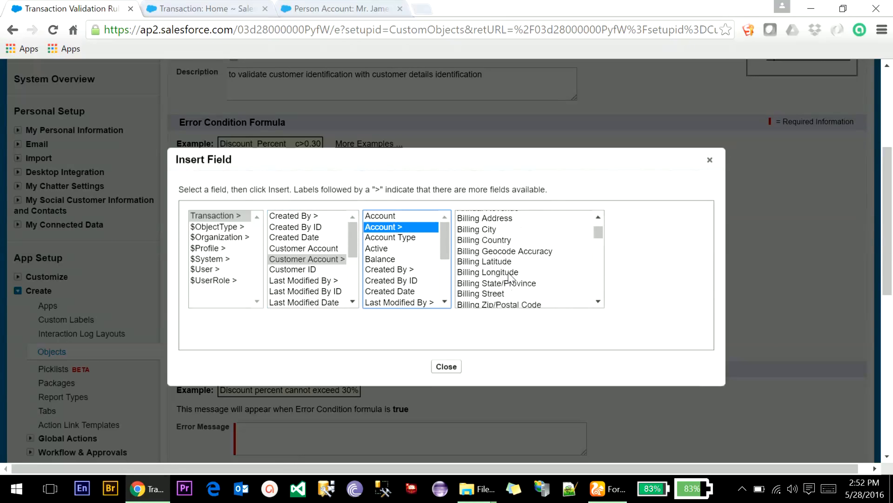
{"action": "left_click", "coordinate": [507, 233]}
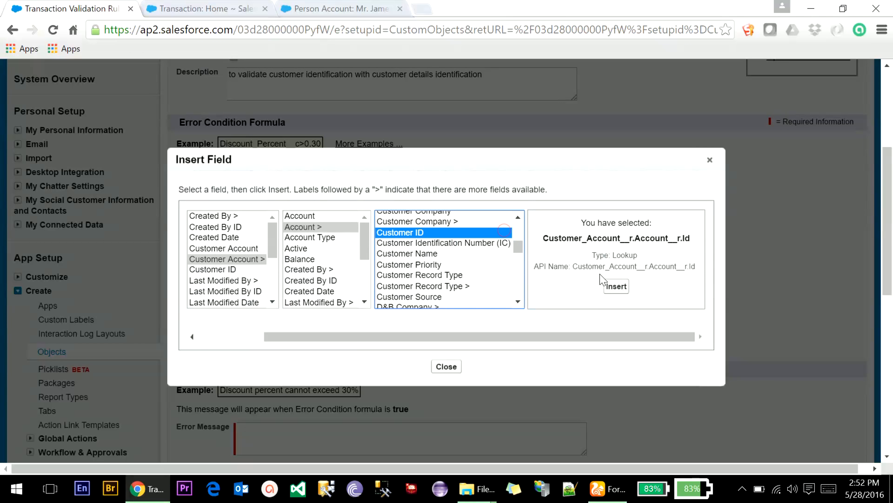
{"action": "left_click", "coordinate": [611, 284]}
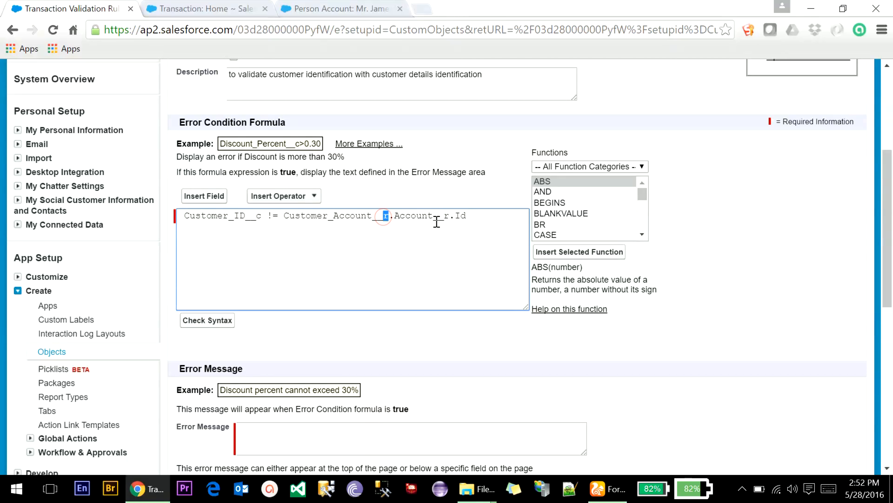
- Replace the trailing Id in the formula with Customer_ID__c, giving Customer_Account__r.Account__r.Customer_ID__c as the compared field
{"action": "left_click", "coordinate": [467, 216]}
{"action": "double_click", "coordinate": [460, 215]}
{"action": "key", "text": "BackSpace"}
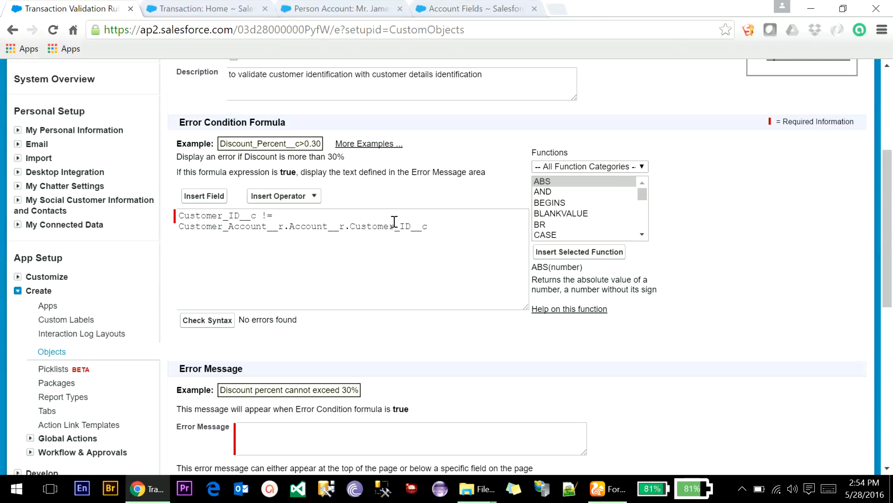
- Set the validation rule's error message to "Invalid Customer ID"
{"action": "scroll", "coordinate": [381, 310], "scroll_direction": "down", "scroll_amount": 5}
{"action": "left_click", "coordinate": [325, 228]}
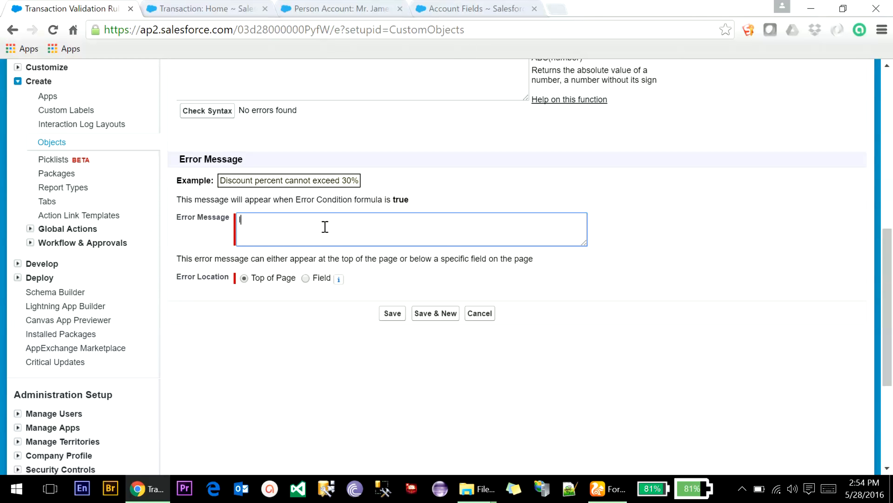
{"action": "type", "text": "Inva"}
{"action": "scroll", "coordinate": [341, 360], "scroll_direction": "up", "scroll_amount": 3}
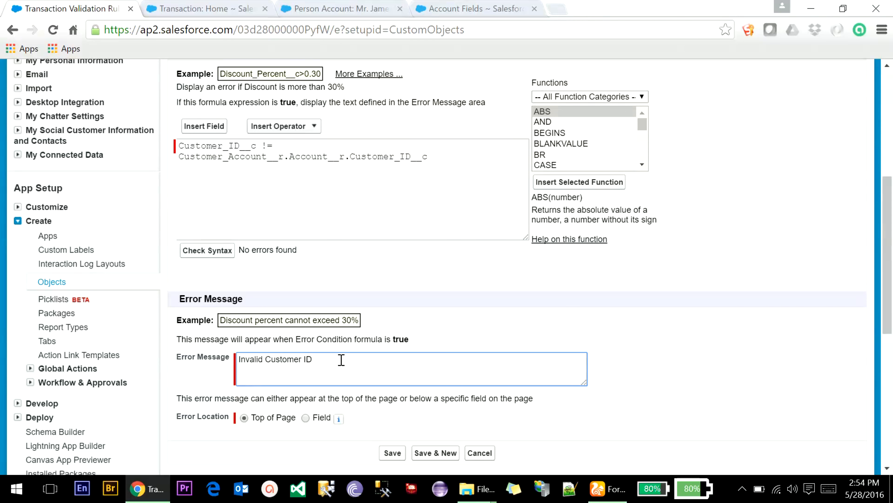
- Set the error location to the Customer ID field and save the validation rule
{"action": "left_click", "coordinate": [306, 418]}
{"action": "left_click", "coordinate": [378, 418]}
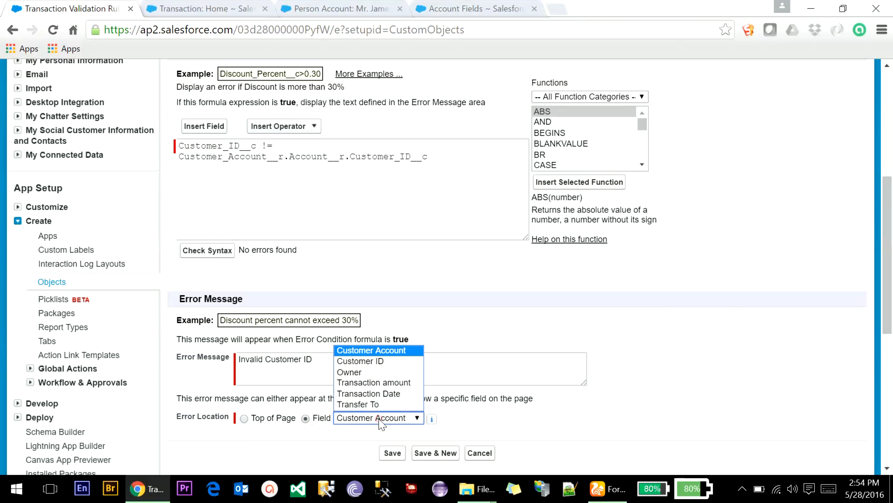
{"action": "left_click", "coordinate": [375, 361]}
{"action": "left_click", "coordinate": [393, 457]}
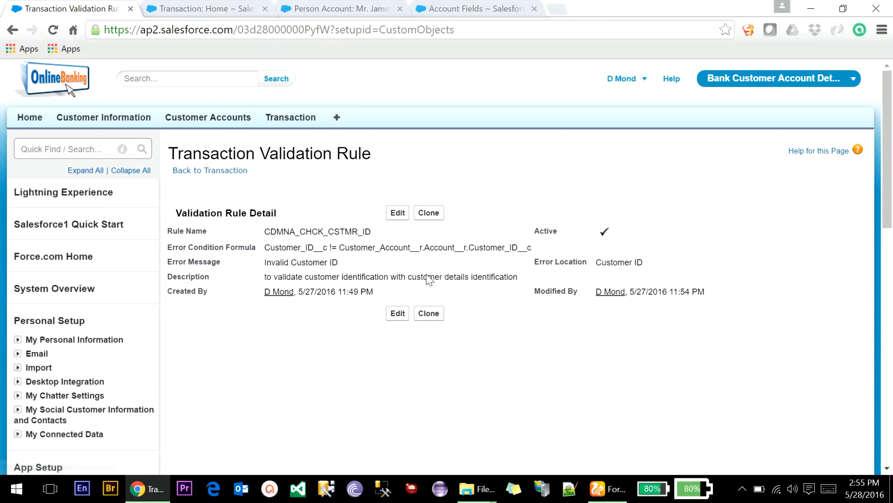
- Start a new Deposit transaction and choose the first recently viewed customer account for it
{"action": "left_click", "coordinate": [206, 8]}
{"action": "left_click", "coordinate": [393, 227]}
{"action": "left_click", "coordinate": [412, 280]}
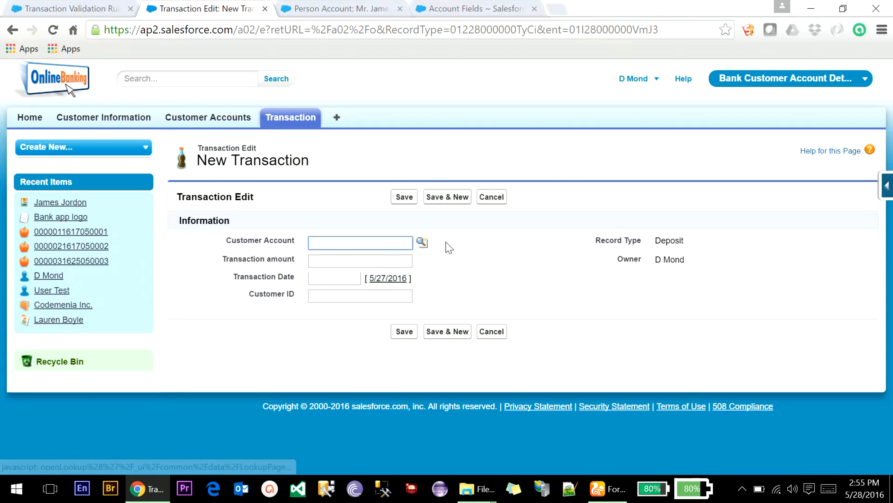
{"action": "left_click", "coordinate": [423, 243]}
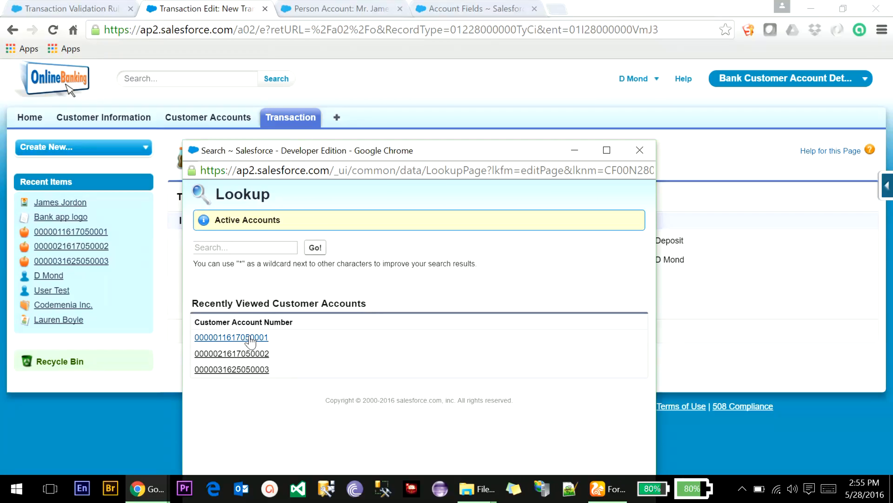
{"action": "left_click", "coordinate": [249, 335]}
- Copy the customer ID from the person account record into the new transaction's Customer ID field
{"action": "left_click", "coordinate": [354, 261]}
{"action": "left_click", "coordinate": [321, 298]}
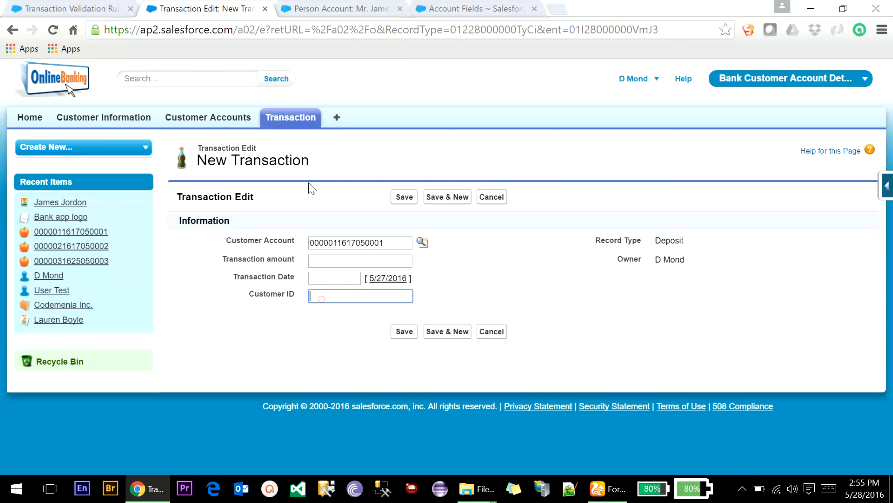
{"action": "left_click", "coordinate": [334, 8]}
{"action": "left_click_drag", "start_coordinate": [366, 289], "coordinate": [300, 292]}
{"action": "right_click", "coordinate": [302, 293]}
{"action": "left_click", "coordinate": [325, 298]}
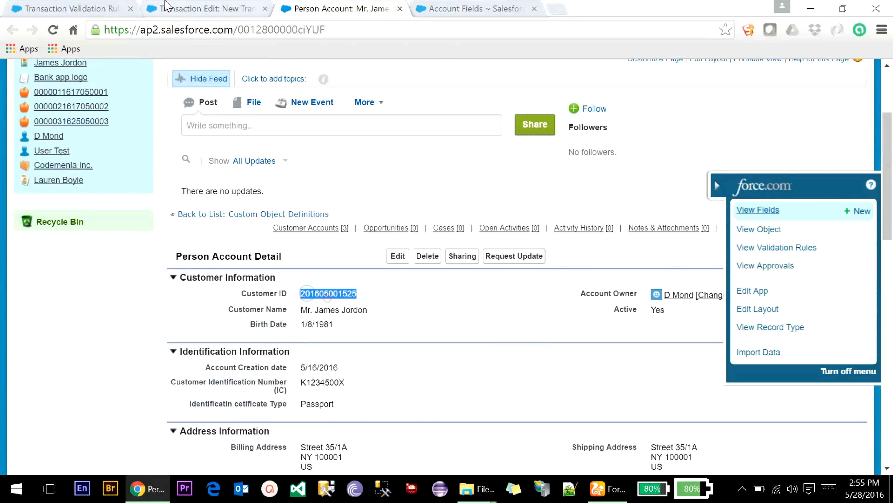
{"action": "left_click", "coordinate": [168, 7]}
{"action": "key", "text": "ctrl+v"}
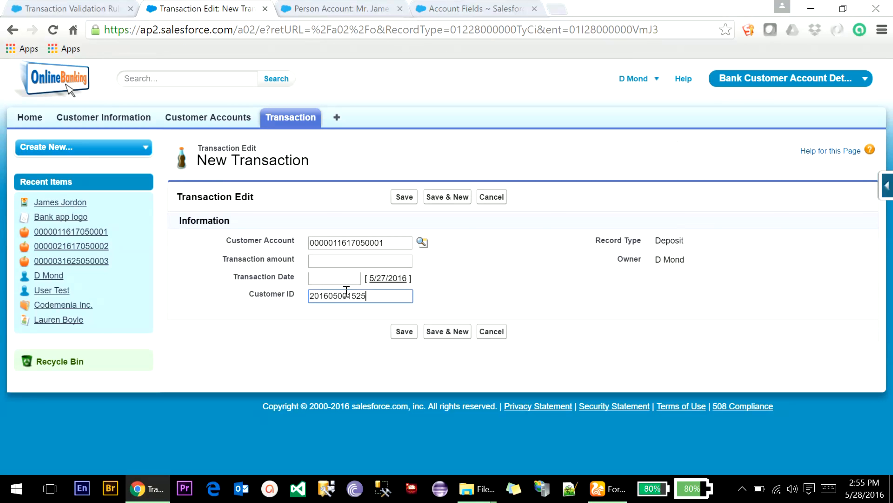
- Change the last digit of the transaction's Customer ID to 1, try to save, and compare it with the person account's ID
{"action": "key", "text": "BackSpace"}
{"action": "type", "text": "1"}
{"action": "left_click", "coordinate": [492, 292]}
{"action": "left_click", "coordinate": [404, 197]}
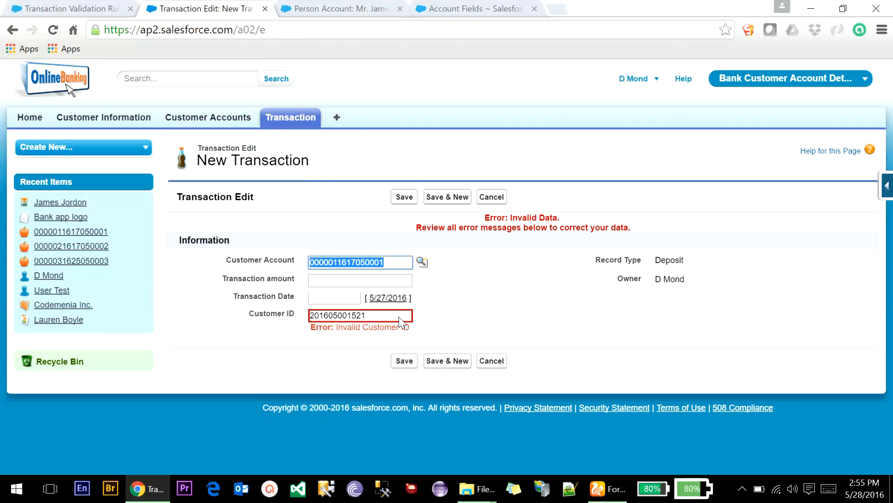
{"action": "key", "text": "ctrl+Tab"}
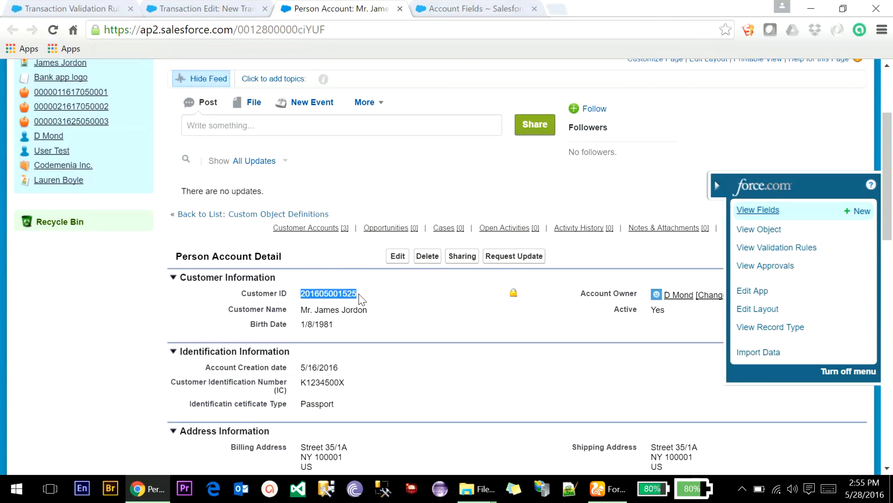
{"action": "key", "text": "ctrl+shift+Tab"}
- Set the transaction amount to 500 and the transaction date to 5/27/2016
{"action": "left_click", "coordinate": [378, 320]}
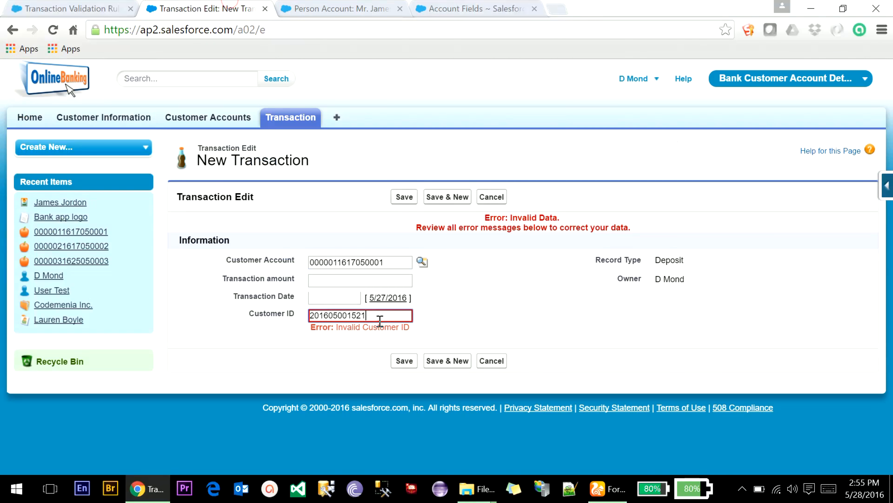
{"action": "left_click", "coordinate": [347, 276]}
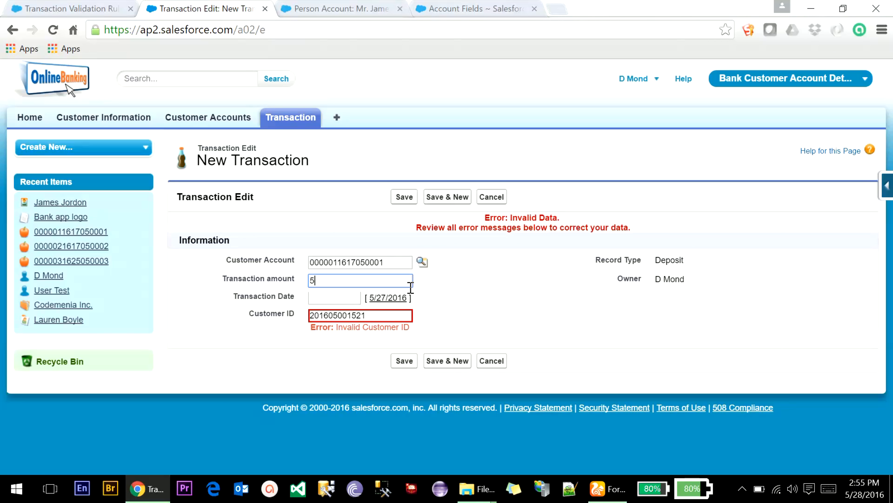
{"action": "left_click", "coordinate": [374, 298]}
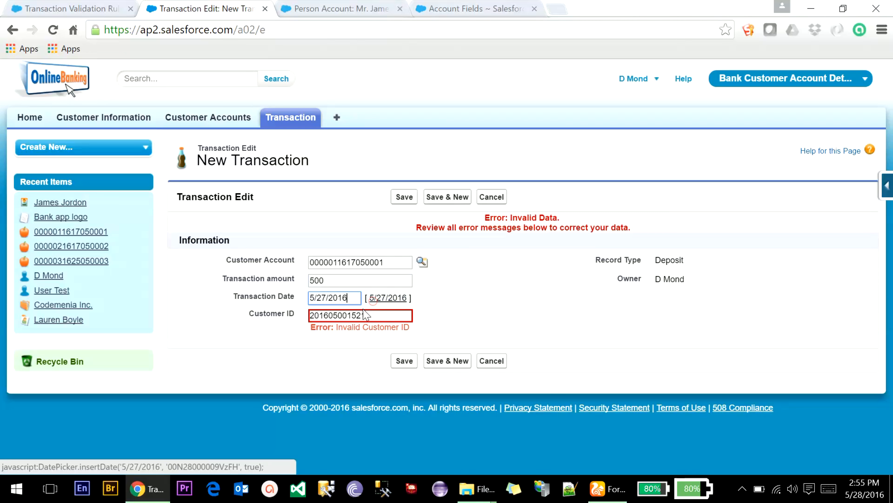
- Replace the wrong Customer ID with the copied one from the person account and save the transaction
{"action": "double_click", "coordinate": [364, 312]}
{"action": "left_click", "coordinate": [373, 314]}
{"action": "double_click", "coordinate": [373, 315]}
{"action": "key", "text": "ctrl+v"}
{"action": "left_click", "coordinate": [404, 360]}
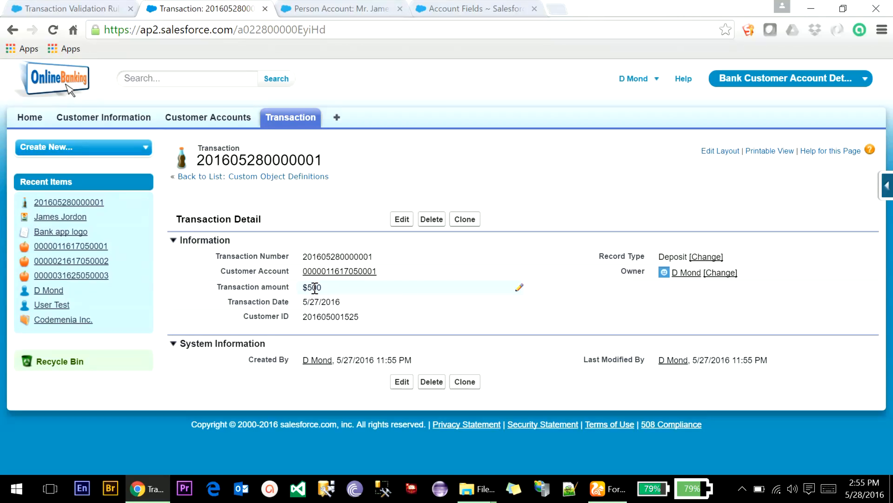
- Review the saved deposit, open its linked customer account, and check the account's balance
{"action": "mouse_move", "coordinate": [325, 272]}
{"action": "left_click_drag", "start_coordinate": [454, 367], "coordinate": [480, 366]}
{"action": "left_click", "coordinate": [331, 192]}
{"action": "left_click", "coordinate": [318, 271]}
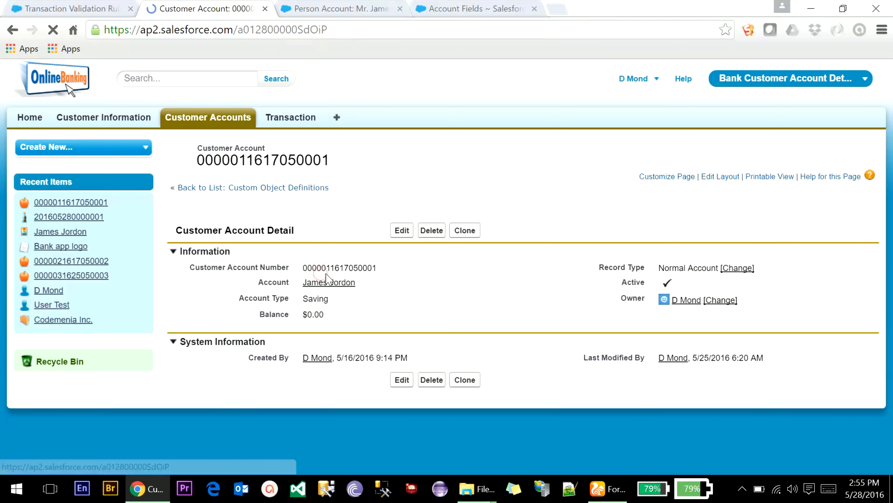
{"action": "double_click", "coordinate": [305, 313]}
{"action": "left_click", "coordinate": [345, 332]}
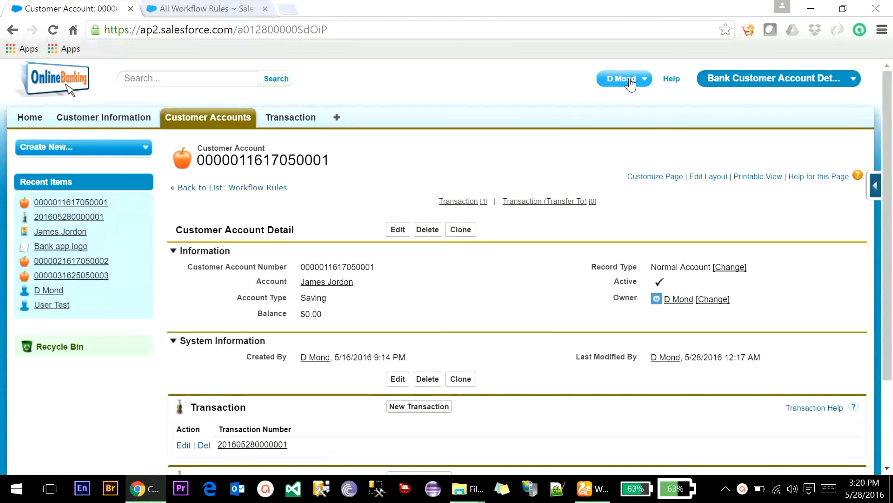
- Open the list of all workflow rules in Setup
{"action": "left_click", "coordinate": [629, 81]}
{"action": "left_click", "coordinate": [601, 123]}
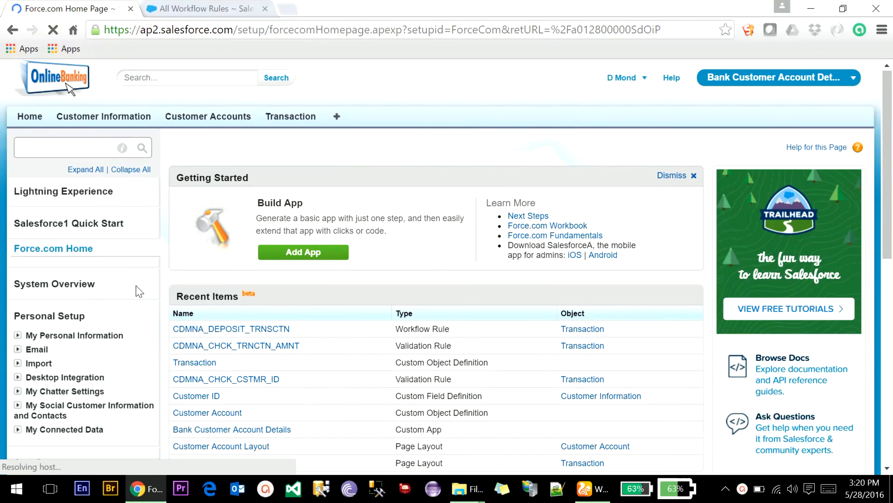
{"action": "scroll", "coordinate": [135, 289], "scroll_direction": "down", "scroll_amount": 8}
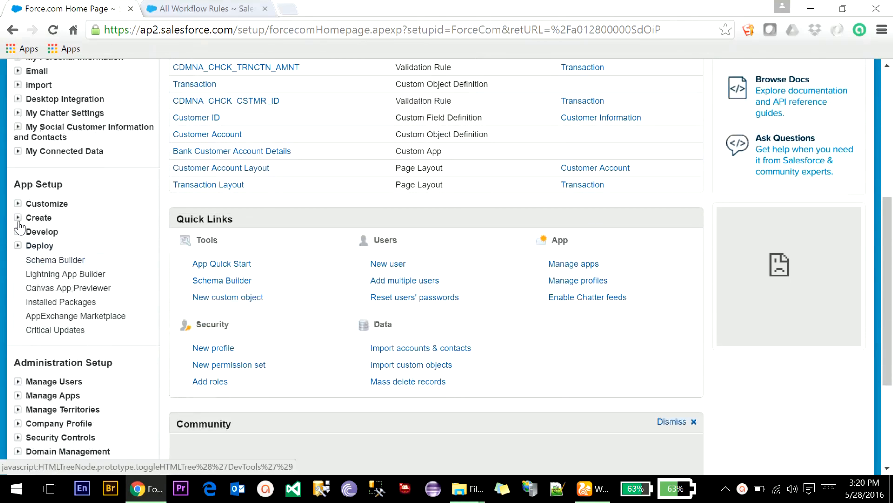
{"action": "left_click", "coordinate": [18, 217]}
{"action": "left_click", "coordinate": [30, 371]}
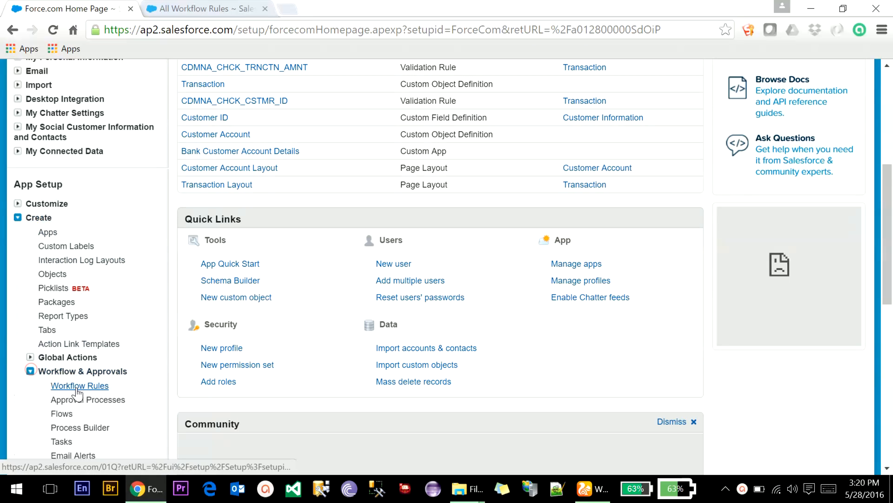
{"action": "scroll", "coordinate": [160, 395], "scroll_direction": "down", "scroll_amount": 2}
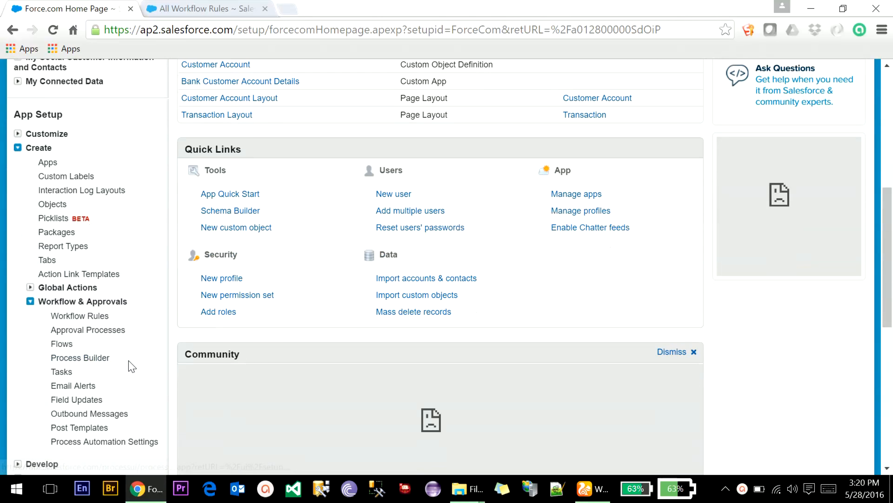
{"action": "left_click", "coordinate": [93, 316]}
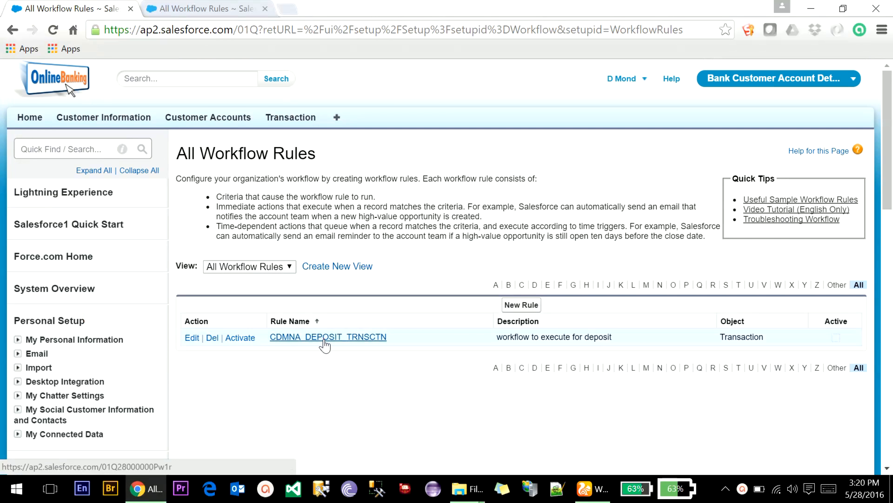
- Open the CDMNA_DEPOSIT_TRNSCTN workflow rule and examine its record type and transaction date criteria
{"action": "left_click", "coordinate": [323, 337]}
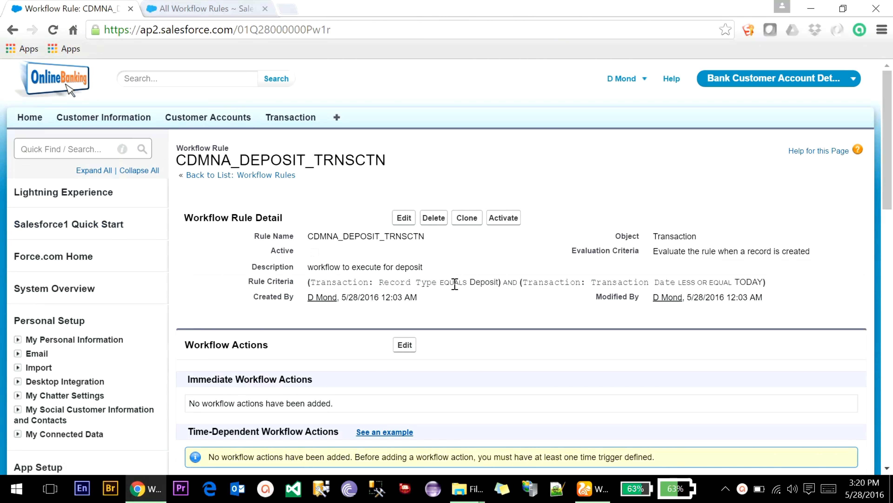
{"action": "left_click_drag", "start_coordinate": [329, 283], "coordinate": [440, 283]}
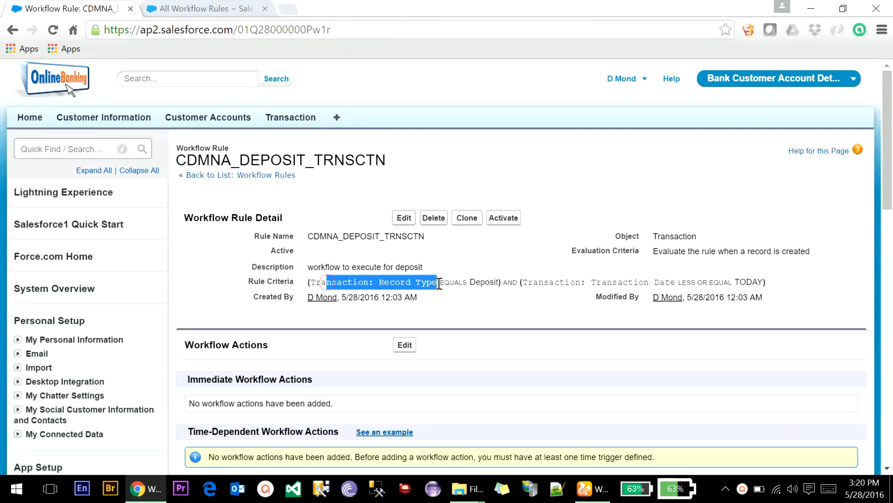
{"action": "double_click", "coordinate": [490, 282]}
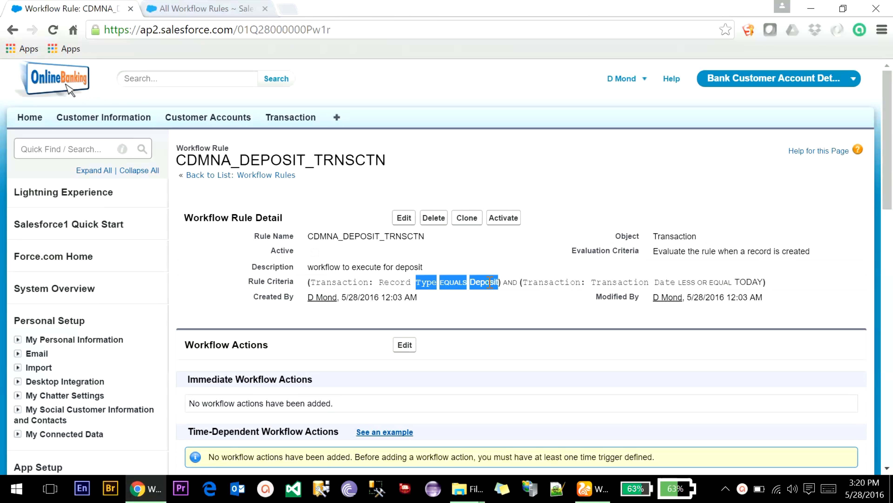
{"action": "left_click", "coordinate": [578, 286]}
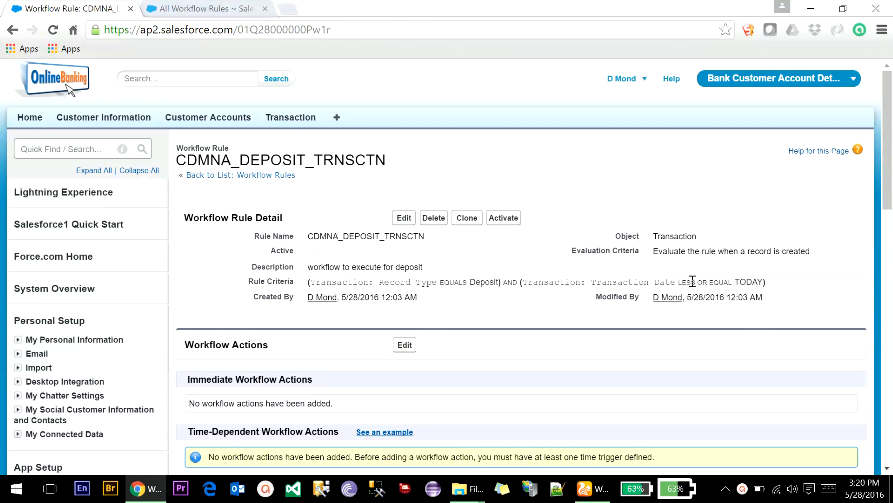
{"action": "double_click", "coordinate": [743, 281]}
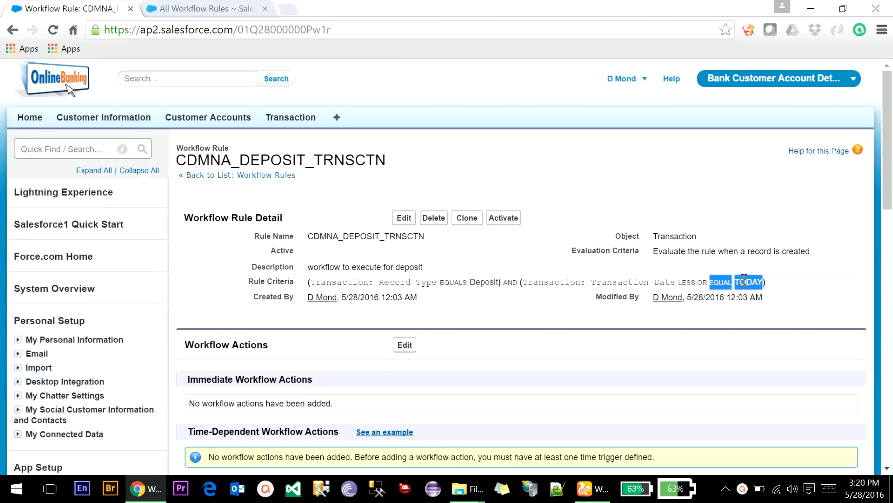
{"action": "scroll", "coordinate": [469, 350], "scroll_direction": "down", "scroll_amount": 2}
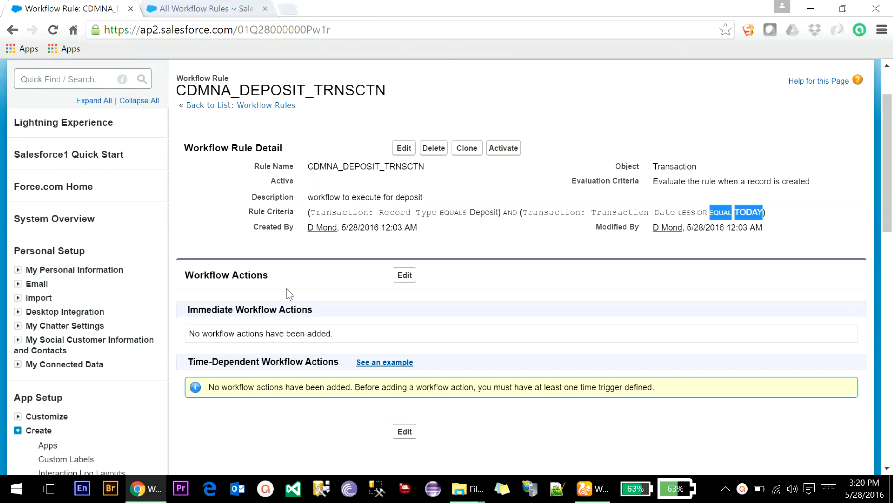
- Check which fields a new immediate field update action on the workflow rule can change, and cancel the action
{"action": "left_click", "coordinate": [400, 277]}
{"action": "scroll", "coordinate": [258, 243], "scroll_direction": "down", "scroll_amount": 3}
{"action": "left_click", "coordinate": [258, 221]}
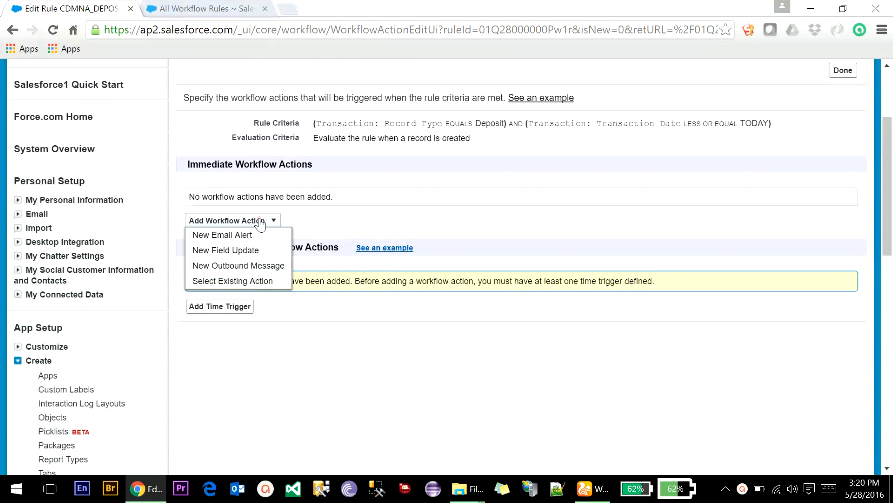
{"action": "left_click", "coordinate": [246, 251]}
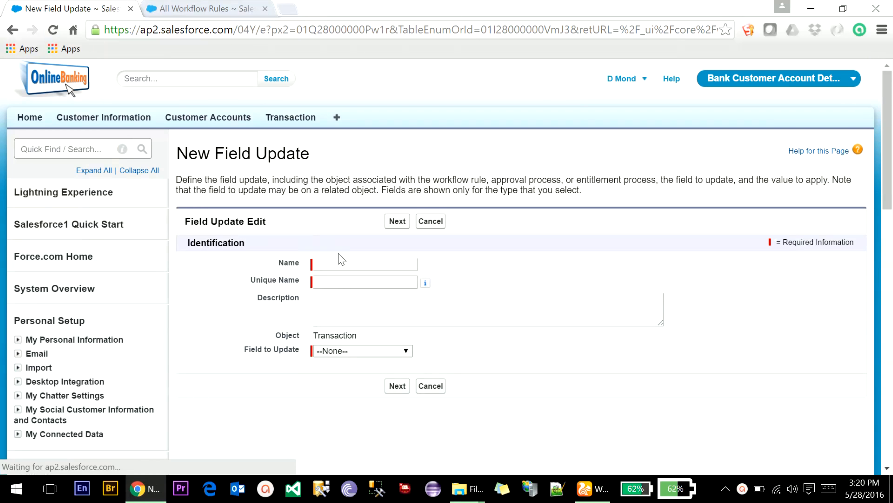
{"action": "left_click", "coordinate": [357, 351]}
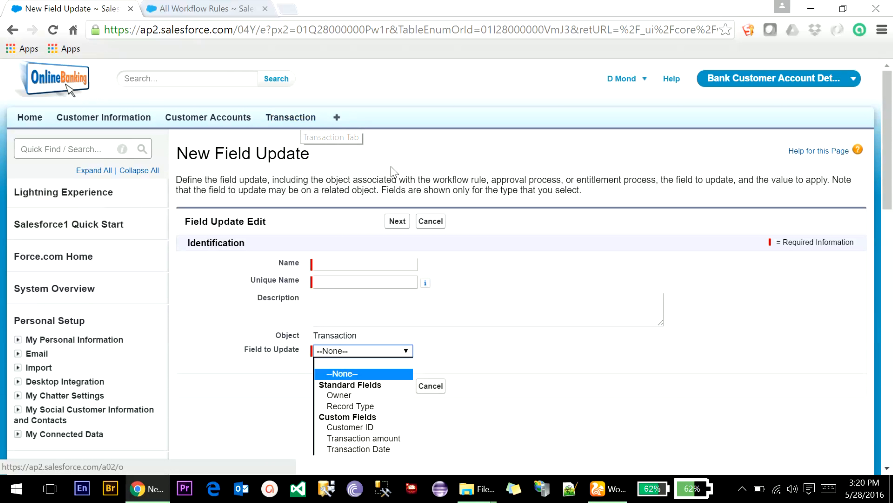
{"action": "left_click", "coordinate": [491, 252]}
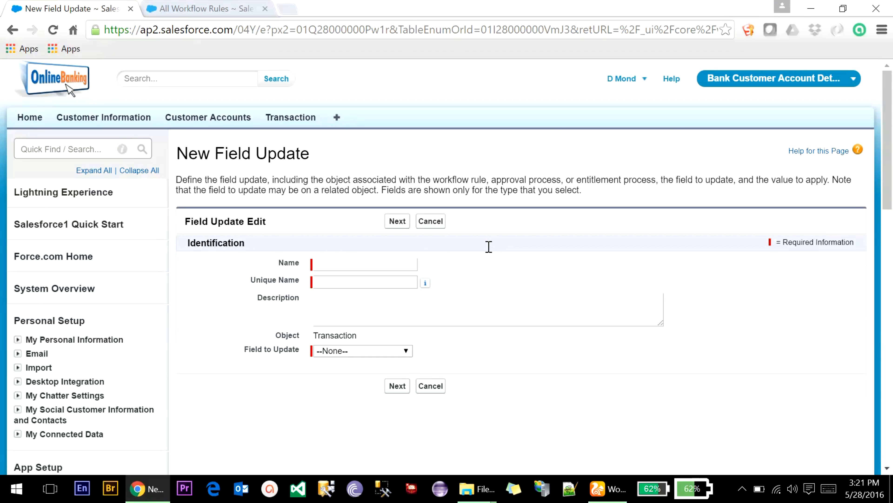
{"action": "left_click", "coordinate": [488, 246]}
{"action": "left_click", "coordinate": [357, 351]}
{"action": "left_click", "coordinate": [357, 351]}
{"action": "left_click", "coordinate": [439, 227]}
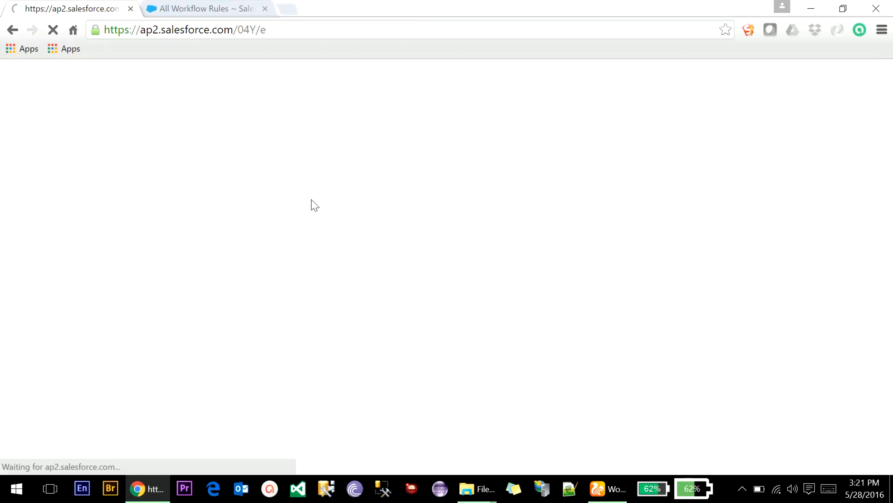
- Open Process Builder from the Workflow & Approvals setup
{"action": "scroll", "coordinate": [273, 279], "scroll_direction": "down", "scroll_amount": 4}
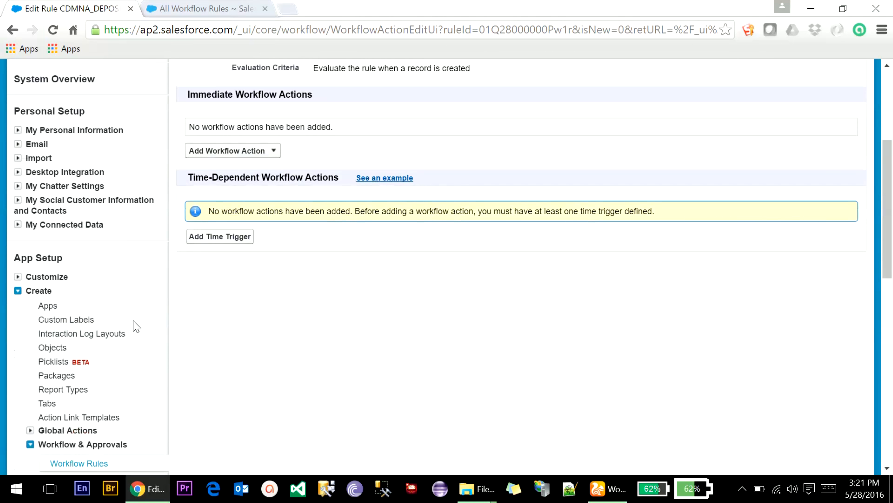
{"action": "scroll", "coordinate": [136, 323], "scroll_direction": "down", "scroll_amount": 3}
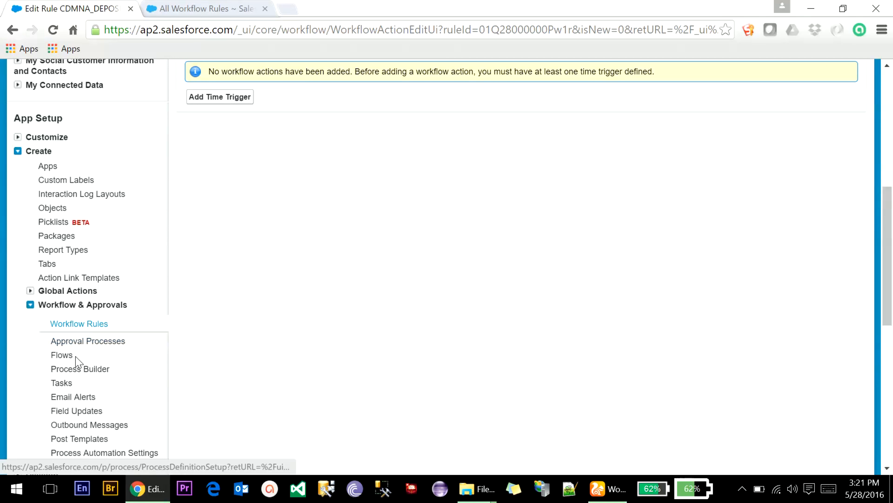
{"action": "left_click", "coordinate": [79, 372]}
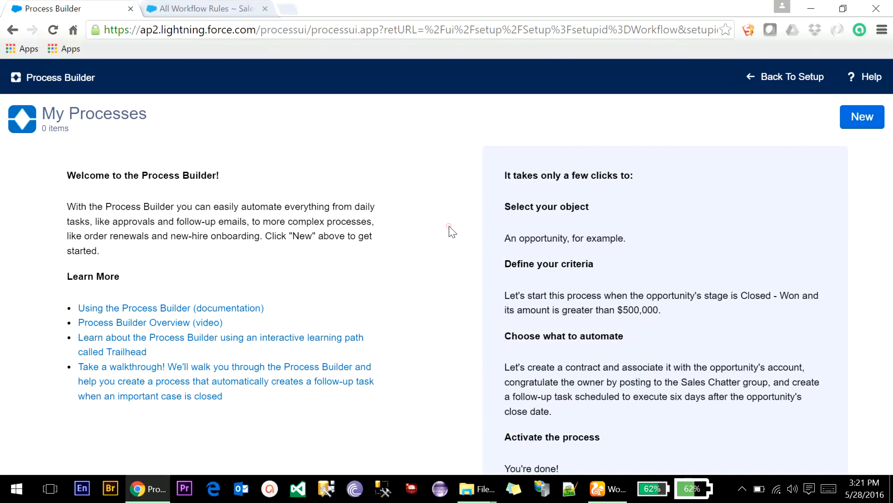
- Start a new process named CDMNA_DEPOSIT_TRNSCTN, using the same text as its API name
{"action": "left_click", "coordinate": [861, 117]}
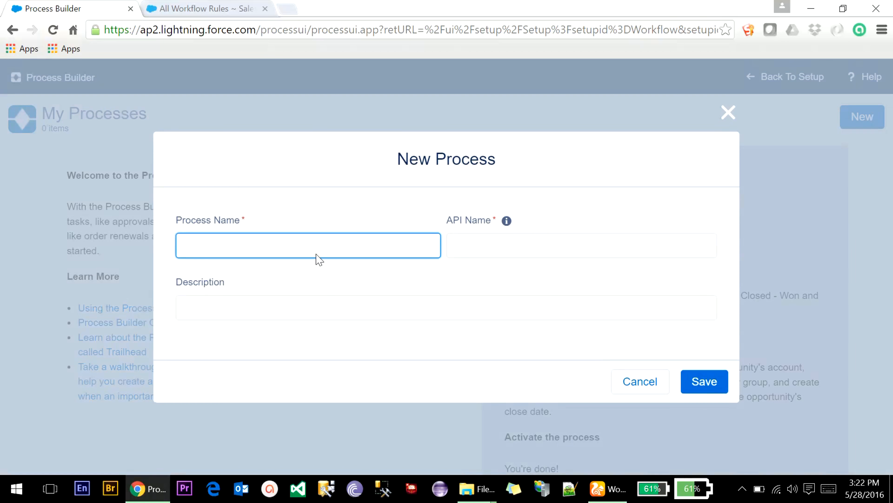
{"action": "right_click", "coordinate": [319, 242]}
{"action": "left_click", "coordinate": [352, 327]}
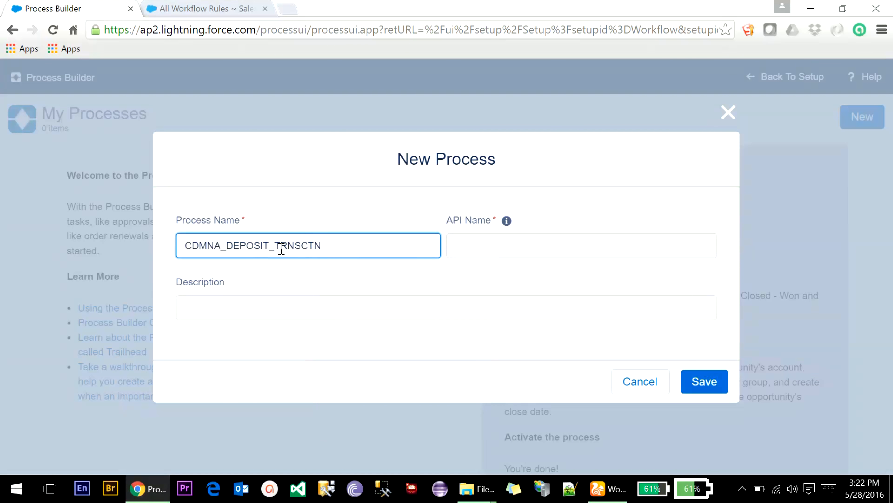
{"action": "left_click", "coordinate": [489, 242]}
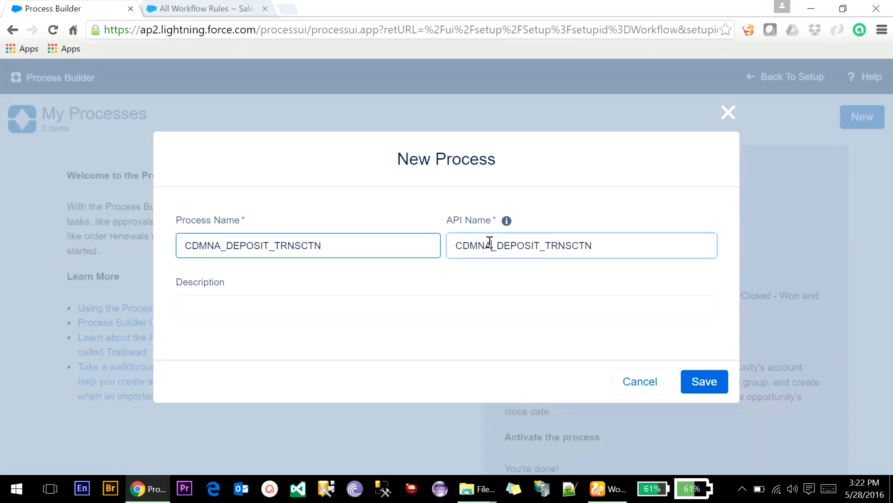
- Describe the process as "for deposit transaction update customer account balance from transaction amount" and save it
{"action": "left_click", "coordinate": [304, 305]}
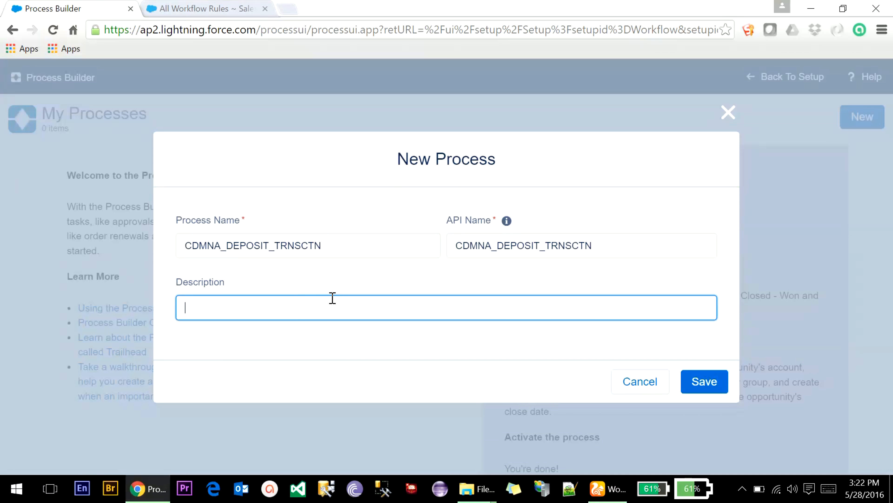
{"action": "type", "text": "for depo"}
{"action": "type", "text": "sit transaction upd"}
{"action": "key", "text": "BackSpace"}
{"action": "type", "text": "saction"}
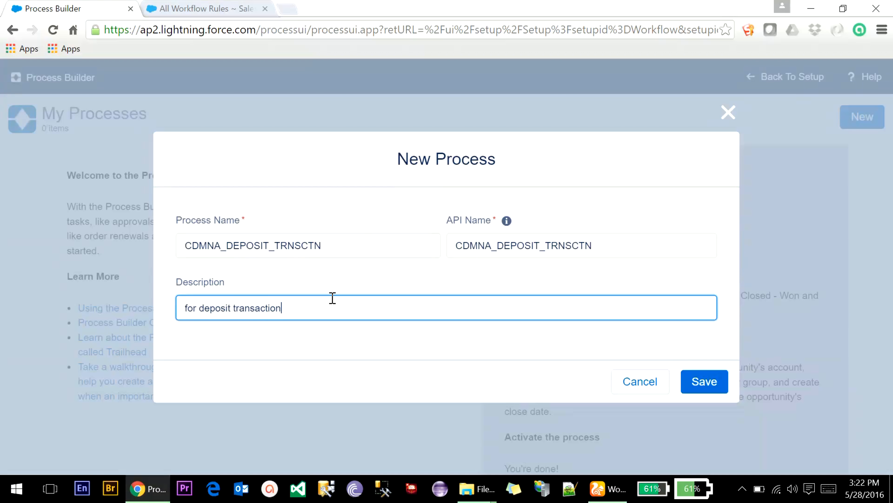
{"action": "type", "text": " update customer accou"}
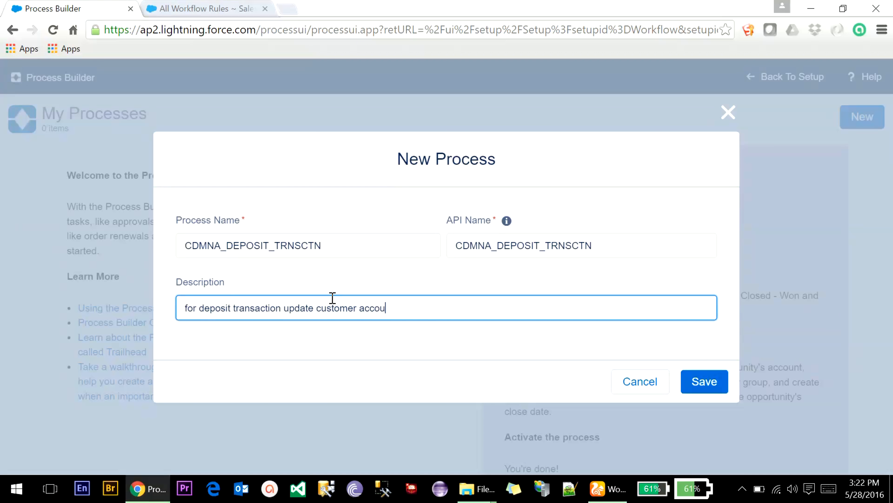
{"action": "type", "text": "nt balance from transaction amount"}
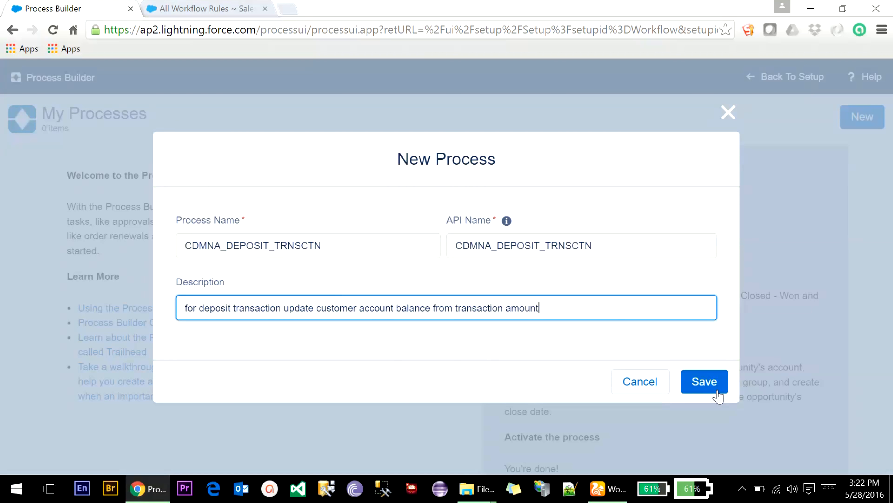
{"action": "left_click", "coordinate": [706, 386]}
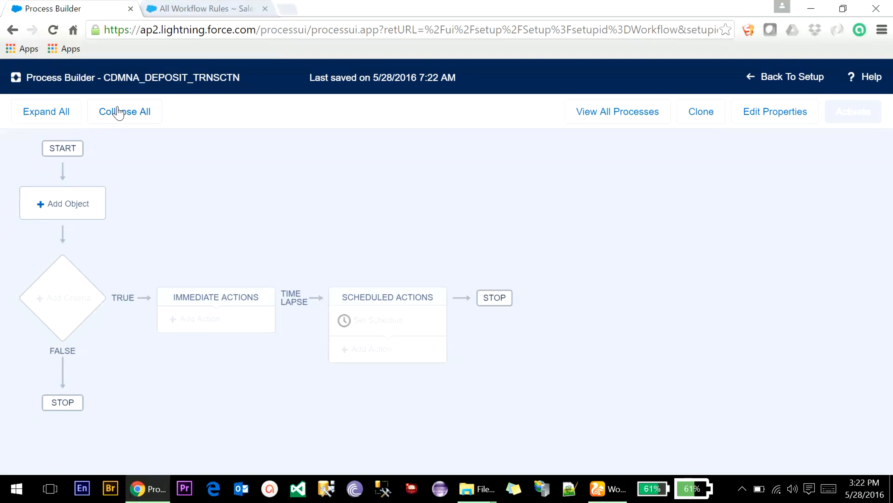
{"action": "left_click_drag", "start_coordinate": [109, 74], "coordinate": [241, 77]}
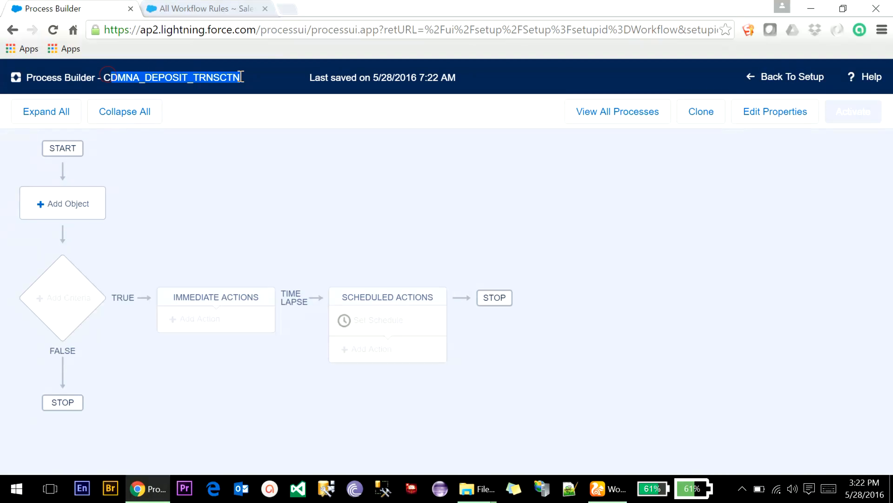
{"action": "left_click", "coordinate": [243, 98]}
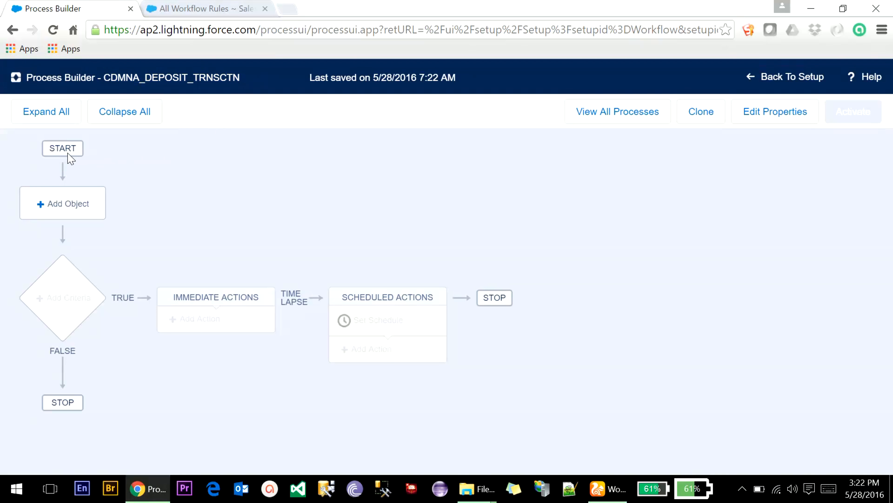
- Set the process's object to Transaction, starting only when a record is created, and save it
{"action": "left_click", "coordinate": [65, 206]}
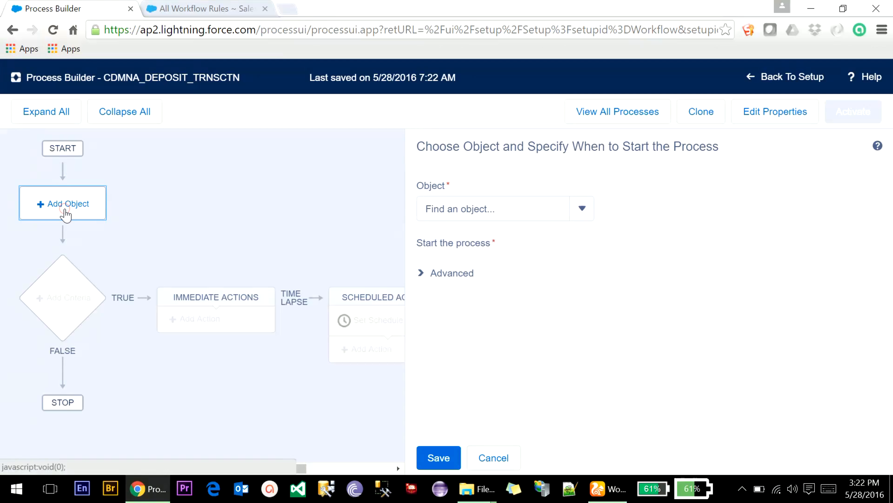
{"action": "left_click", "coordinate": [469, 216]}
{"action": "scroll", "coordinate": [477, 282], "scroll_direction": "down", "scroll_amount": 8}
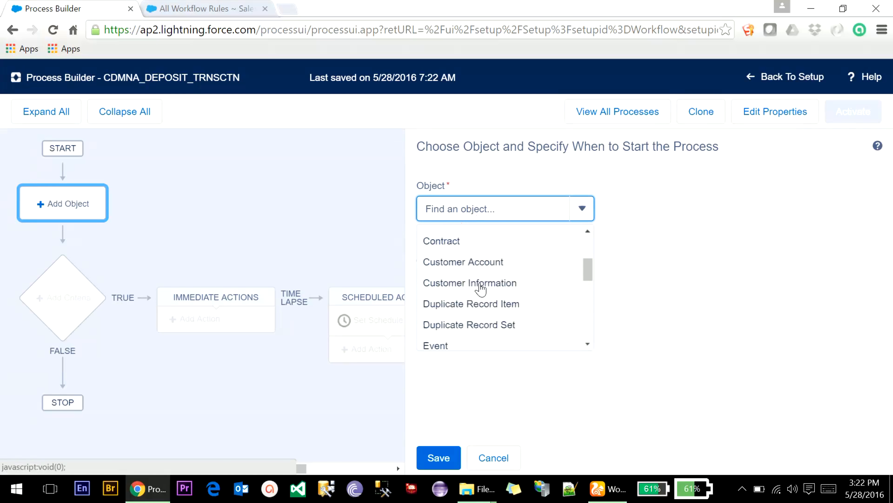
{"action": "scroll", "coordinate": [463, 327], "scroll_direction": "down", "scroll_amount": 2}
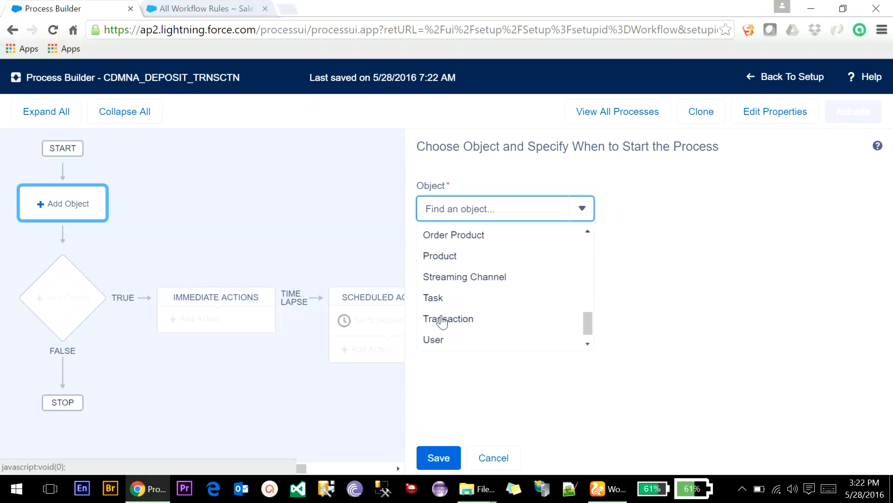
{"action": "left_click", "coordinate": [458, 318]}
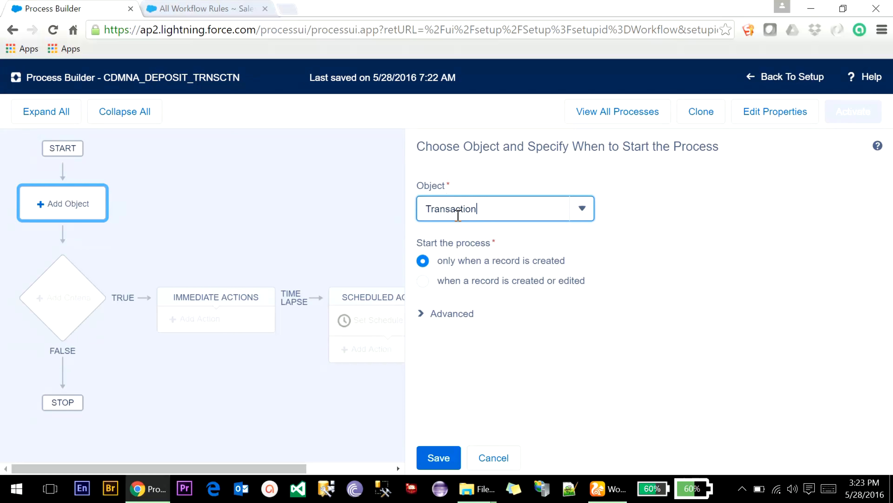
{"action": "left_click", "coordinate": [546, 261]}
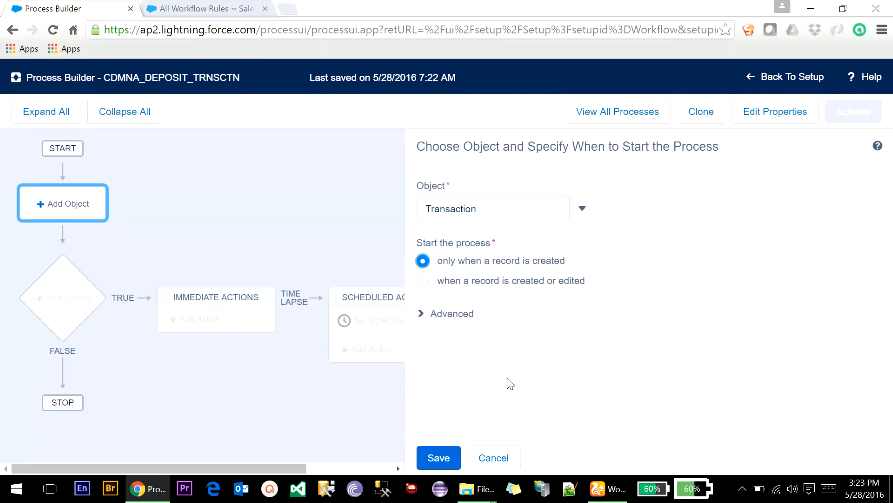
{"action": "left_click", "coordinate": [437, 464]}
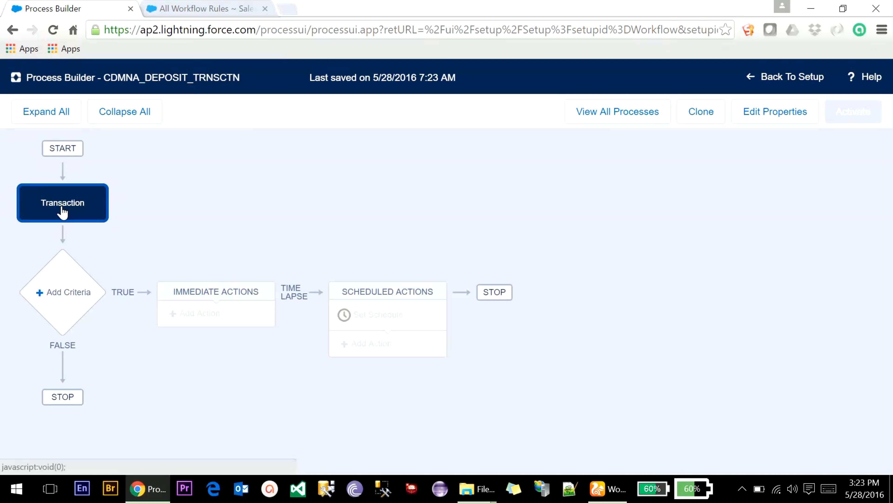
- Add a criteria node named CDMNA_CRTRIA_DATE_RECTYPE_TRSACTN that executes actions when conditions are met
{"action": "left_click", "coordinate": [58, 297]}
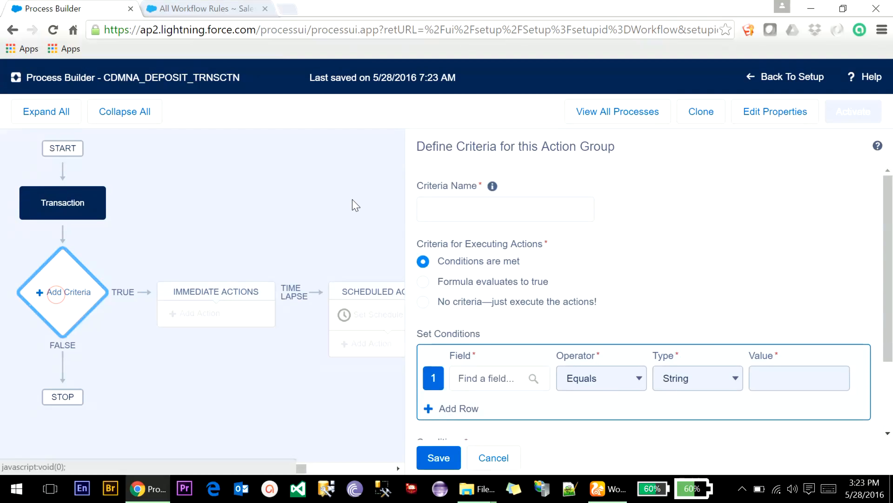
{"action": "left_click", "coordinate": [452, 216]}
{"action": "right_click", "coordinate": [456, 209]}
{"action": "left_click", "coordinate": [438, 204]}
{"action": "type", "text": "CDM"}
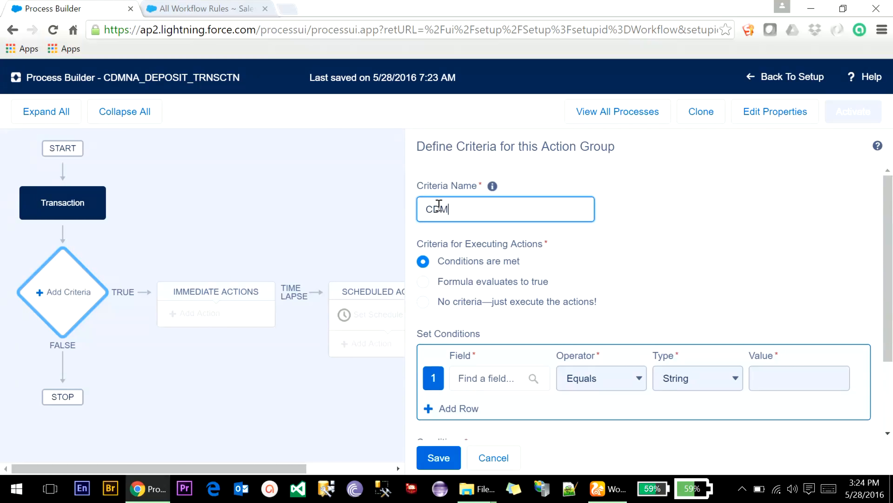
{"action": "type", "text": "NA_CRTRIA_"}
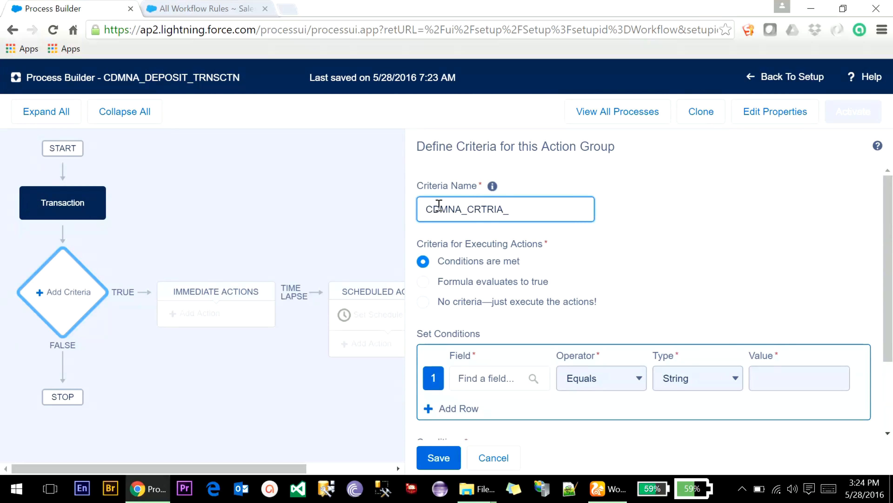
{"action": "type", "text": "DATE"}
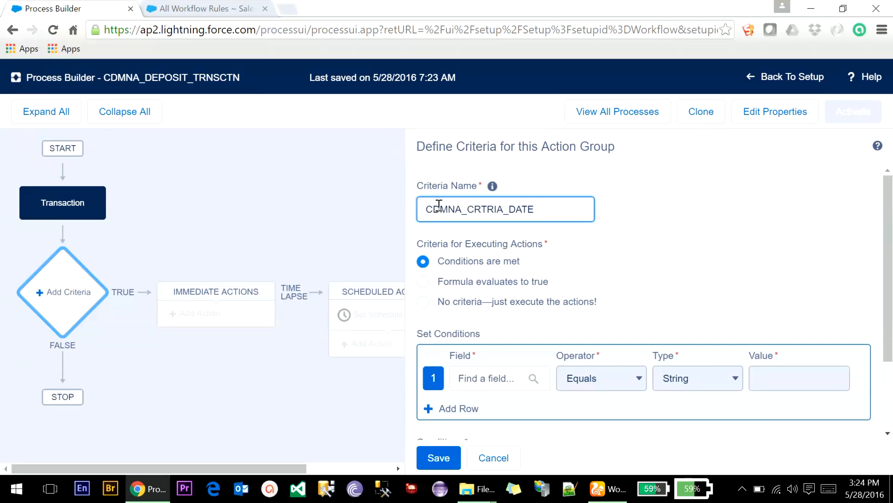
{"action": "type", "text": "_RECTYPE"}
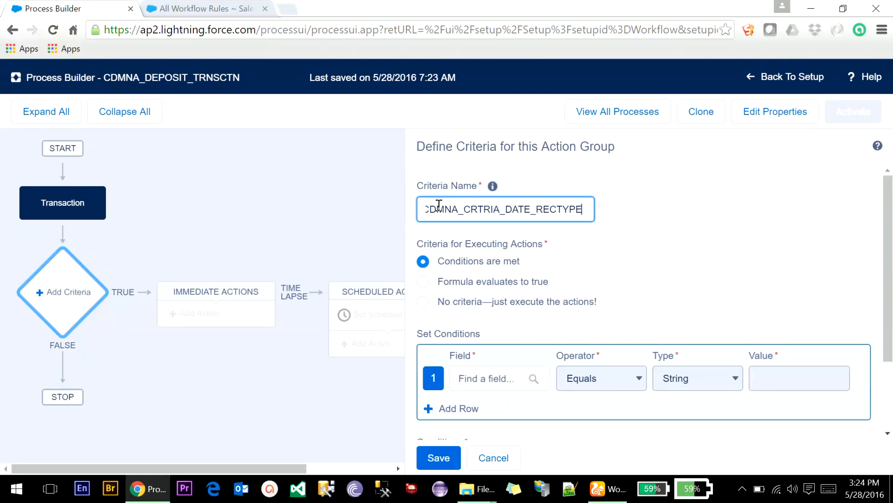
{"action": "type", "text": "_TRSACTN"}
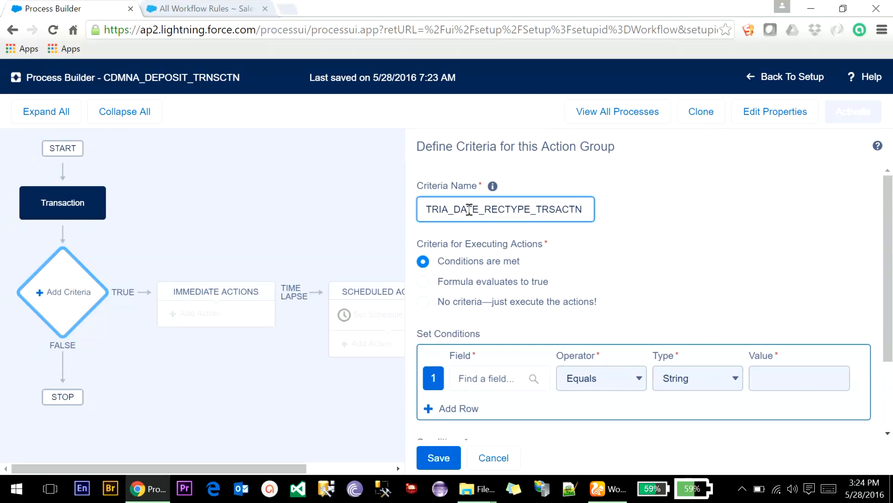
{"action": "left_click", "coordinate": [488, 261]}
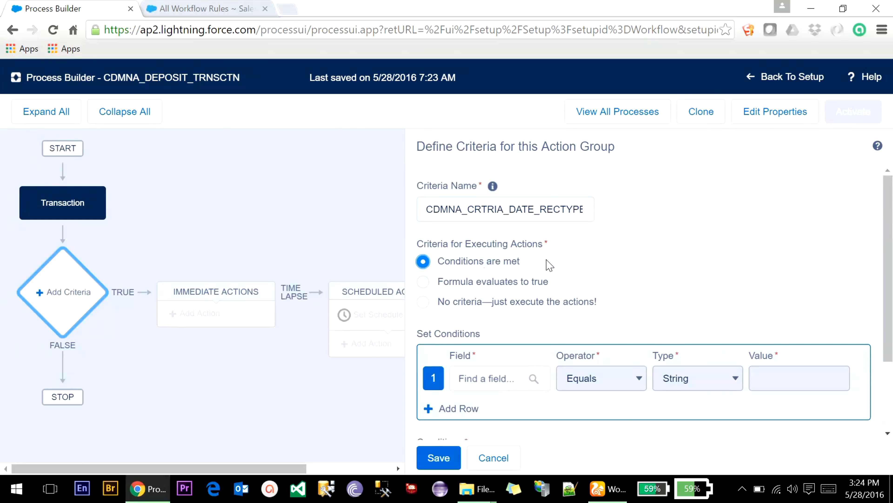
{"action": "scroll", "coordinate": [550, 265], "scroll_direction": "down", "scroll_amount": 3}
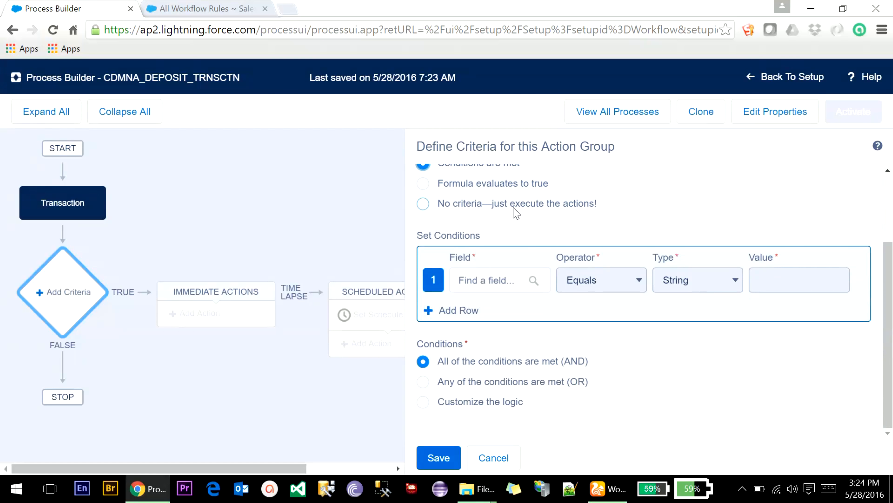
{"action": "left_click", "coordinate": [482, 186]}
{"action": "left_click", "coordinate": [530, 344]}
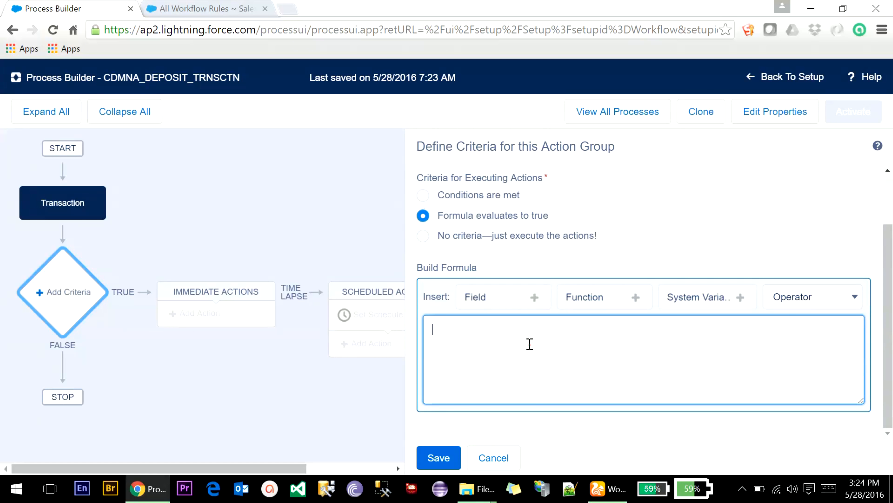
{"action": "left_click", "coordinate": [490, 301]}
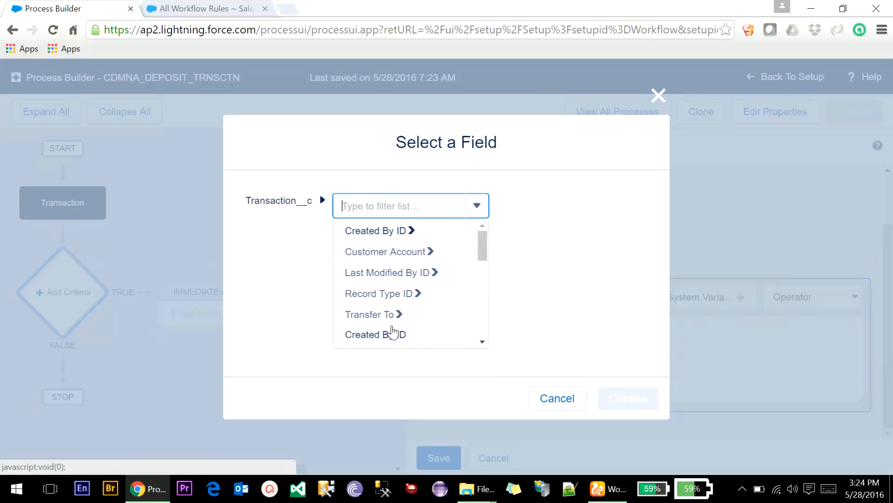
{"action": "left_click", "coordinate": [553, 399]}
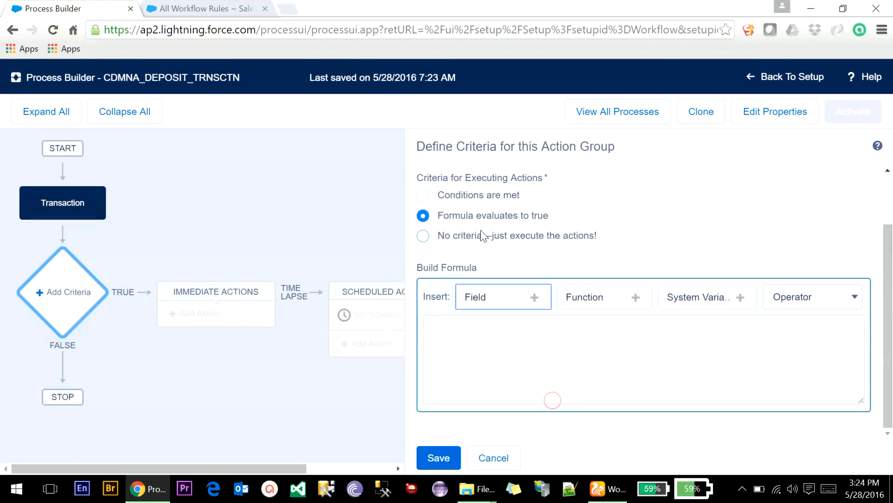
{"action": "left_click", "coordinate": [443, 196]}
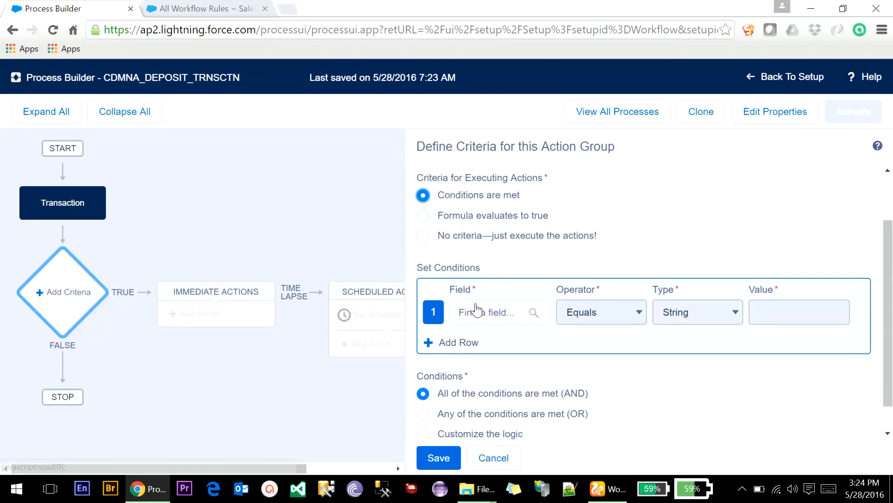
- Define the first condition as the transaction's Record Type Name equals the string Deposit
{"action": "left_click", "coordinate": [507, 317]}
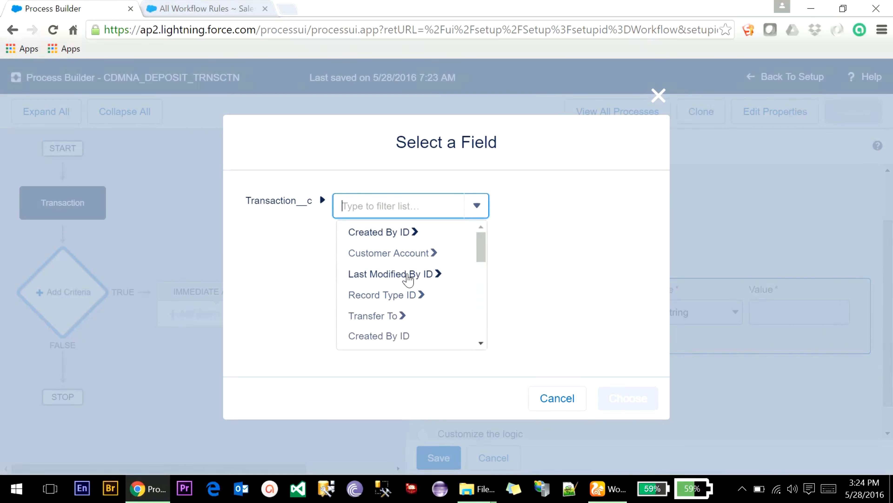
{"action": "left_click", "coordinate": [385, 297]}
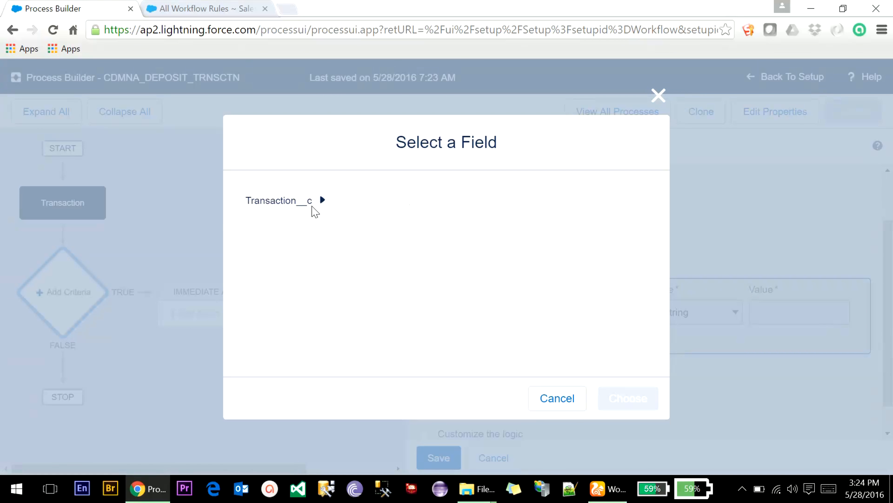
{"action": "scroll", "coordinate": [472, 296], "scroll_direction": "down", "scroll_amount": 4}
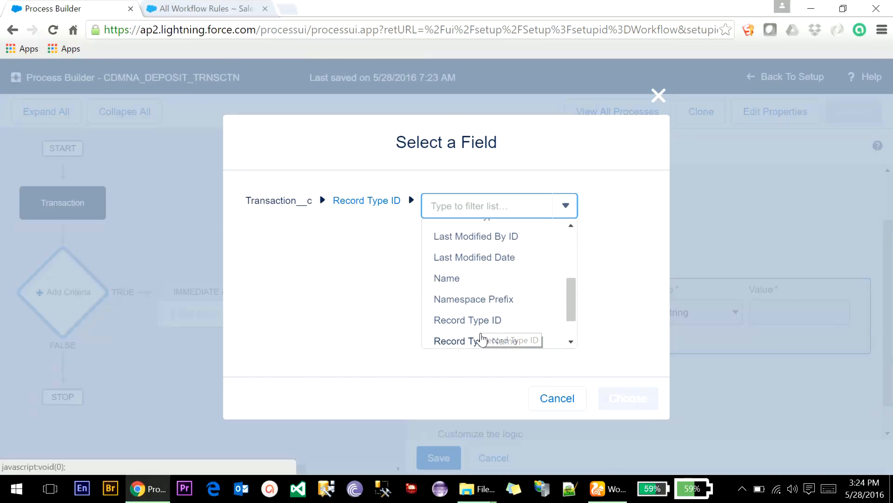
{"action": "left_click", "coordinate": [478, 341]}
{"action": "left_click", "coordinate": [618, 397]}
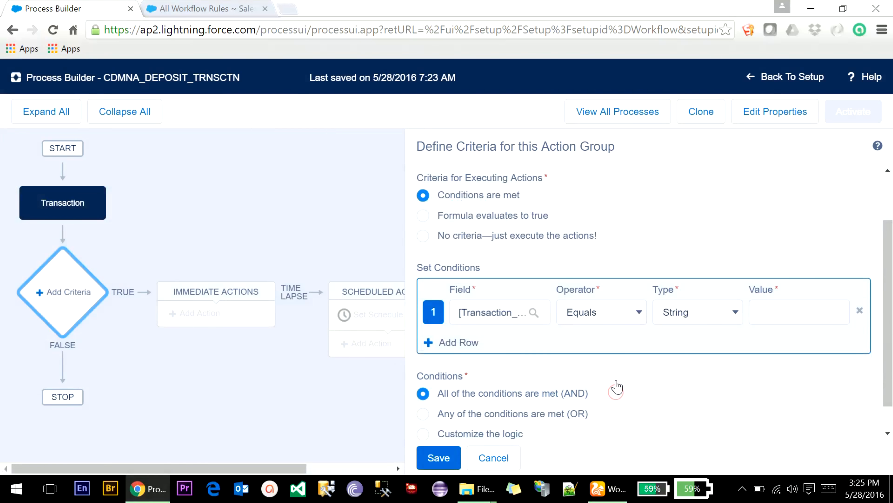
{"action": "left_click", "coordinate": [825, 312]}
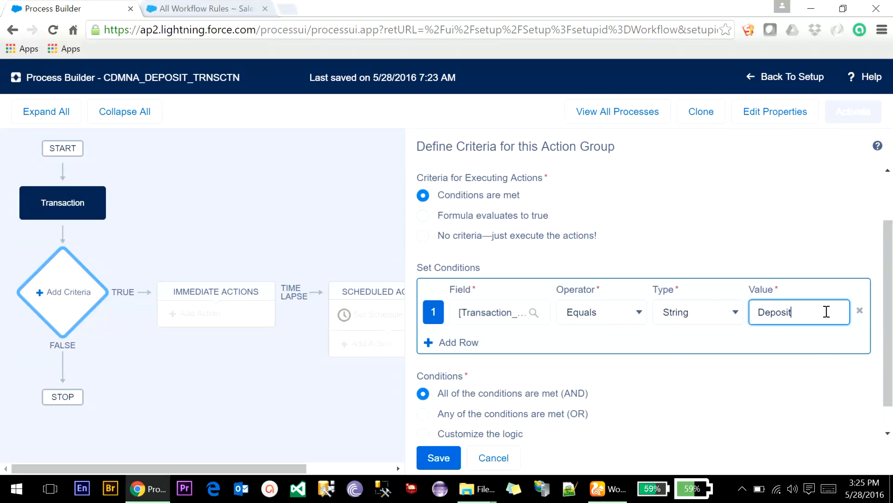
{"action": "left_click", "coordinate": [496, 313]}
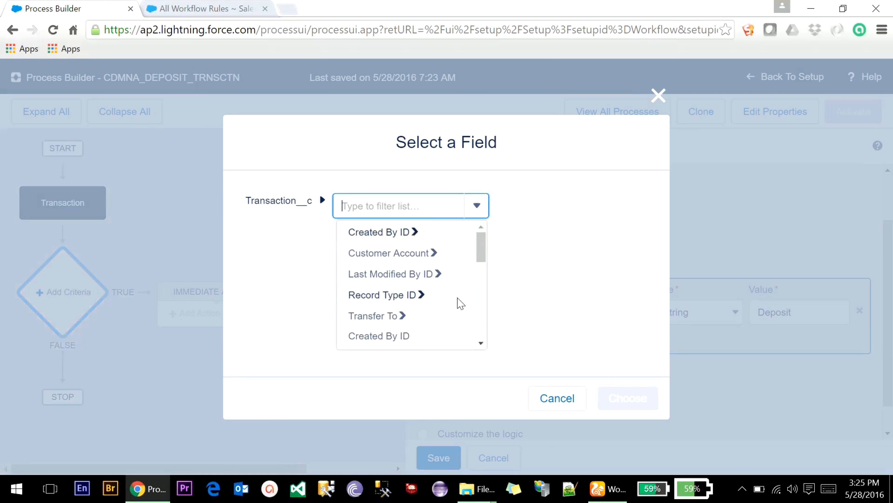
{"action": "left_click", "coordinate": [558, 399]}
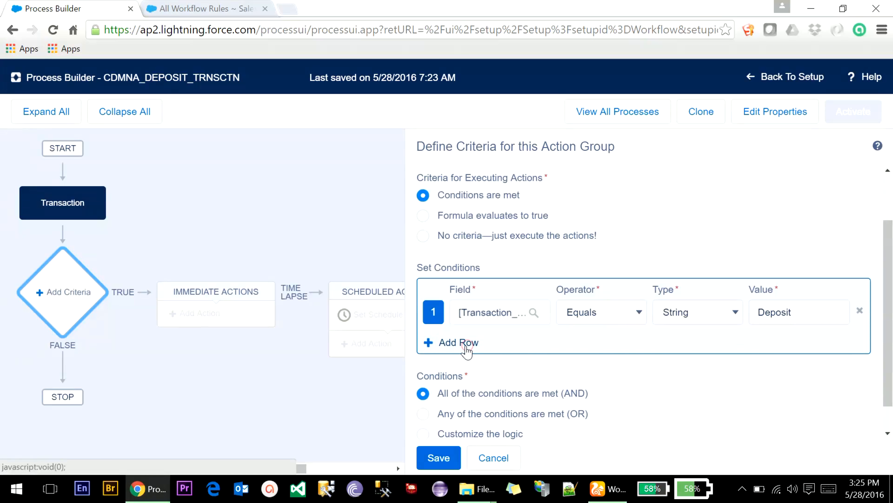
- Add a second condition row that uses the transaction's Transaction Date field
{"action": "left_click", "coordinate": [466, 348]}
{"action": "left_click", "coordinate": [494, 343]}
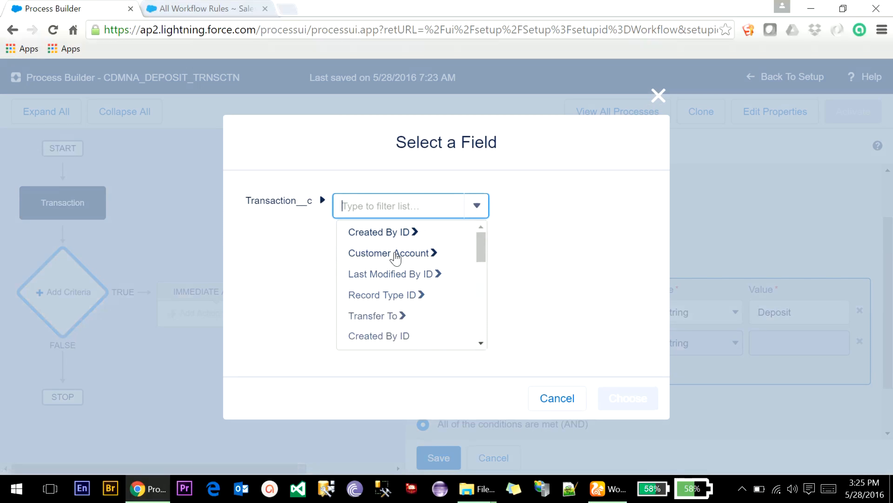
{"action": "scroll", "coordinate": [385, 328], "scroll_direction": "down", "scroll_amount": 3}
{"action": "scroll", "coordinate": [387, 346], "scroll_direction": "down", "scroll_amount": 4}
{"action": "scroll", "coordinate": [387, 344], "scroll_direction": "down", "scroll_amount": 4}
{"action": "scroll", "coordinate": [386, 333], "scroll_direction": "down", "scroll_amount": 3}
{"action": "left_click", "coordinate": [357, 299]}
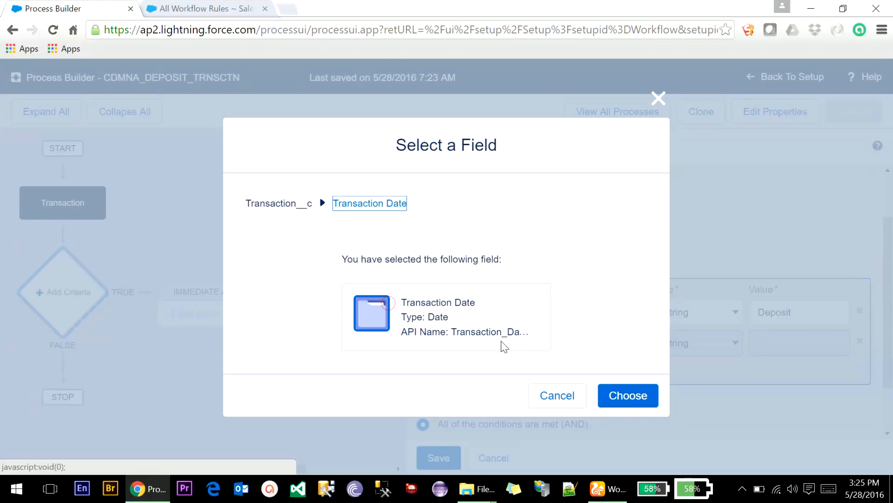
{"action": "left_click", "coordinate": [651, 399]}
- Set the second condition to Less than or equal, with type Date and value TODAY
{"action": "left_click", "coordinate": [620, 345]}
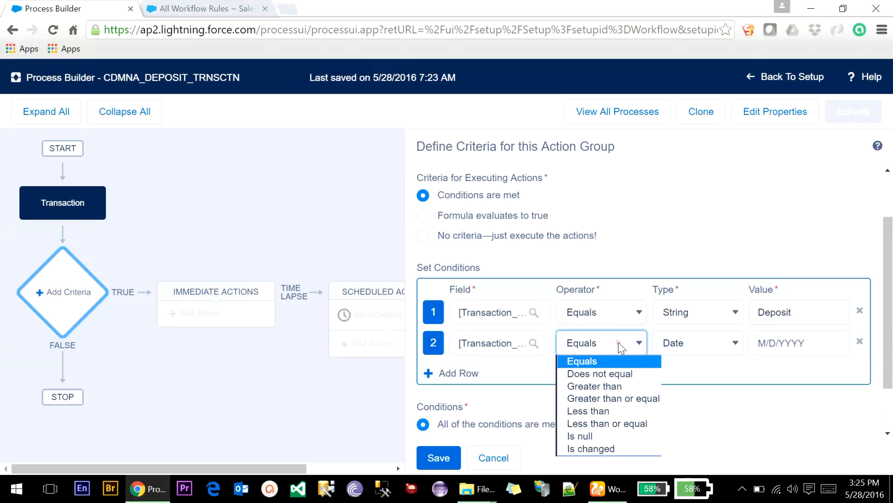
{"action": "left_click", "coordinate": [595, 424]}
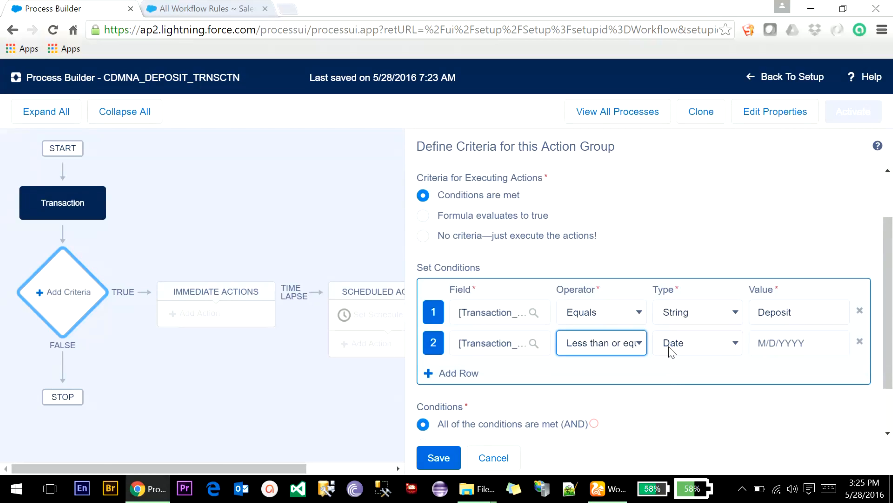
{"action": "left_click", "coordinate": [690, 345]}
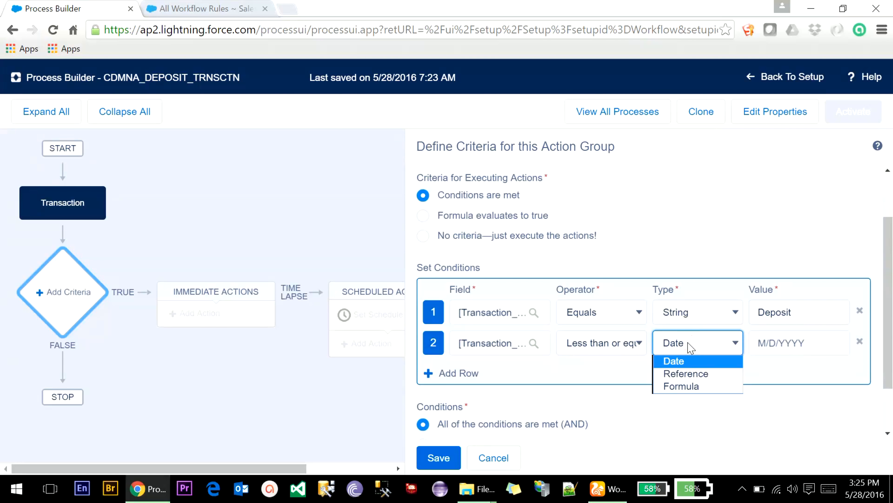
{"action": "left_click", "coordinate": [691, 348]}
{"action": "left_click", "coordinate": [798, 343]}
{"action": "type", "text": "TODAY"}
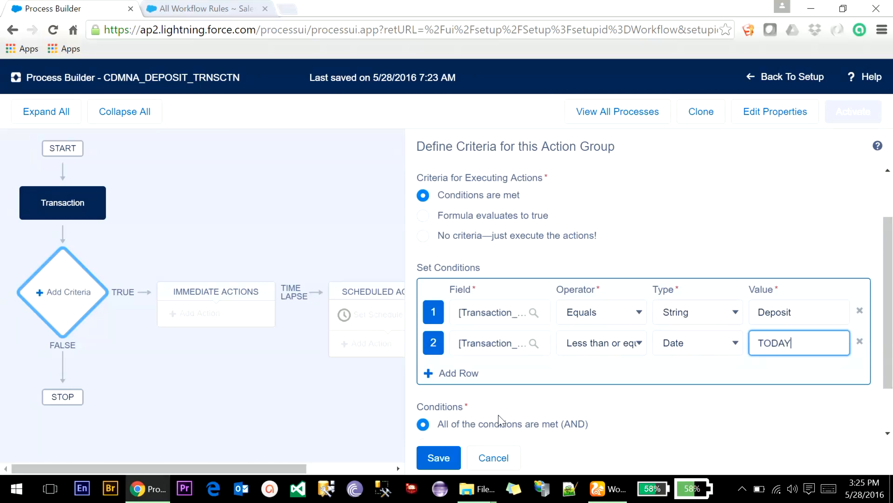
{"action": "left_click", "coordinate": [449, 426]}
{"action": "scroll", "coordinate": [460, 426], "scroll_direction": "down", "scroll_amount": 2}
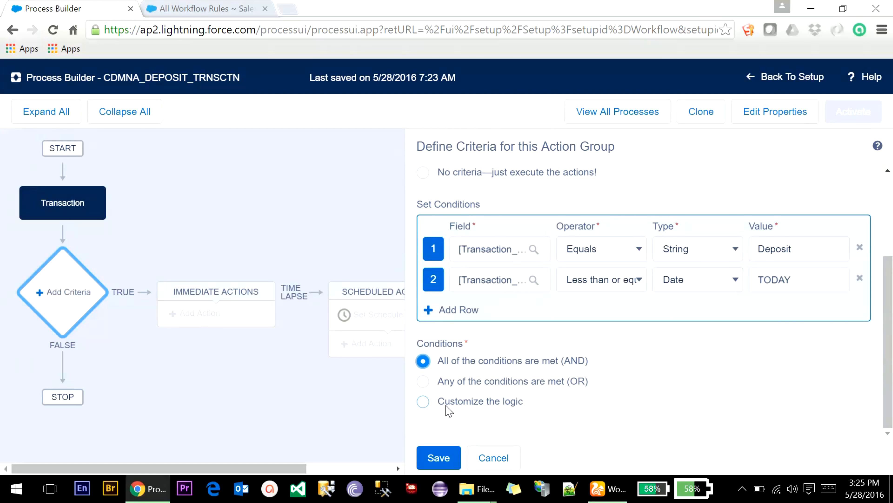
{"action": "left_click", "coordinate": [447, 403]}
{"action": "scroll", "coordinate": [529, 410], "scroll_direction": "down", "scroll_amount": 2}
{"action": "left_click", "coordinate": [483, 398]}
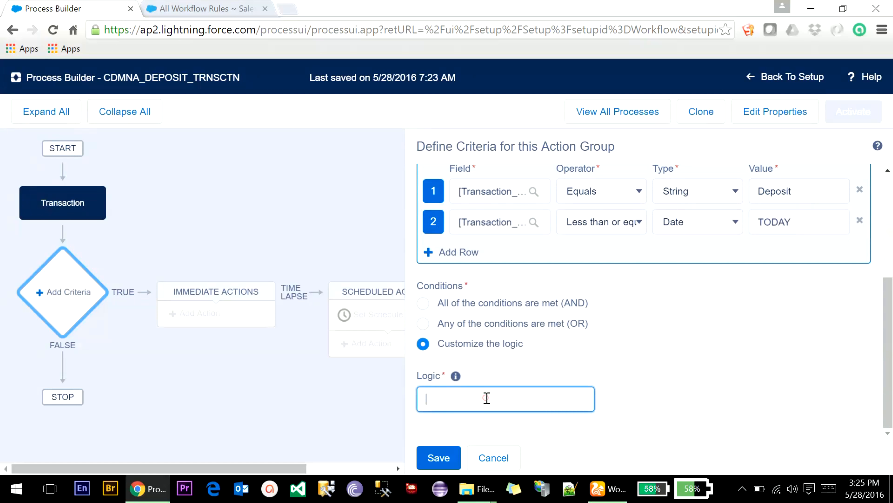
{"action": "mouse_move", "coordinate": [456, 377]}
{"action": "left_click", "coordinate": [424, 302]}
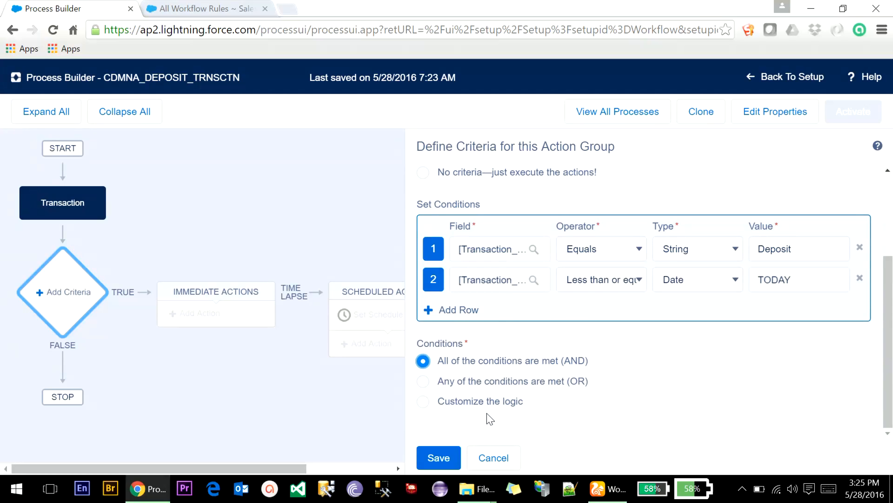
- Try to save the criteria with TODAY and TODAY() as the second condition's Date value
{"action": "left_click", "coordinate": [440, 459]}
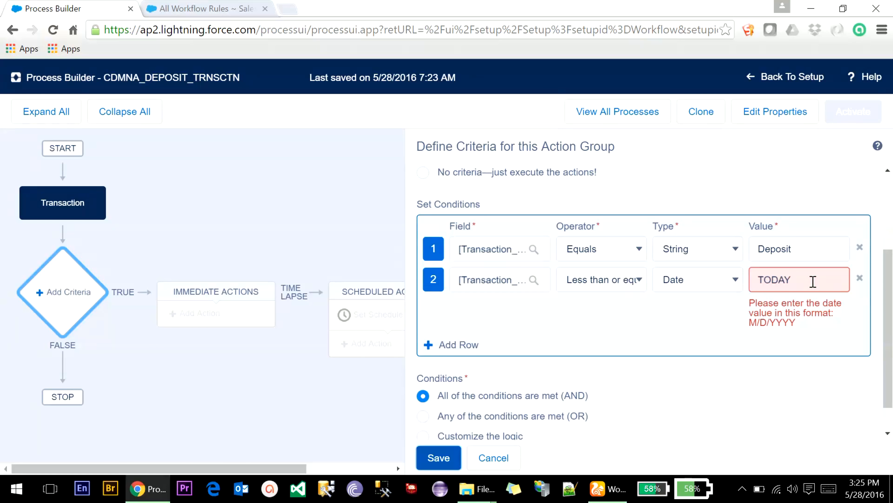
{"action": "left_click", "coordinate": [682, 339]}
{"action": "left_click", "coordinate": [811, 283]}
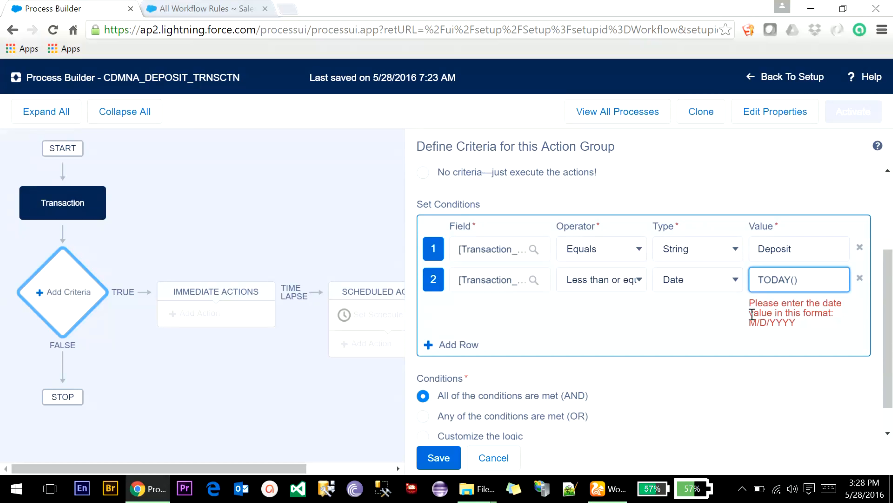
{"action": "left_click", "coordinate": [431, 455]}
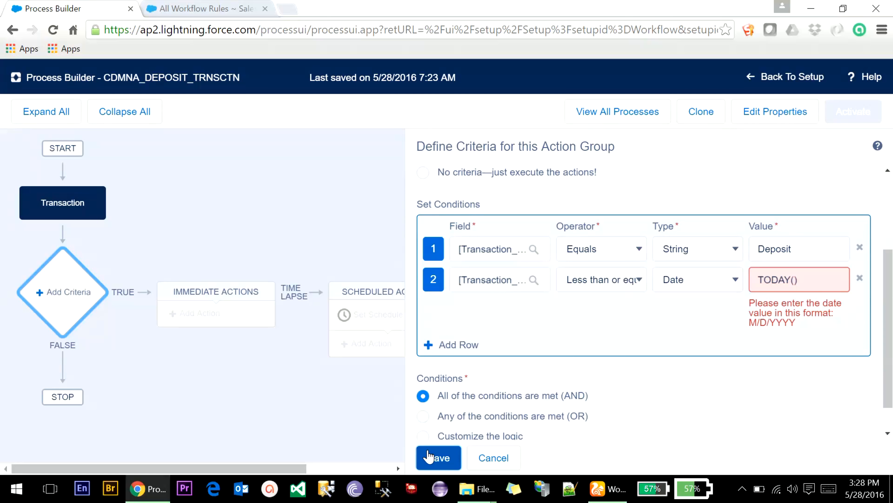
{"action": "left_click", "coordinate": [444, 462]}
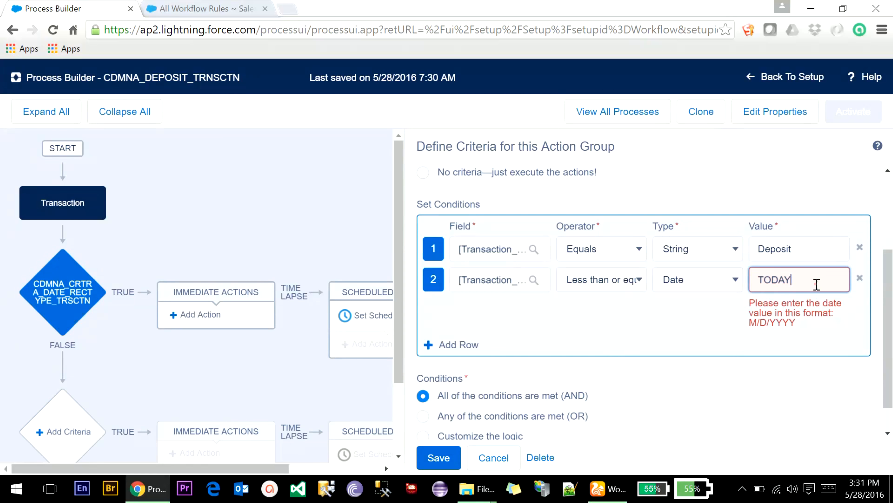
- Change the second condition's type to Formula with the formula TODAY(), and save the criteria
{"action": "left_click", "coordinate": [725, 274]}
{"action": "left_click", "coordinate": [702, 322]}
{"action": "left_click", "coordinate": [576, 343]}
{"action": "type", "text": "TODAY("}
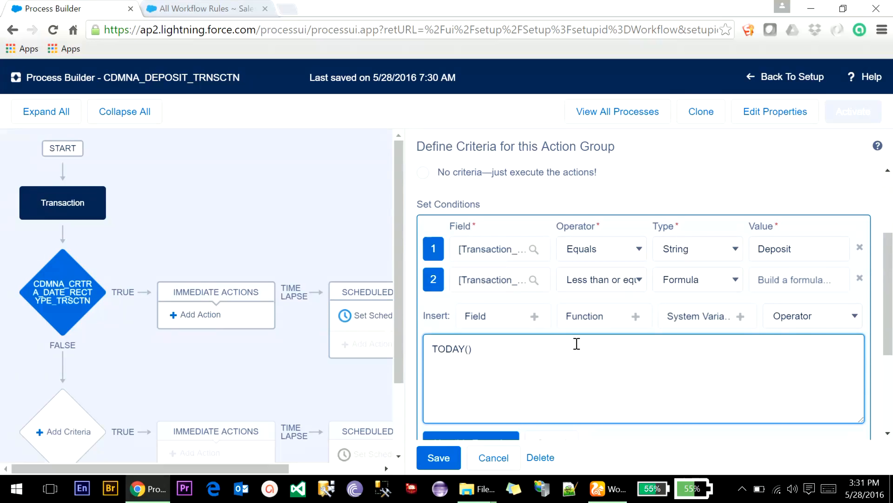
{"action": "scroll", "coordinate": [577, 343], "scroll_direction": "down", "scroll_amount": 5}
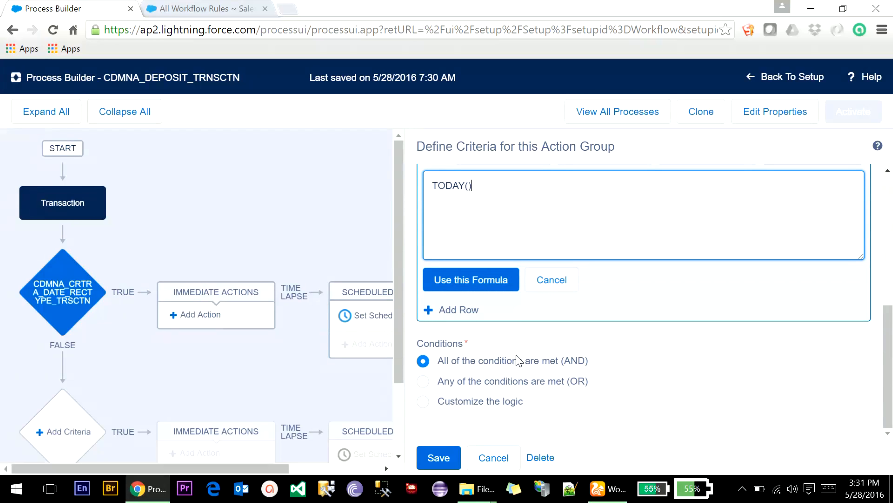
{"action": "left_click", "coordinate": [468, 280]}
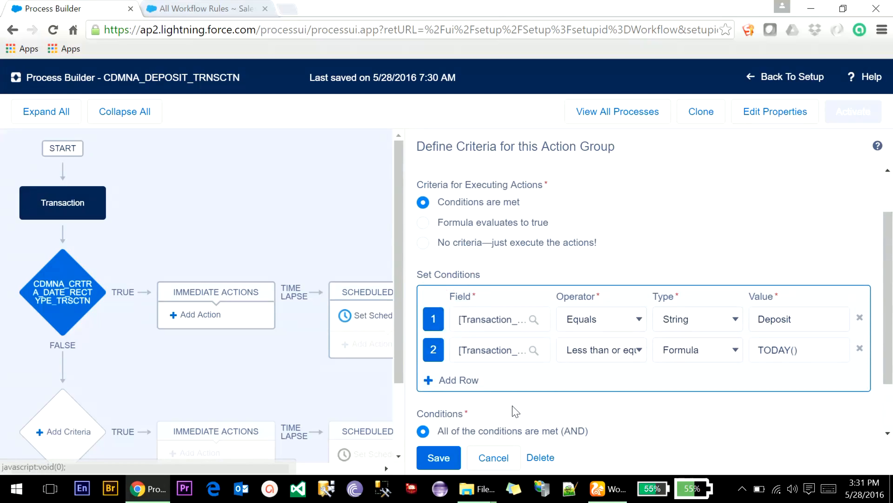
{"action": "left_click", "coordinate": [437, 459]}
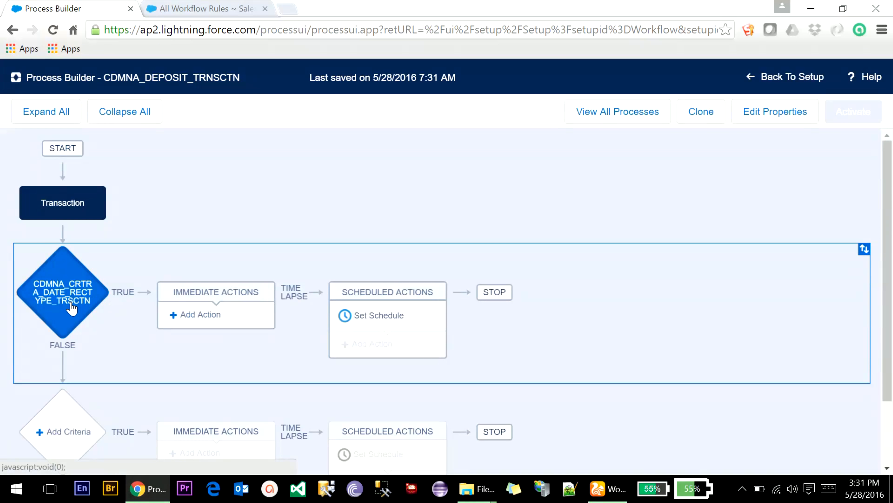
- Add an immediate Update Records action to the criteria node, named CDMNA_UPDATE_CSTMR_ACC_BALAN
{"action": "left_click", "coordinate": [206, 314]}
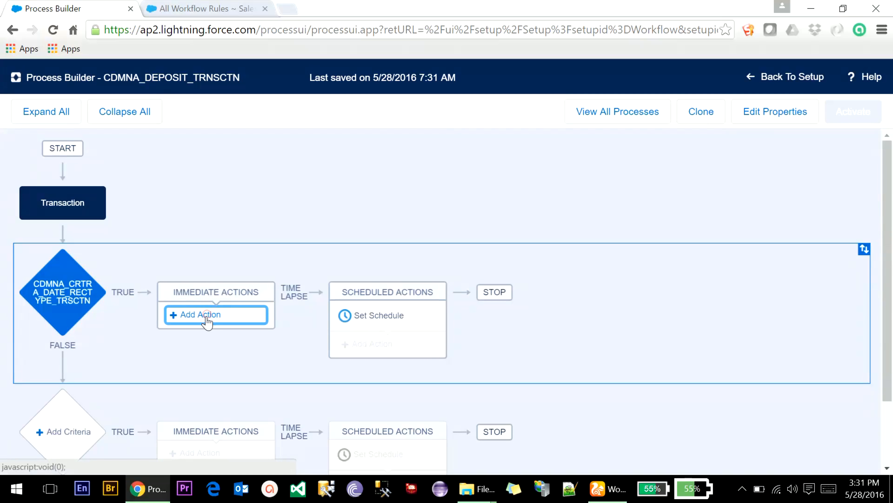
{"action": "left_click", "coordinate": [512, 211]}
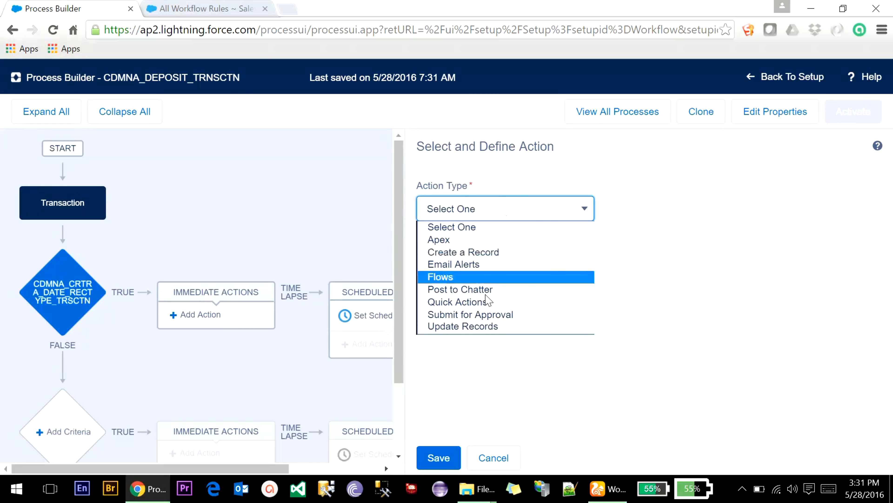
{"action": "left_click", "coordinate": [477, 326]}
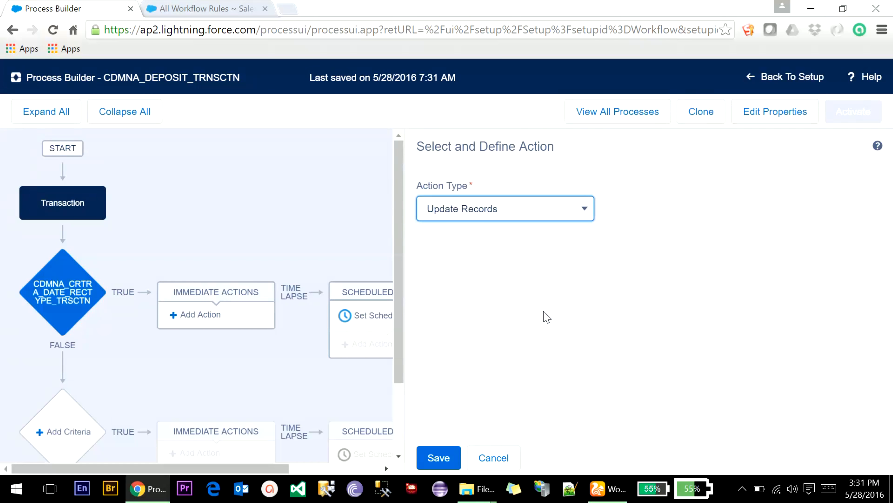
{"action": "left_click", "coordinate": [481, 265]}
{"action": "right_click", "coordinate": [481, 264]}
{"action": "left_click", "coordinate": [451, 265]}
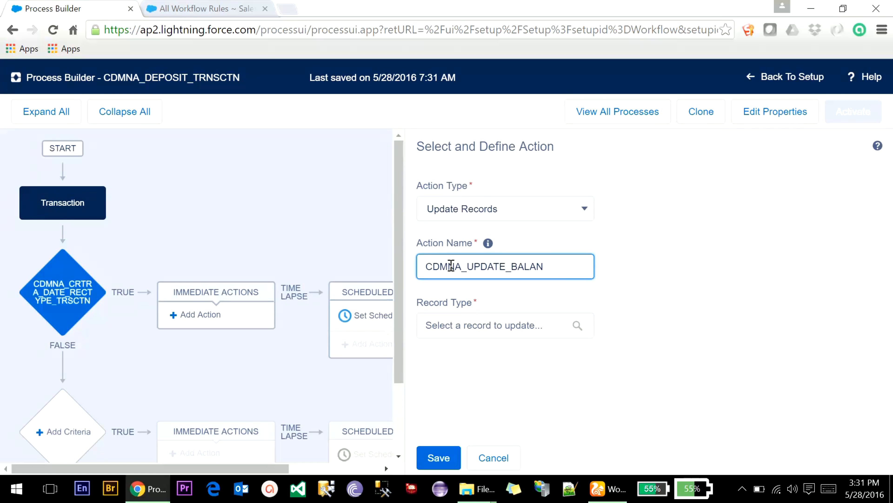
{"action": "type", "text": "CSM"}
{"action": "key", "text": "BackSpace"}
{"action": "type", "text": "TMR_ACC_"}
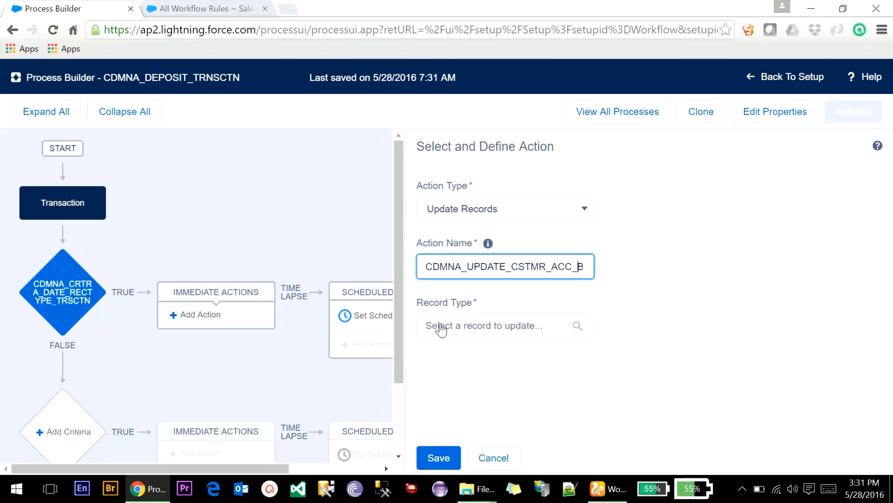
- Choose the transaction's related Customer Account as the record to update, with no criteria for updating
{"action": "left_click", "coordinate": [459, 325]}
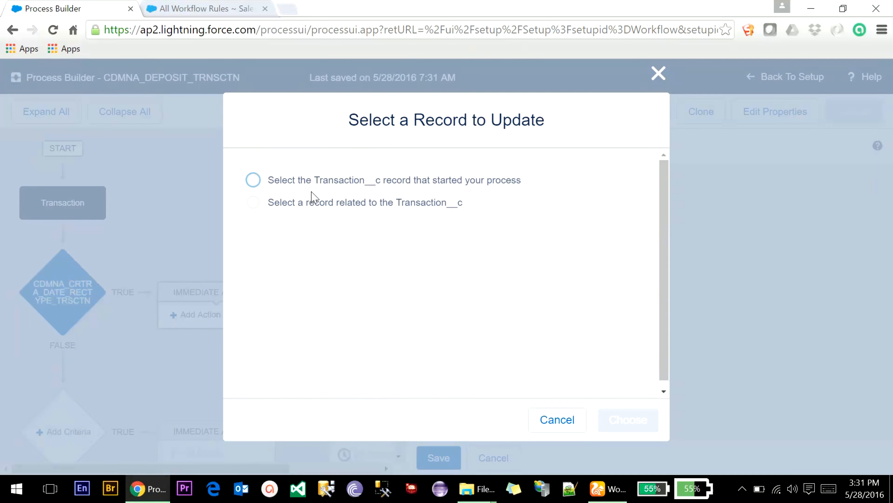
{"action": "left_click", "coordinate": [357, 203]}
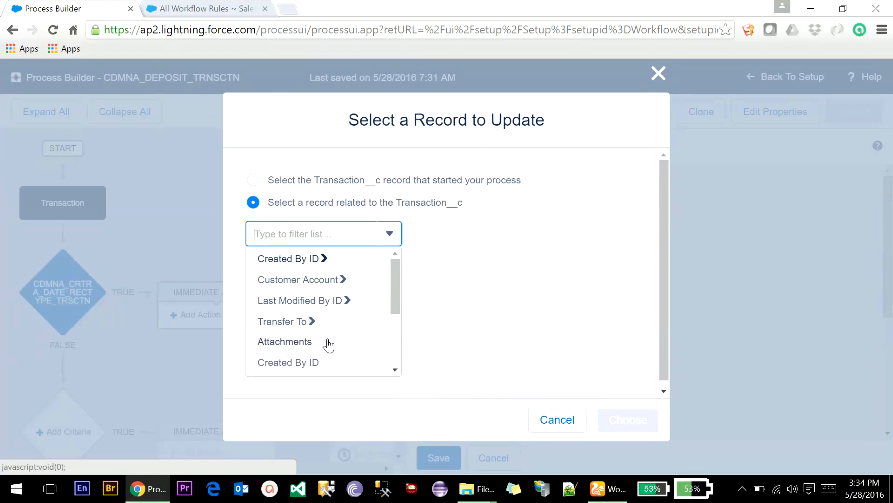
{"action": "scroll", "coordinate": [328, 344], "scroll_direction": "down", "scroll_amount": 3}
{"action": "left_click", "coordinate": [314, 255]}
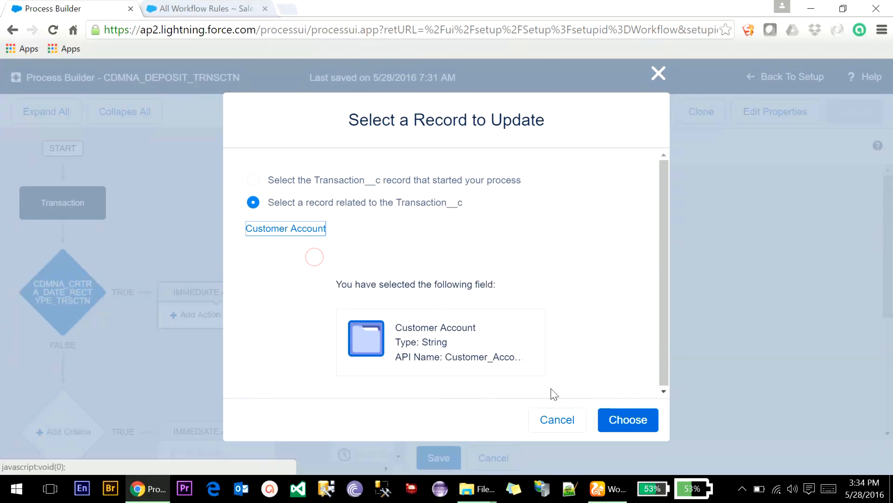
{"action": "left_click", "coordinate": [633, 420]}
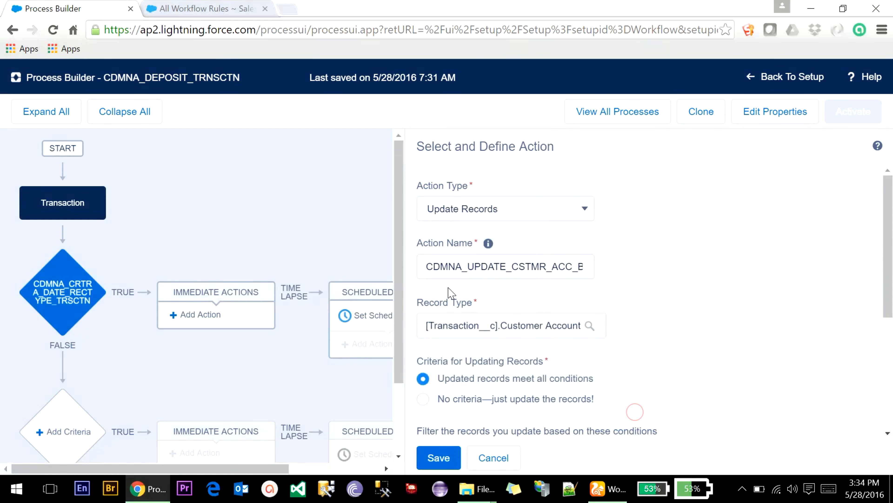
{"action": "scroll", "coordinate": [563, 323], "scroll_direction": "down", "scroll_amount": 4}
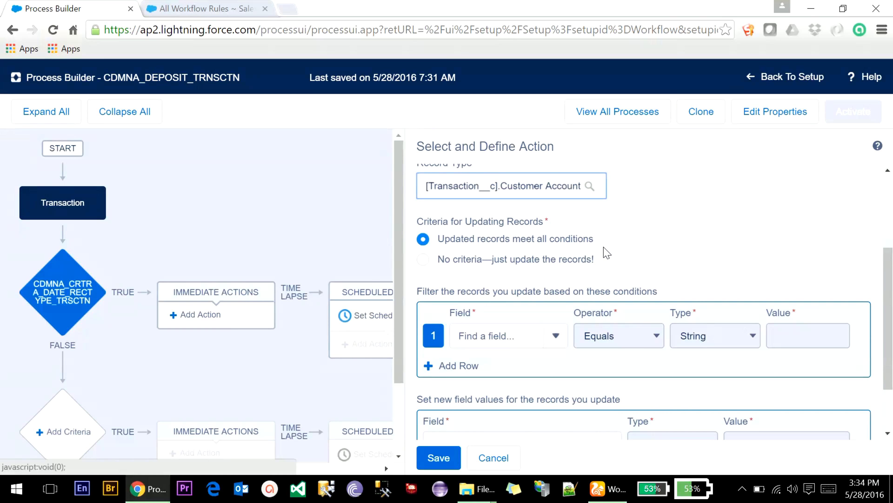
{"action": "scroll", "coordinate": [578, 330], "scroll_direction": "down", "scroll_amount": 2}
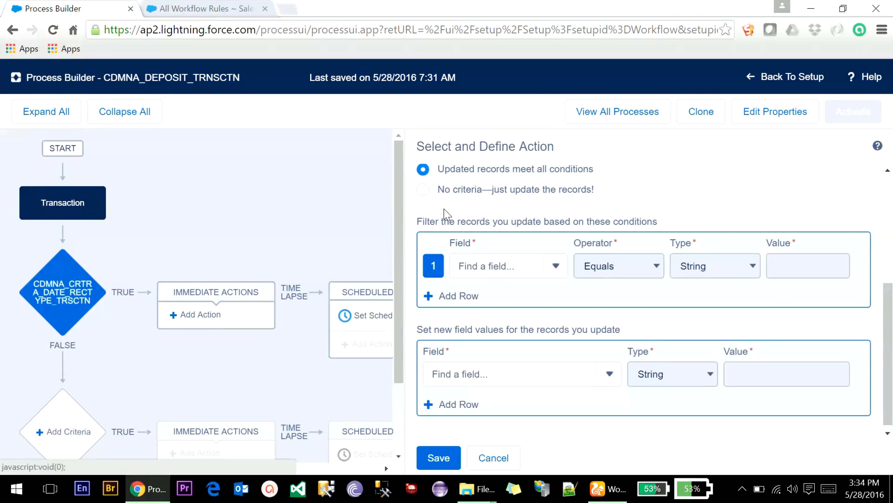
{"action": "left_click", "coordinate": [455, 190]}
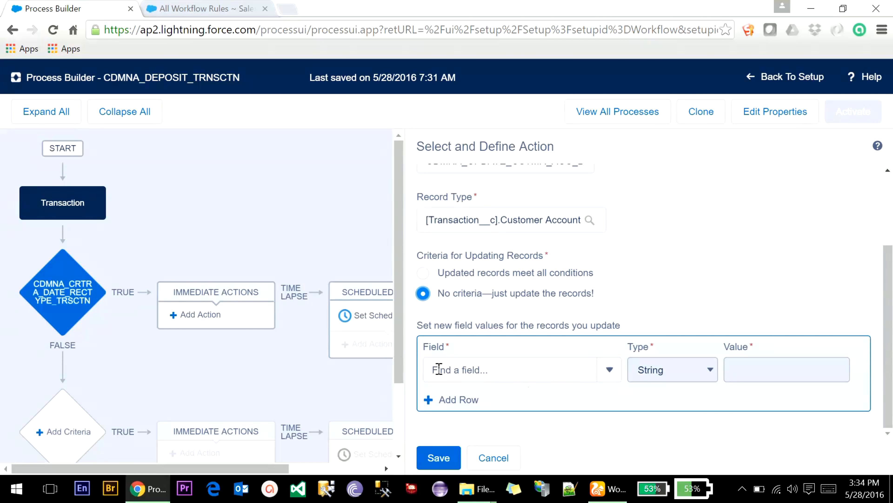
- Choose Balance as the field to update, set its type to Formula, and open the formula builder
{"action": "left_click", "coordinate": [466, 369]}
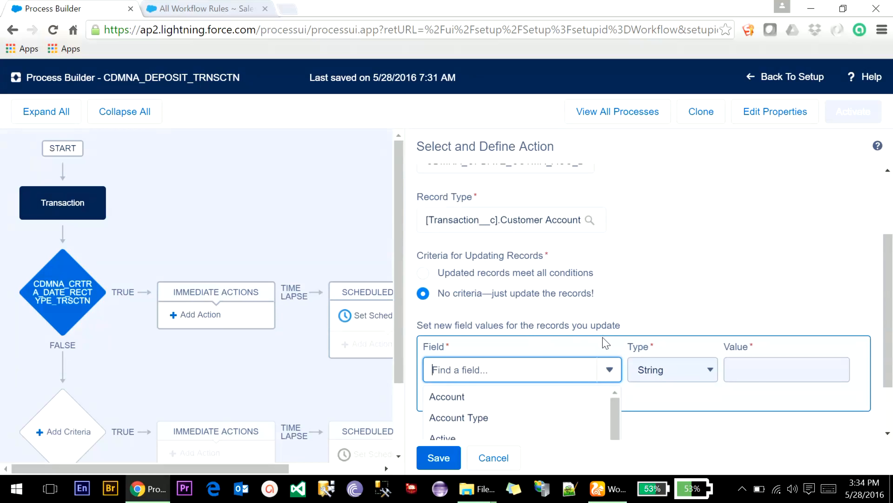
{"action": "scroll", "coordinate": [603, 343], "scroll_direction": "down", "scroll_amount": 2}
{"action": "scroll", "coordinate": [559, 356], "scroll_direction": "down", "scroll_amount": 1}
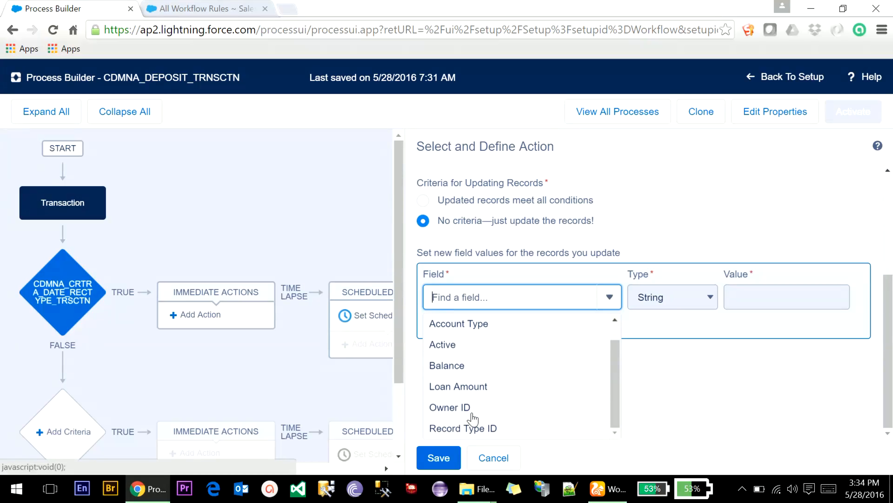
{"action": "scroll", "coordinate": [486, 391], "scroll_direction": "up", "scroll_amount": 3}
{"action": "scroll", "coordinate": [398, 322], "scroll_direction": "down", "scroll_amount": 3}
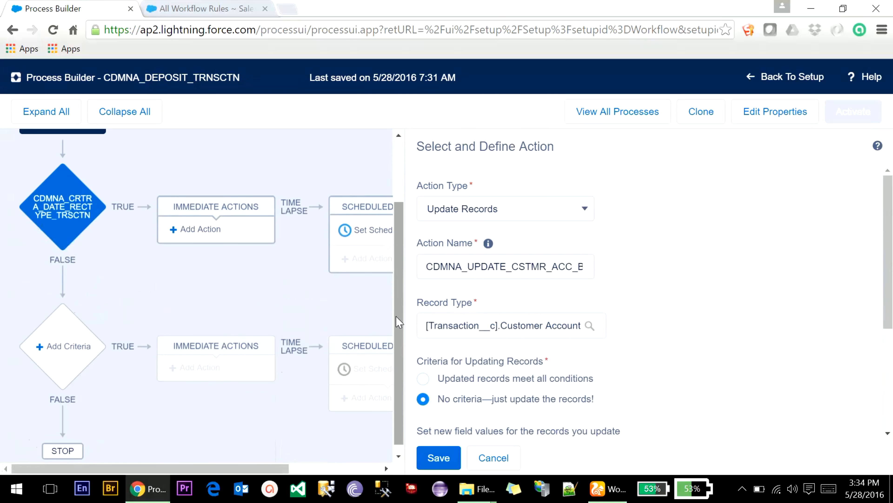
{"action": "scroll", "coordinate": [554, 331], "scroll_direction": "down", "scroll_amount": 5}
{"action": "left_click", "coordinate": [465, 386]}
{"action": "left_click", "coordinate": [688, 376]}
{"action": "left_click", "coordinate": [661, 430]}
{"action": "left_click", "coordinate": [790, 369]}
- Insert the transaction's Transaction amount field into the formula for the Balance value
{"action": "scroll", "coordinate": [563, 301], "scroll_direction": "down", "scroll_amount": 1}
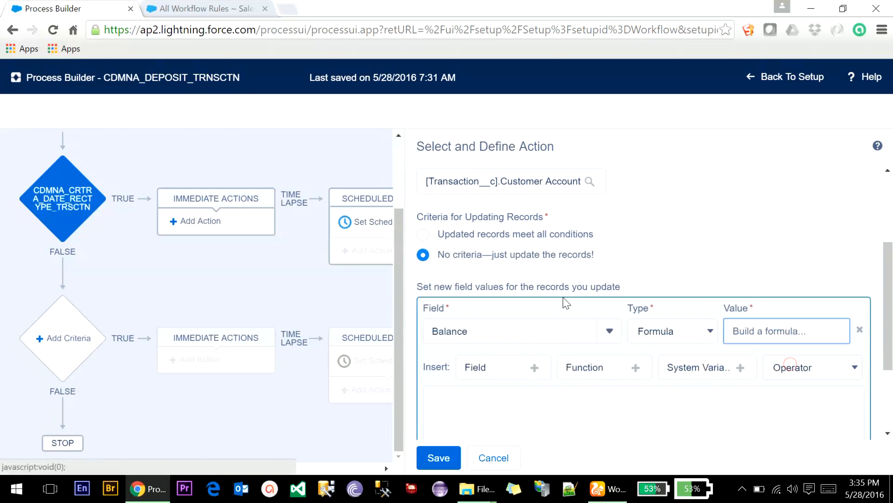
{"action": "scroll", "coordinate": [564, 301], "scroll_direction": "down", "scroll_amount": 3}
{"action": "left_click", "coordinate": [499, 242]}
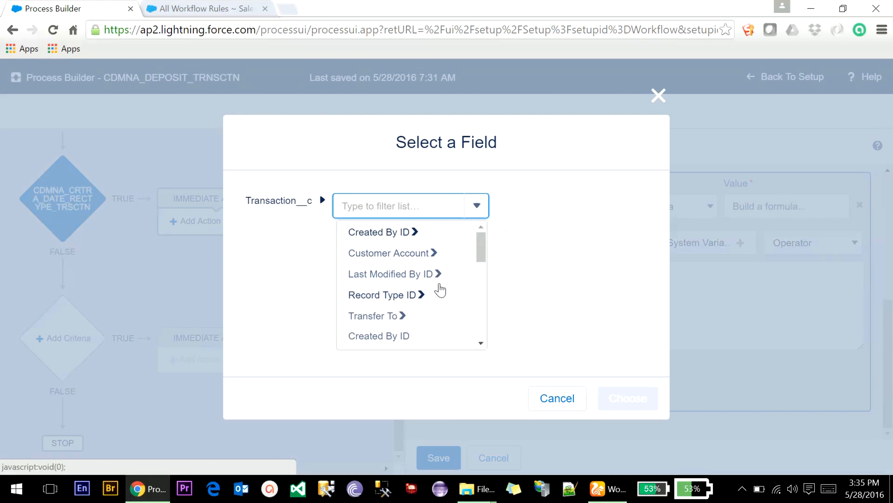
{"action": "scroll", "coordinate": [440, 290], "scroll_direction": "down", "scroll_amount": 5}
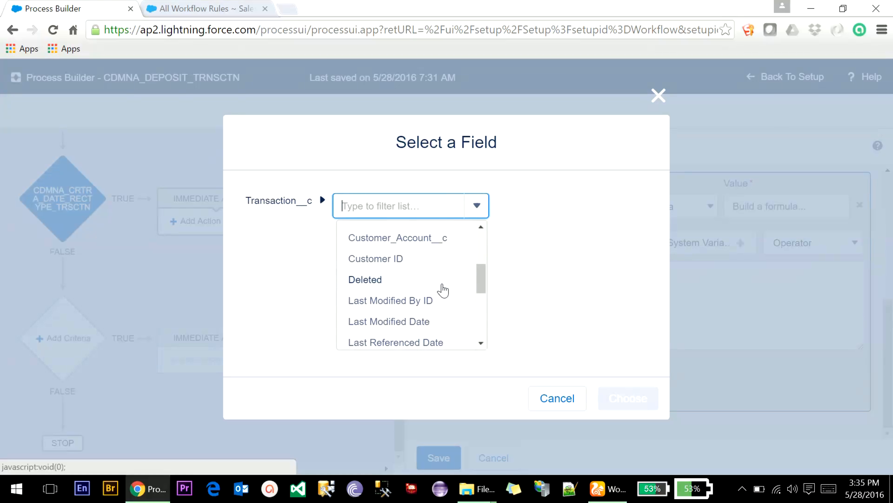
{"action": "scroll", "coordinate": [442, 291], "scroll_direction": "down", "scroll_amount": 2}
{"action": "scroll", "coordinate": [444, 288], "scroll_direction": "down", "scroll_amount": 4}
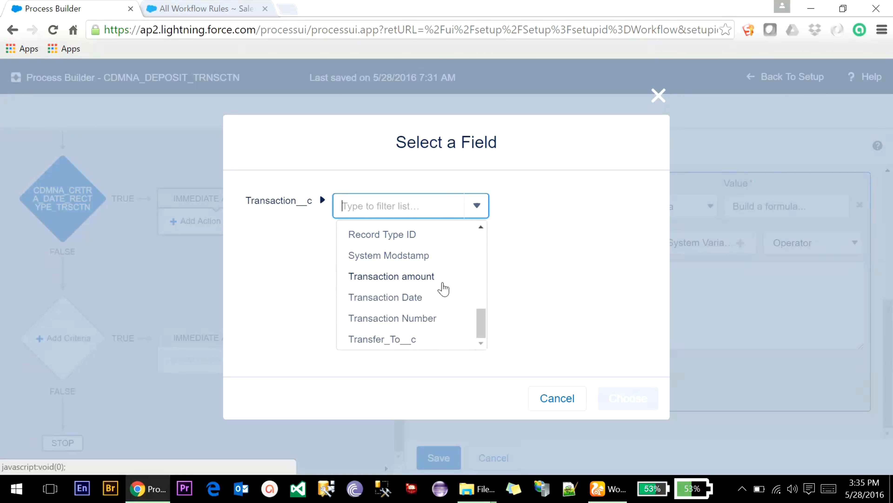
{"action": "left_click", "coordinate": [423, 280]}
{"action": "left_click", "coordinate": [629, 396]}
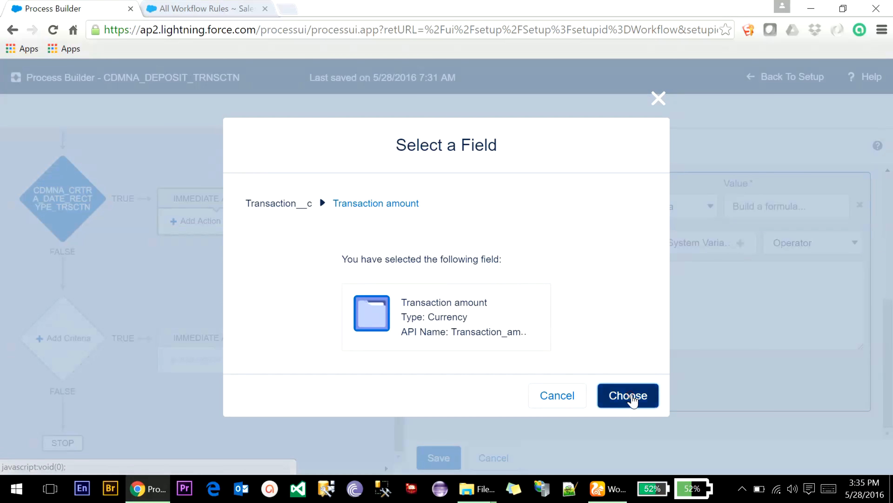
{"action": "left_click", "coordinate": [635, 285]}
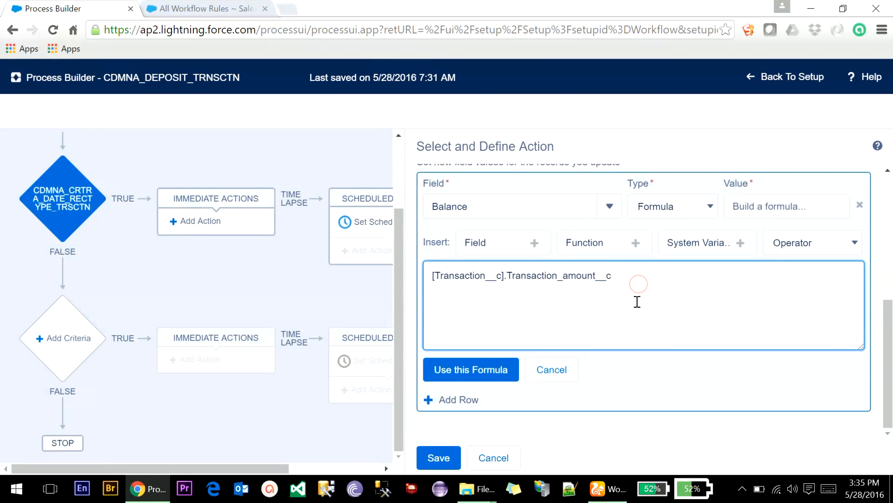
{"action": "left_click", "coordinate": [488, 243]}
{"action": "scroll", "coordinate": [394, 260], "scroll_direction": "down", "scroll_amount": 4}
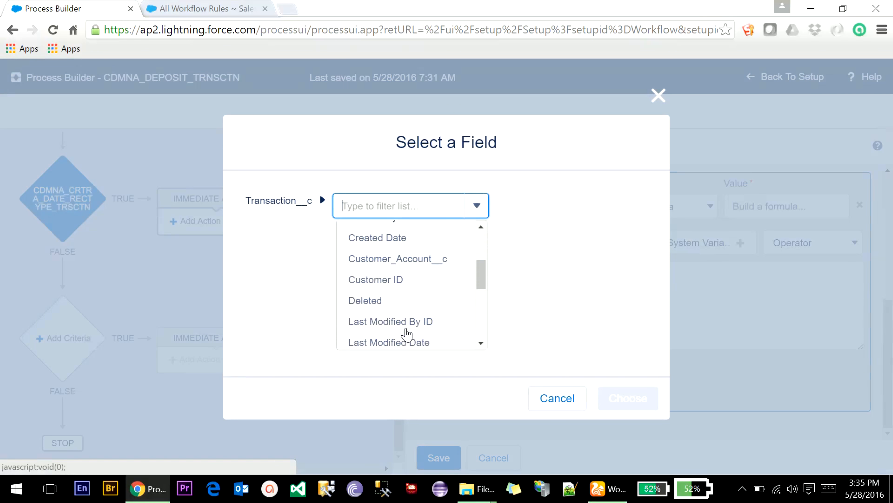
{"action": "scroll", "coordinate": [397, 314], "scroll_direction": "down", "scroll_amount": 4}
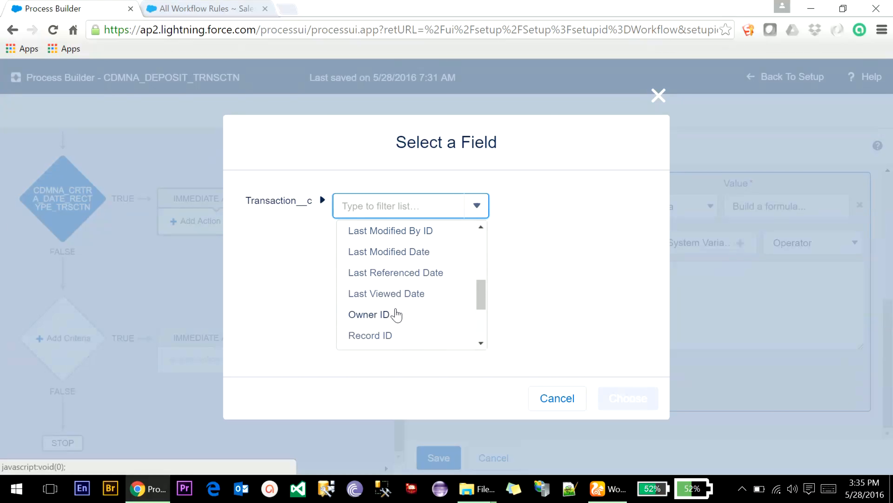
{"action": "left_click", "coordinate": [556, 399]}
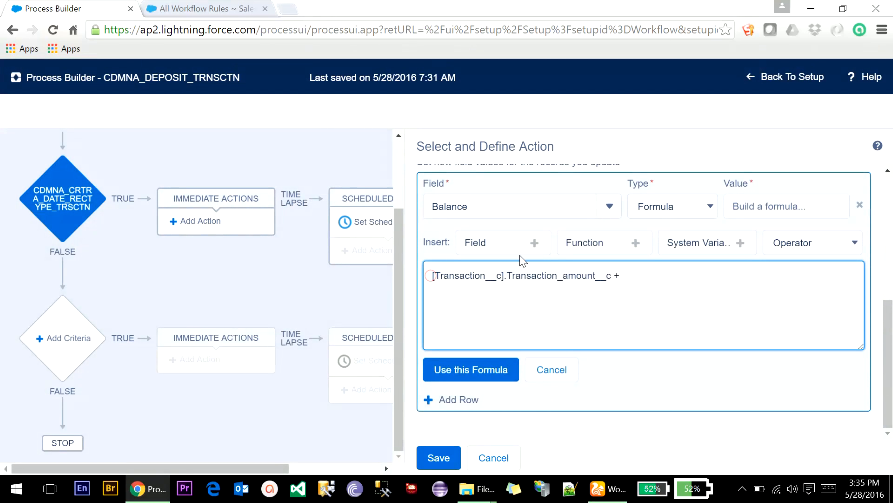
- Insert the Balance field of the transaction's Customer Account at the start of the formula
{"action": "left_click", "coordinate": [497, 244]}
{"action": "scroll", "coordinate": [420, 329], "scroll_direction": "down", "scroll_amount": 8}
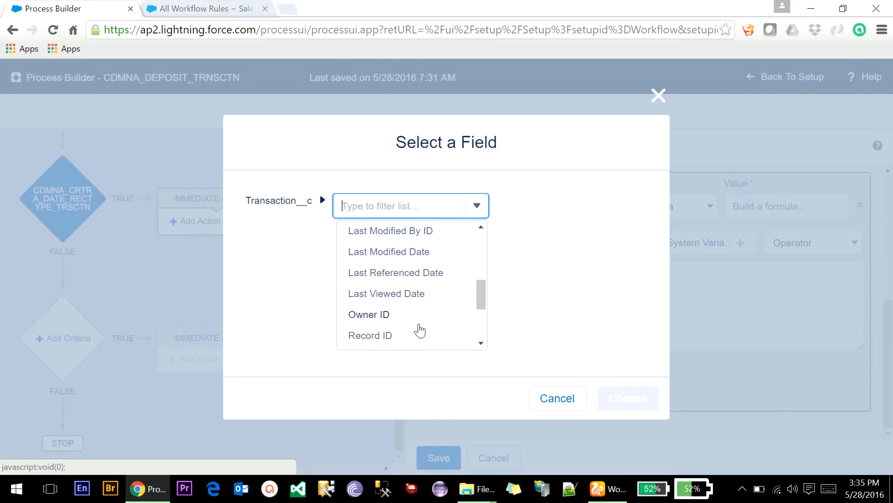
{"action": "scroll", "coordinate": [415, 326], "scroll_direction": "up", "scroll_amount": 8}
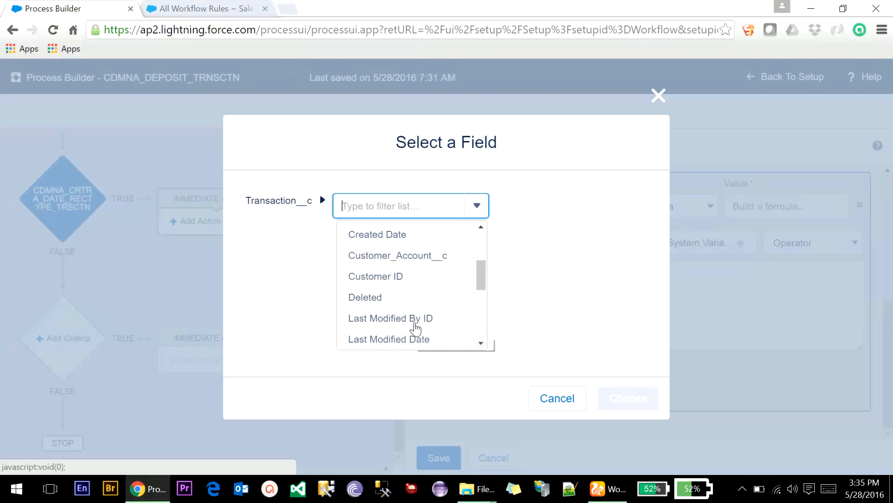
{"action": "left_click", "coordinate": [415, 253]}
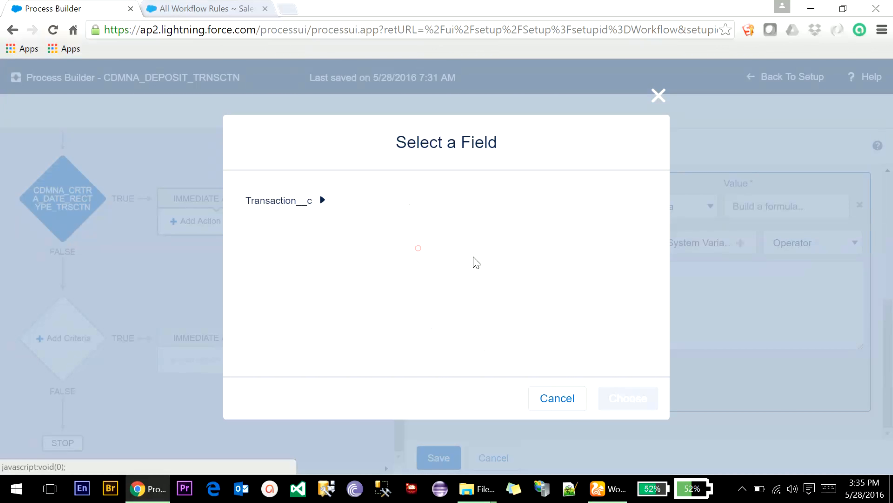
{"action": "scroll", "coordinate": [514, 308], "scroll_direction": "down", "scroll_amount": 4}
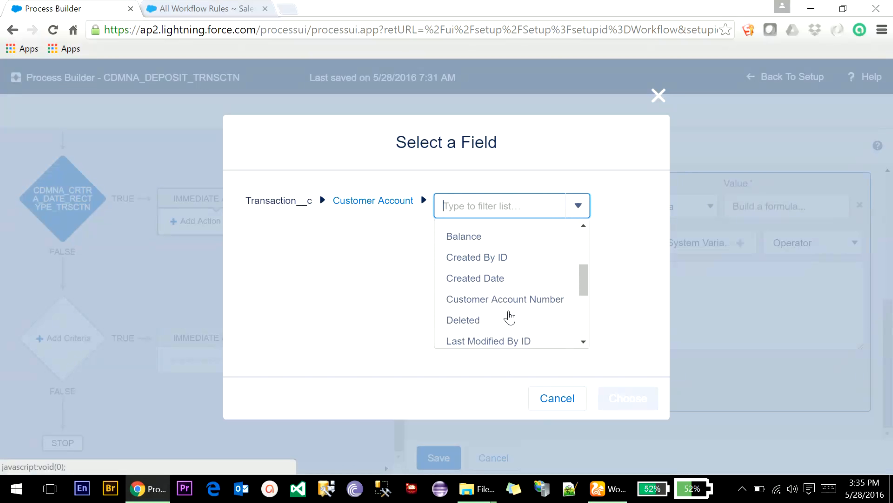
{"action": "left_click", "coordinate": [465, 236]}
{"action": "left_click", "coordinate": [627, 391]}
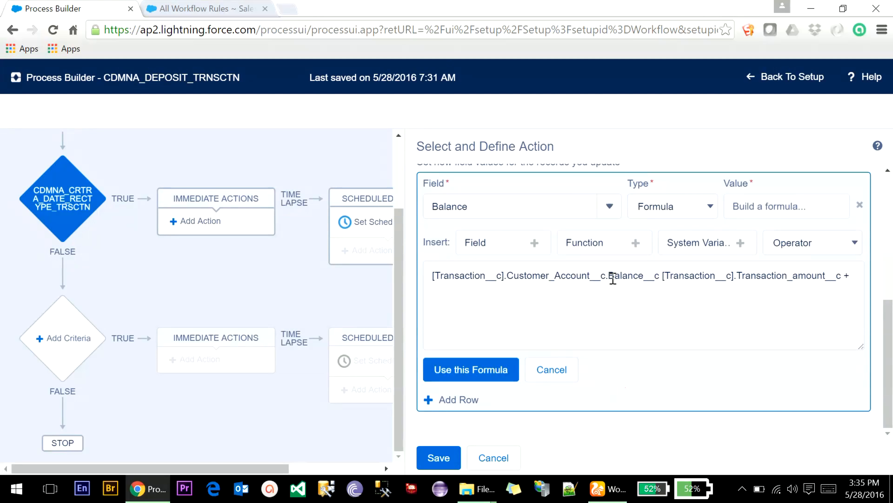
- Complete the formula as [Transaction__c].Customer_Account__c.Balance__c + [Transaction__c].Transaction_amount__c, without the trailing plus sign, and apply it
{"action": "left_click", "coordinate": [663, 278]}
{"action": "type", "text": "+"}
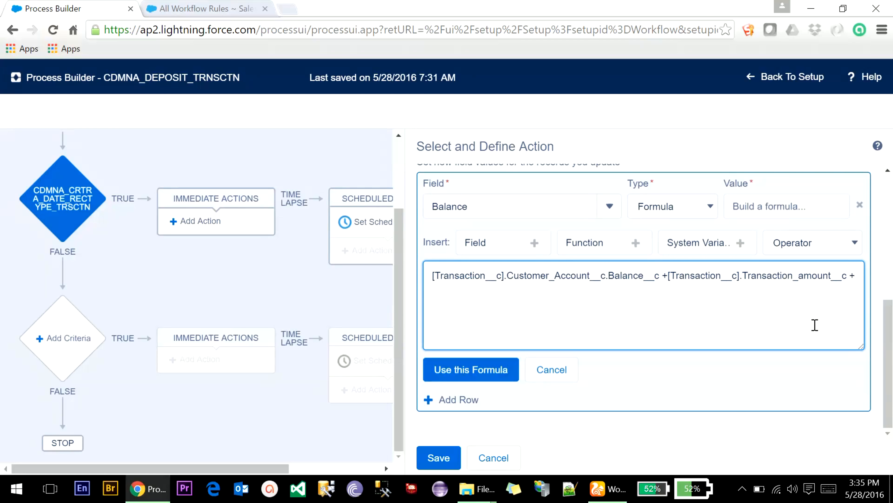
{"action": "left_click_drag", "start_coordinate": [458, 294], "coordinate": [419, 289]}
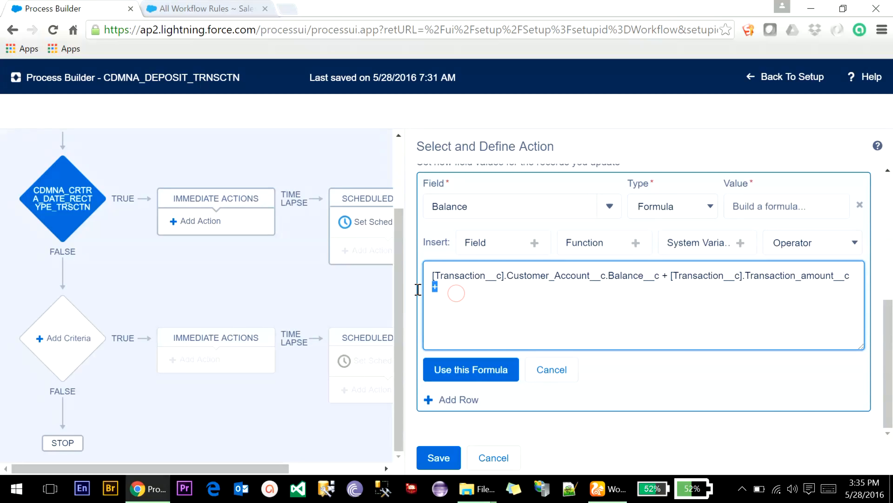
{"action": "key", "text": "BackSpace"}
{"action": "left_click", "coordinate": [487, 364]}
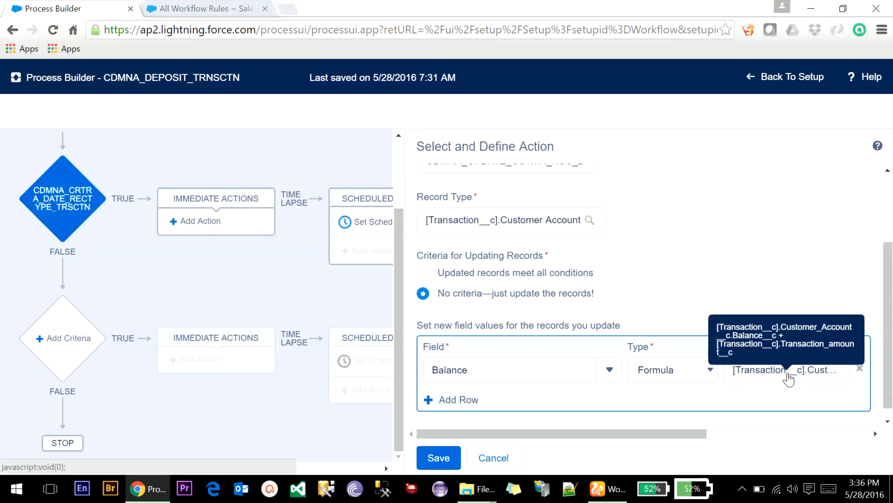
- Save the Update Records action, and activate the CDMNA_DEPOSIT_TRNSCTN process after reviewing the saved action
{"action": "scroll", "coordinate": [520, 405], "scroll_direction": "down", "scroll_amount": 1}
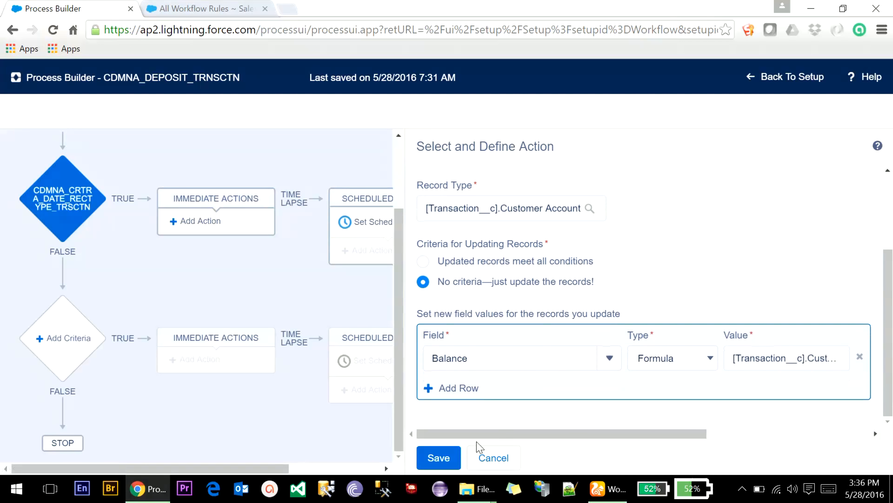
{"action": "left_click", "coordinate": [438, 460]}
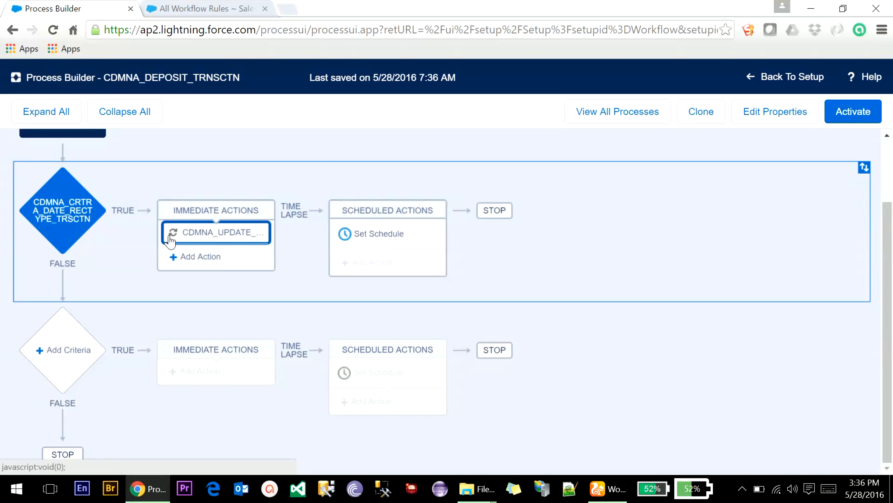
{"action": "left_click", "coordinate": [221, 238]}
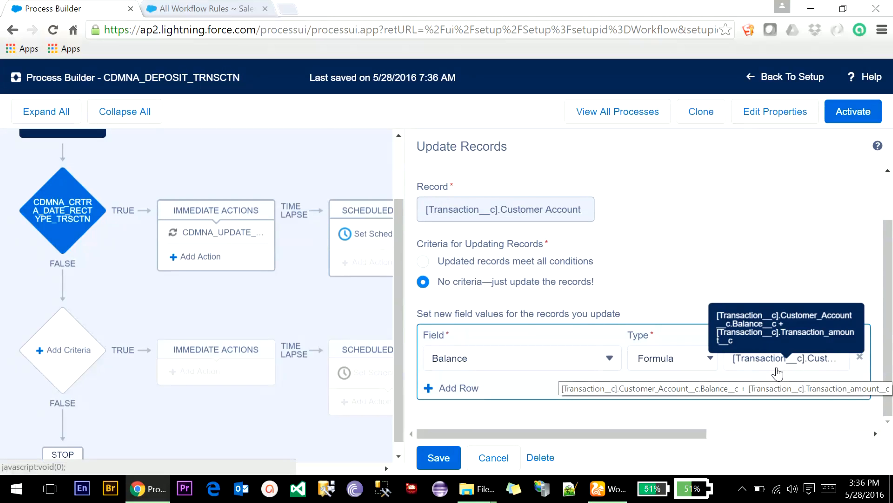
{"action": "left_click", "coordinate": [849, 114]}
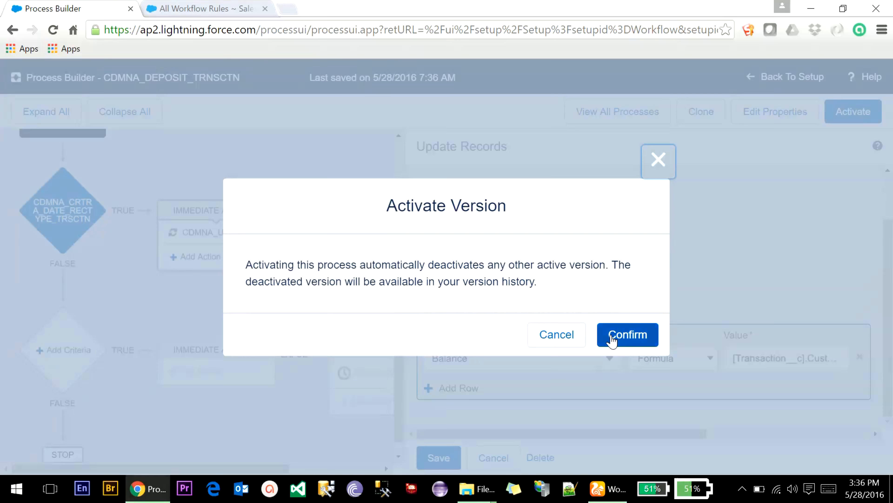
{"action": "left_click", "coordinate": [621, 338]}
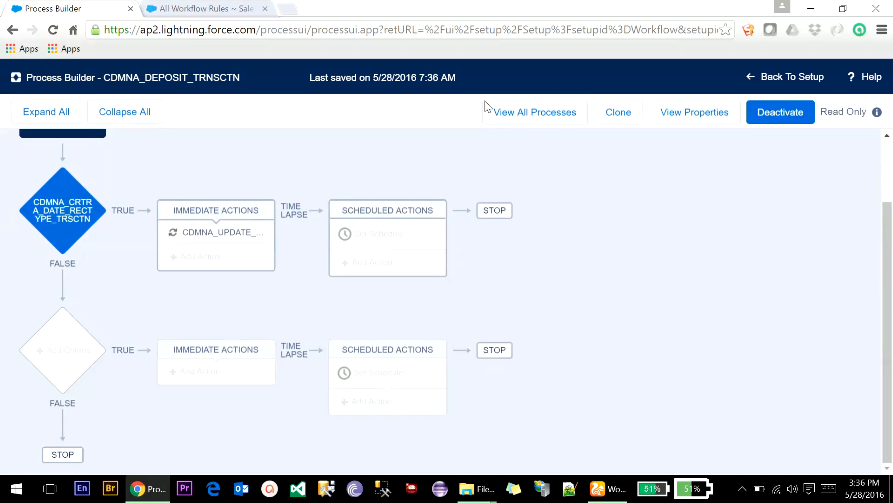
- Return to Salesforce setup and start a new Transaction record with the Deposit record type
{"action": "left_click", "coordinate": [795, 84]}
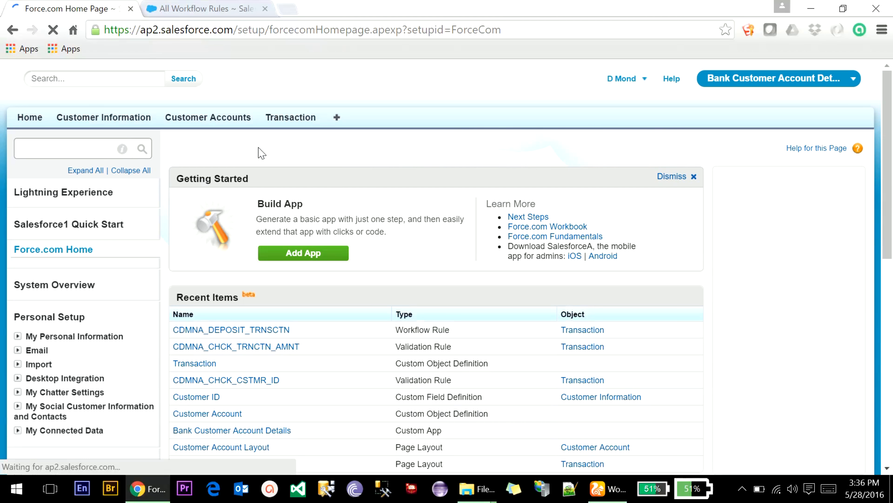
{"action": "left_click", "coordinate": [207, 8]}
{"action": "left_click", "coordinate": [92, 8]}
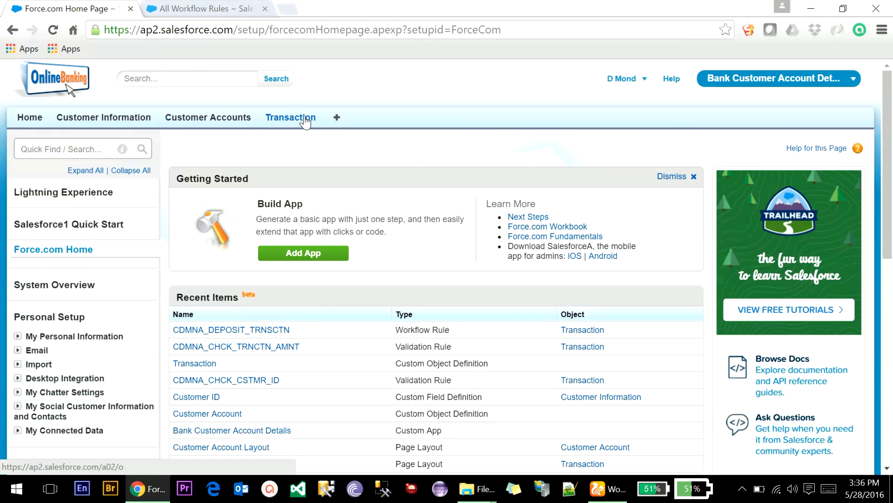
{"action": "left_click", "coordinate": [292, 117]}
{"action": "left_click", "coordinate": [399, 223]}
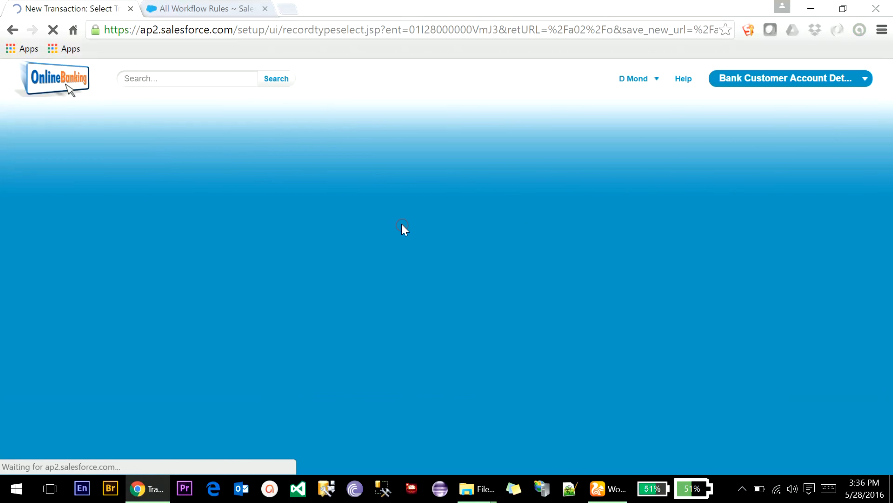
{"action": "left_click", "coordinate": [421, 285]}
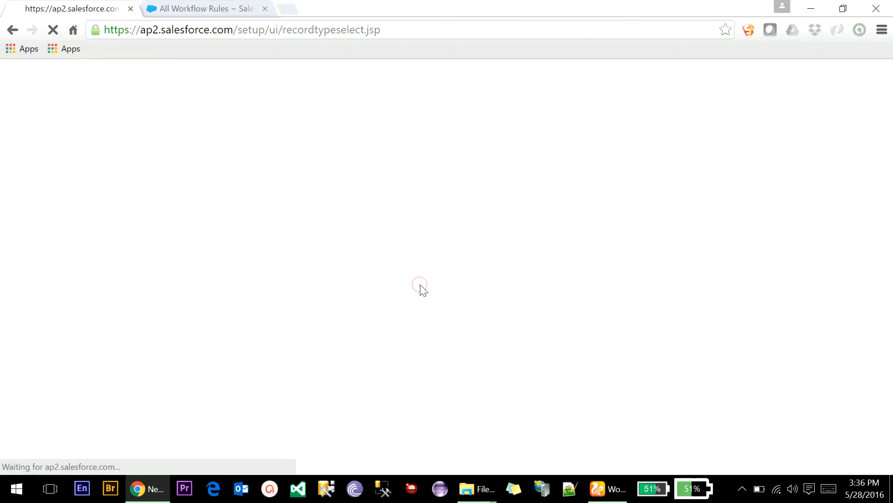
- Fill in the customer account, amount 500, date 5/28/2016 and customer ID for the deposit, and save the transaction
{"action": "left_click", "coordinate": [419, 241]}
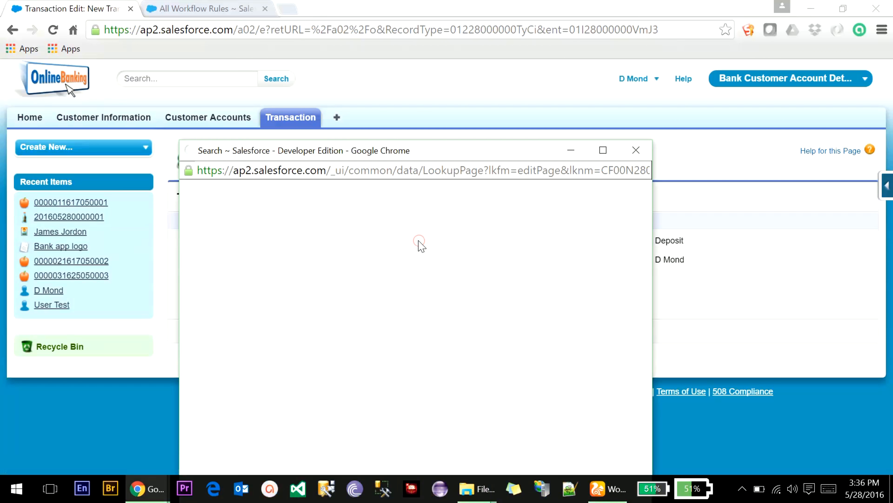
{"action": "left_click", "coordinate": [239, 333]}
{"action": "left_click", "coordinate": [366, 259]}
{"action": "left_click", "coordinate": [336, 277]}
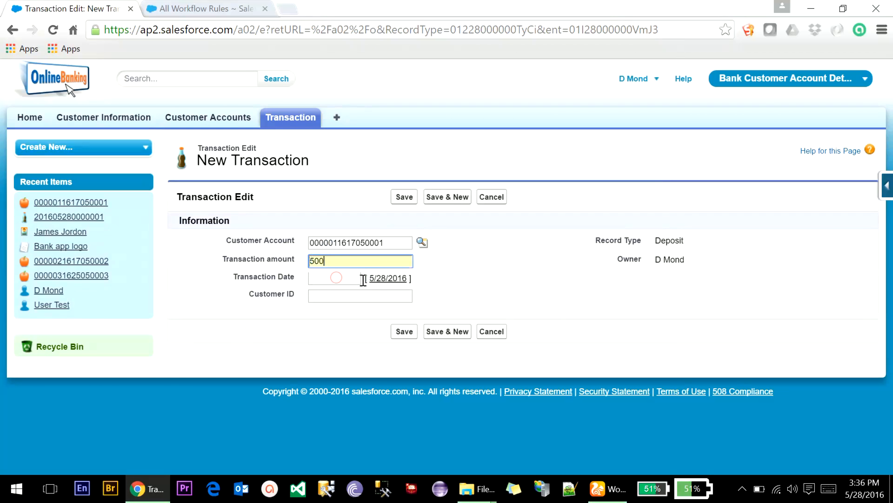
{"action": "left_click", "coordinate": [396, 278]}
{"action": "left_click", "coordinate": [334, 294]}
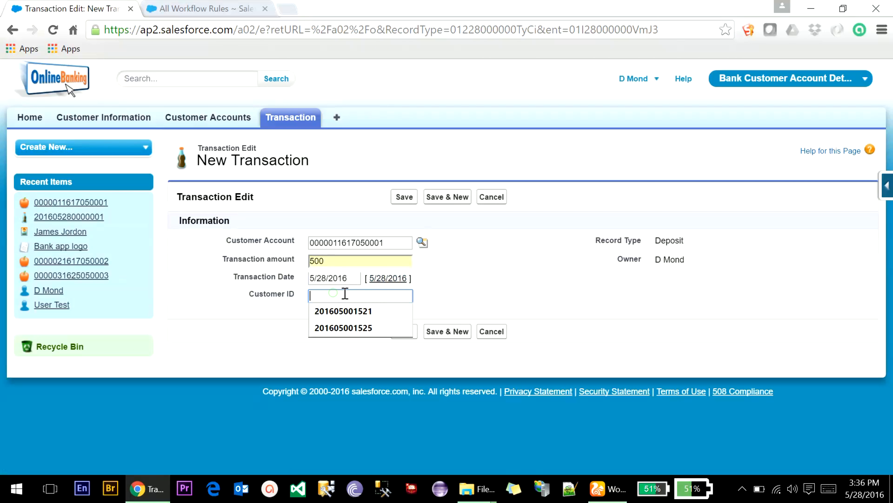
{"action": "left_click", "coordinate": [369, 328]}
{"action": "left_click", "coordinate": [407, 332]}
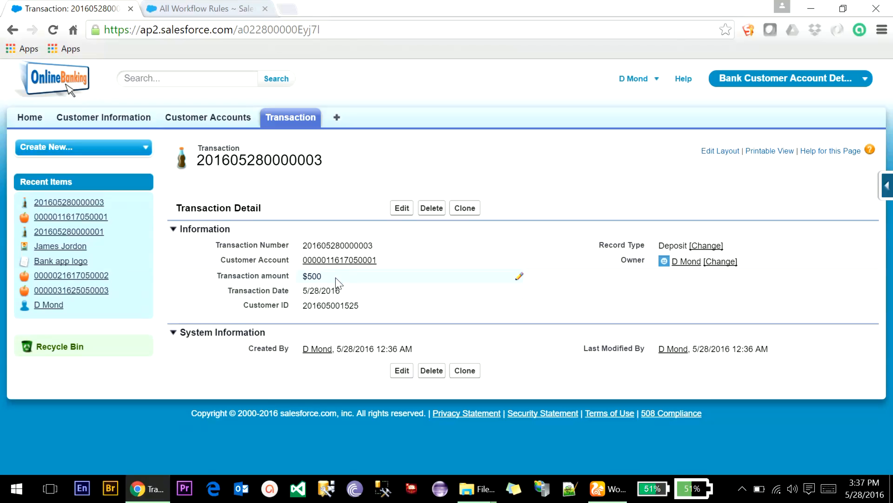
- Check the balance of the customer account linked to the new deposit transaction
{"action": "mouse_move", "coordinate": [338, 267]}
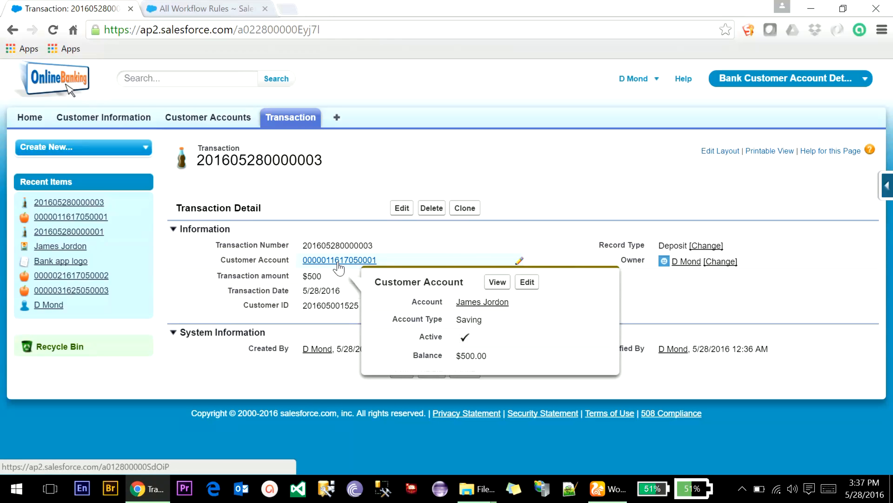
{"action": "left_click_drag", "start_coordinate": [456, 357], "coordinate": [496, 354]}
{"action": "left_click", "coordinate": [496, 354]}
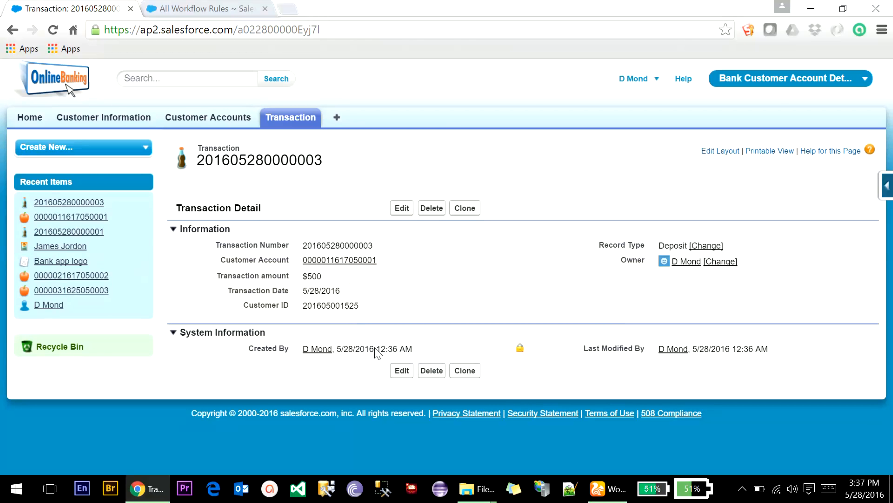
- Open the linked customer account and delete the older of its two transactions
{"action": "left_click", "coordinate": [348, 260]}
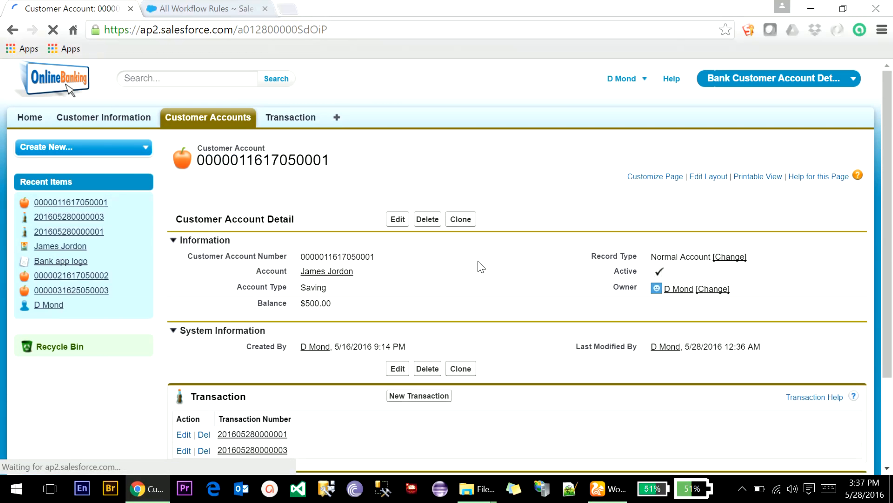
{"action": "scroll", "coordinate": [361, 339], "scroll_direction": "down", "scroll_amount": 4}
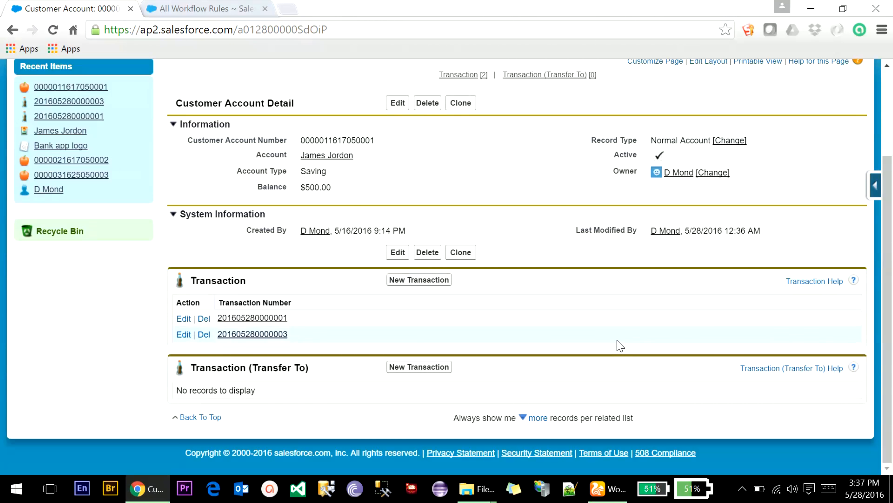
{"action": "left_click", "coordinate": [204, 318]}
{"action": "left_click", "coordinate": [508, 112]}
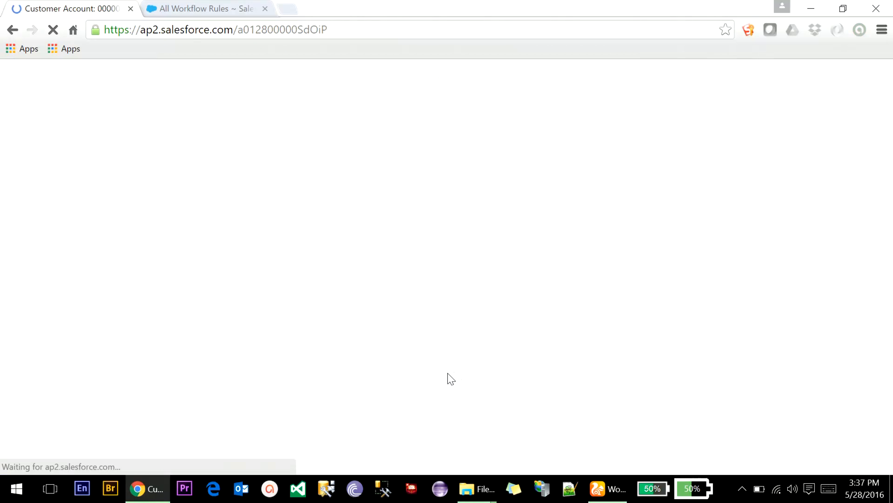
- Edit the customer account's page layout and open the properties of its Transaction related list
{"action": "scroll", "coordinate": [448, 372], "scroll_direction": "down", "scroll_amount": 3}
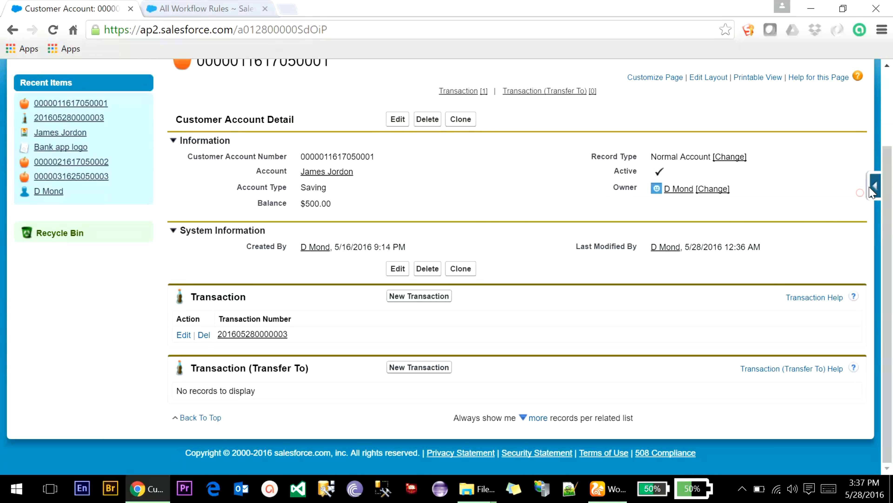
{"action": "left_click", "coordinate": [871, 189]}
{"action": "left_click", "coordinate": [769, 329]}
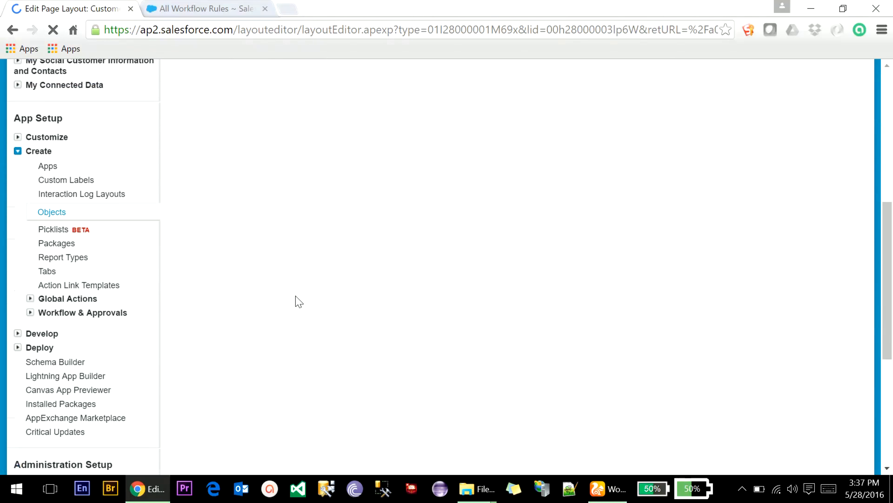
{"action": "scroll", "coordinate": [298, 302], "scroll_direction": "down", "scroll_amount": 10}
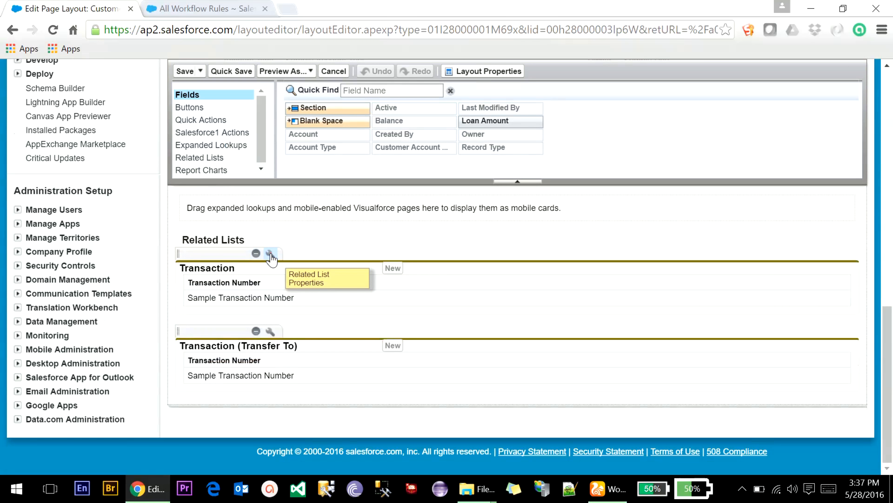
{"action": "left_click", "coordinate": [270, 253]}
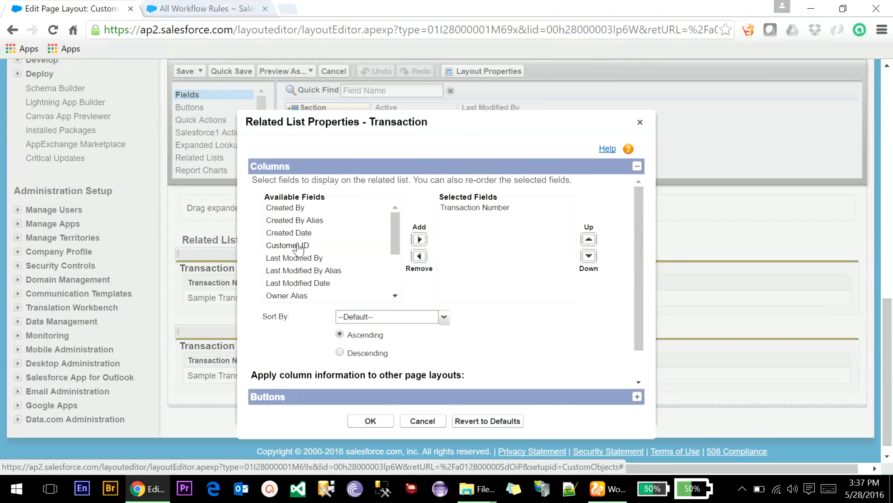
- Add the Record Type, Transaction Date and Transaction amount columns to the Transaction related list
{"action": "left_click", "coordinate": [298, 246]}
{"action": "left_click", "coordinate": [304, 285]}
{"action": "scroll", "coordinate": [305, 291], "scroll_direction": "down", "scroll_amount": 1}
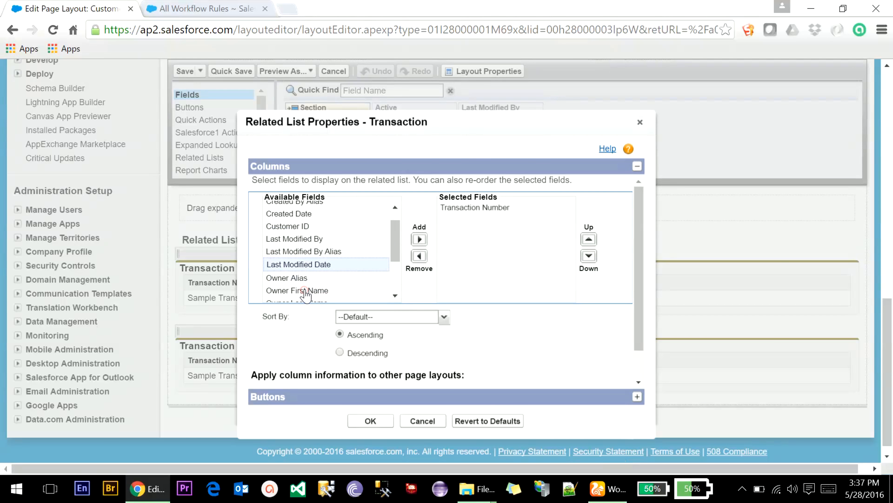
{"action": "scroll", "coordinate": [305, 268], "scroll_direction": "down", "scroll_amount": 2}
{"action": "left_click", "coordinate": [303, 247]}
{"action": "left_click", "coordinate": [301, 259]}
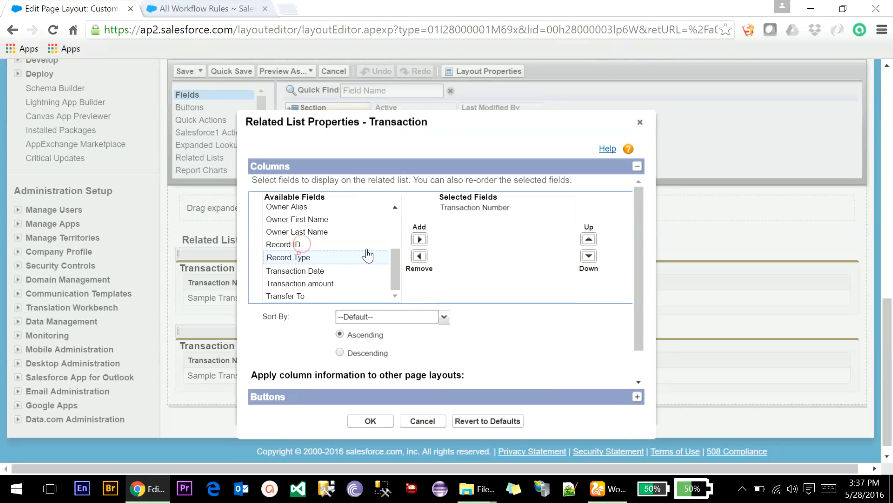
{"action": "left_click", "coordinate": [419, 239]}
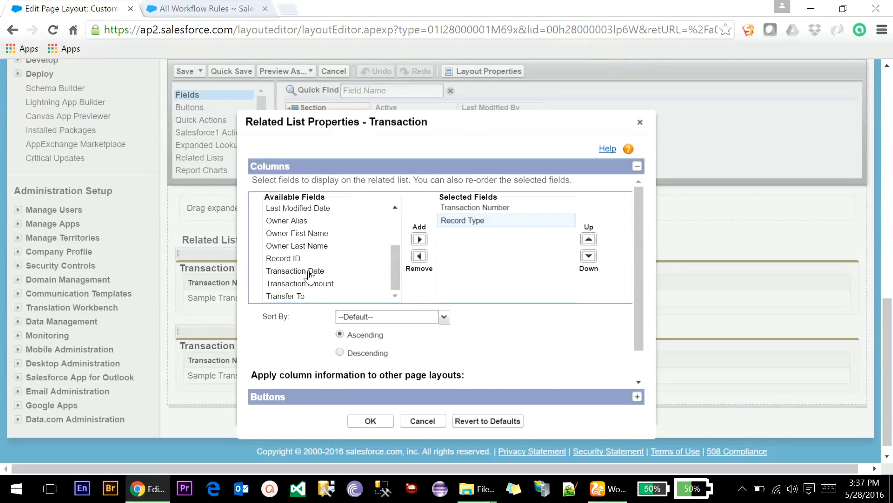
{"action": "left_click", "coordinate": [310, 273]}
{"action": "left_click", "coordinate": [419, 239]}
{"action": "left_click", "coordinate": [315, 283]}
{"action": "left_click", "coordinate": [419, 239]}
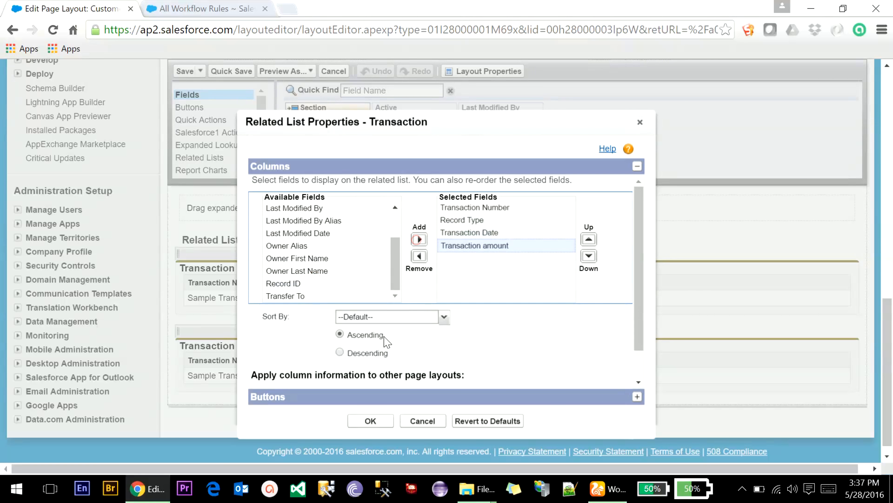
- Accept the Transaction related list's new columns and save the customer account page layout
{"action": "scroll", "coordinate": [374, 367], "scroll_direction": "down", "scroll_amount": 1}
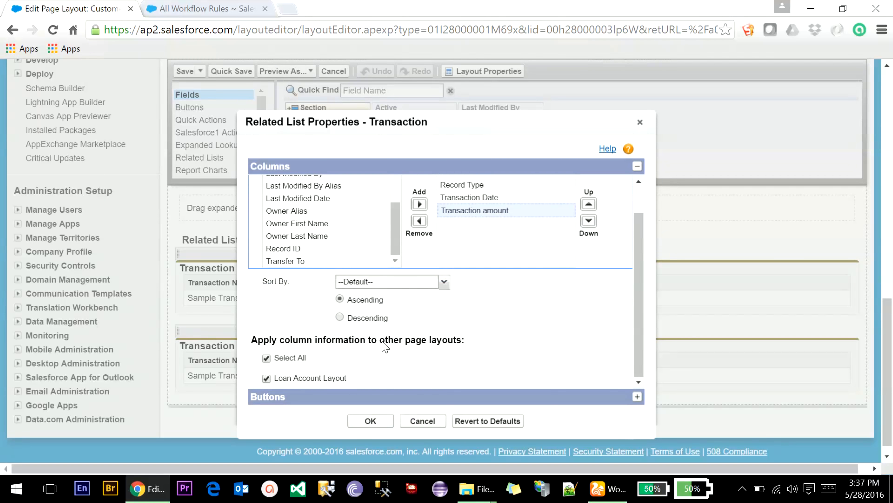
{"action": "left_click", "coordinate": [308, 379]}
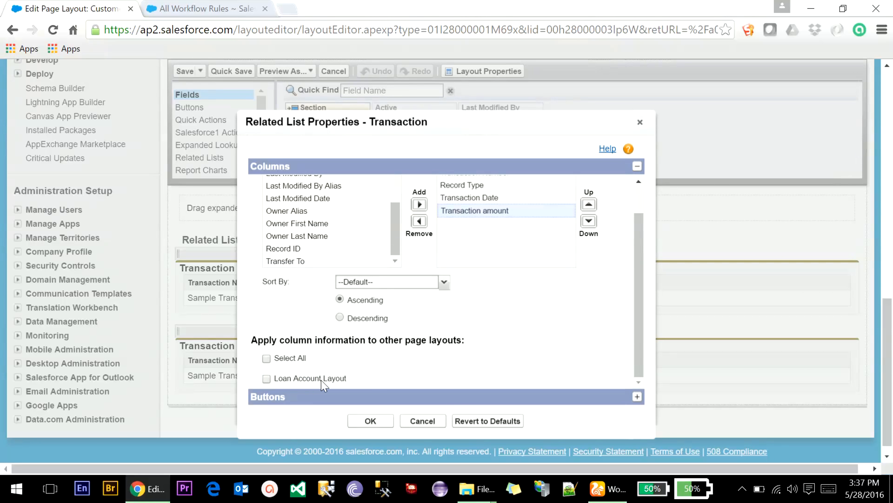
{"action": "left_click", "coordinate": [369, 421]}
{"action": "left_click", "coordinate": [297, 378]}
{"action": "left_click", "coordinate": [383, 423]}
{"action": "left_click", "coordinate": [185, 71]}
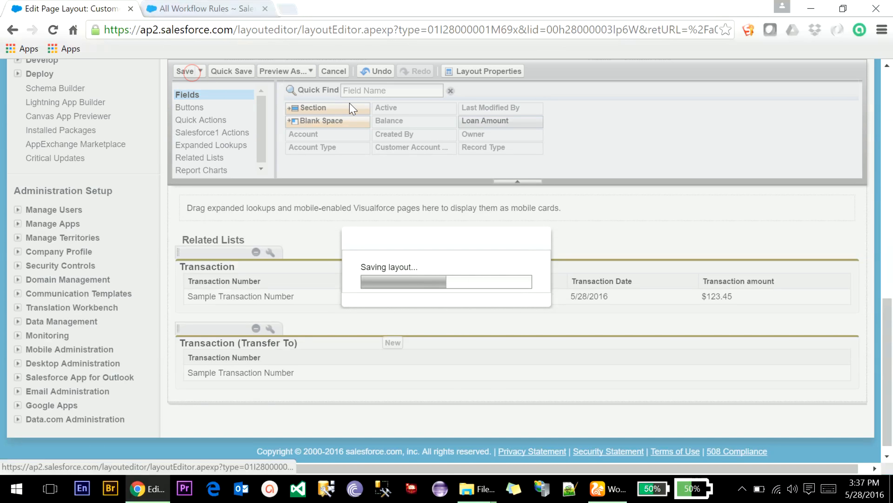
- Start a new transaction with the Deposit record type from the customer account's Transaction related list
{"action": "scroll", "coordinate": [401, 362], "scroll_direction": "down", "scroll_amount": 3}
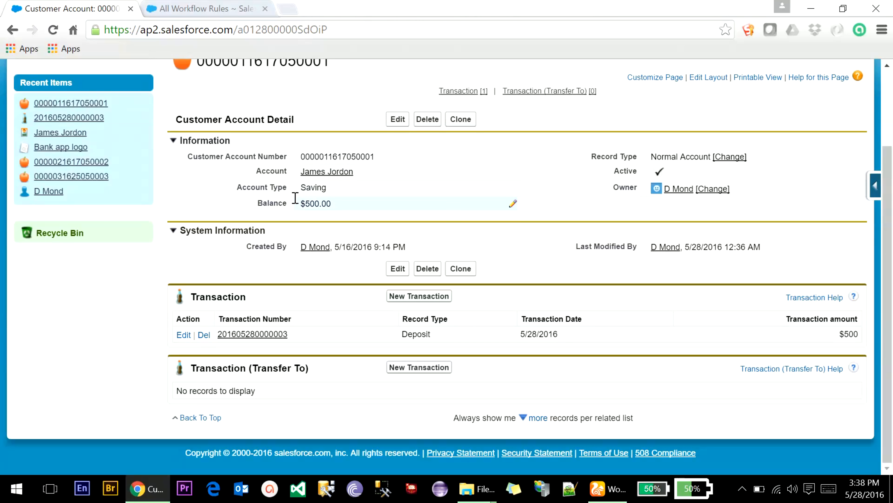
{"action": "left_click", "coordinate": [410, 297]}
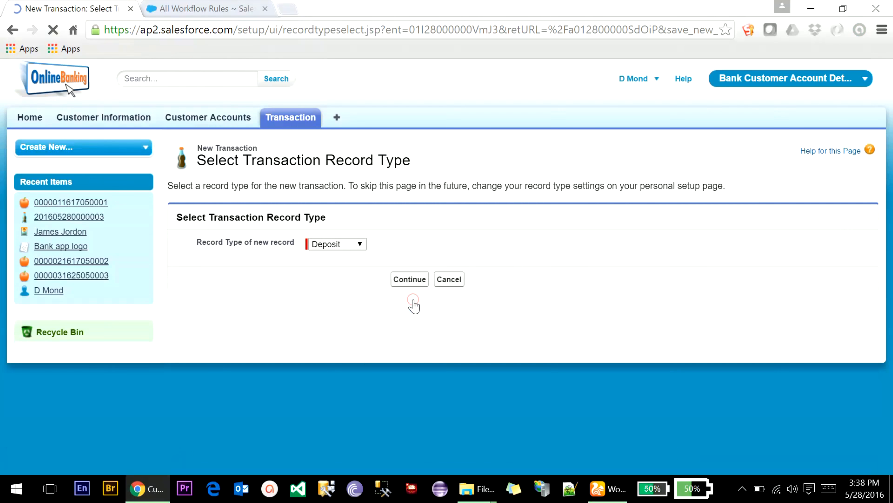
{"action": "left_click", "coordinate": [411, 280]}
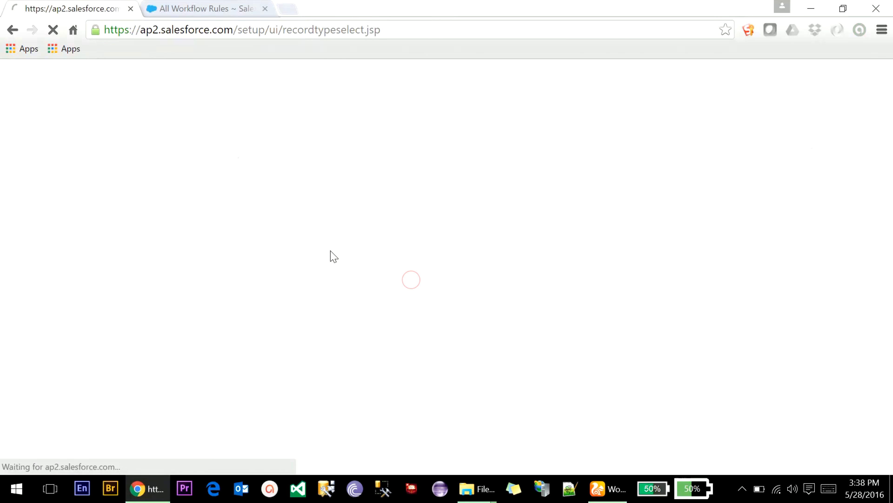
- Fill in the deposit with amount 1000, date 5/27/2016 and the customer ID, and try to save it
{"action": "left_click", "coordinate": [350, 263]}
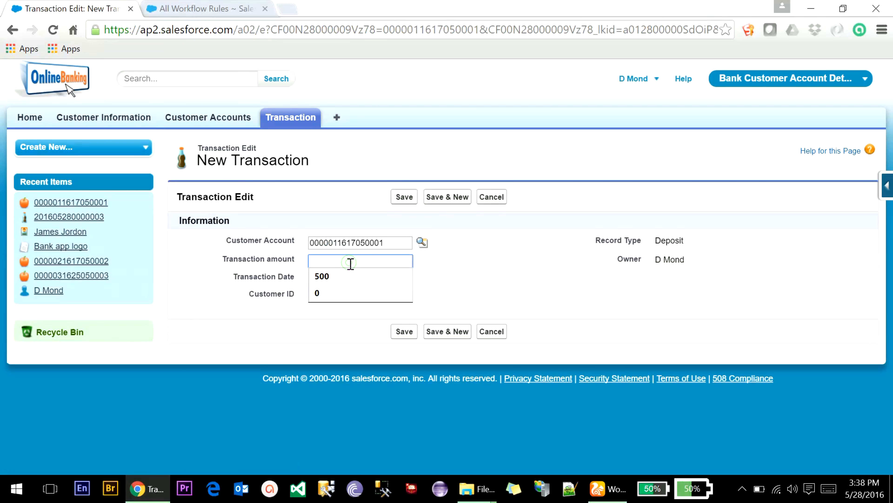
{"action": "type", "text": "1000"}
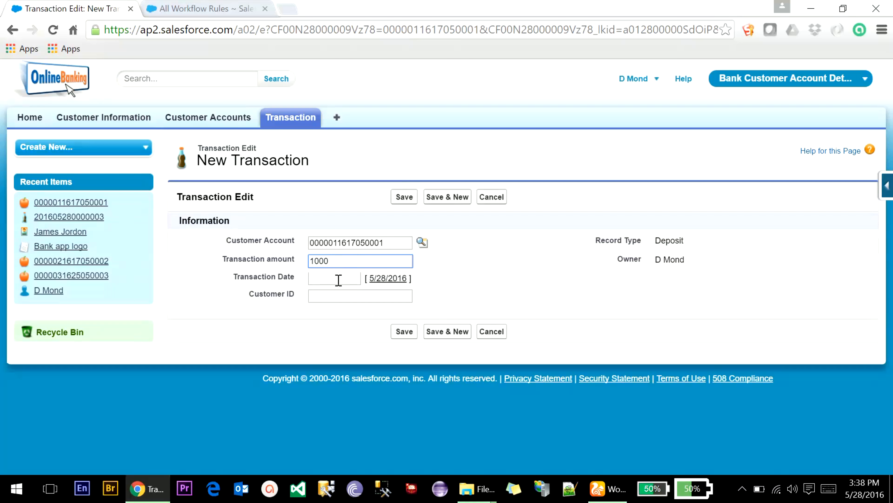
{"action": "left_click", "coordinate": [339, 280]}
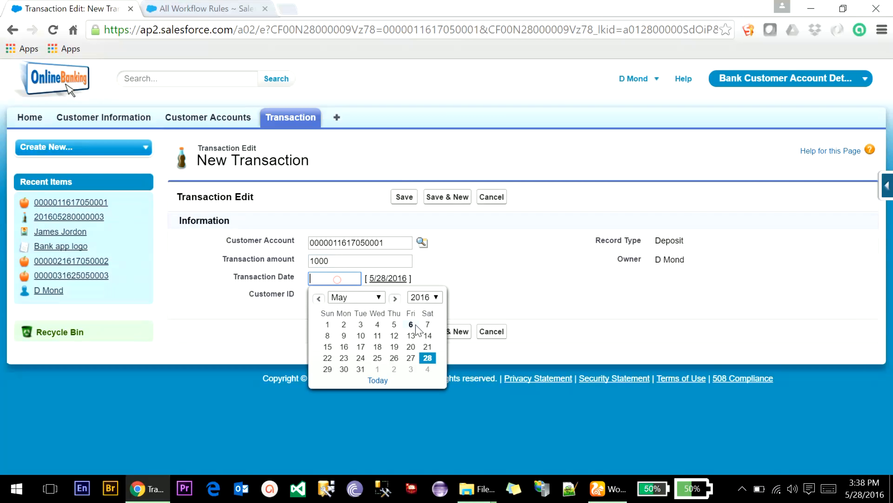
{"action": "left_click", "coordinate": [413, 357]}
{"action": "left_click", "coordinate": [354, 295]}
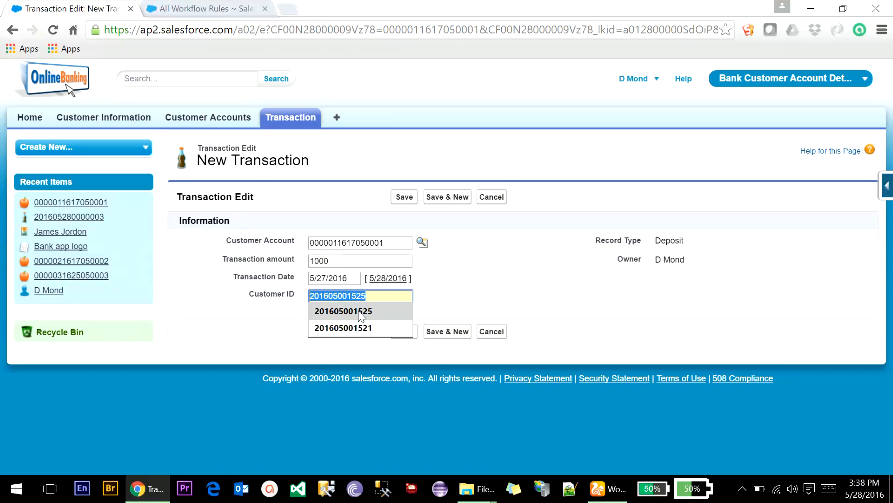
{"action": "left_click", "coordinate": [361, 313]}
{"action": "left_click", "coordinate": [404, 331]}
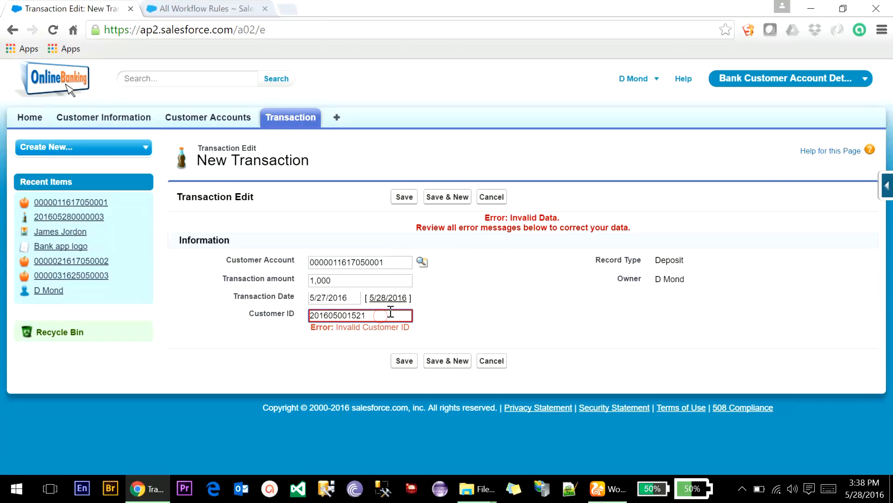
- Correct the customer ID on the new deposit and save the transaction
{"action": "key", "text": "BackSpace"}
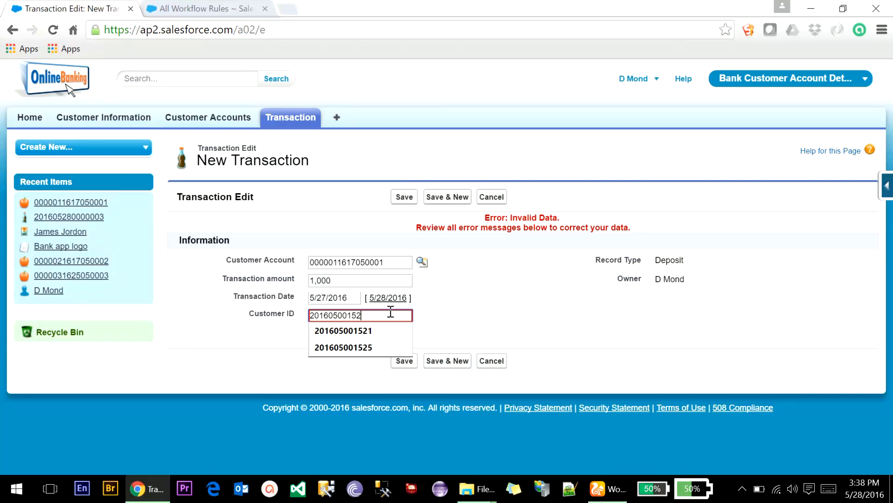
{"action": "type", "text": "5"}
{"action": "left_click", "coordinate": [534, 313]}
{"action": "left_click", "coordinate": [407, 362]}
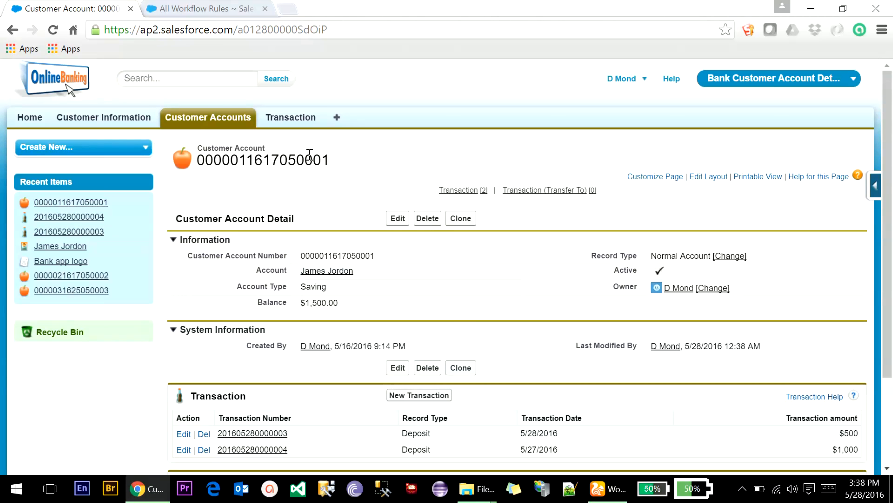
- Reopen the same customer account from the Customer Accounts list and check its balance
{"action": "left_click", "coordinate": [221, 120]}
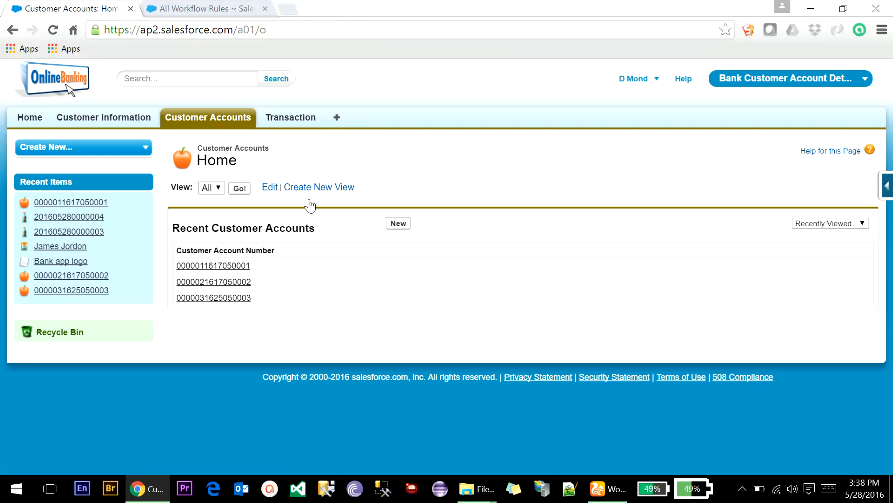
{"action": "left_click", "coordinate": [242, 270]}
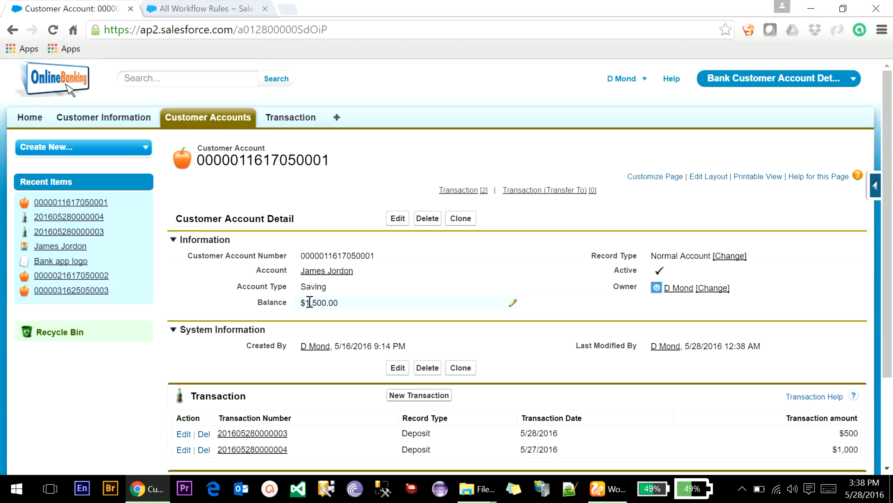
- Return to Salesforce setup in the other browser tab and open Process Builder under Workflow & Approvals
{"action": "left_click", "coordinate": [215, 8]}
{"action": "scroll", "coordinate": [158, 307], "scroll_direction": "down", "scroll_amount": 5}
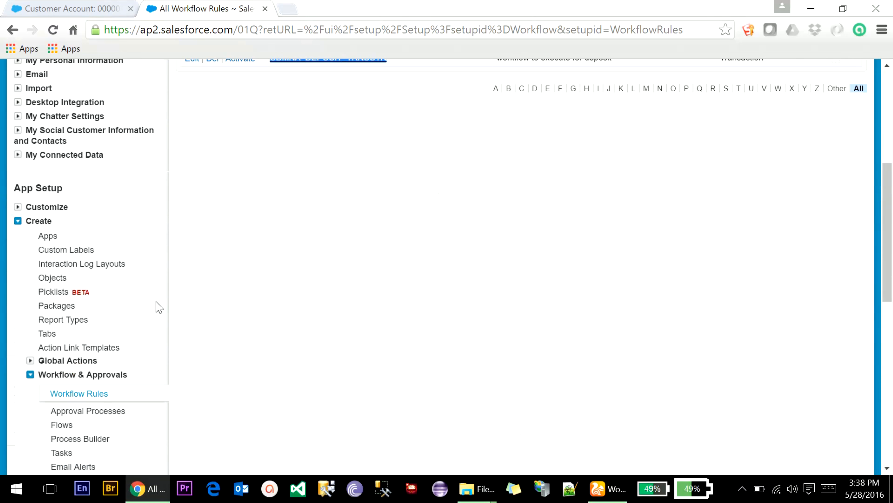
{"action": "left_click", "coordinate": [85, 412]}
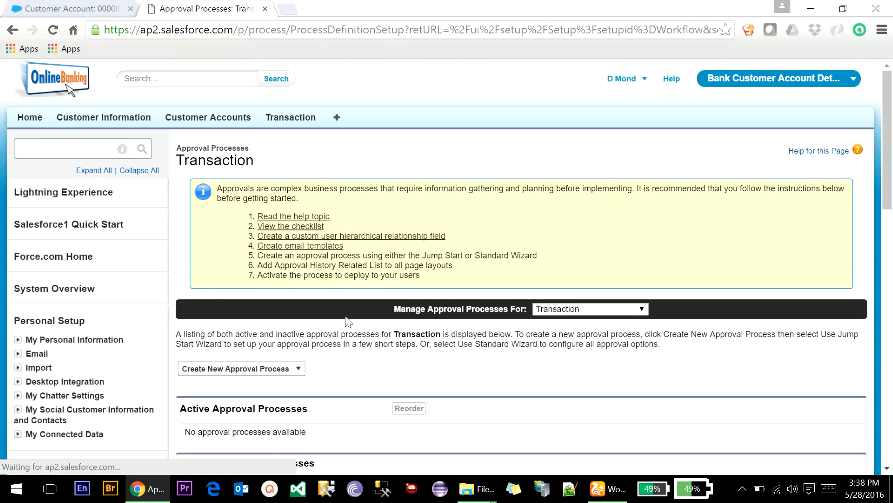
{"action": "scroll", "coordinate": [93, 347], "scroll_direction": "down", "scroll_amount": 3}
{"action": "scroll", "coordinate": [74, 408], "scroll_direction": "down", "scroll_amount": 1}
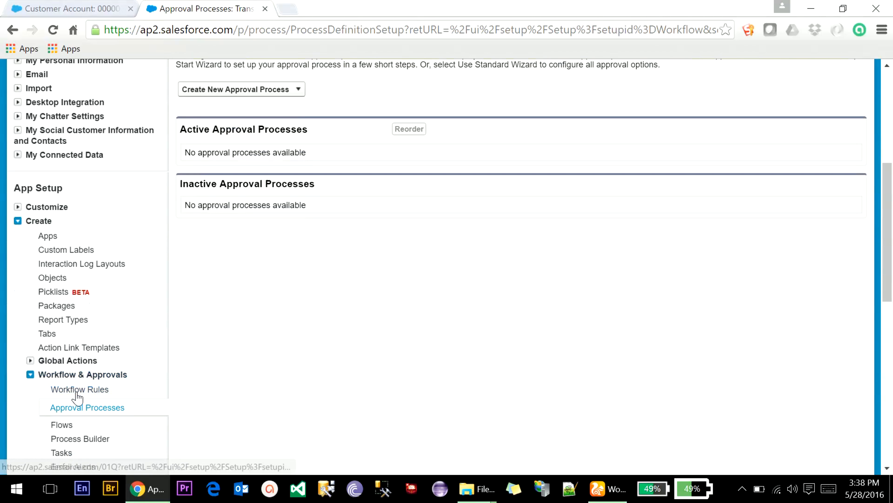
{"action": "left_click", "coordinate": [75, 440]}
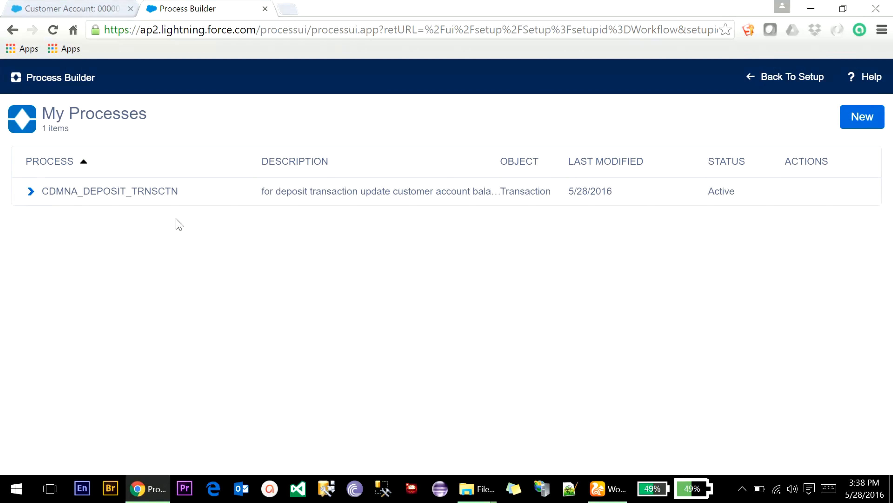
- Create a new process named CDMNA_WITHDW_CSTMACC with the description "for widthdraw action"
{"action": "left_click", "coordinate": [872, 122]}
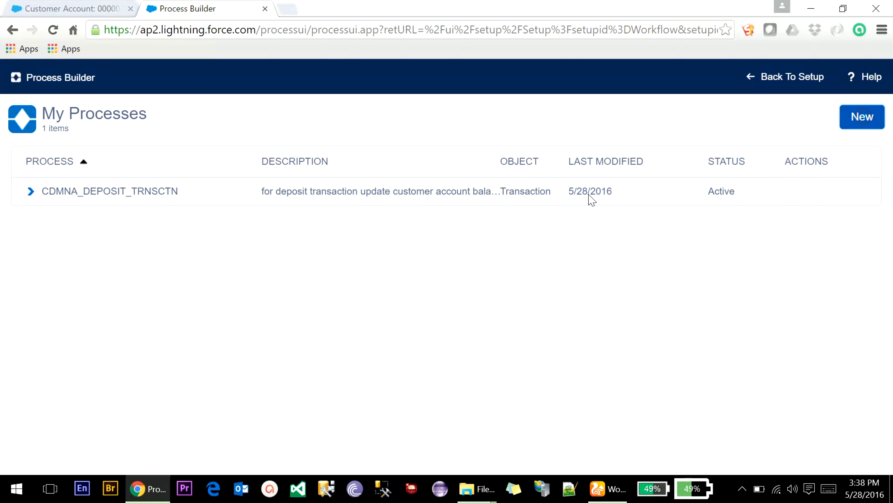
{"action": "left_click", "coordinate": [292, 235]}
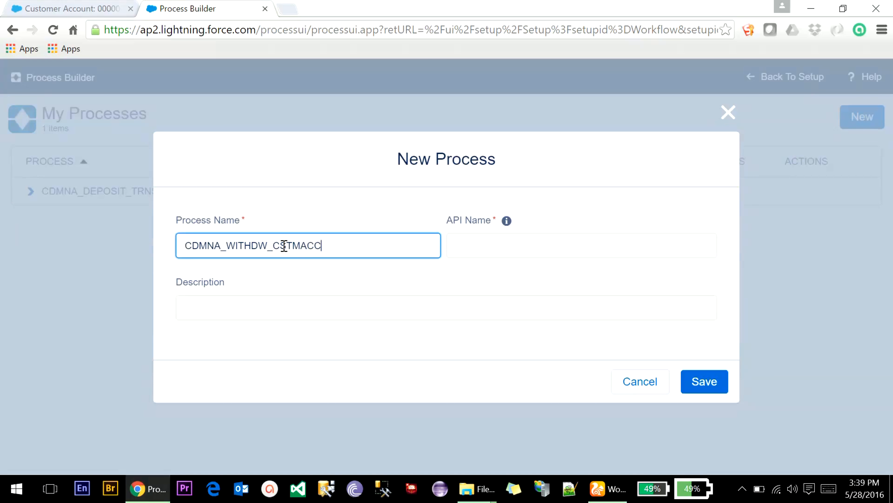
{"action": "left_click", "coordinate": [455, 259]}
{"action": "left_click", "coordinate": [302, 315]}
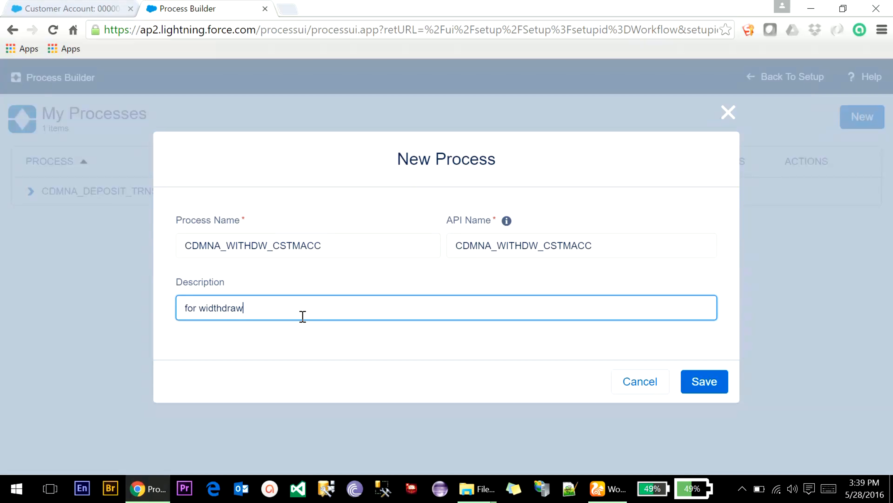
{"action": "left_click", "coordinate": [686, 383]}
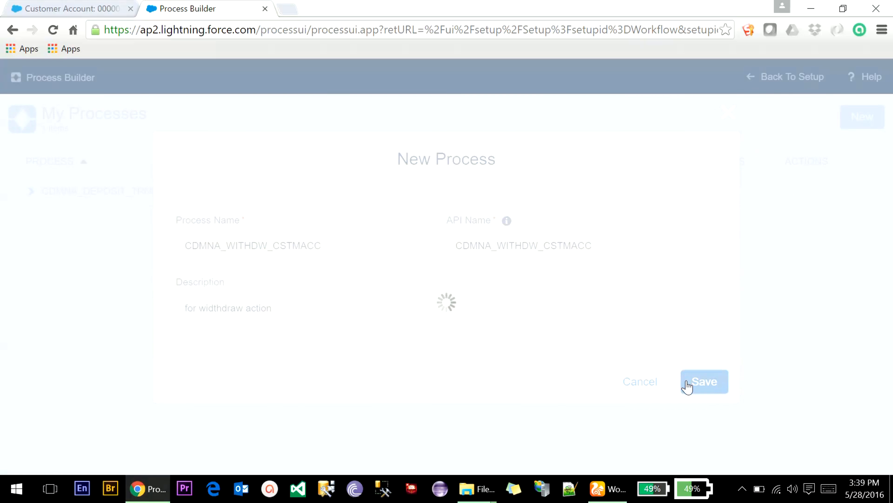
- Set Transaction as the process object, starting only when a record is created, and save it
{"action": "left_click", "coordinate": [69, 203]}
{"action": "left_click", "coordinate": [473, 210]}
{"action": "scroll", "coordinate": [466, 313], "scroll_direction": "down", "scroll_amount": 5}
{"action": "scroll", "coordinate": [467, 313], "scroll_direction": "down", "scroll_amount": 2}
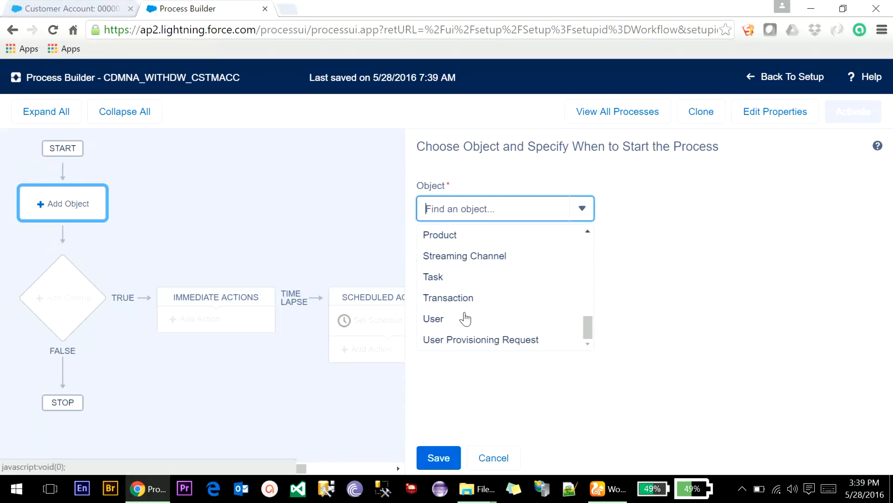
{"action": "scroll", "coordinate": [464, 317], "scroll_direction": "up", "scroll_amount": 8}
{"action": "scroll", "coordinate": [451, 297], "scroll_direction": "up", "scroll_amount": 2}
{"action": "scroll", "coordinate": [449, 296], "scroll_direction": "down", "scroll_amount": 10}
{"action": "left_click", "coordinate": [453, 297]}
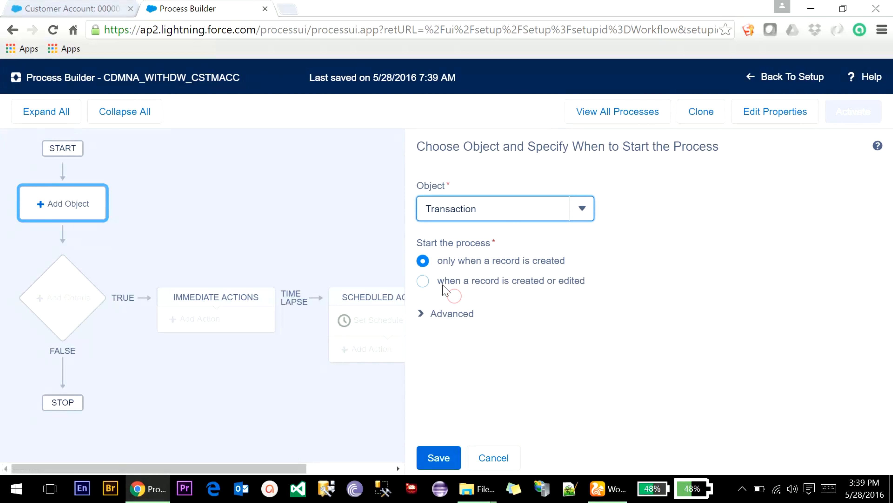
{"action": "left_click", "coordinate": [438, 457]}
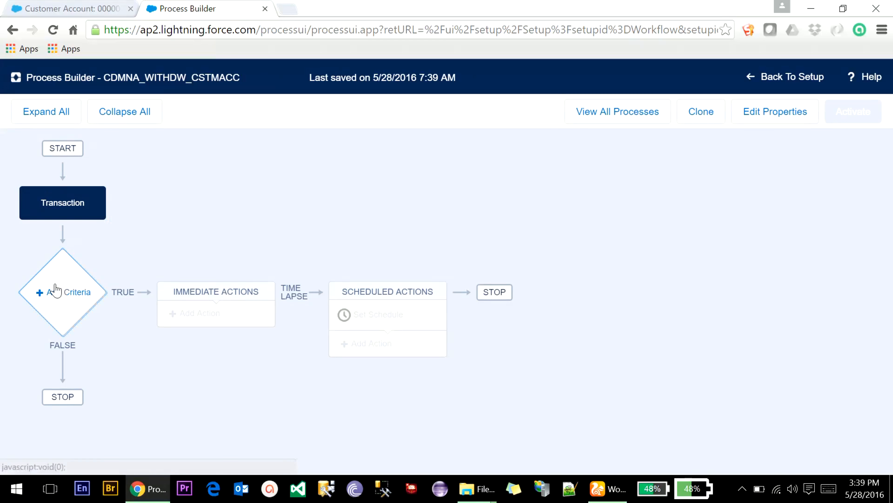
- Add a criteria to the withdrawal process and name it CRTRA_WITHDRW_TRSACT
{"action": "left_click", "coordinate": [55, 291]}
{"action": "left_click", "coordinate": [481, 205]}
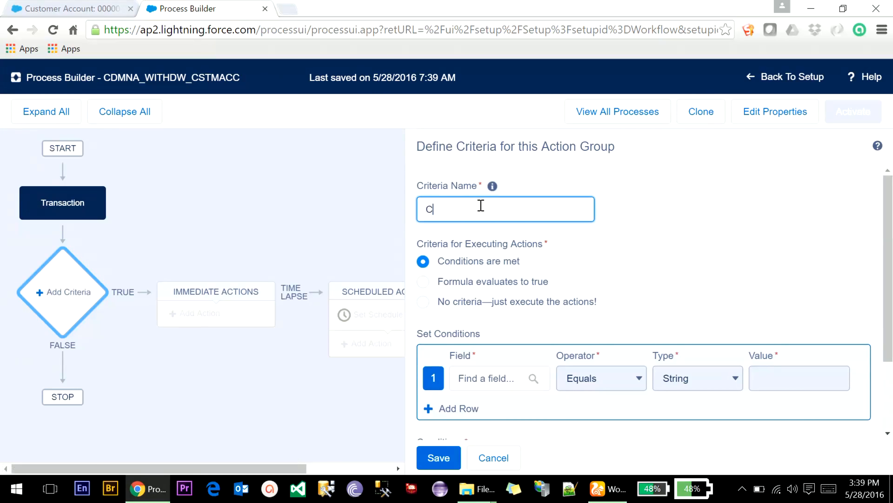
{"action": "type", "text": "CRTRA_WITHDRW_TRSACT"}
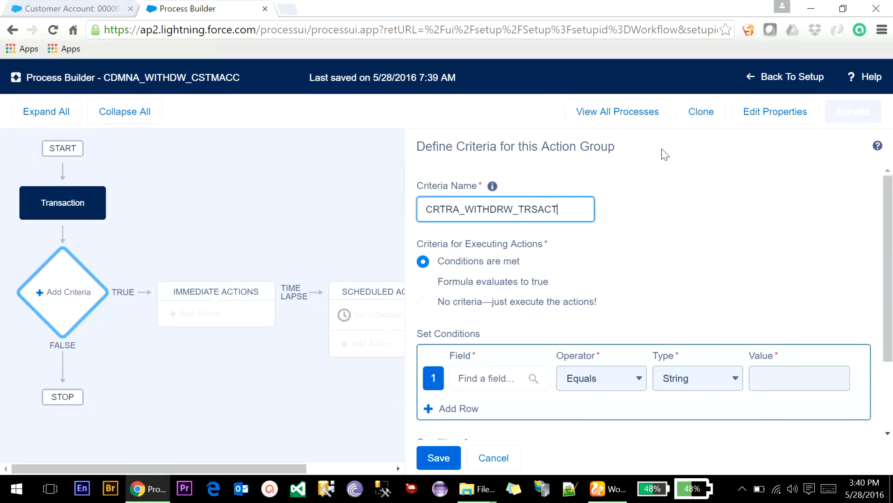
{"action": "type", "text": "DATE_BALANCE"}
{"action": "left_click", "coordinate": [455, 265]}
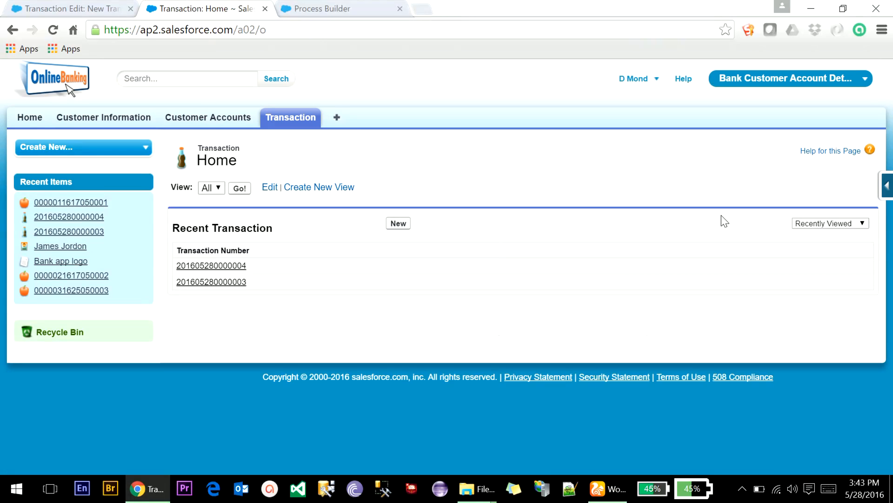
- Open the Transaction object's validation rules from the Transaction home page and start a new rule
{"action": "left_click", "coordinate": [883, 190]}
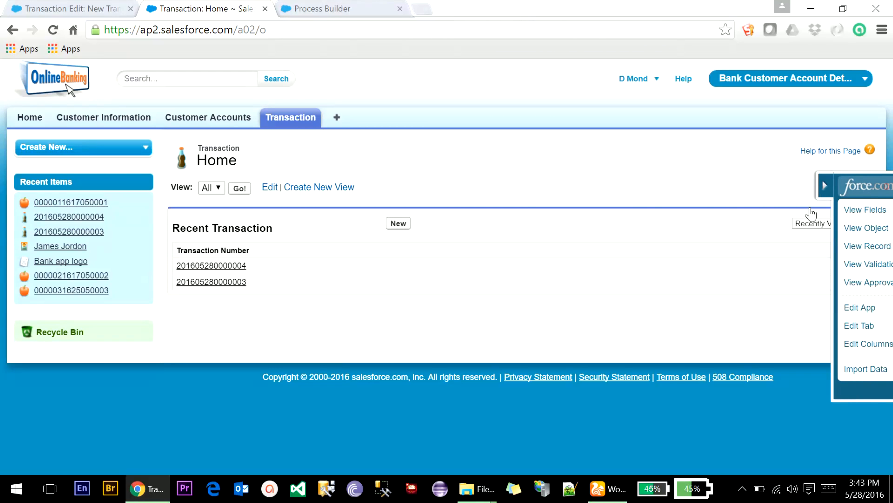
{"action": "left_click", "coordinate": [775, 262]}
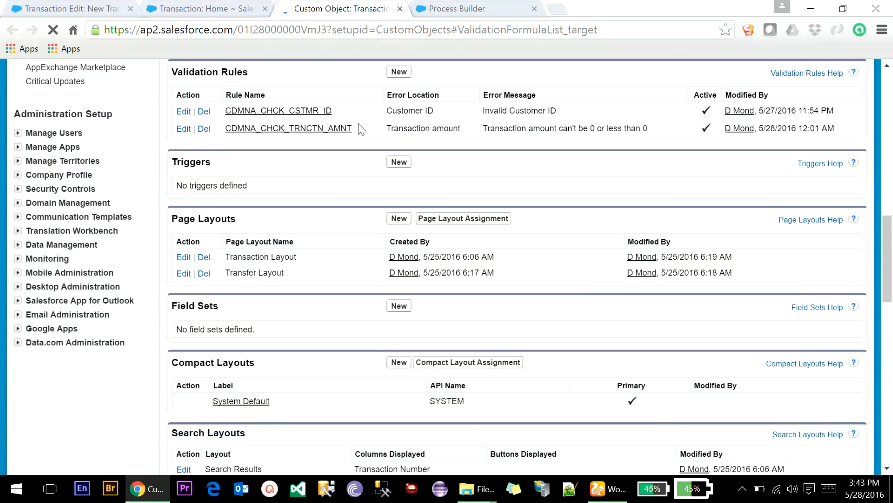
{"action": "left_click", "coordinate": [401, 73]}
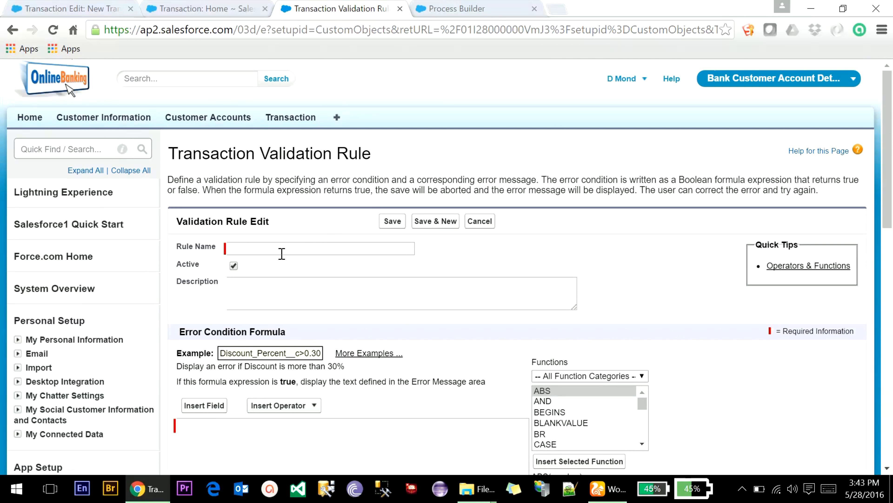
- Name the validation rule CDMNA_CHCK_CSTMR_BALANCE
{"action": "left_click", "coordinate": [281, 250]}
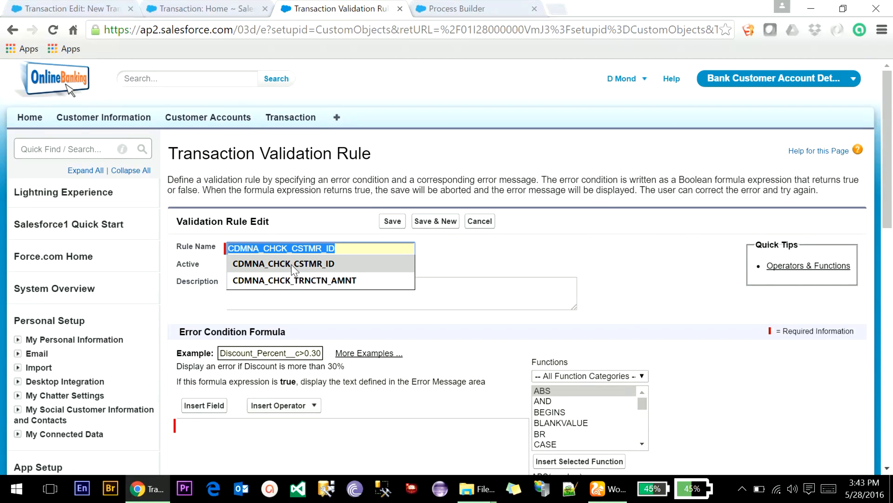
{"action": "left_click", "coordinate": [295, 280]}
{"action": "left_click", "coordinate": [315, 249]}
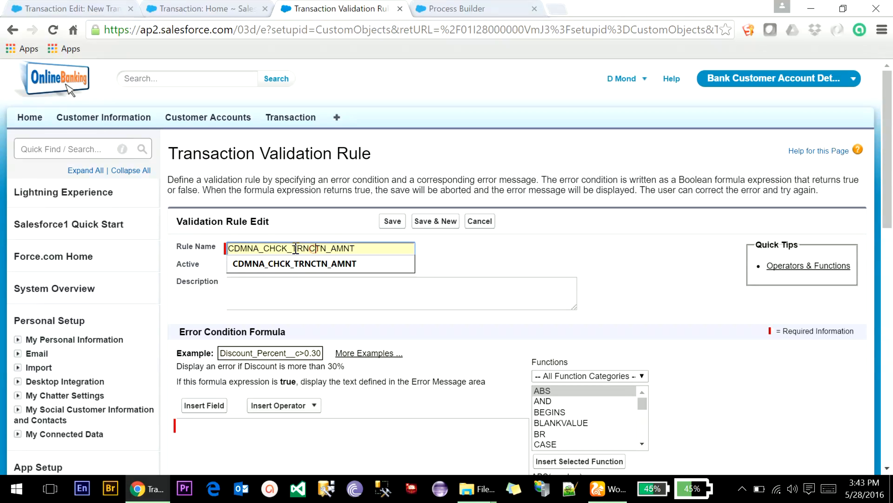
{"action": "left_click_drag", "start_coordinate": [293, 249], "coordinate": [602, 266]}
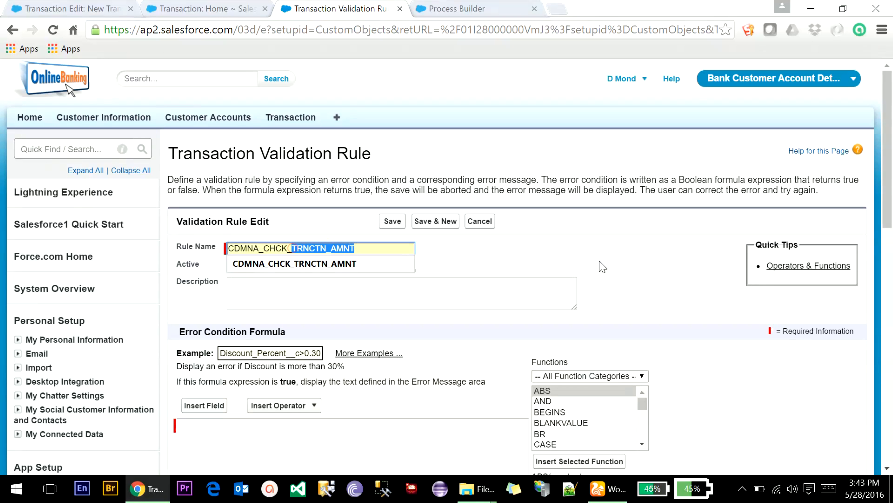
{"action": "type", "text": "C"}
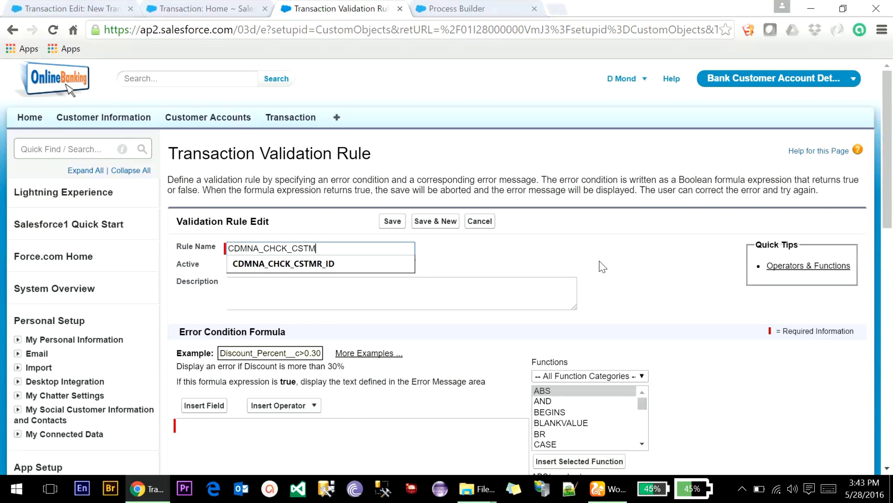
{"action": "type", "text": "BALANCE"}
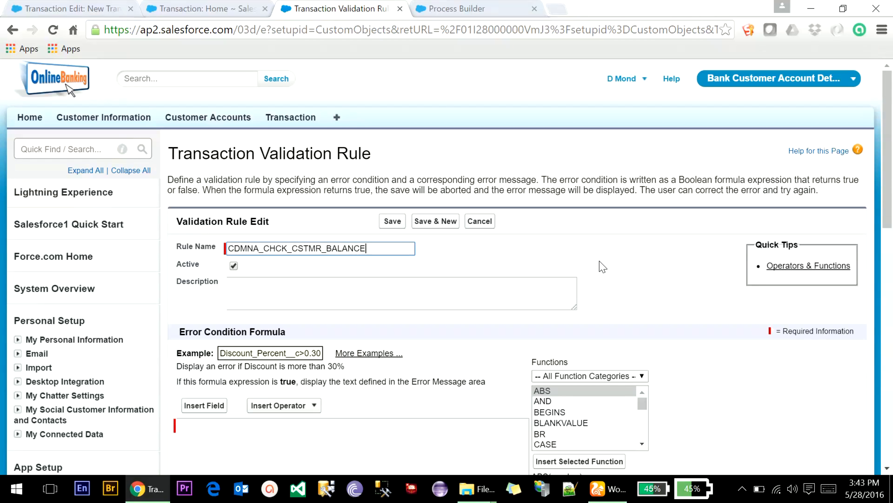
- Enter the rule description "if the customer holding balance is grater than or equal to transaction amount"
{"action": "left_click", "coordinate": [417, 303]}
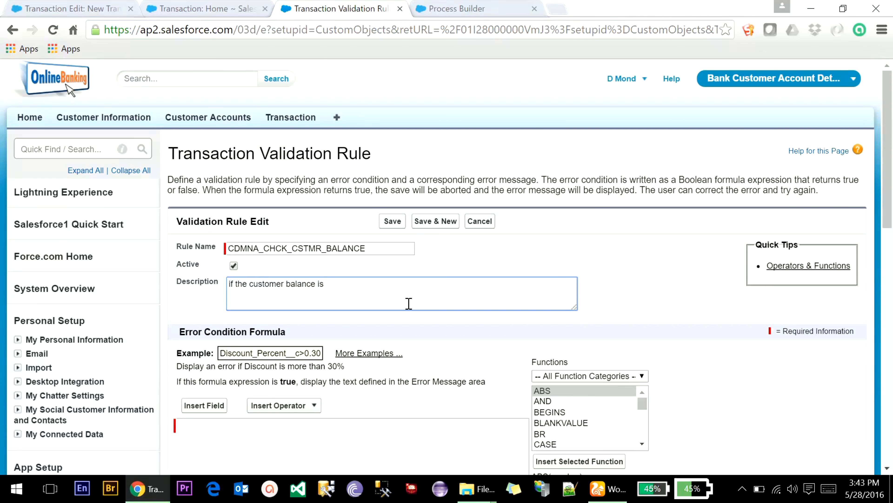
{"action": "type", "text": "holding"}
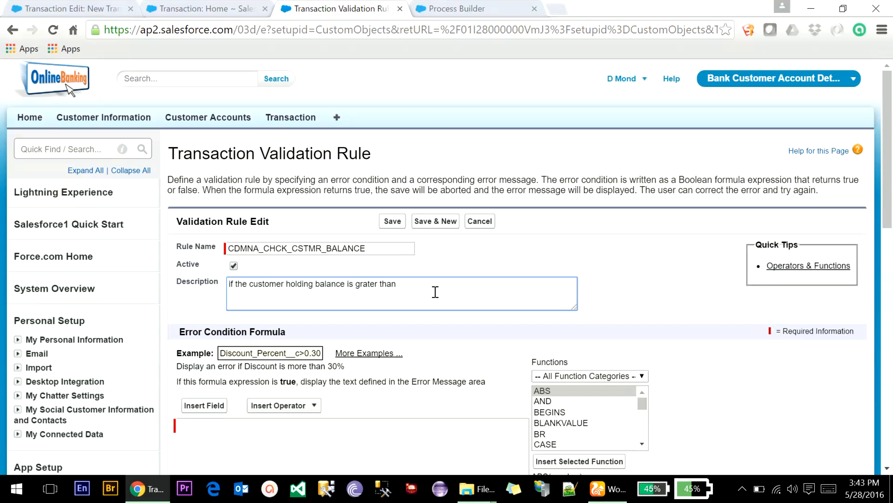
{"action": "type", "text": " balance is grater than or equal to transaction amount"}
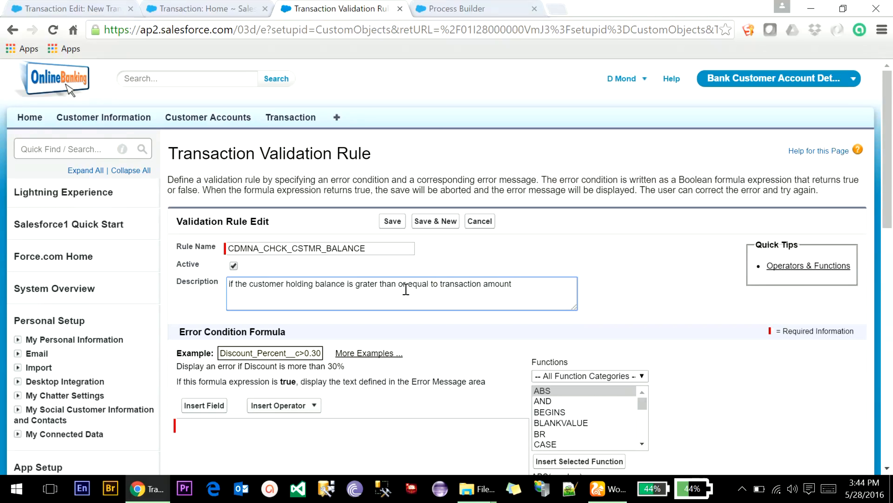
- Insert the customer account's Balance field, Customer_Account__r.Balance__c, into the error condition formula
{"action": "scroll", "coordinate": [453, 285], "scroll_direction": "down", "scroll_amount": 4}
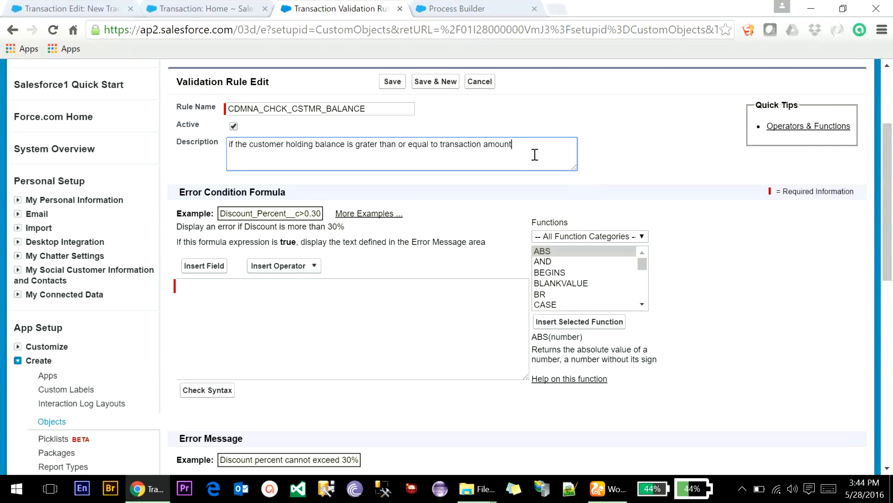
{"action": "left_click", "coordinate": [220, 265]}
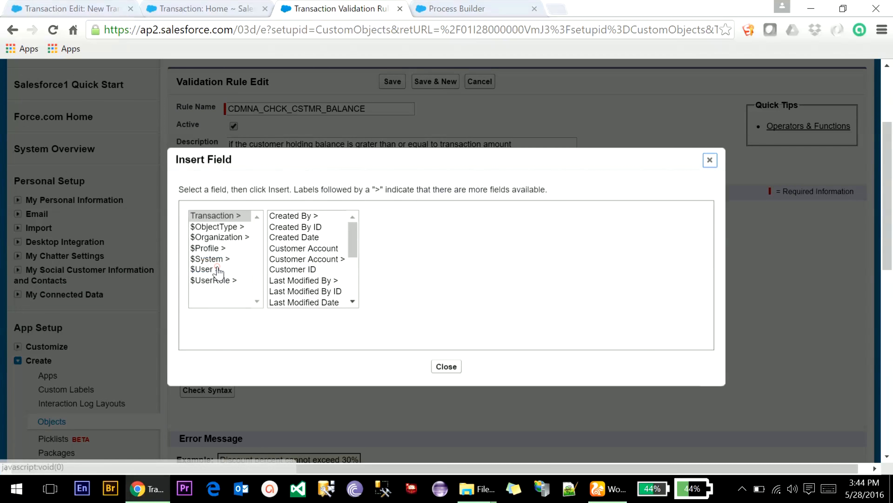
{"action": "left_click", "coordinate": [310, 259]}
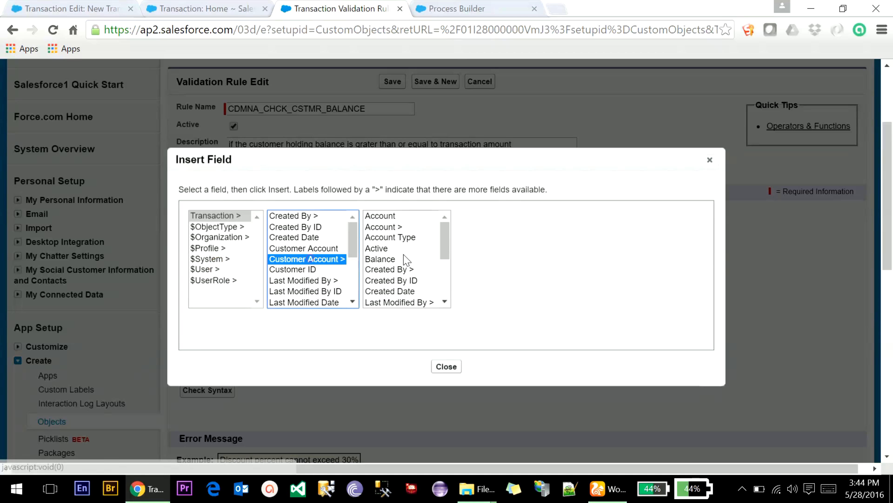
{"action": "left_click", "coordinate": [381, 260]}
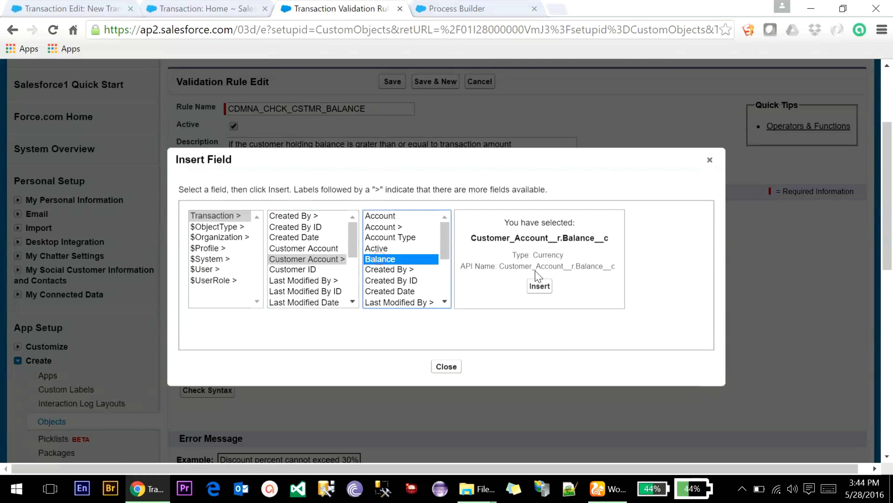
{"action": "left_click", "coordinate": [539, 287]}
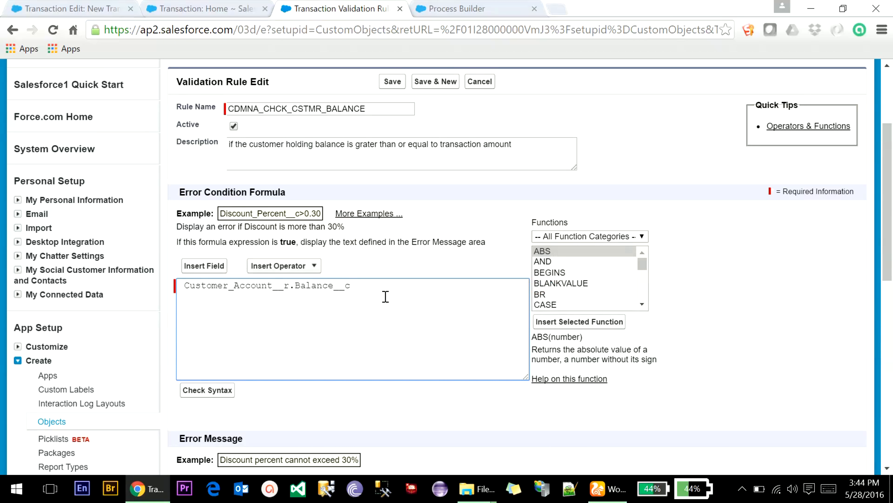
- Complete the formula as Customer_Account__r.Balance__c - Transaction_amount__c <0 and check its syntax
{"action": "left_click", "coordinate": [204, 265]}
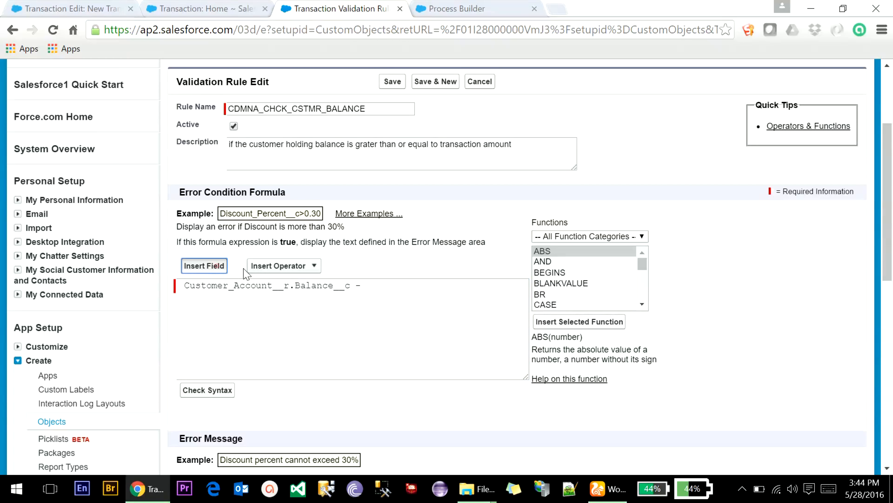
{"action": "scroll", "coordinate": [316, 292], "scroll_direction": "down", "scroll_amount": 4}
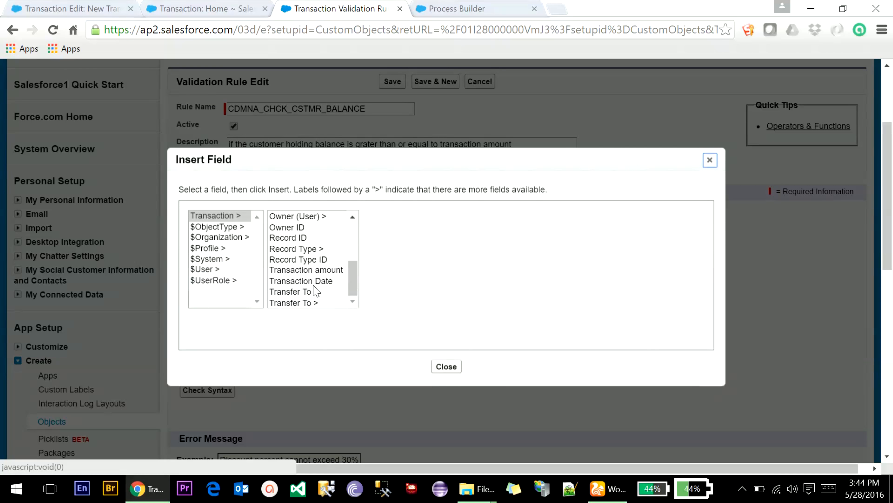
{"action": "left_click", "coordinate": [317, 270]}
{"action": "left_click", "coordinate": [421, 286]}
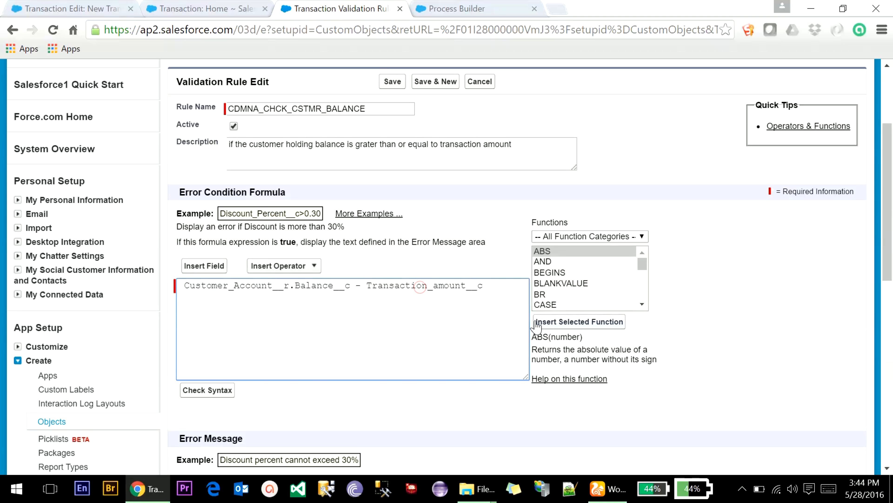
{"action": "type", "text": "<0"}
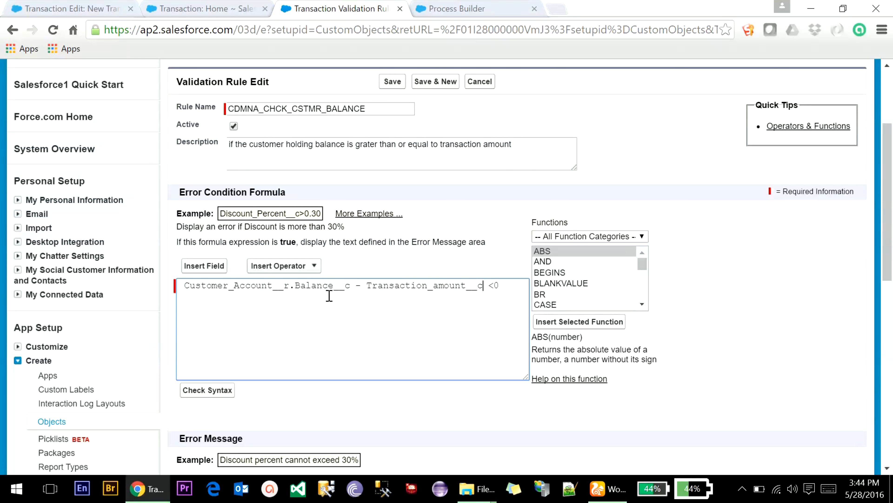
{"action": "left_click", "coordinate": [207, 390]}
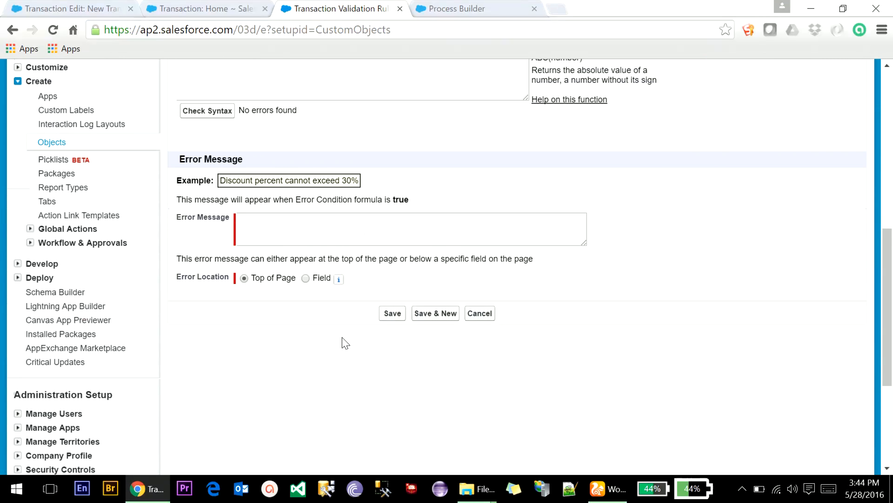
- Set the error message to "Insufficient fund" and its location to the Transaction amount field
{"action": "left_click", "coordinate": [301, 219]}
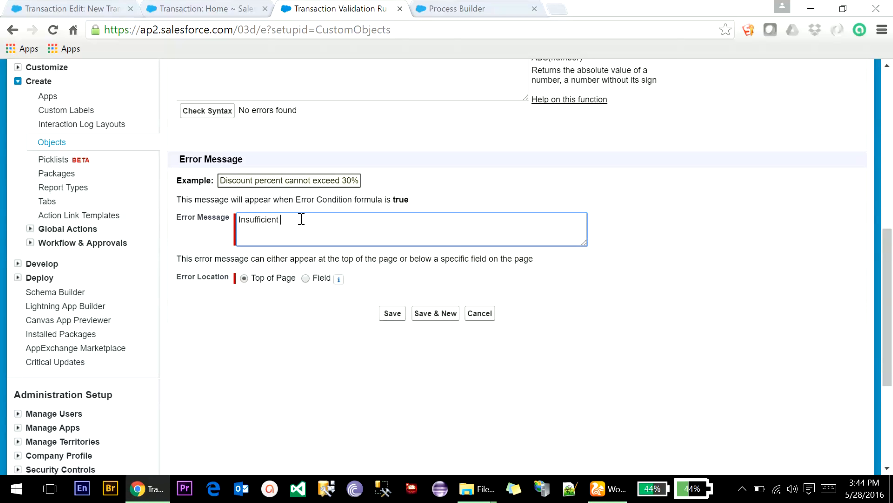
{"action": "type", "text": "Insufficient fund"}
{"action": "left_click", "coordinate": [315, 278]}
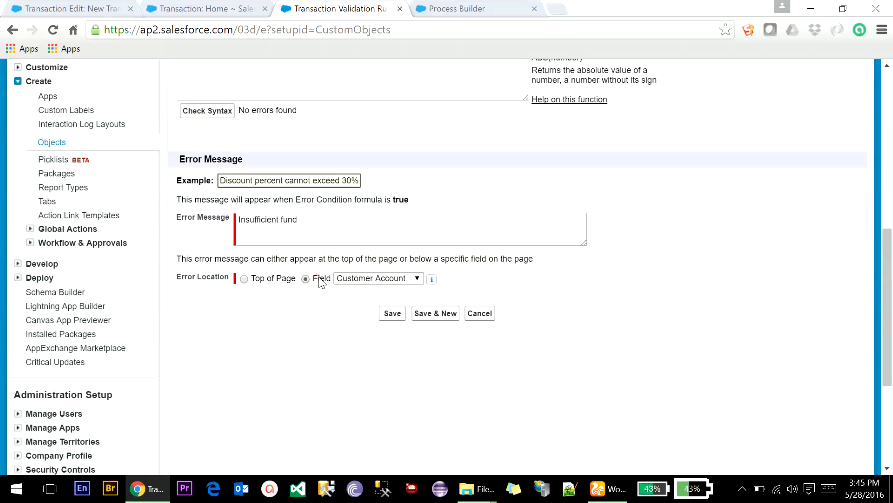
{"action": "left_click", "coordinate": [367, 279]}
{"action": "left_click", "coordinate": [375, 323]}
- Open an AND( function around the formula, enclose the balance condition in parentheses, and begin a second parenthesized condition after a comma
{"action": "scroll", "coordinate": [281, 293], "scroll_direction": "up", "scroll_amount": 8}
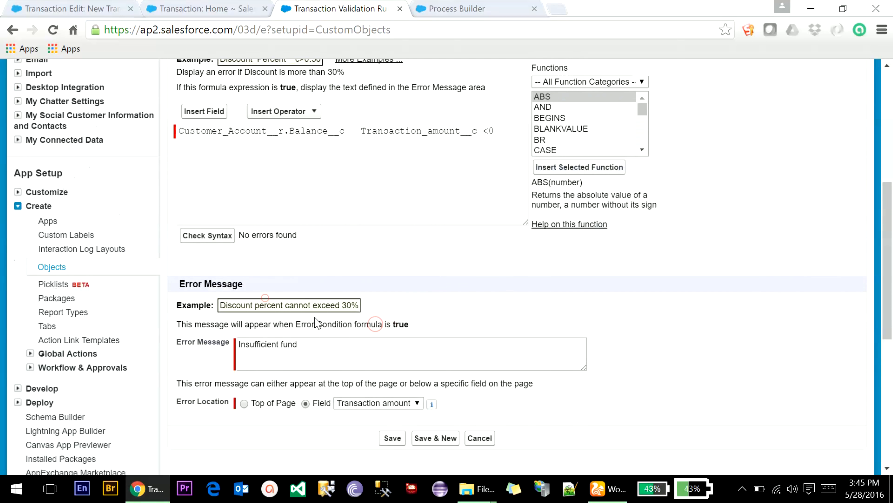
{"action": "left_click", "coordinate": [178, 291]}
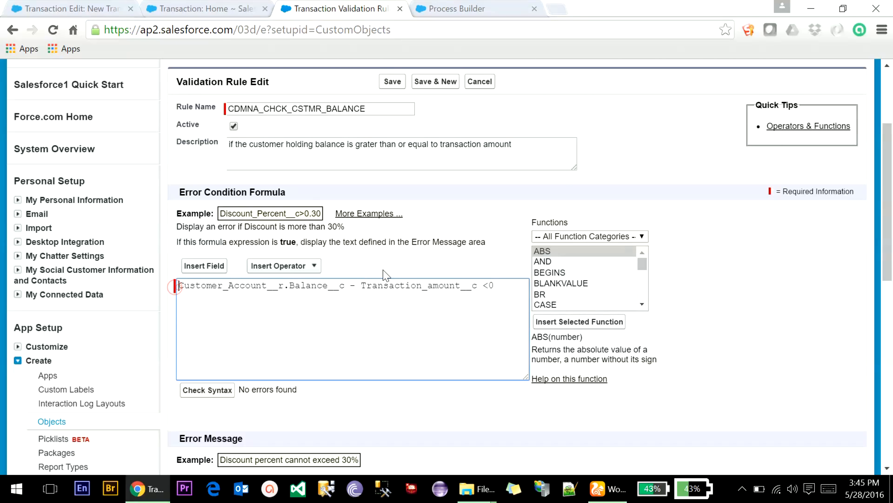
{"action": "type", "text": "AND"}
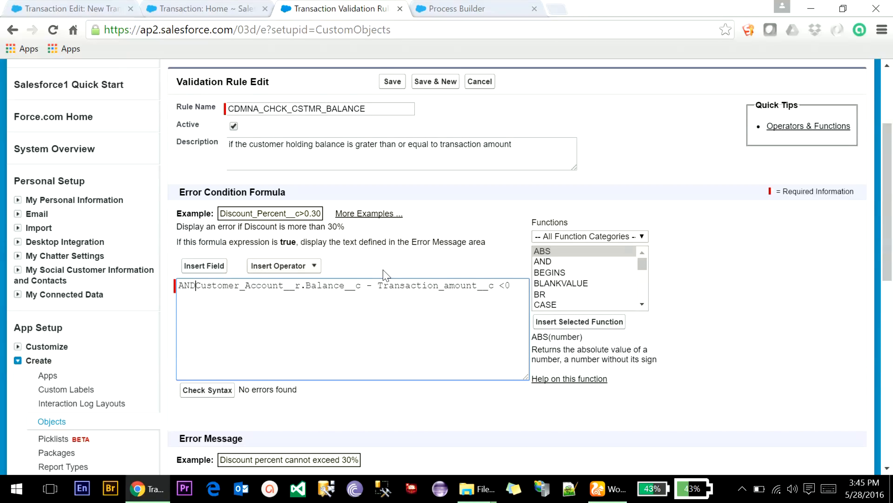
{"action": "type", "text": "("}
{"action": "key", "text": "Return"}
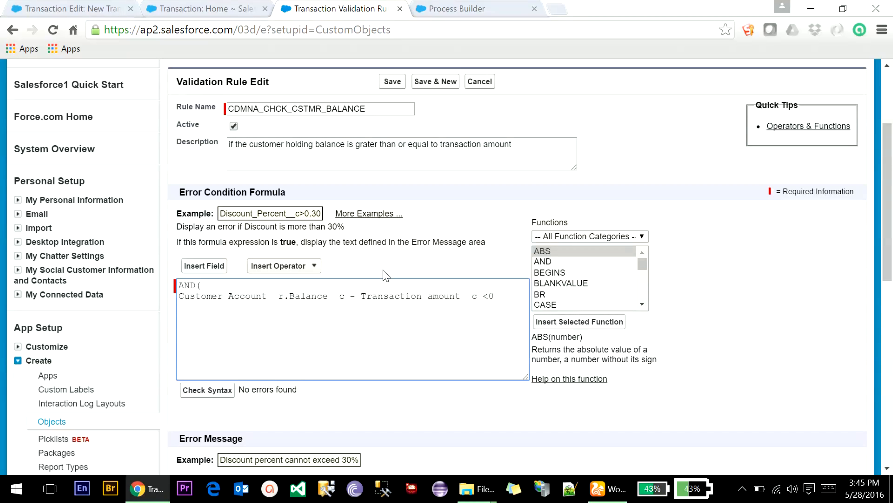
{"action": "type", "text": "("}
{"action": "left_click", "coordinate": [513, 303]}
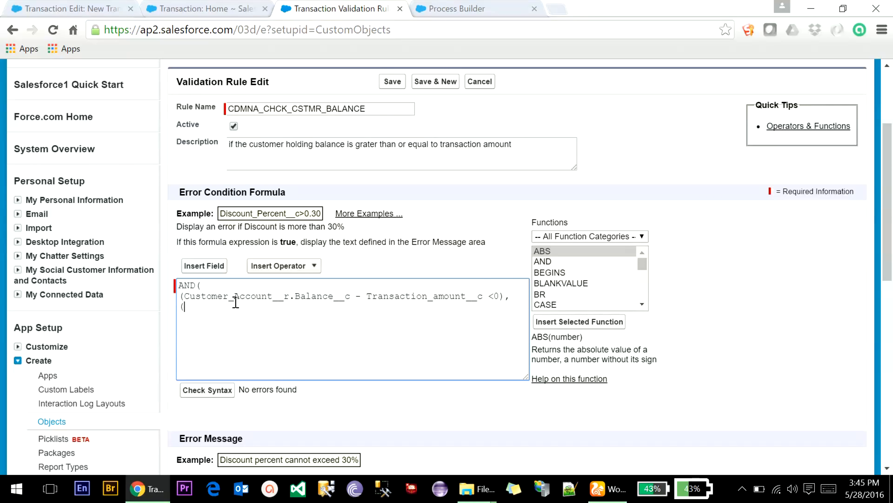
- Insert the transaction's Record Type Name field, RecordType.DeveloperName, into the second AND condition
{"action": "left_click", "coordinate": [204, 265]}
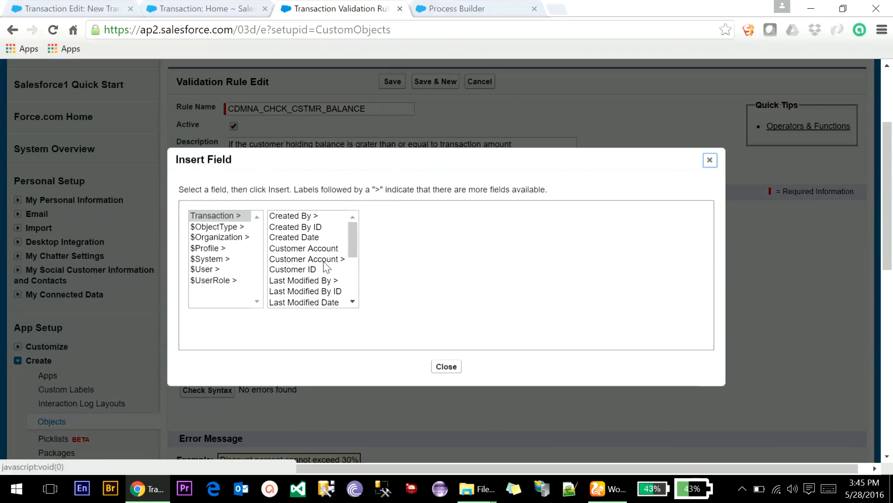
{"action": "scroll", "coordinate": [324, 274], "scroll_direction": "down", "scroll_amount": 3}
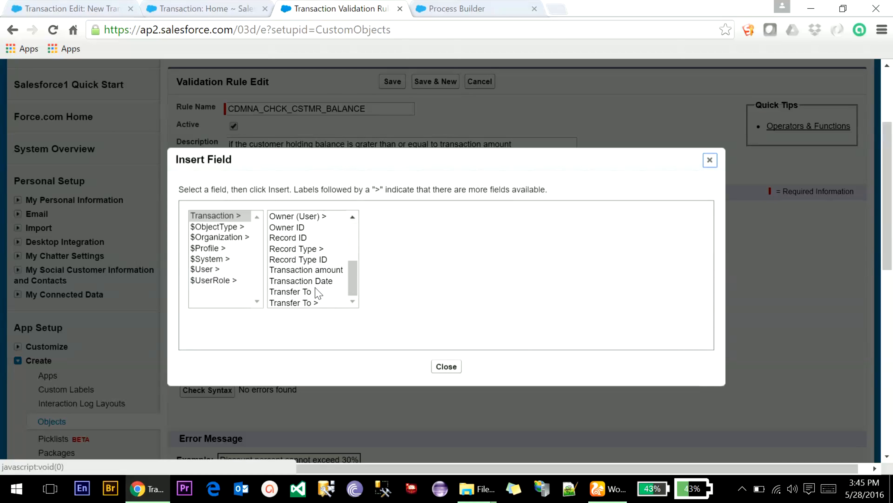
{"action": "scroll", "coordinate": [317, 303], "scroll_direction": "down", "scroll_amount": 3}
{"action": "scroll", "coordinate": [318, 294], "scroll_direction": "down", "scroll_amount": 2}
{"action": "left_click", "coordinate": [309, 249]}
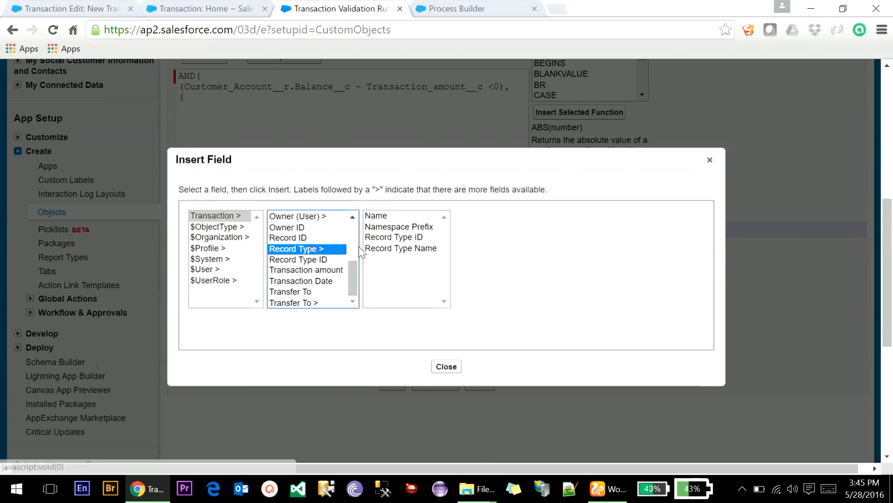
{"action": "left_click", "coordinate": [423, 250]}
{"action": "left_click", "coordinate": [530, 286]}
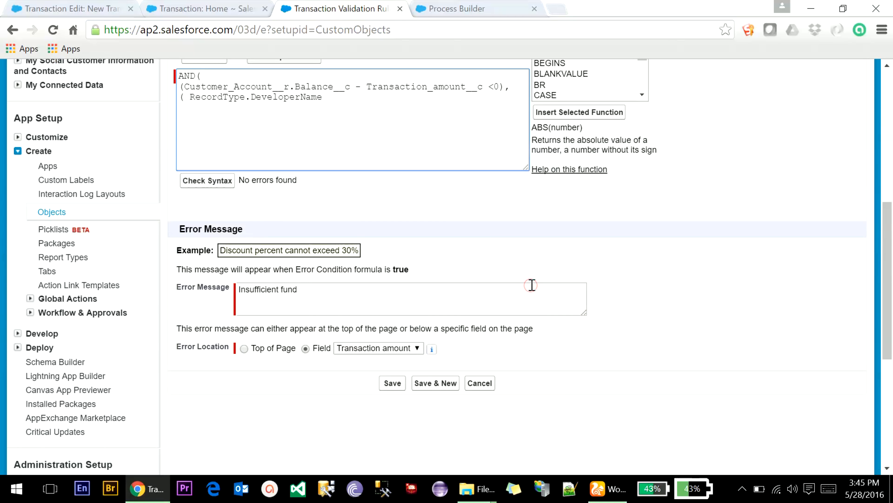
- Complete the second AND condition as RecordType.DeveloperName = 'Withdrawal' and close the parentheses
{"action": "scroll", "coordinate": [398, 209], "scroll_direction": "up", "scroll_amount": 6}
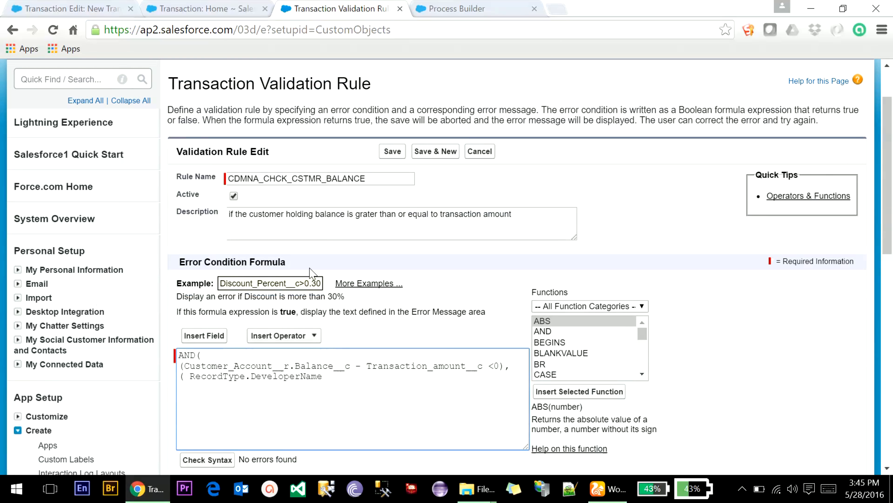
{"action": "left_click", "coordinate": [299, 335]}
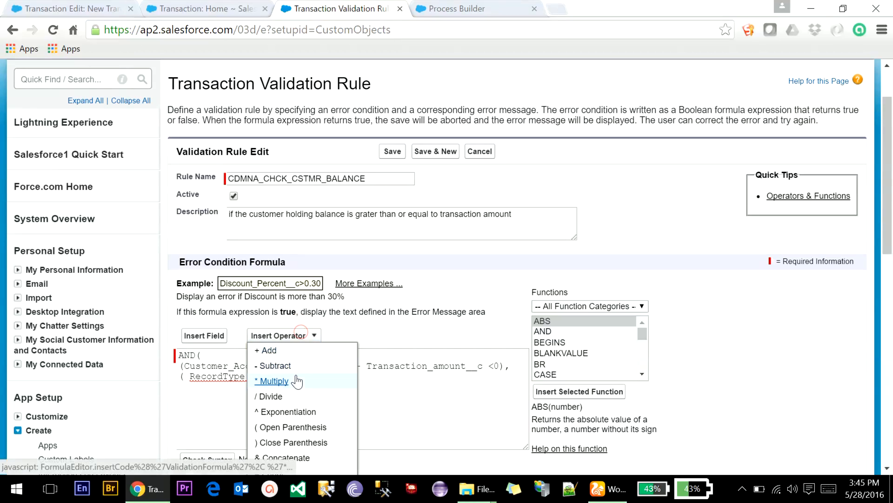
{"action": "scroll", "coordinate": [292, 404], "scroll_direction": "down", "scroll_amount": 2}
{"action": "left_click", "coordinate": [283, 404]}
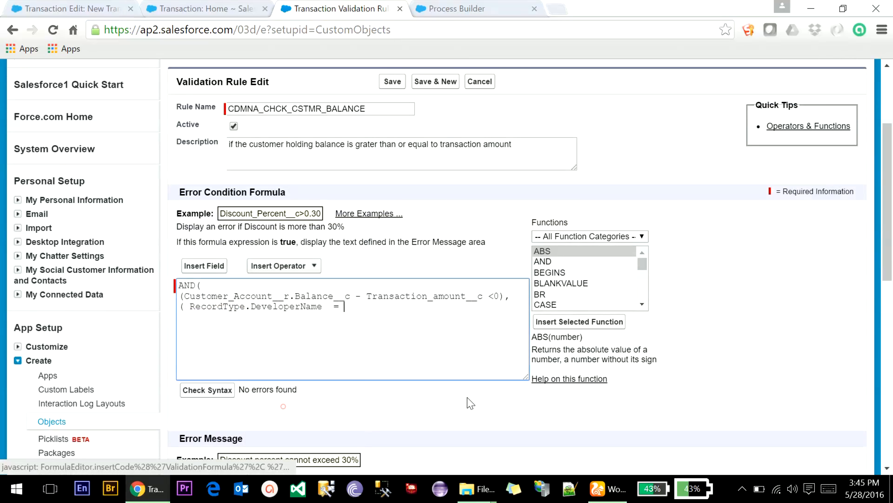
{"action": "type", "text": "'"}
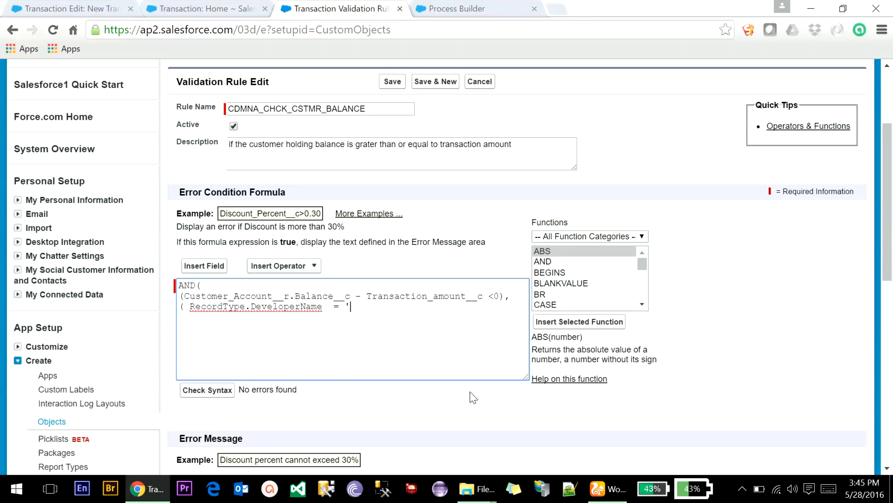
{"action": "type", "text": "'"}
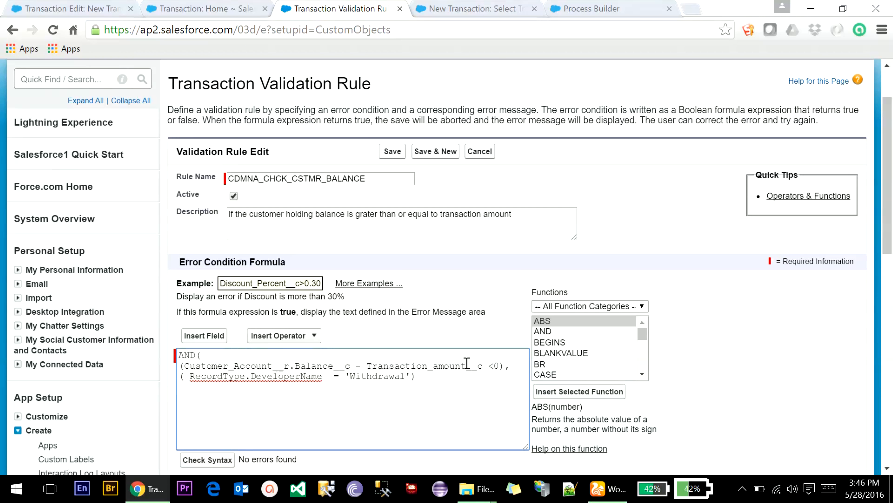
- Review the completed error condition formula and save the CDMNA_CHCK_CSTMR_BALANCE validation rule
{"action": "scroll", "coordinate": [448, 371], "scroll_direction": "down", "scroll_amount": 5}
{"action": "left_click", "coordinate": [392, 382]}
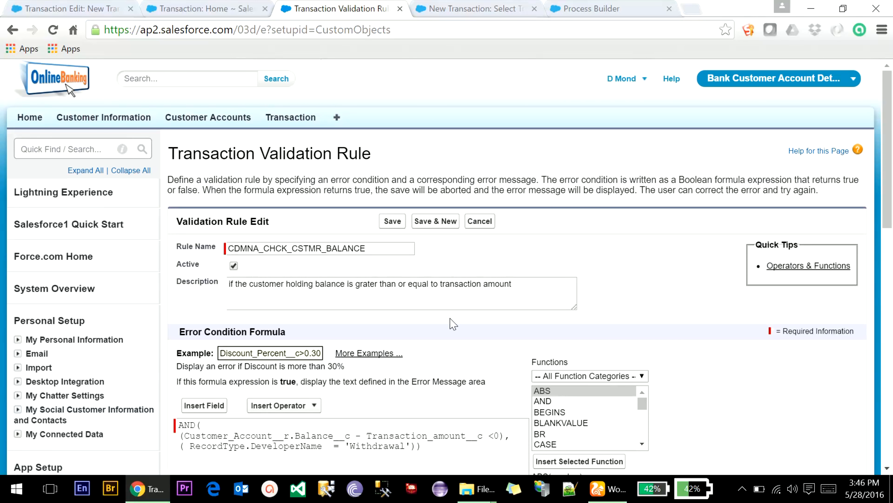
{"action": "scroll", "coordinate": [449, 318], "scroll_direction": "down", "scroll_amount": 5}
{"action": "scroll", "coordinate": [492, 359], "scroll_direction": "down", "scroll_amount": 4}
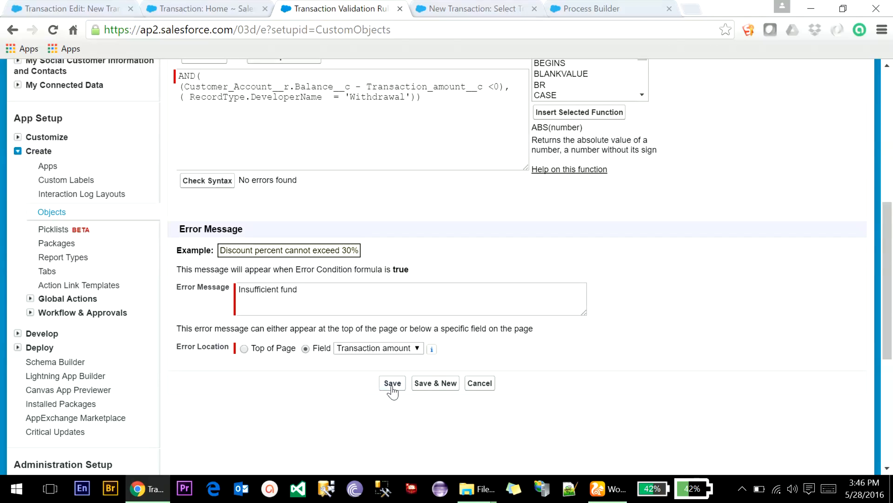
{"action": "scroll", "coordinate": [387, 257], "scroll_direction": "up", "scroll_amount": 2}
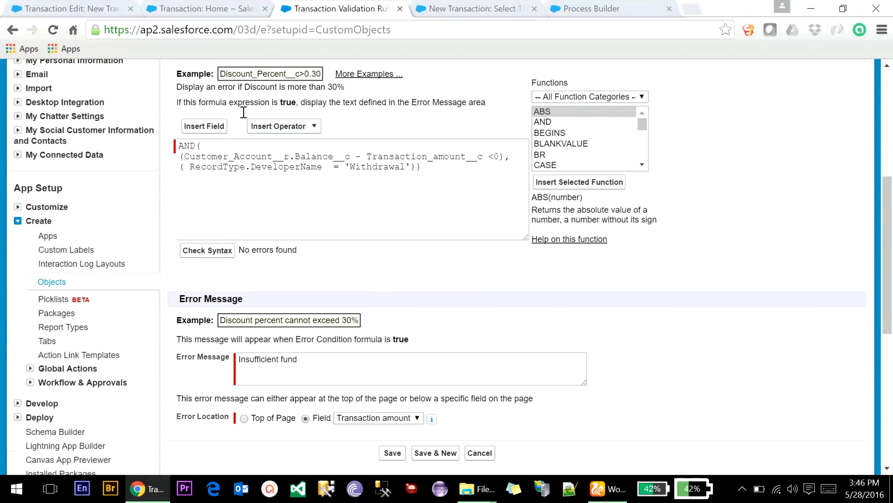
{"action": "left_click", "coordinate": [211, 128]}
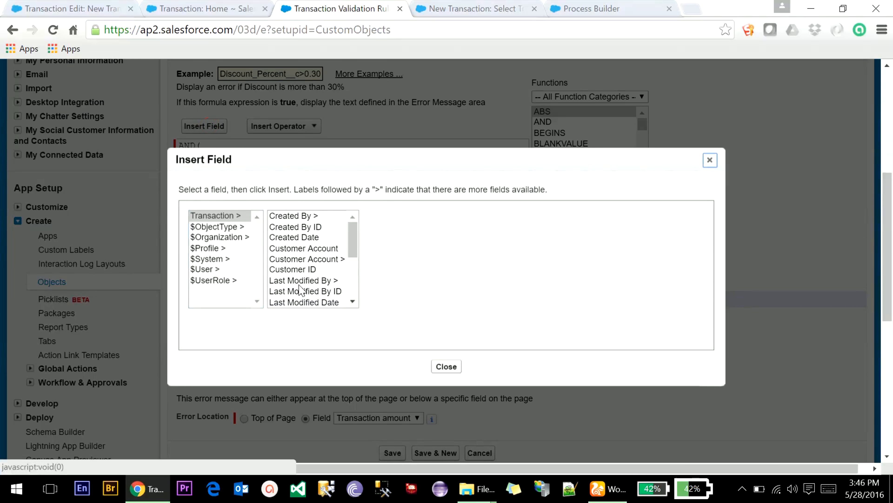
{"action": "left_click", "coordinate": [446, 366]}
{"action": "left_click", "coordinate": [393, 453]}
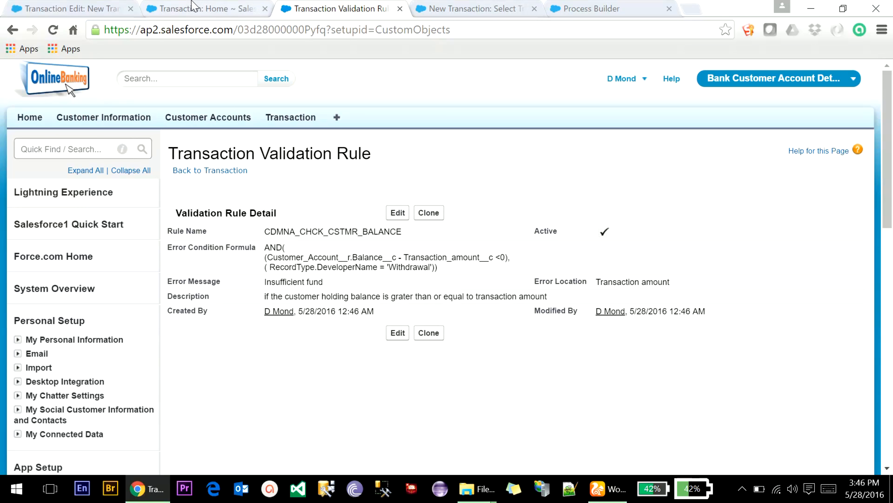
- Start a new transaction with the Deposit record type
{"action": "left_click", "coordinate": [195, 8]}
{"action": "left_click", "coordinate": [400, 227]}
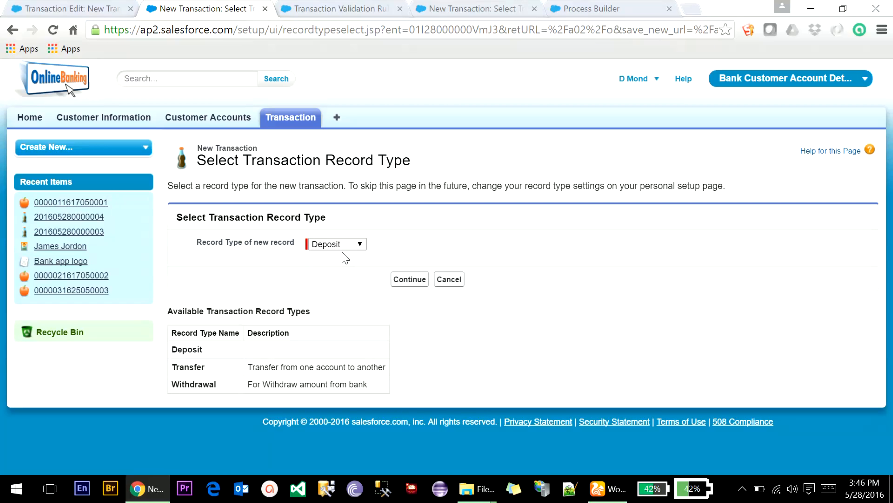
{"action": "left_click", "coordinate": [408, 278]}
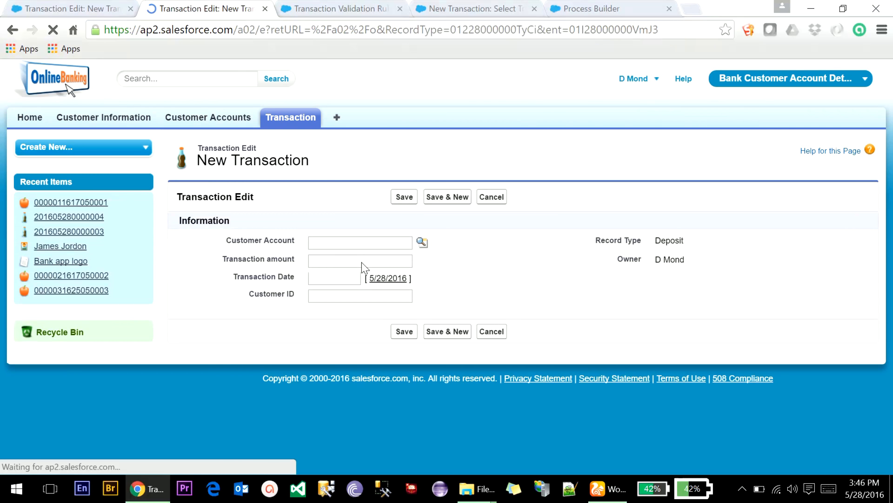
- Fill in the deposit with the customer account number, amount 2000, date 5/27/2016 and the customer ID, and save it
{"action": "left_click", "coordinate": [390, 240]}
{"action": "left_click", "coordinate": [384, 258]}
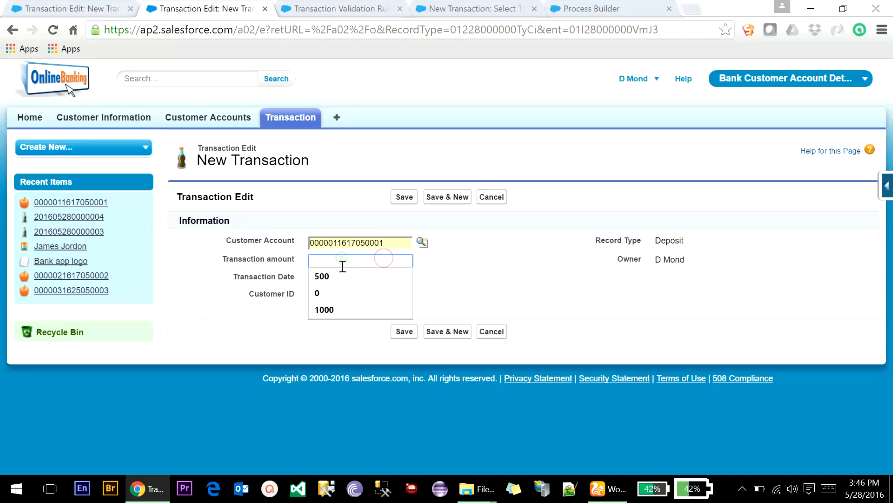
{"action": "left_click", "coordinate": [331, 309]}
{"action": "left_click_drag", "start_coordinate": [314, 262], "coordinate": [311, 261]}
{"action": "type", "text": "2000"}
{"action": "left_click", "coordinate": [322, 285]}
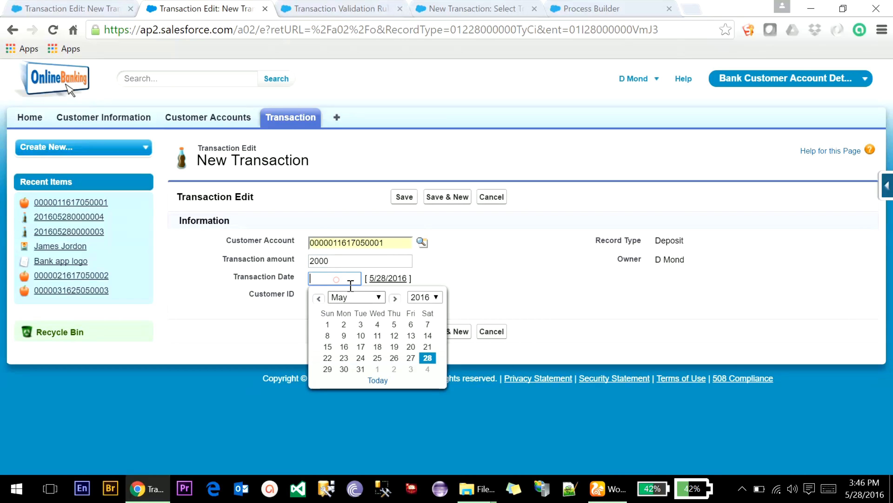
{"action": "left_click", "coordinate": [414, 356]}
{"action": "left_click", "coordinate": [332, 300]}
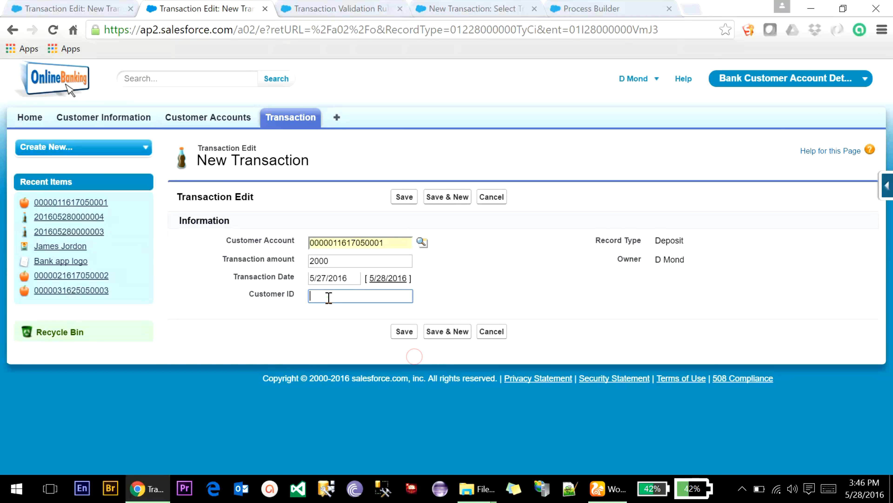
{"action": "left_click", "coordinate": [332, 312]}
{"action": "left_click", "coordinate": [408, 333]}
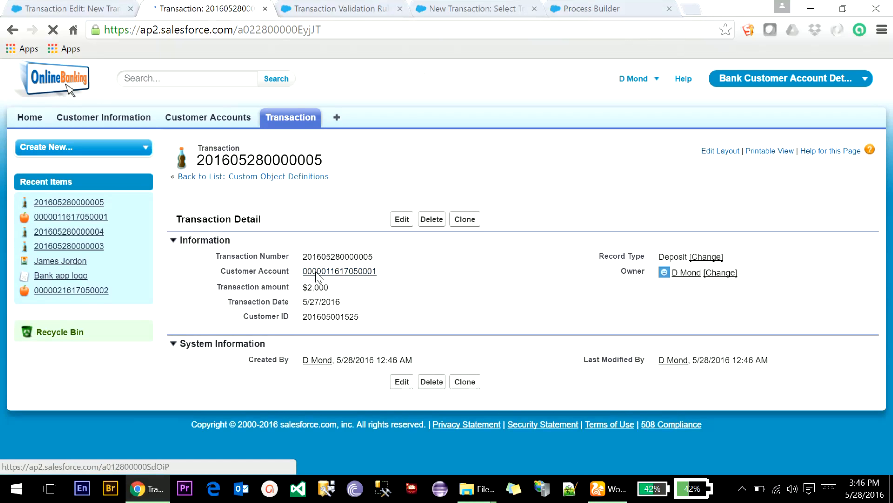
- Preview the deposit's customer account and copy the whole-dollar part of its balance
{"action": "mouse_move", "coordinate": [317, 276]}
{"action": "left_click_drag", "start_coordinate": [462, 373], "coordinate": [483, 370]}
{"action": "right_click", "coordinate": [479, 367]}
{"action": "left_click", "coordinate": [503, 376]}
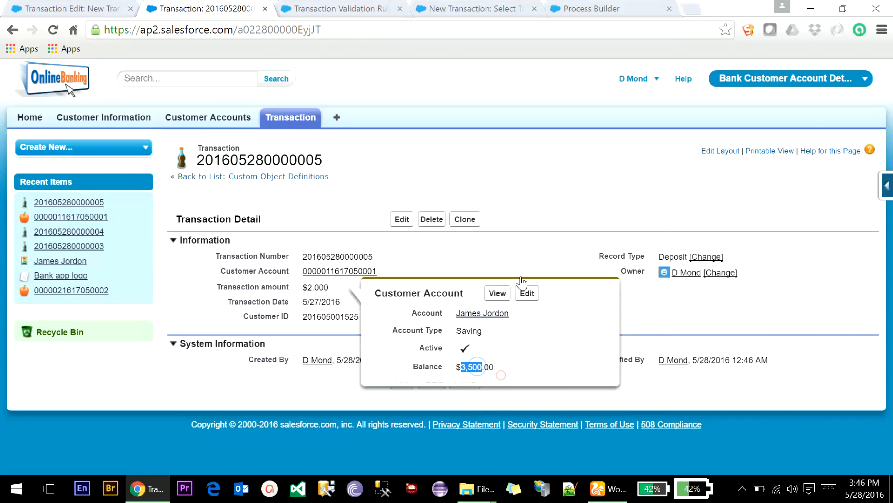
- Start another new transaction with the Withdrawal record type
{"action": "left_click", "coordinate": [283, 123]}
{"action": "left_click", "coordinate": [398, 224]}
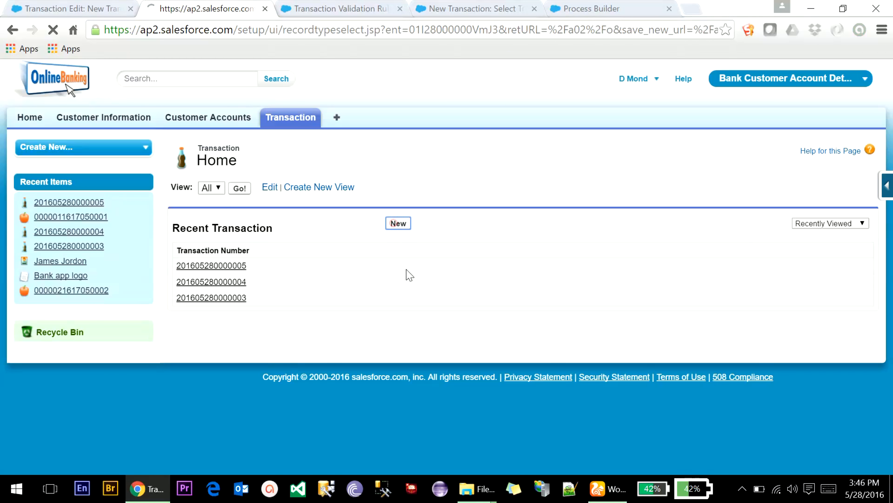
{"action": "left_click", "coordinate": [336, 244]}
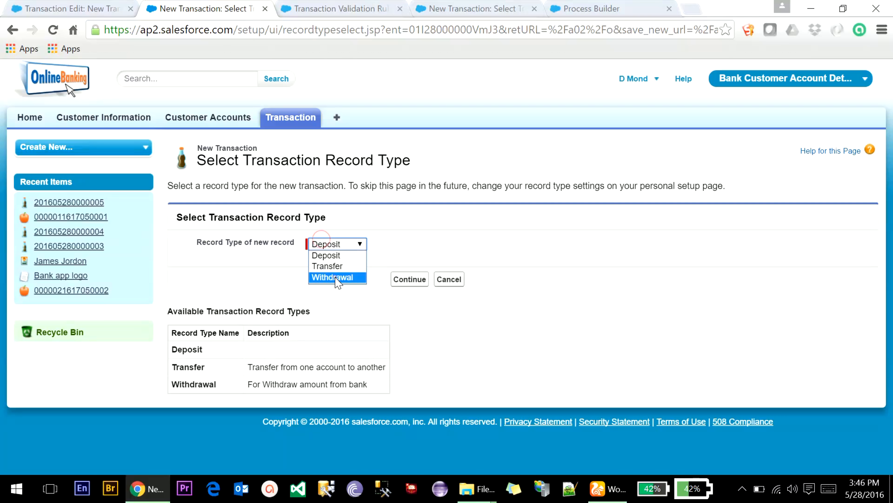
{"action": "left_click", "coordinate": [334, 278]}
{"action": "left_click", "coordinate": [421, 281]}
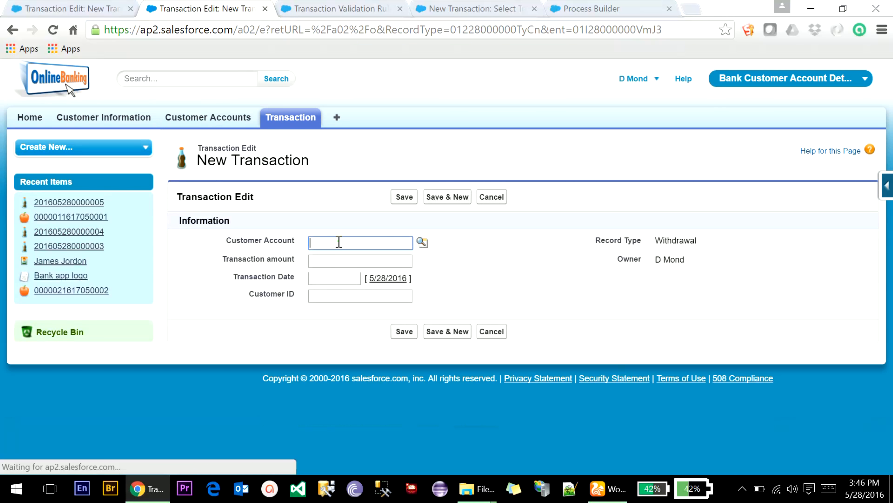
- Enter the customer account number for the withdrawal and set its transaction amount to 3501, one dollar above the copied balance
{"action": "left_click", "coordinate": [339, 242]}
{"action": "left_click", "coordinate": [340, 260]}
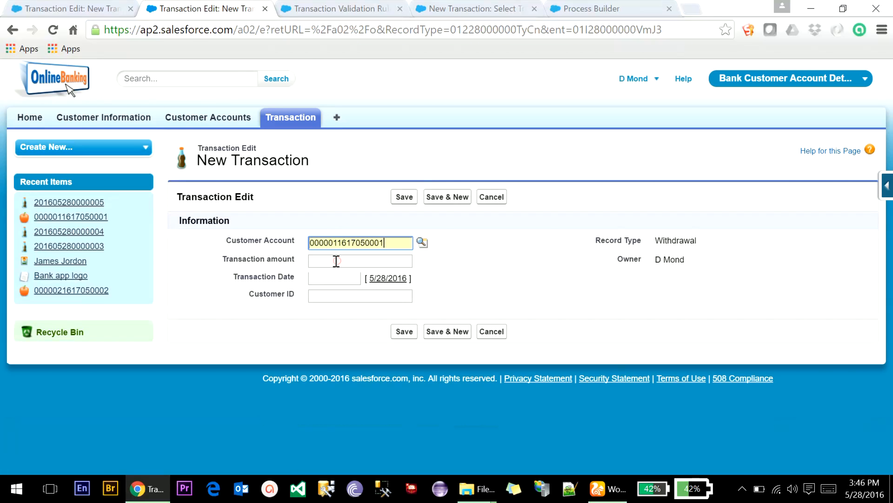
{"action": "left_click", "coordinate": [335, 260]}
{"action": "right_click", "coordinate": [335, 261]}
{"action": "left_click", "coordinate": [371, 345]}
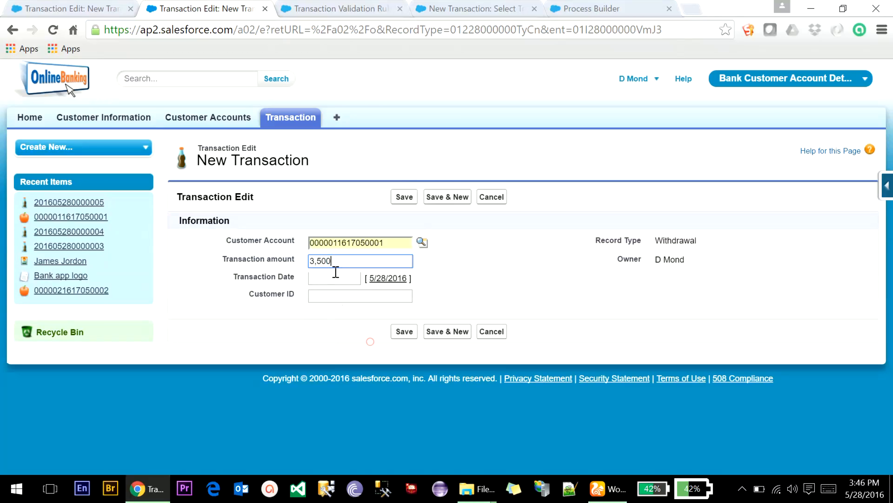
{"action": "left_click_drag", "start_coordinate": [334, 260], "coordinate": [320, 263]}
{"action": "type", "text": "501"}
- Complete the withdrawal with date 5/27/2016 and the customer ID, try to save it against the validation rule, and discard it
{"action": "left_click", "coordinate": [327, 277]}
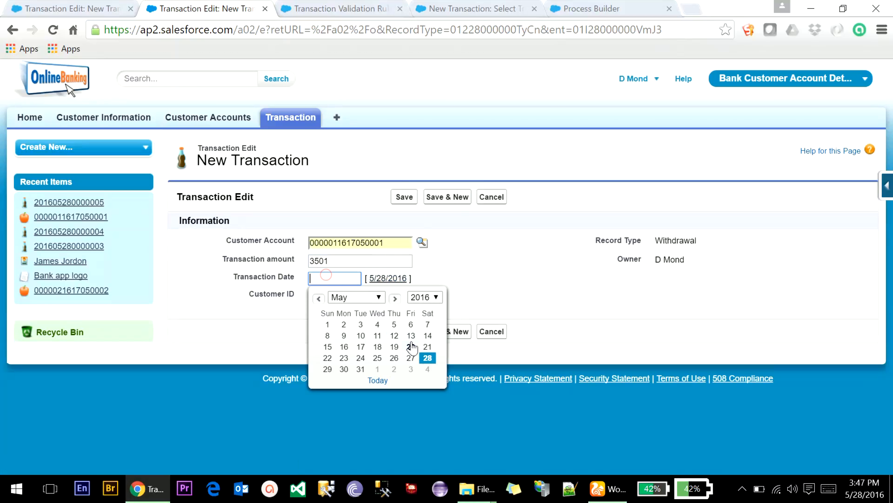
{"action": "left_click", "coordinate": [411, 358]}
{"action": "left_click", "coordinate": [346, 295]}
{"action": "left_click", "coordinate": [347, 296]}
{"action": "left_click", "coordinate": [352, 310]}
{"action": "left_click", "coordinate": [408, 331]}
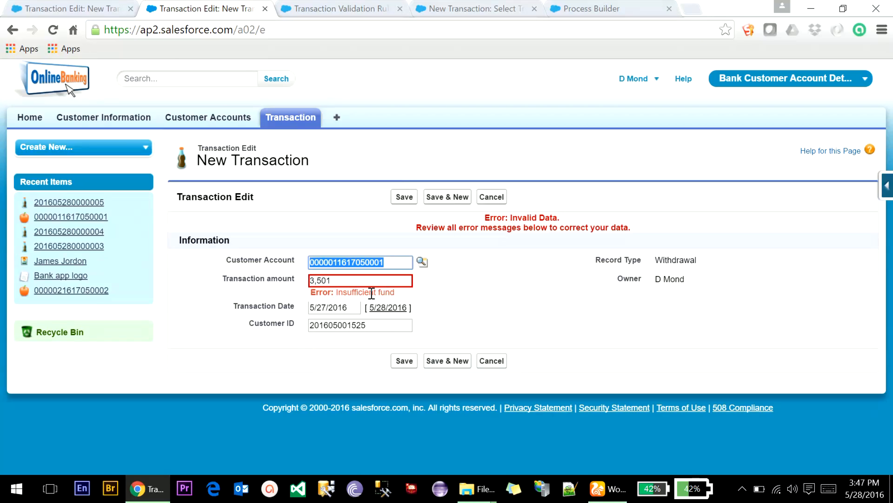
{"action": "left_click", "coordinate": [492, 360]}
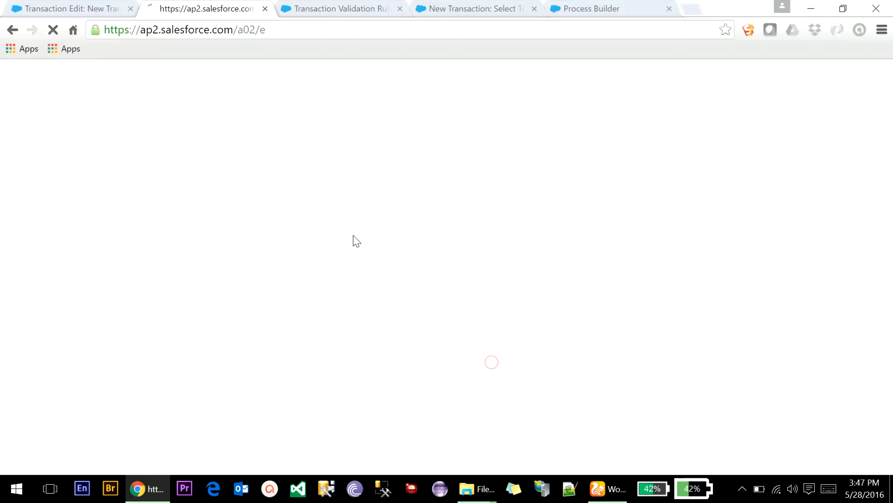
- Switch to the browser tab with Process Builder open on the CDMNA_WITHDW_CSTMACC process
{"action": "key", "text": "ctrl+shift+Tab"}
{"action": "key", "text": "ctrl+shift+Tab"}
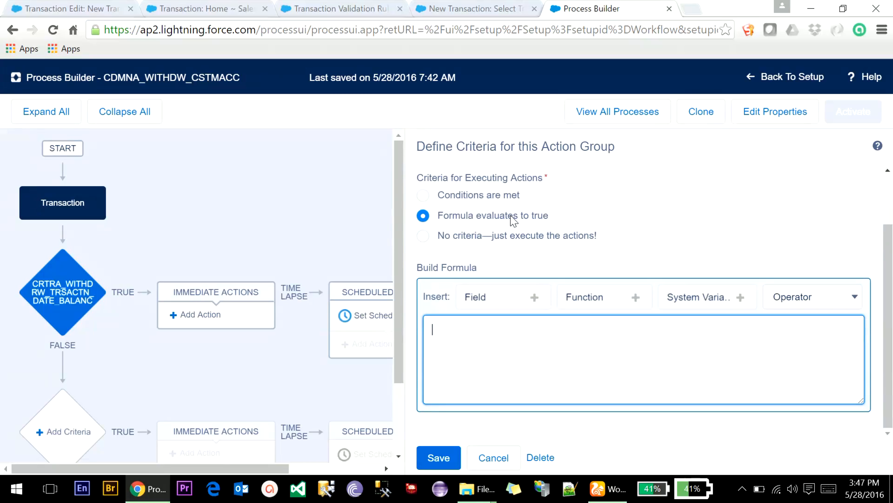
- Insert the transaction's Record Type ID > Record Type Name field into the criteria formula
{"action": "left_click", "coordinate": [474, 302]}
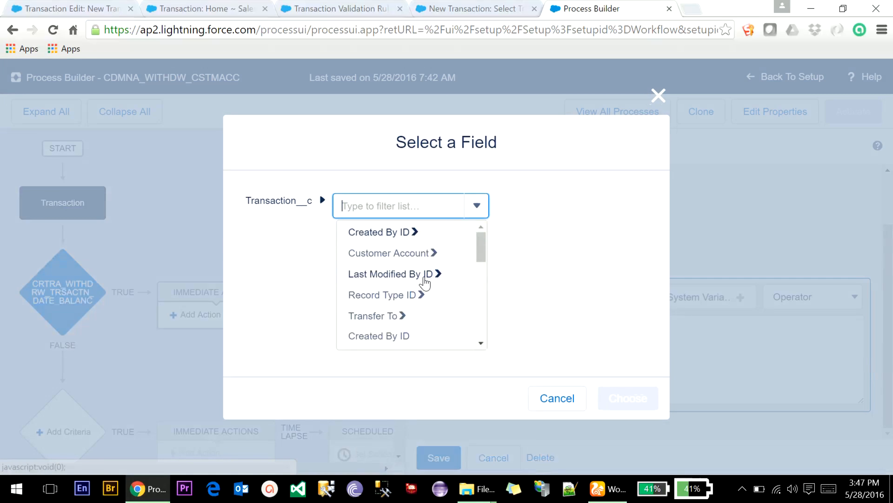
{"action": "left_click", "coordinate": [386, 295]}
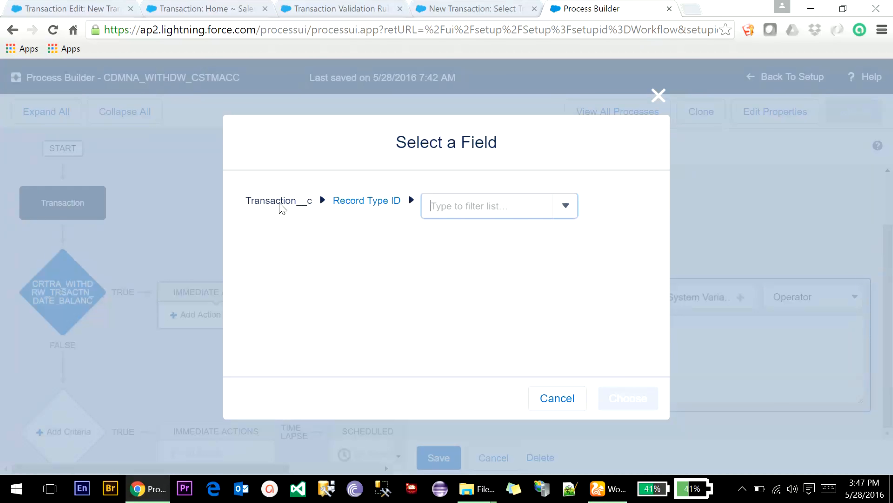
{"action": "scroll", "coordinate": [498, 310], "scroll_direction": "down", "scroll_amount": 5}
{"action": "left_click", "coordinate": [499, 296]}
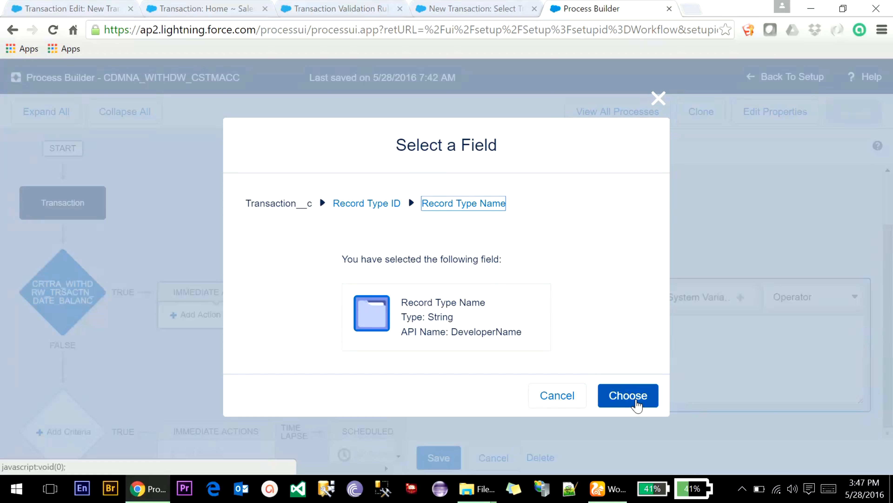
{"action": "left_click", "coordinate": [639, 402]}
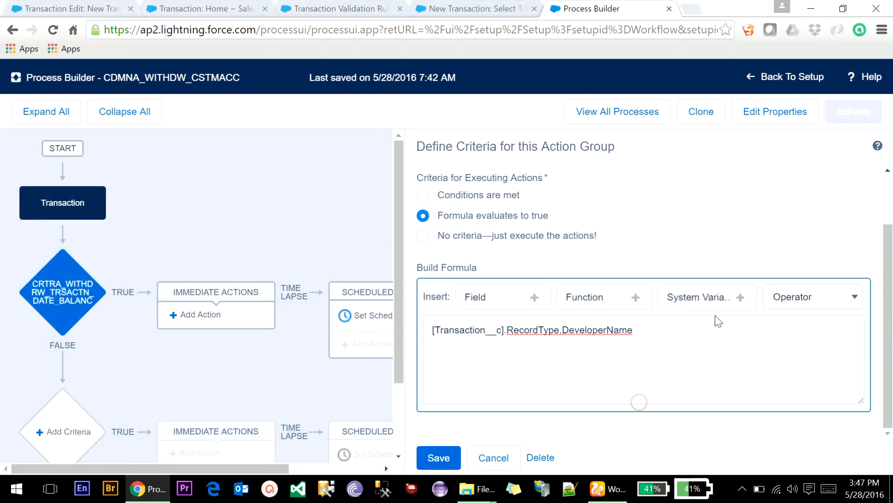
{"action": "left_click", "coordinate": [655, 333]}
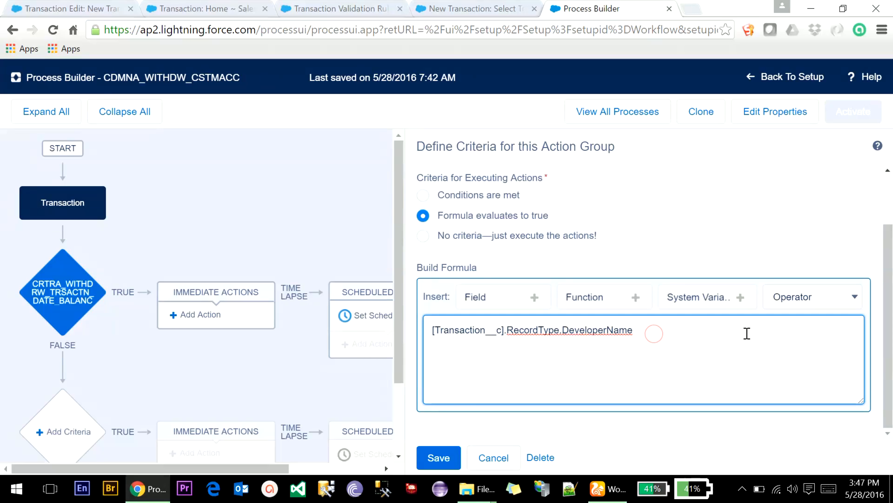
- Base the criteria on conditions being met and set the first condition's field to Record Type ID > Record Type Name
{"action": "left_click", "coordinate": [515, 197]}
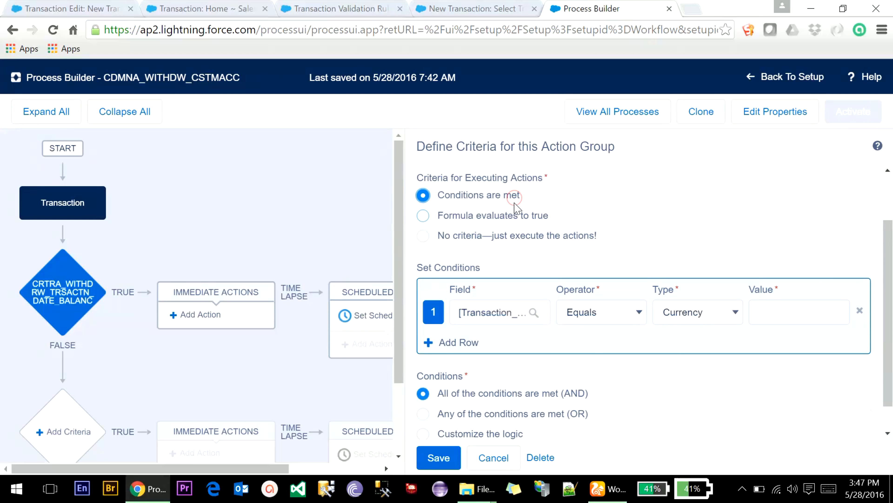
{"action": "left_click", "coordinate": [531, 313]}
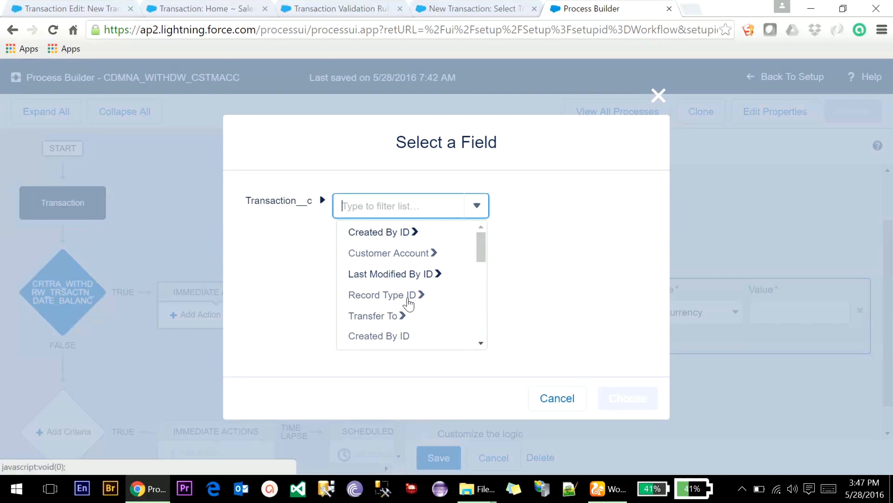
{"action": "left_click", "coordinate": [409, 295]}
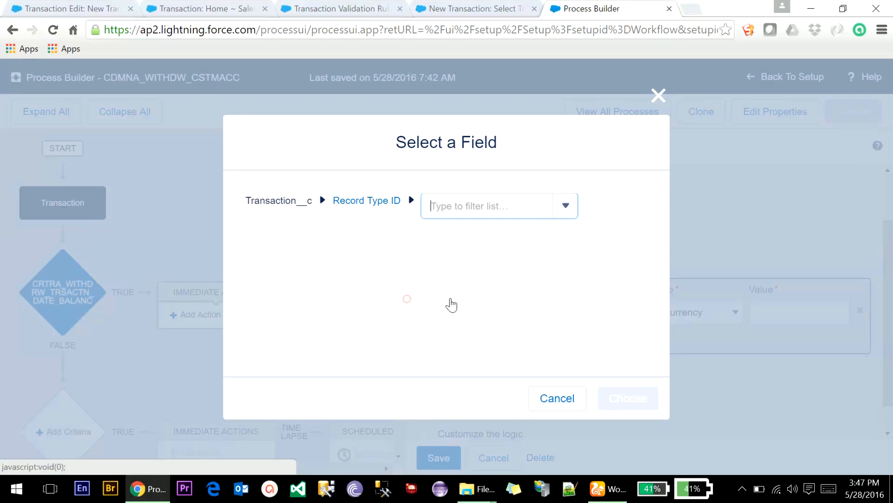
{"action": "scroll", "coordinate": [485, 333], "scroll_direction": "down", "scroll_amount": 5}
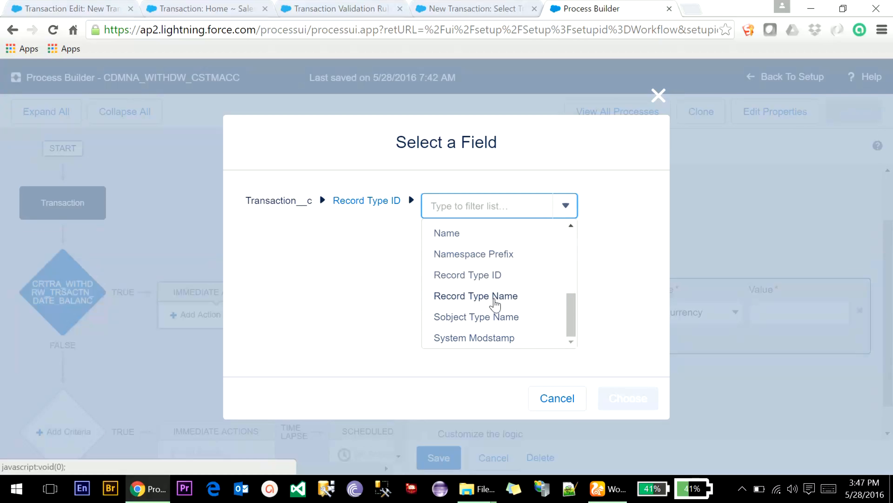
{"action": "left_click", "coordinate": [493, 298]}
{"action": "left_click", "coordinate": [646, 400]}
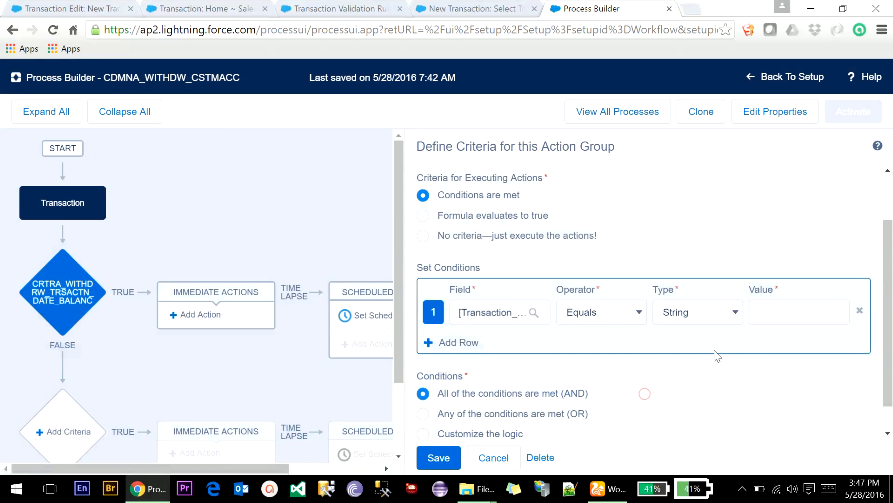
- Set the first condition's value to Withdrawal and save the criteria
{"action": "left_click", "coordinate": [781, 312]}
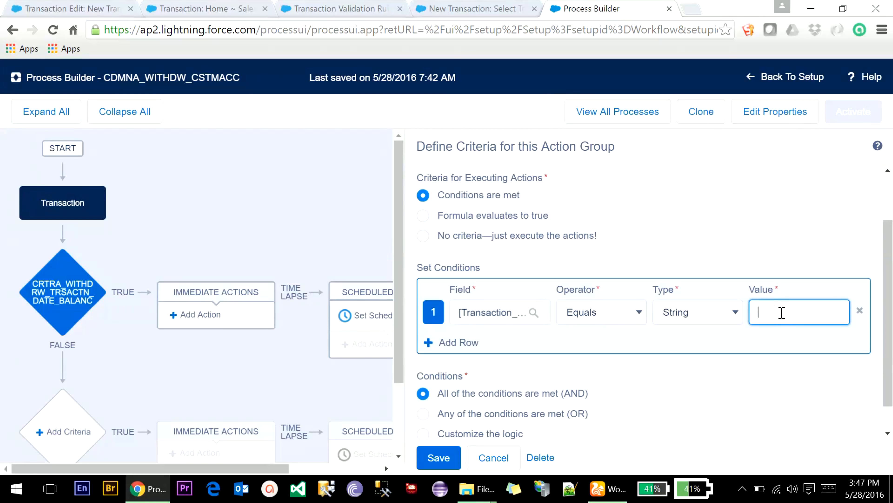
{"action": "type", "text": "Withdrawal"}
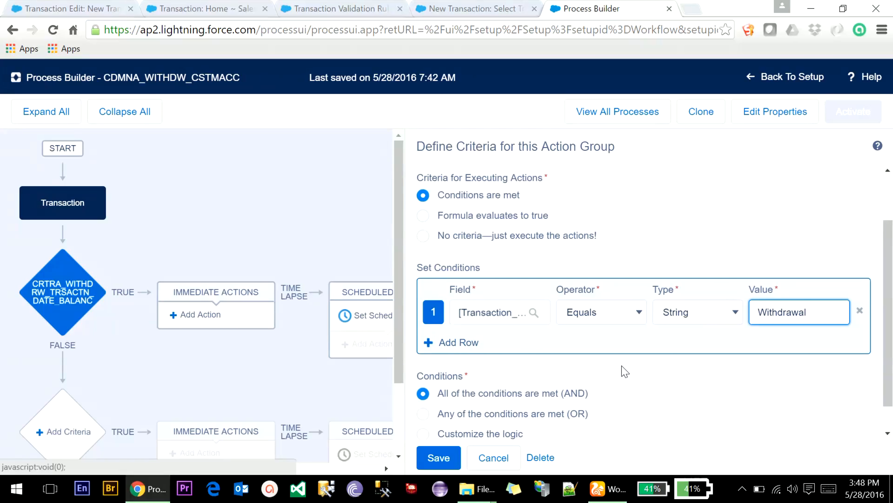
{"action": "scroll", "coordinate": [550, 371], "scroll_direction": "down", "scroll_amount": 1}
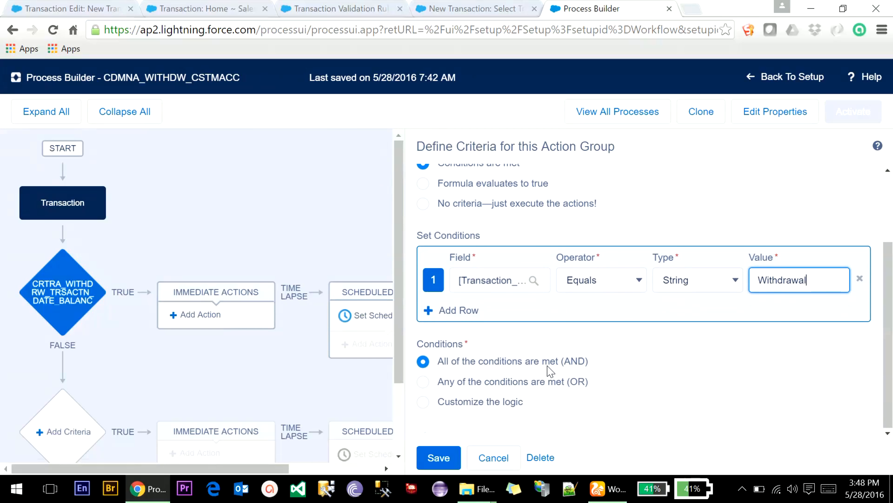
{"action": "left_click", "coordinate": [443, 458]}
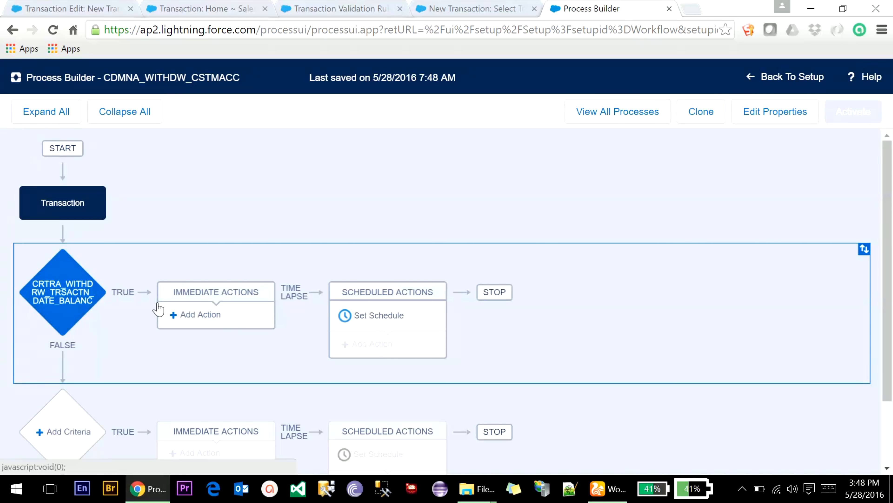
- Add an immediate action of type Update Records to the withdrawal criteria and name it ACTN_WITHDW_BALANCE_TRSC
{"action": "left_click", "coordinate": [205, 319]}
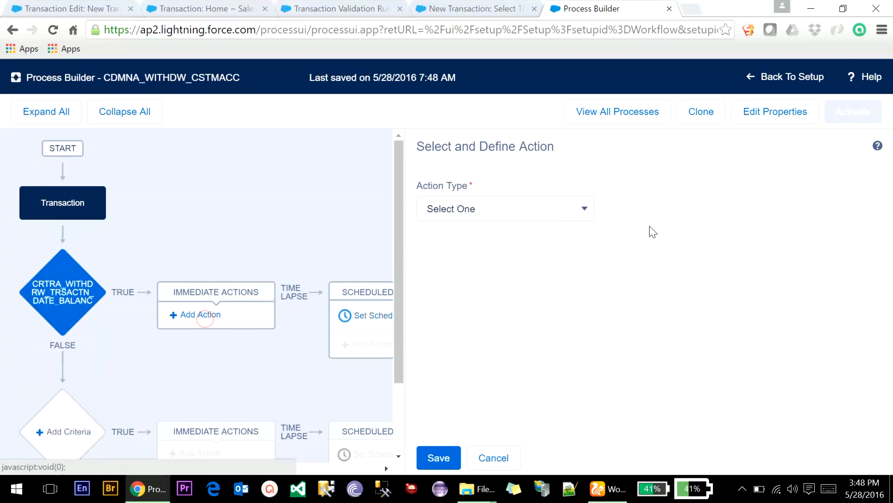
{"action": "left_click", "coordinate": [577, 211]}
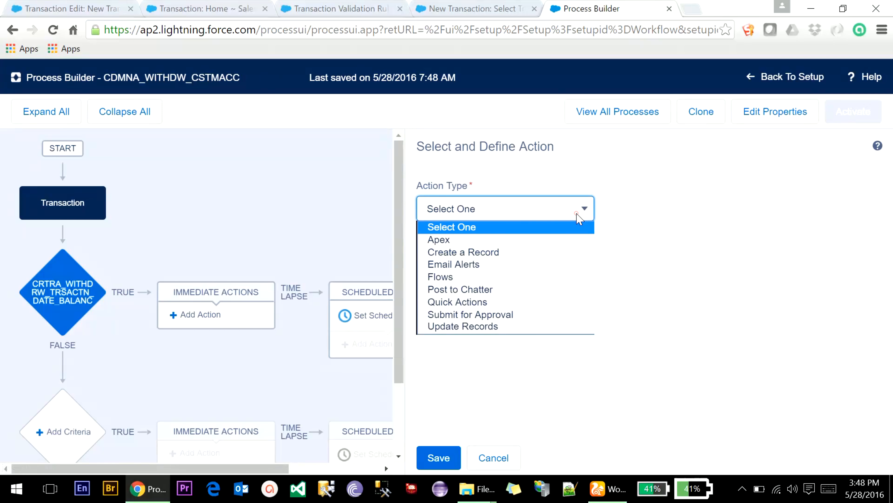
{"action": "left_click", "coordinate": [484, 327]}
{"action": "left_click", "coordinate": [458, 367]}
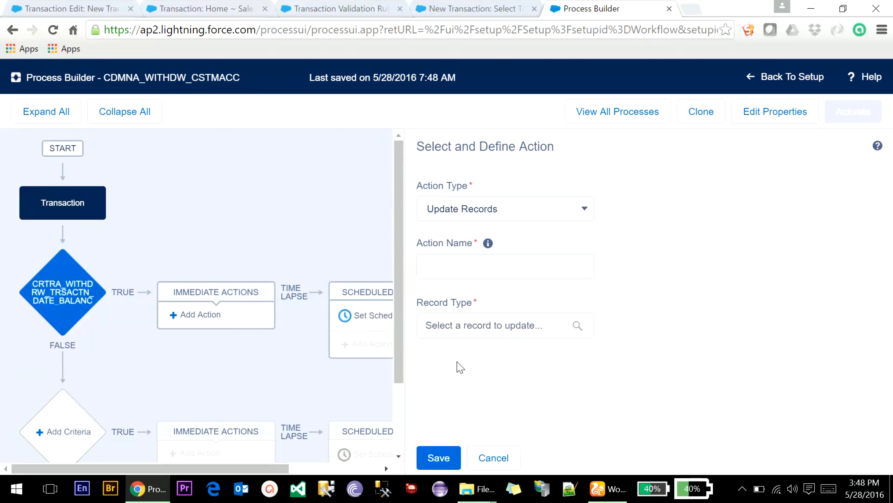
{"action": "left_click", "coordinate": [458, 272]}
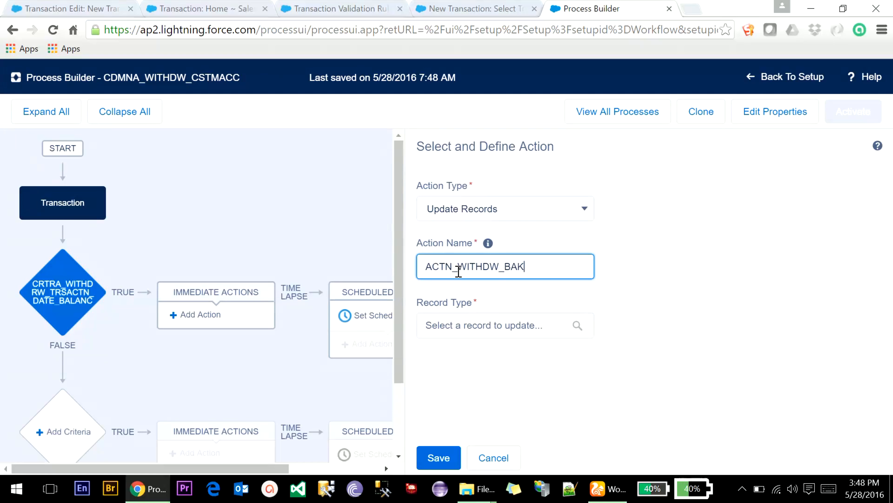
{"action": "key", "text": "BackSpace"}
{"action": "type", "text": "CTN"}
- Choose the Customer Account record related to Transaction__c as the record to update
{"action": "left_click", "coordinate": [469, 326]}
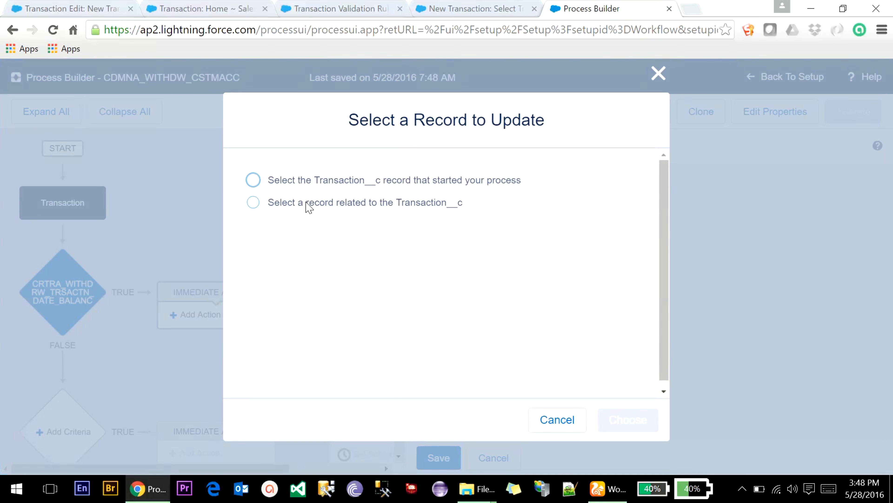
{"action": "left_click", "coordinate": [306, 202]}
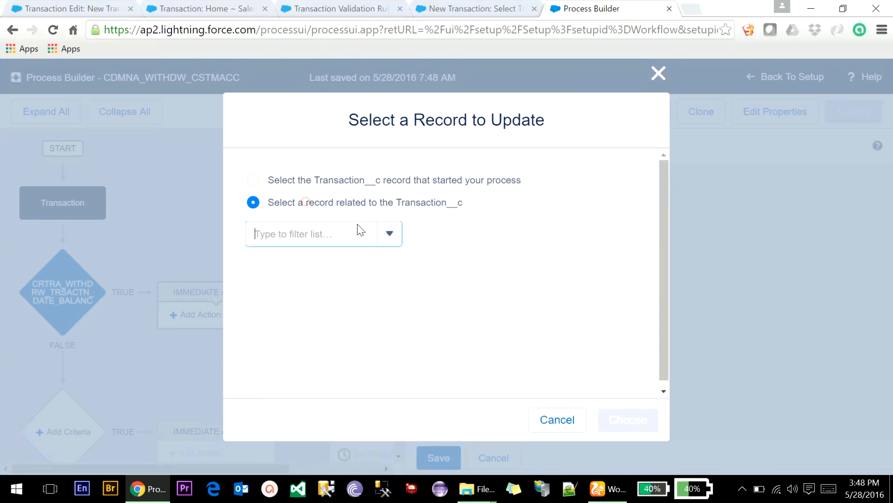
{"action": "left_click", "coordinate": [361, 230]}
{"action": "left_click", "coordinate": [332, 280]}
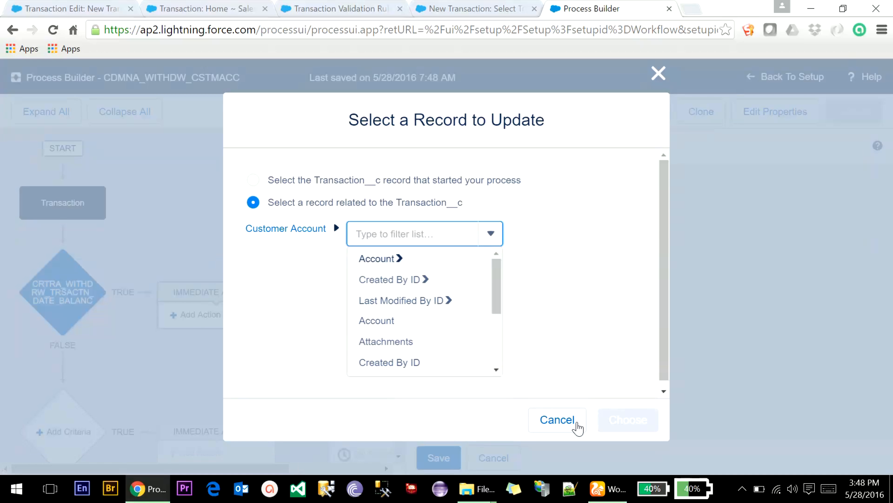
{"action": "left_click", "coordinate": [305, 230]}
{"action": "left_click", "coordinate": [305, 232]}
{"action": "scroll", "coordinate": [317, 317], "scroll_direction": "down", "scroll_amount": 3}
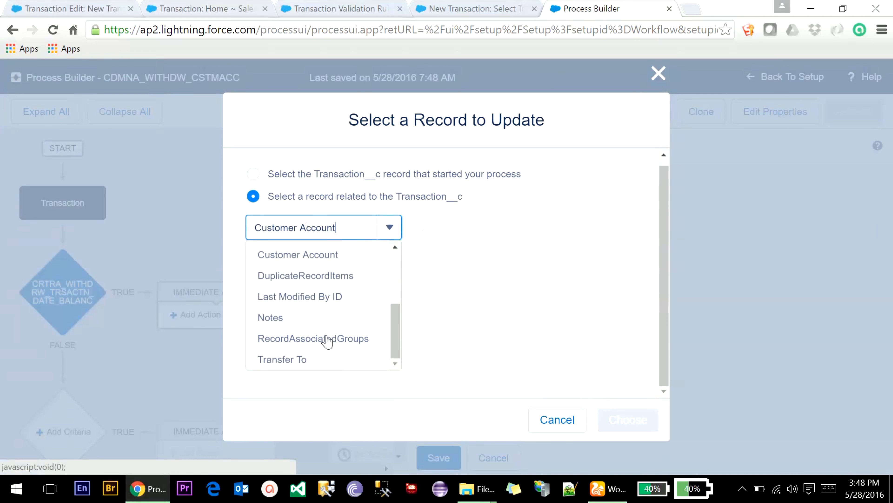
{"action": "left_click", "coordinate": [313, 254]}
{"action": "left_click", "coordinate": [614, 417]}
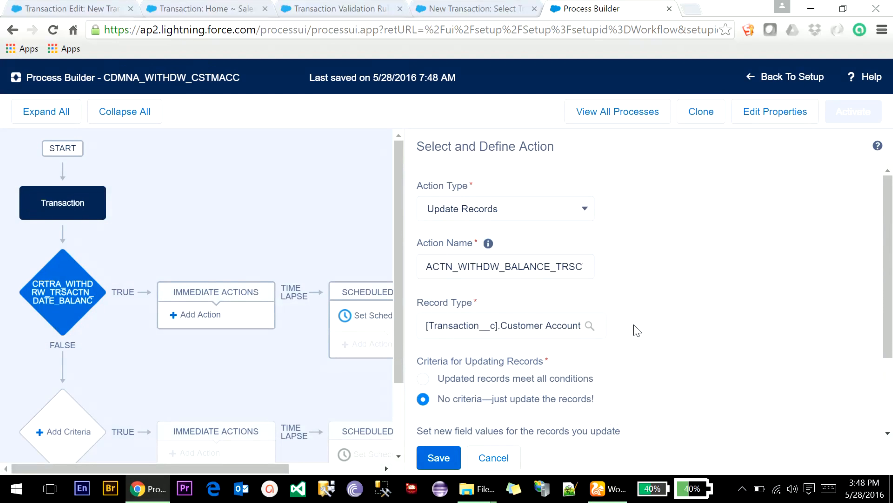
- Restrict the update to records meeting all conditions, with a filter on Balance using the Equals operator and the Formula type
{"action": "scroll", "coordinate": [727, 310], "scroll_direction": "down", "scroll_amount": 3}
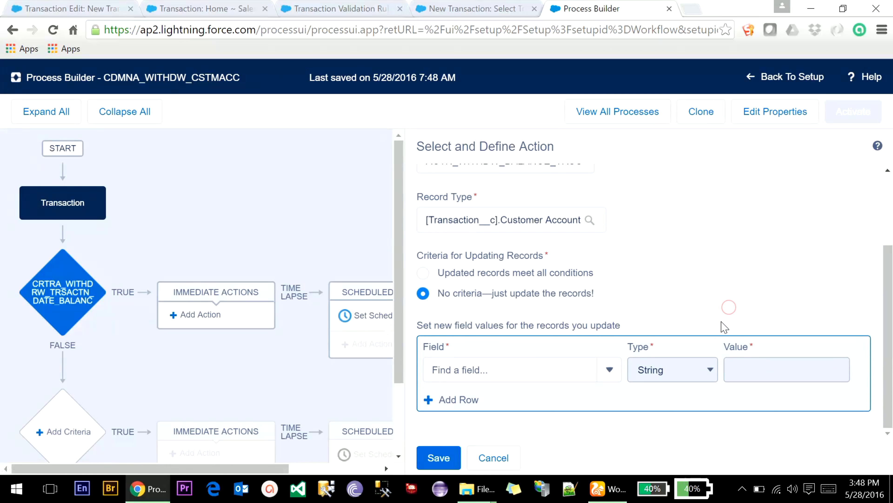
{"action": "left_click", "coordinate": [517, 275]}
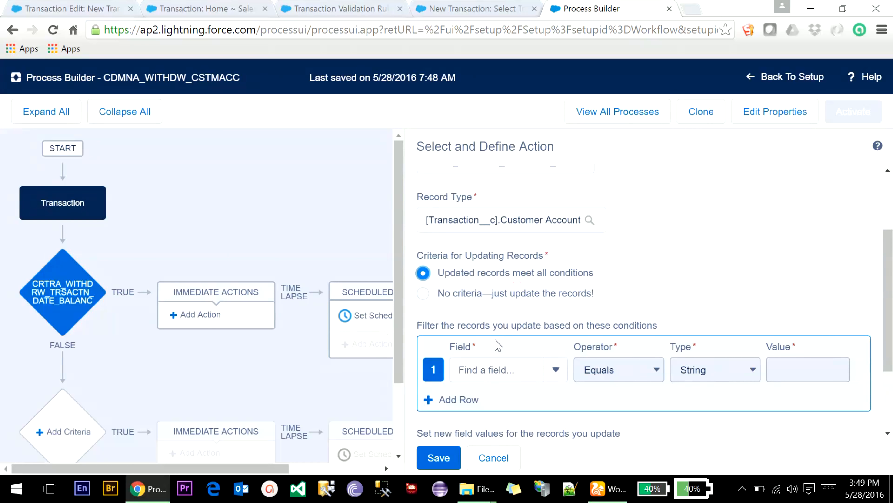
{"action": "left_click", "coordinate": [505, 373]}
{"action": "scroll", "coordinate": [520, 368], "scroll_direction": "down", "scroll_amount": 3}
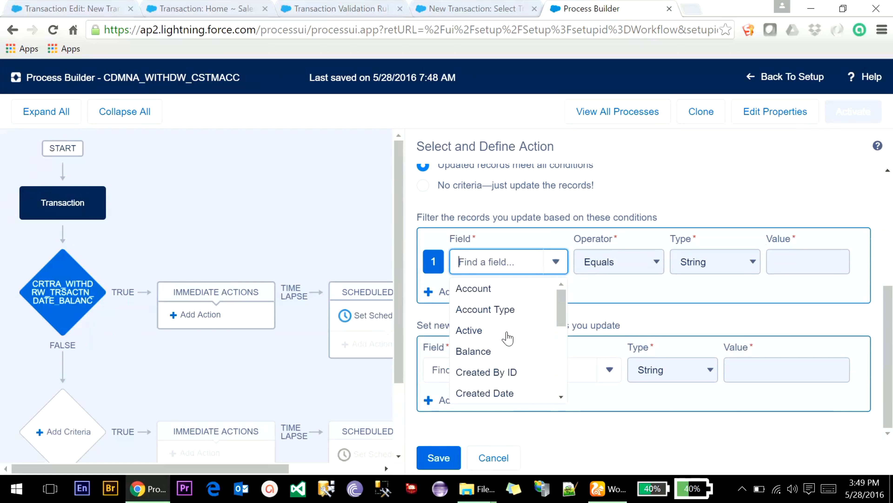
{"action": "left_click", "coordinate": [494, 352]}
{"action": "left_click", "coordinate": [610, 268]}
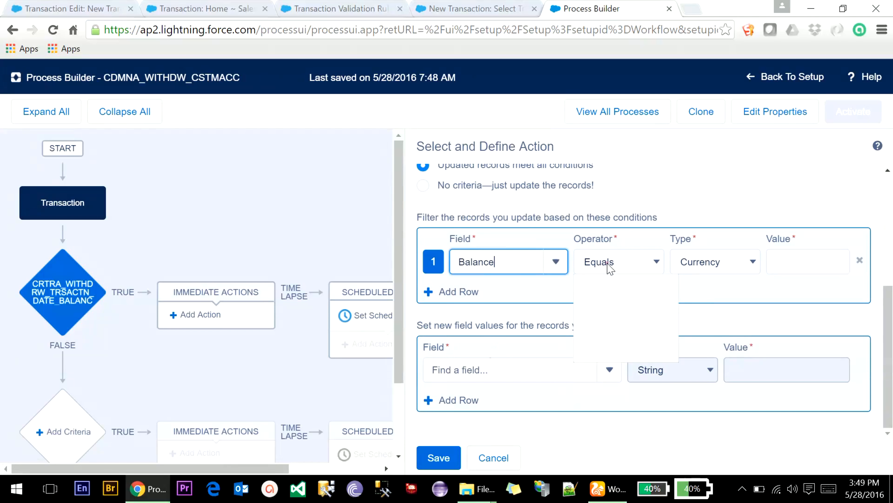
{"action": "left_click", "coordinate": [612, 267]}
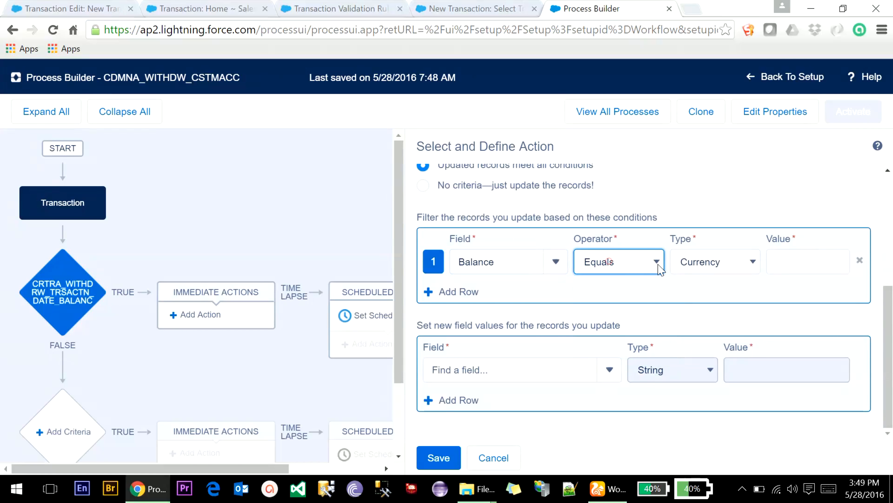
{"action": "left_click", "coordinate": [739, 268]}
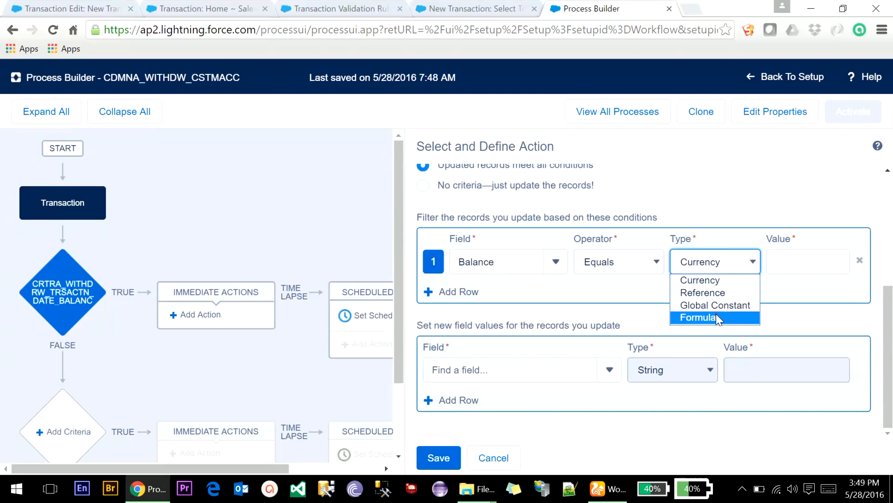
{"action": "left_click", "coordinate": [717, 315]}
- Start the Balance filter's formula with the Balance field of the transaction's Customer Account
{"action": "left_click", "coordinate": [809, 262]}
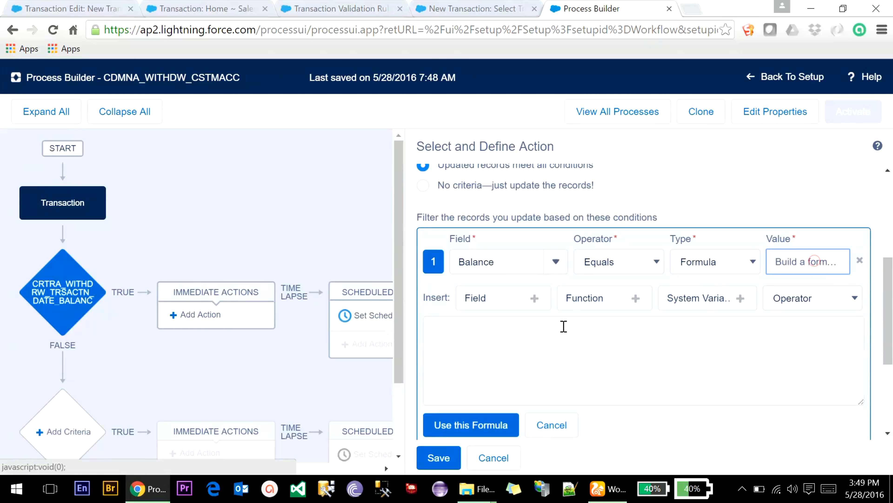
{"action": "left_click", "coordinate": [501, 298]}
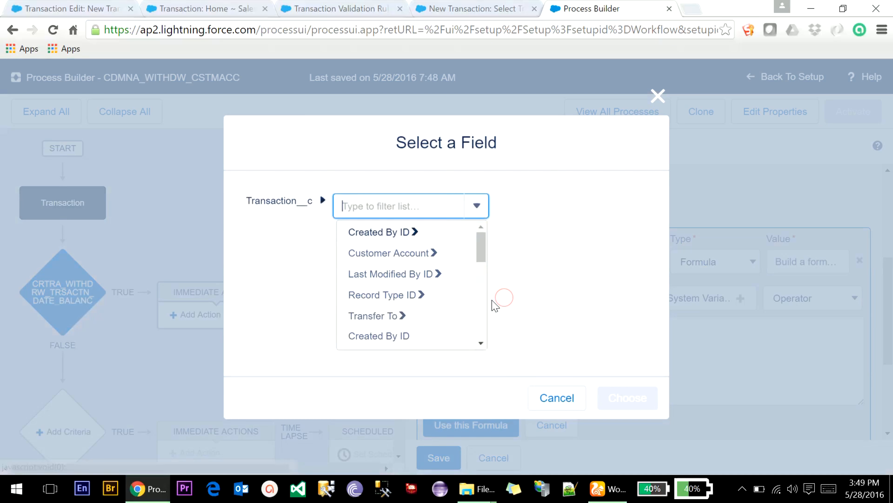
{"action": "left_click", "coordinate": [405, 252]}
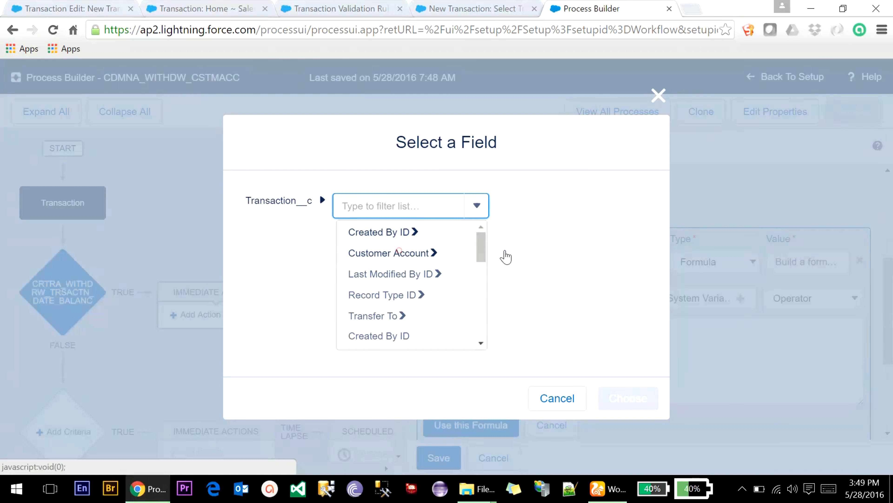
{"action": "scroll", "coordinate": [503, 301], "scroll_direction": "down", "scroll_amount": 3}
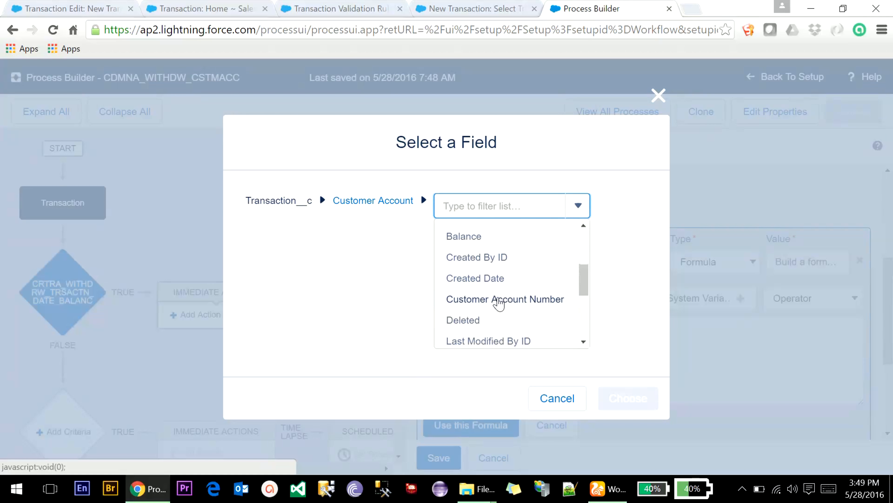
{"action": "left_click", "coordinate": [468, 235]}
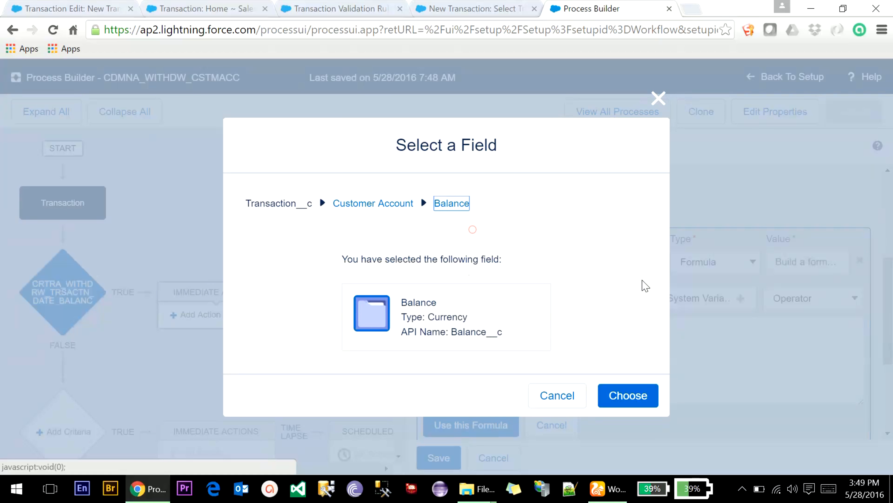
{"action": "left_click", "coordinate": [628, 398]}
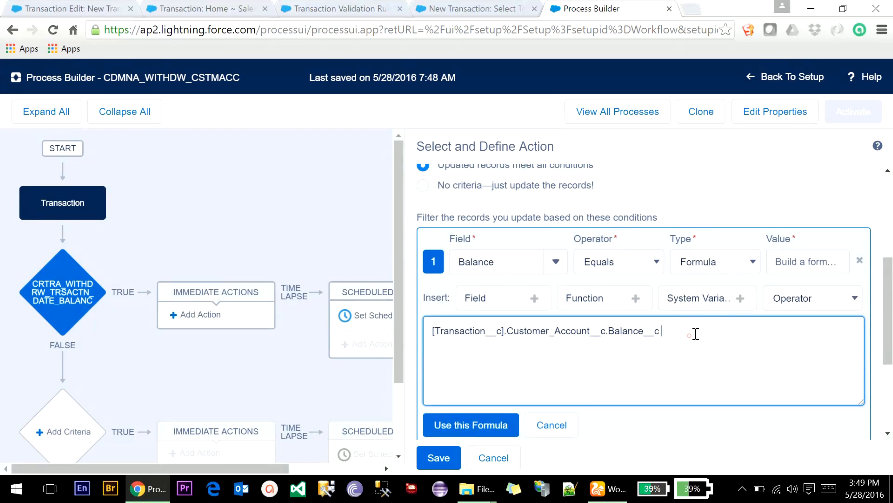
- Subtract the transaction's Transaction amount field in the filter formula, apply the formula and try to save the action
{"action": "left_click", "coordinate": [490, 299]}
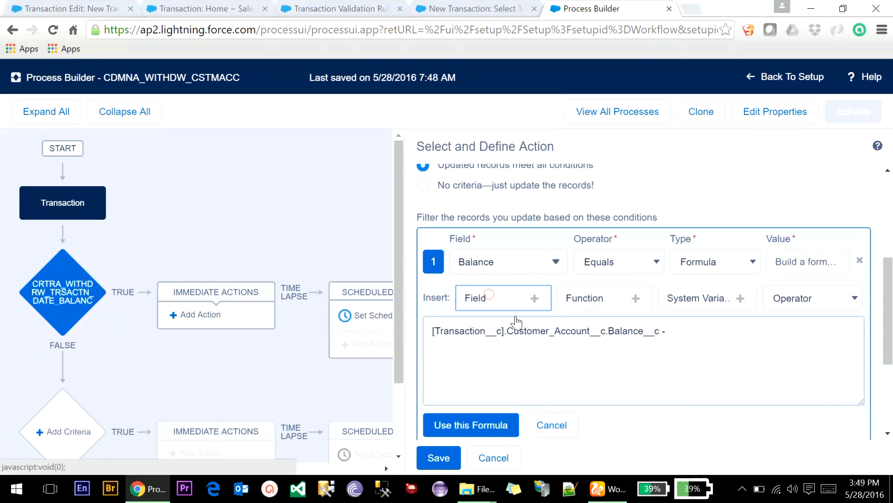
{"action": "scroll", "coordinate": [387, 311], "scroll_direction": "down", "scroll_amount": 3}
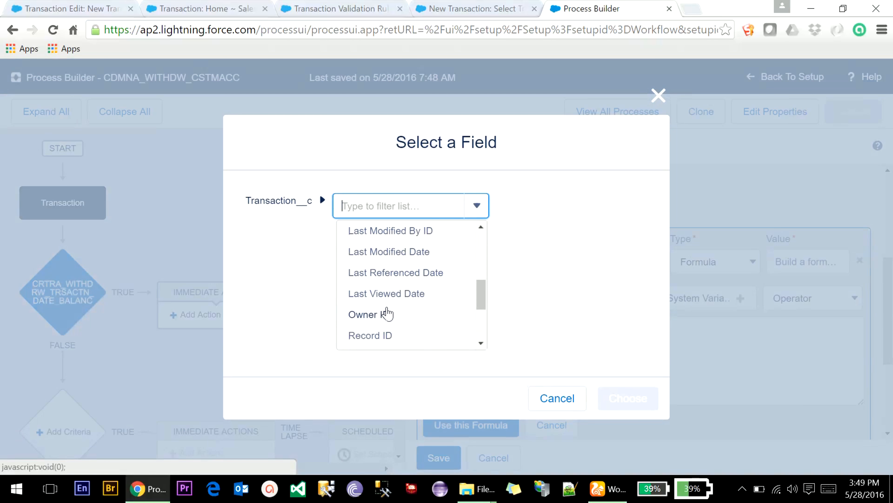
{"action": "scroll", "coordinate": [387, 313], "scroll_direction": "down", "scroll_amount": 3}
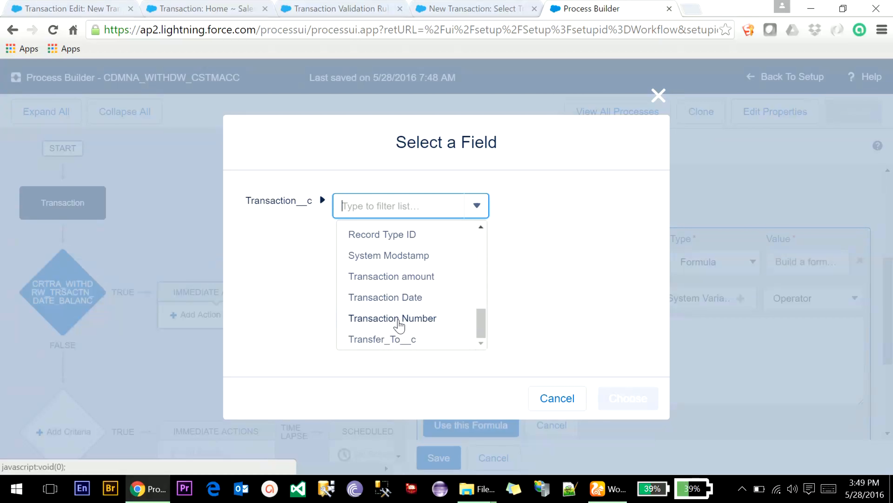
{"action": "left_click", "coordinate": [397, 277]}
{"action": "left_click", "coordinate": [633, 398]}
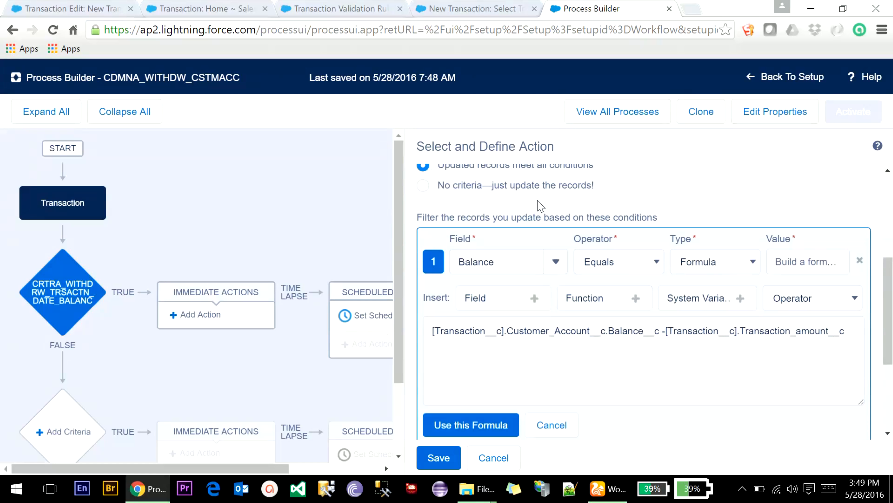
{"action": "left_click", "coordinate": [496, 426]}
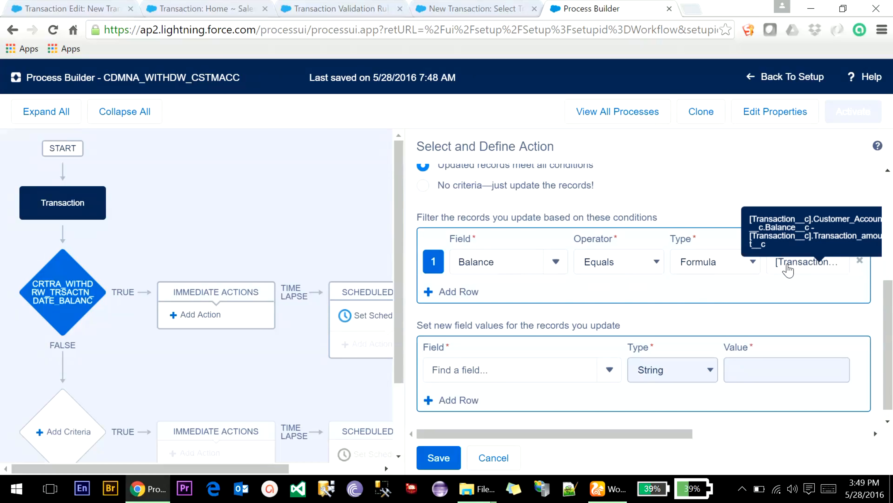
{"action": "left_click", "coordinate": [447, 465]}
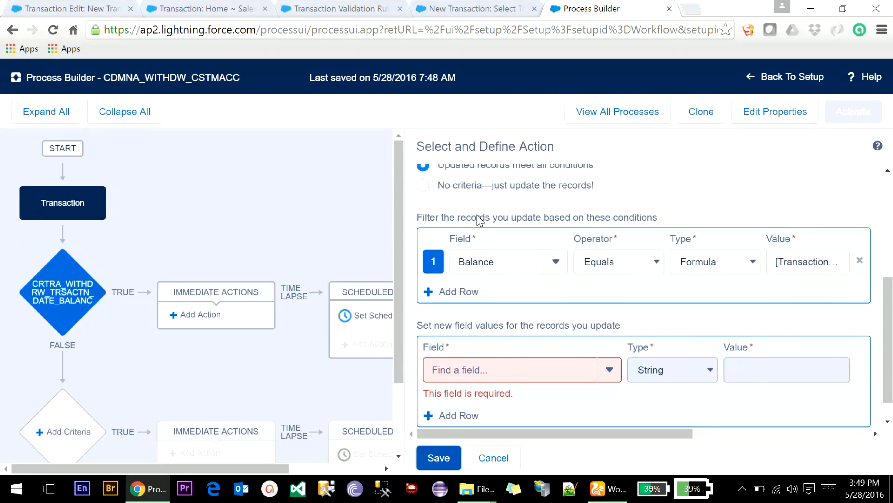
- Switch the action to update records without criteria, and choose Balance as the field to update with type Formula
{"action": "scroll", "coordinate": [480, 221], "scroll_direction": "up", "scroll_amount": 2}
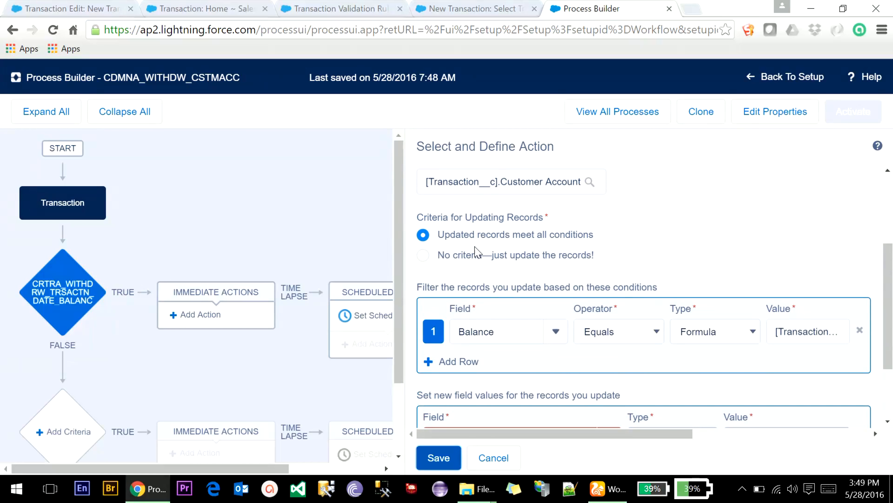
{"action": "left_click", "coordinate": [466, 256]}
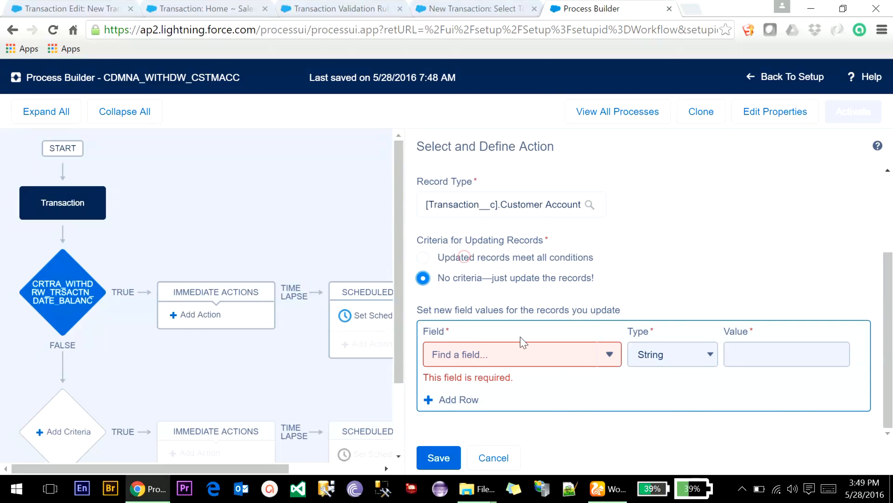
{"action": "left_click", "coordinate": [494, 347]}
{"action": "scroll", "coordinate": [650, 329], "scroll_direction": "down", "scroll_amount": 2}
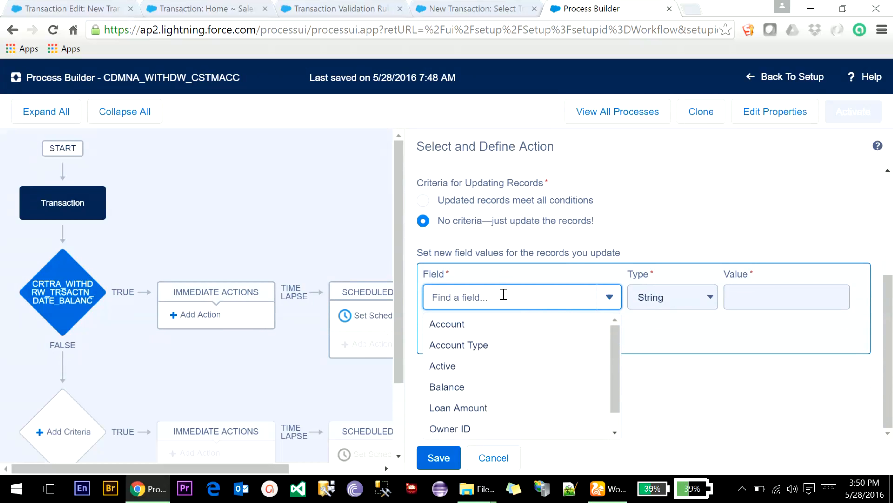
{"action": "left_click", "coordinate": [474, 387]}
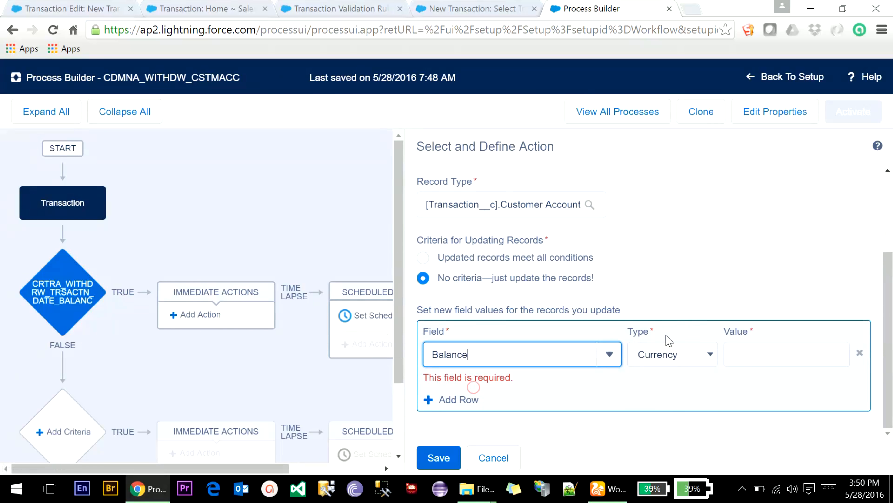
{"action": "left_click", "coordinate": [670, 354]}
{"action": "left_click", "coordinate": [665, 408]}
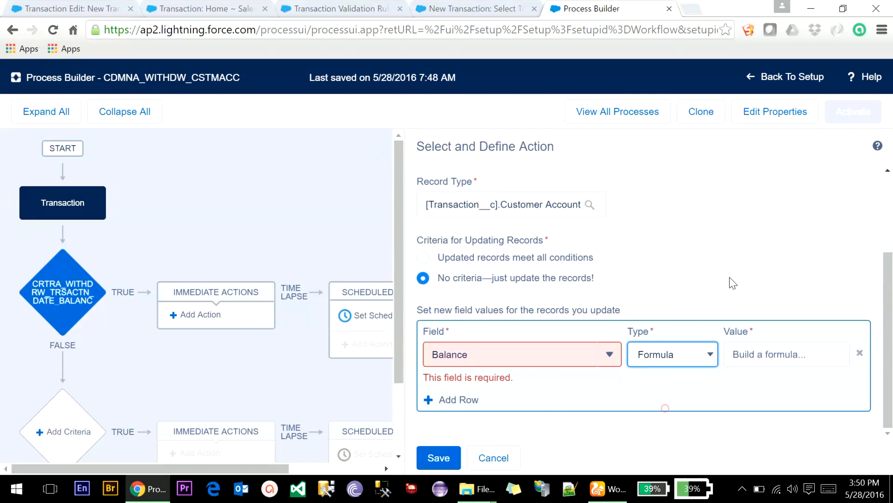
- Start the new Balance value's formula with [Transaction__c].Customer_Account__c.Balance__c
{"action": "left_click", "coordinate": [788, 354]}
{"action": "scroll", "coordinate": [574, 279], "scroll_direction": "down", "scroll_amount": 5}
{"action": "left_click", "coordinate": [481, 243]}
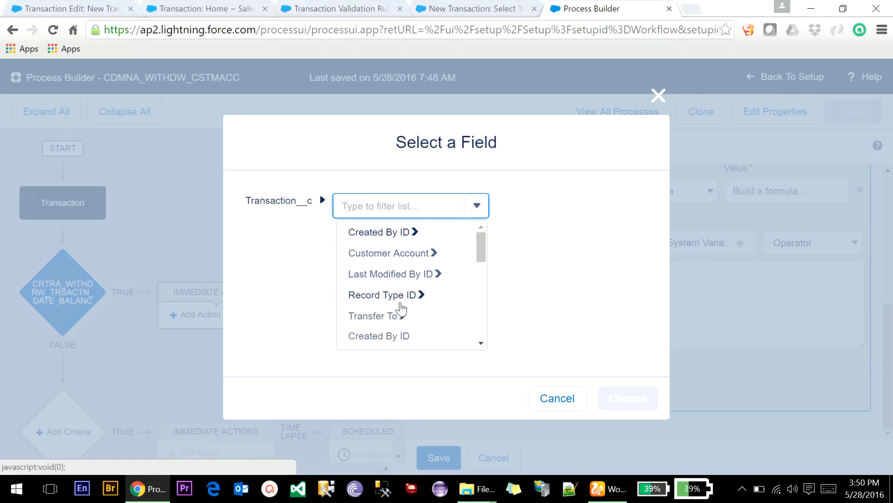
{"action": "scroll", "coordinate": [400, 309], "scroll_direction": "down", "scroll_amount": 3}
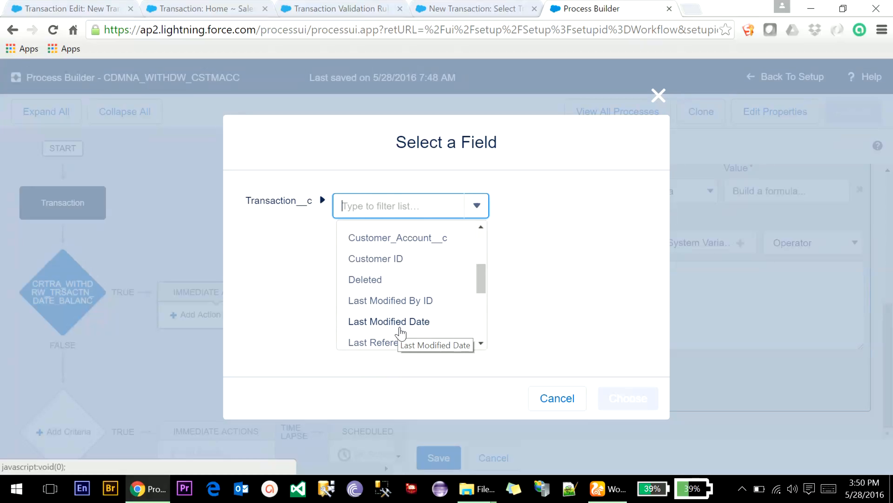
{"action": "scroll", "coordinate": [401, 283], "scroll_direction": "down", "scroll_amount": 4}
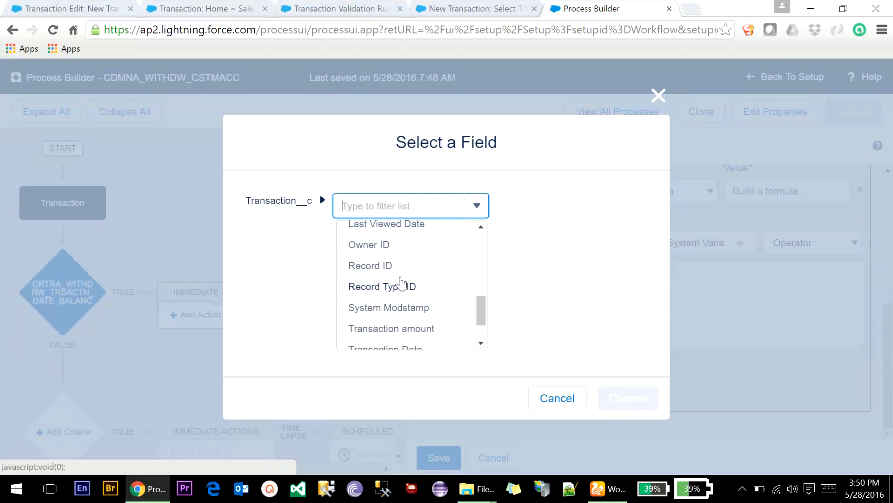
{"action": "scroll", "coordinate": [397, 305], "scroll_direction": "up", "scroll_amount": 5}
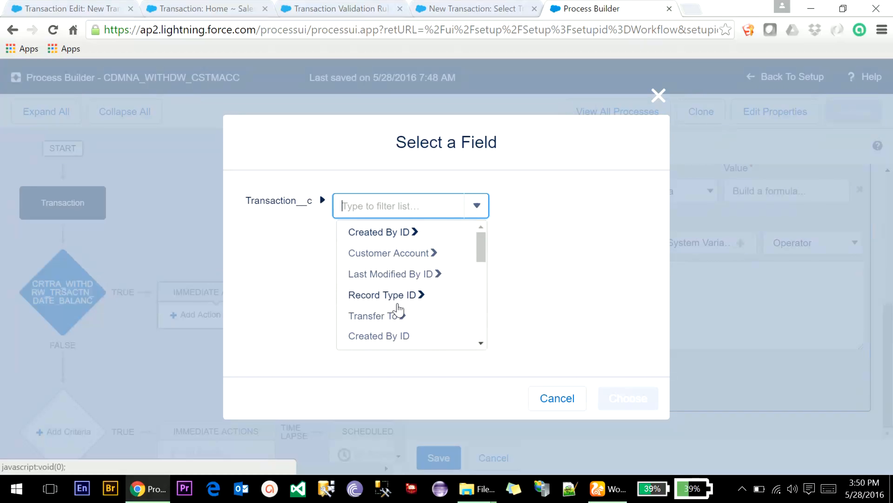
{"action": "left_click", "coordinate": [478, 258]}
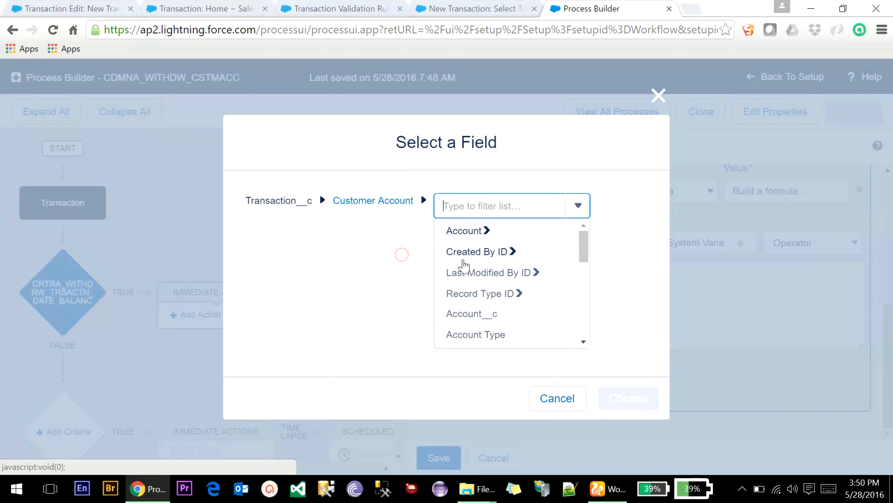
{"action": "scroll", "coordinate": [494, 330], "scroll_direction": "down", "scroll_amount": 3}
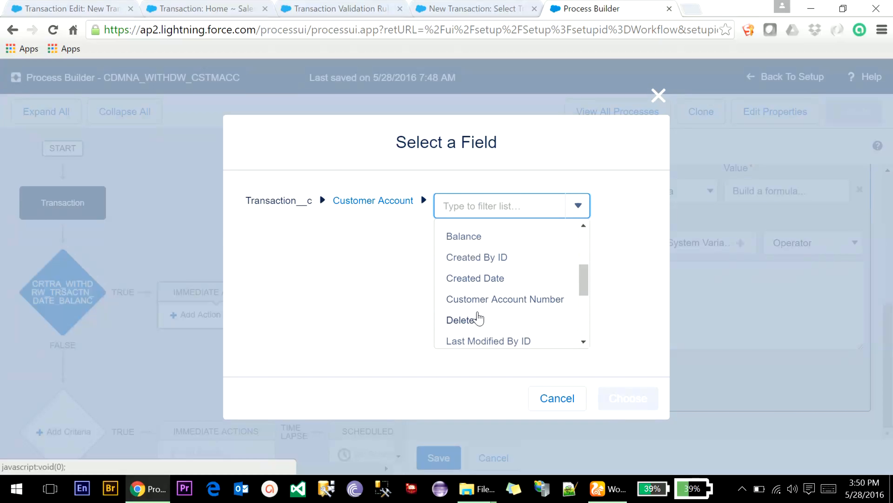
{"action": "left_click", "coordinate": [464, 236]}
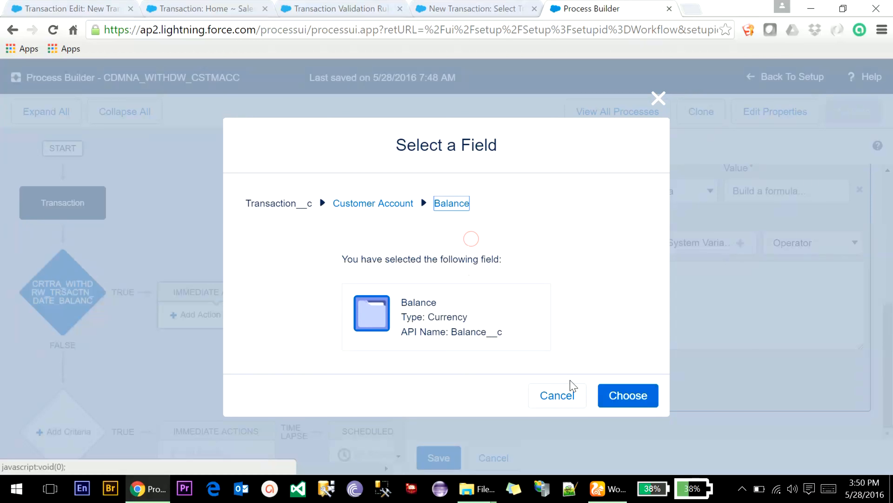
{"action": "left_click", "coordinate": [625, 394]}
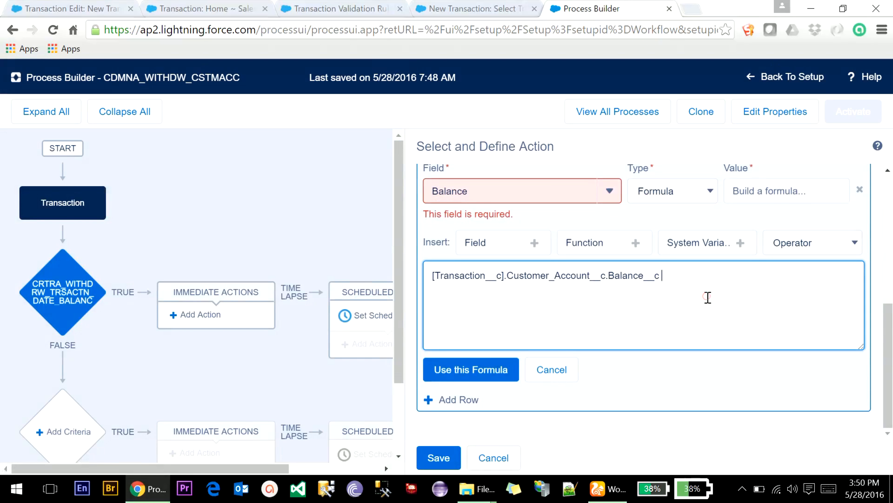
- Subtract [Transaction__c].Transaction_amount__c in the new Balance value's formula and apply the formula
{"action": "left_click", "coordinate": [510, 255]}
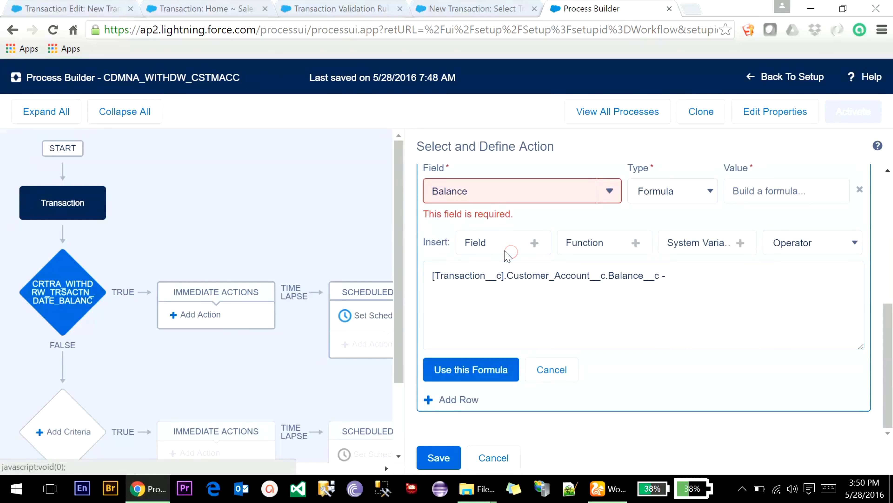
{"action": "scroll", "coordinate": [429, 296], "scroll_direction": "down", "scroll_amount": 5}
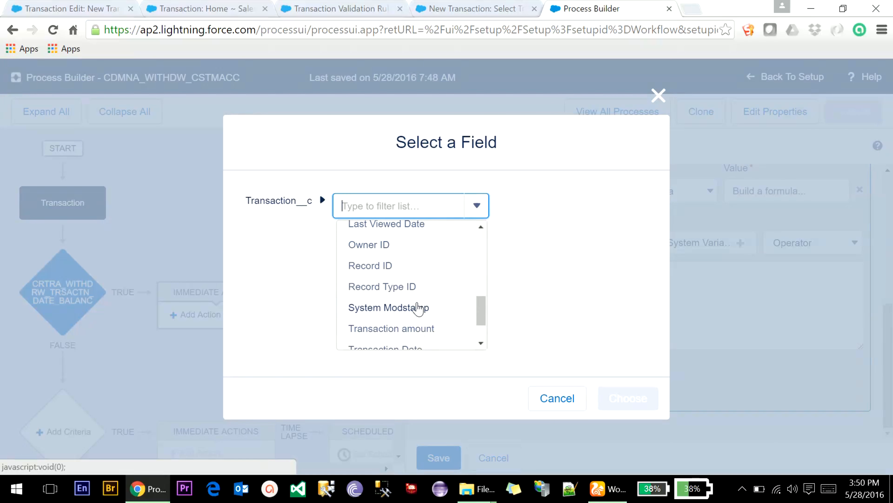
{"action": "left_click", "coordinate": [410, 329]}
{"action": "left_click", "coordinate": [625, 396]}
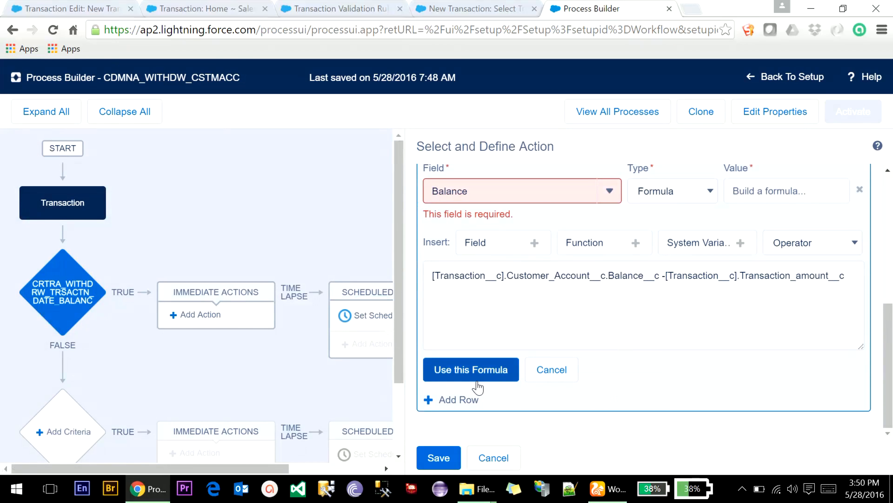
{"action": "left_click", "coordinate": [472, 376]}
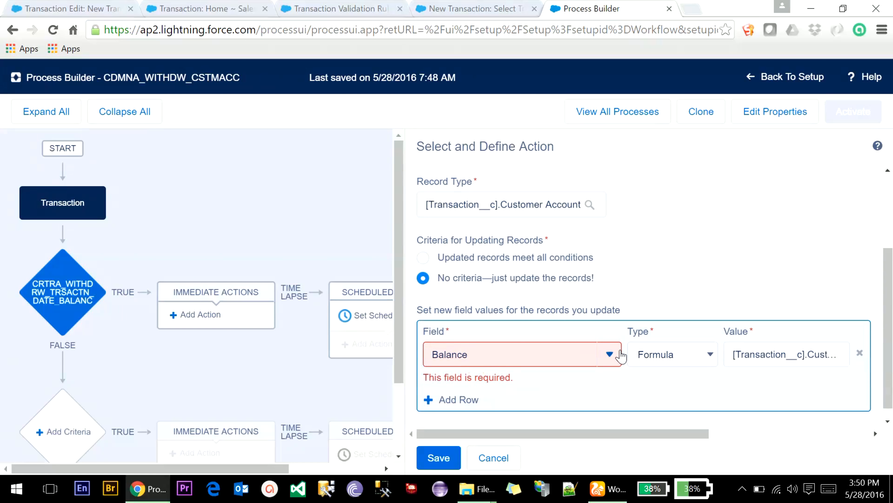
- Save the withdrawal balance update action and activate the process
{"action": "scroll", "coordinate": [690, 376], "scroll_direction": "down", "scroll_amount": 1}
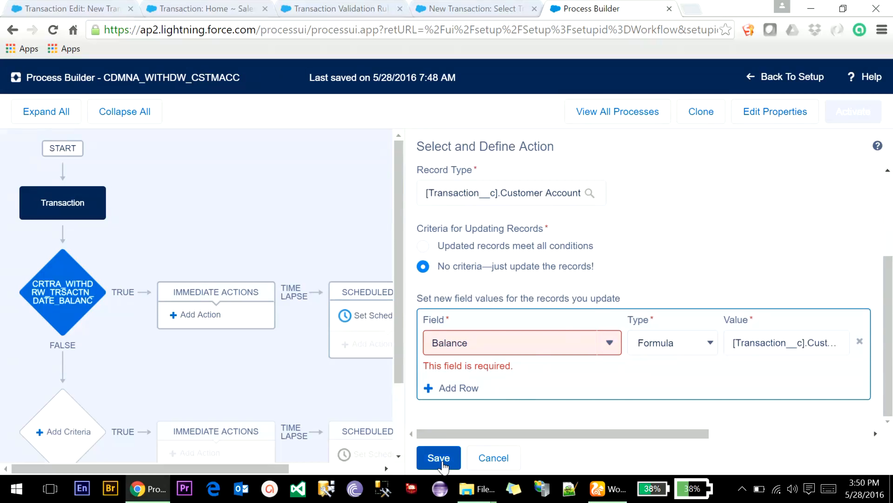
{"action": "left_click", "coordinate": [438, 458]}
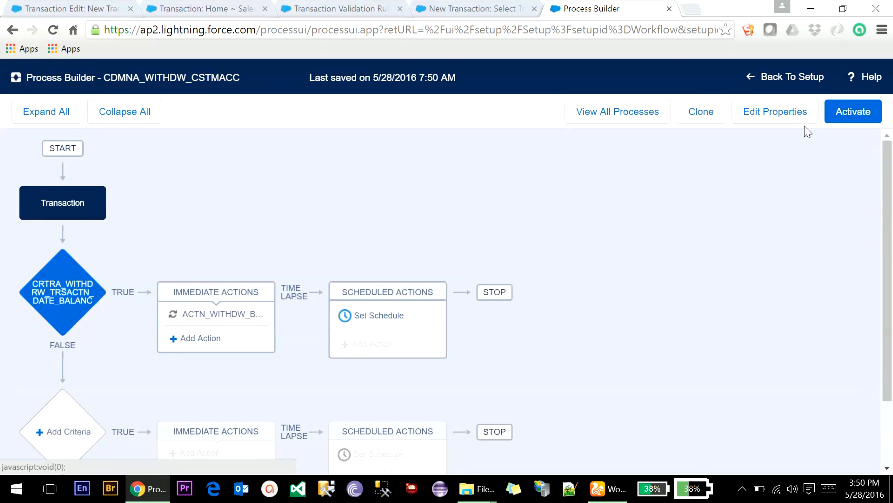
{"action": "left_click", "coordinate": [853, 112]}
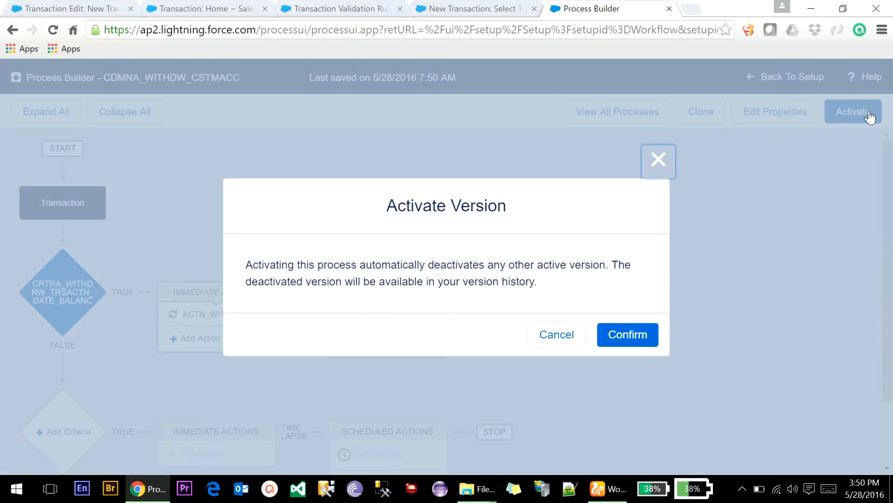
{"action": "left_click", "coordinate": [633, 340]}
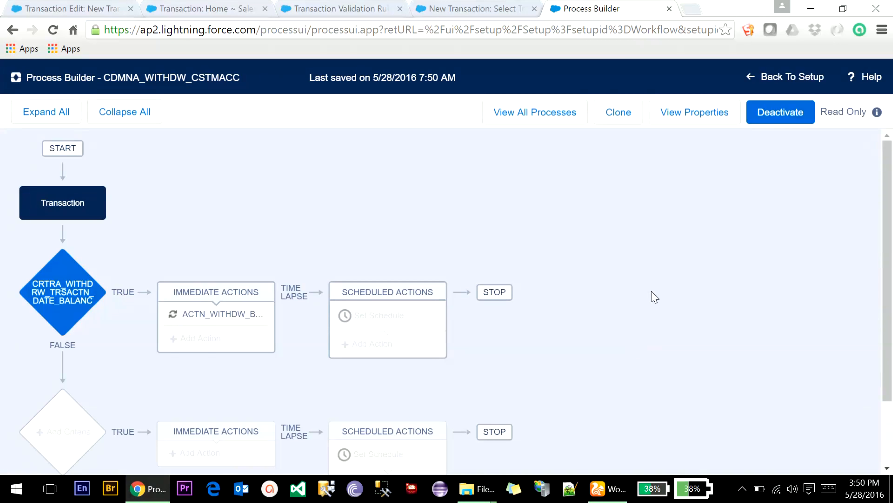
- Start a new transaction with the Withdrawal record type
{"action": "left_click", "coordinate": [317, 8]}
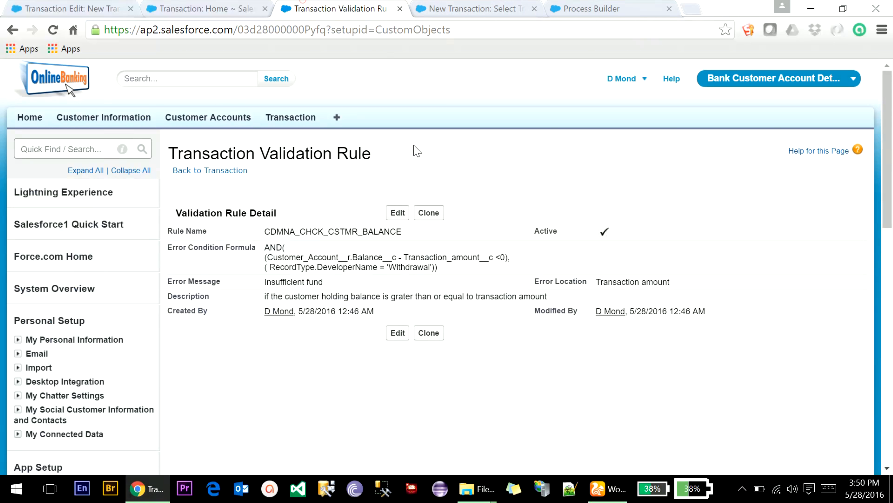
{"action": "left_click", "coordinate": [283, 121]}
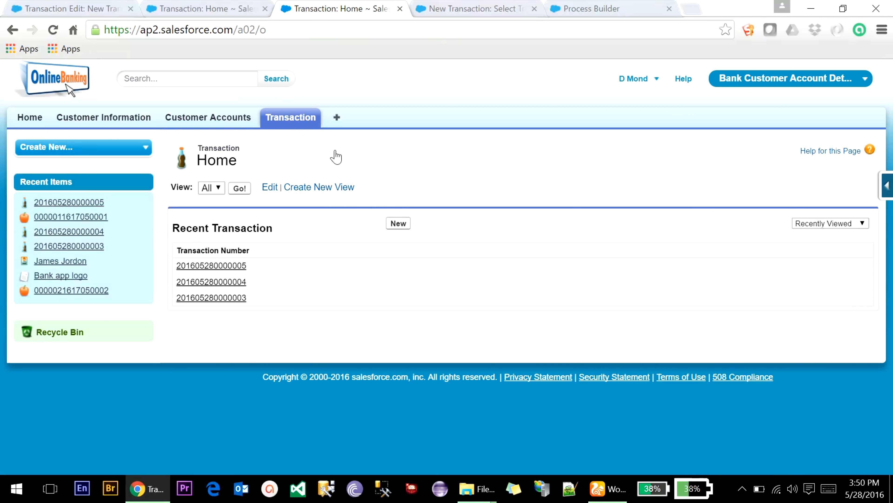
{"action": "left_click", "coordinate": [397, 223]}
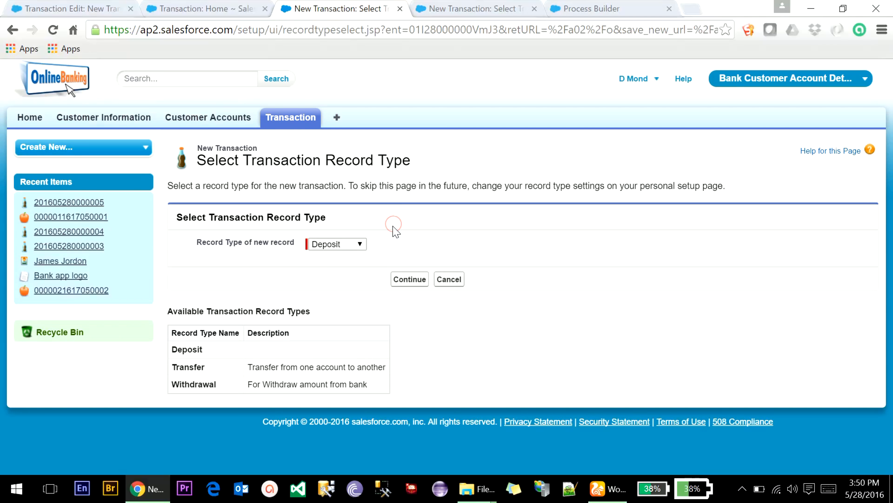
{"action": "left_click", "coordinate": [360, 244]}
{"action": "left_click", "coordinate": [348, 277]}
{"action": "left_click", "coordinate": [417, 283]}
- Fill in the withdrawal with the customer account number, amount 500, date 5/28/2016 and the customer ID
{"action": "left_click", "coordinate": [371, 242]}
{"action": "left_click", "coordinate": [368, 263]}
{"action": "left_click", "coordinate": [368, 260]}
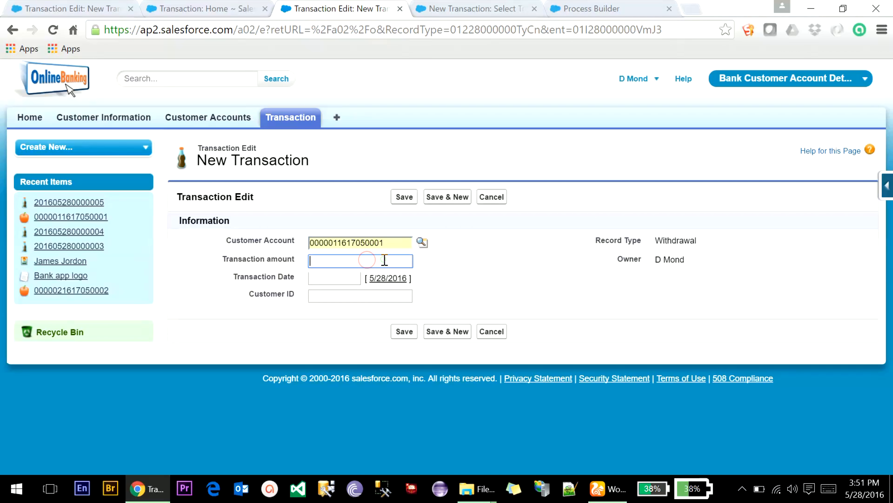
{"action": "left_click", "coordinate": [364, 282]}
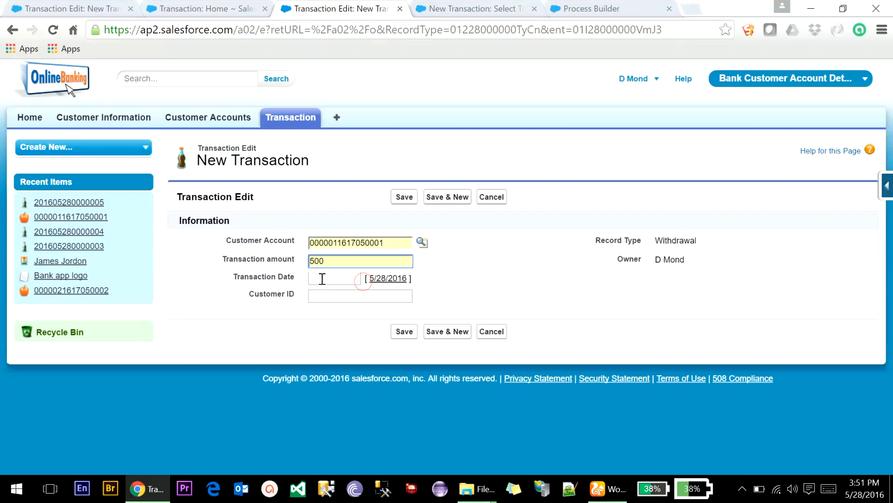
{"action": "left_click", "coordinate": [321, 278]}
{"action": "left_click", "coordinate": [428, 357]}
{"action": "left_click", "coordinate": [332, 296]}
{"action": "left_click", "coordinate": [341, 311]}
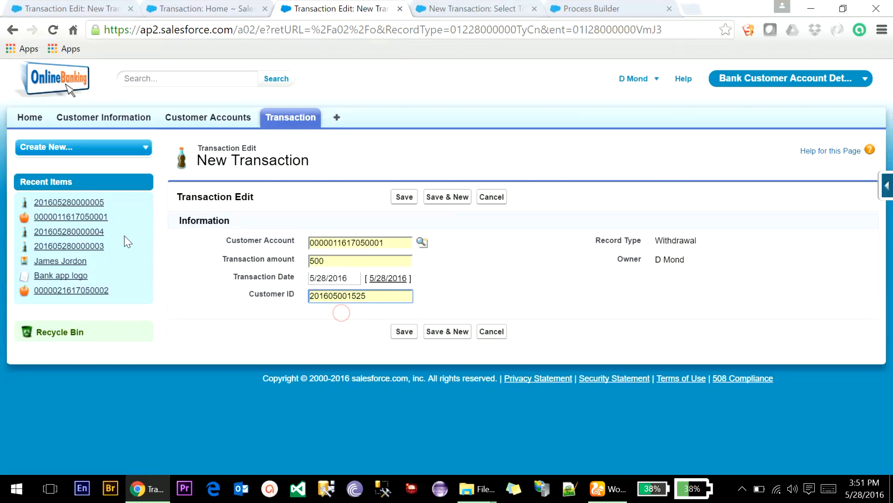
- Read the customer account's balance in a separate tab and save the withdrawal transaction
{"action": "middle_click", "coordinate": [101, 221]}
{"action": "left_click", "coordinate": [403, 7]}
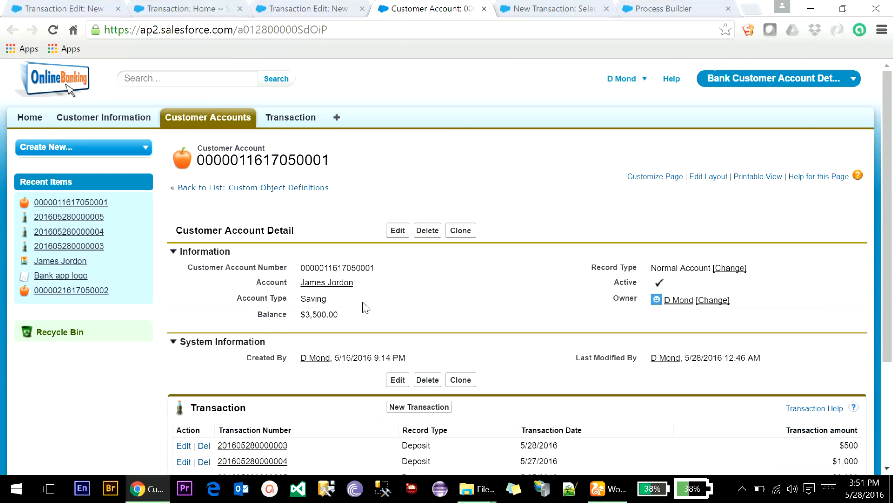
{"action": "left_click", "coordinate": [311, 7]}
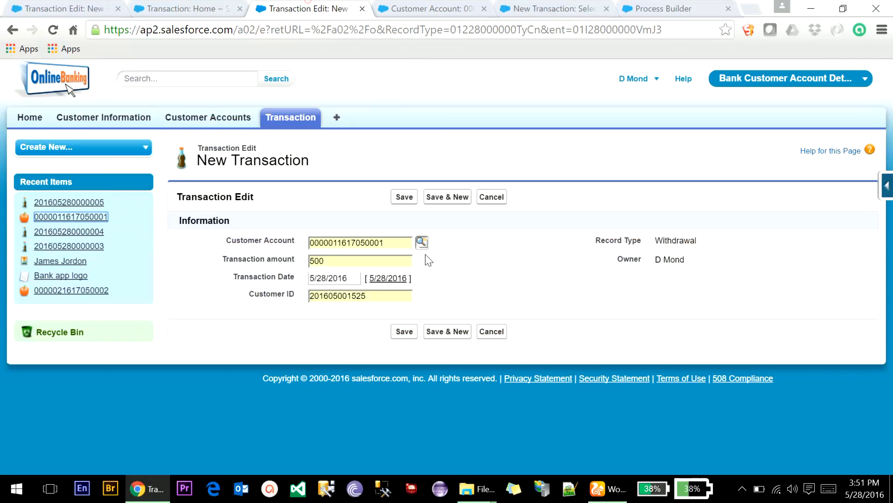
{"action": "left_click", "coordinate": [404, 198]}
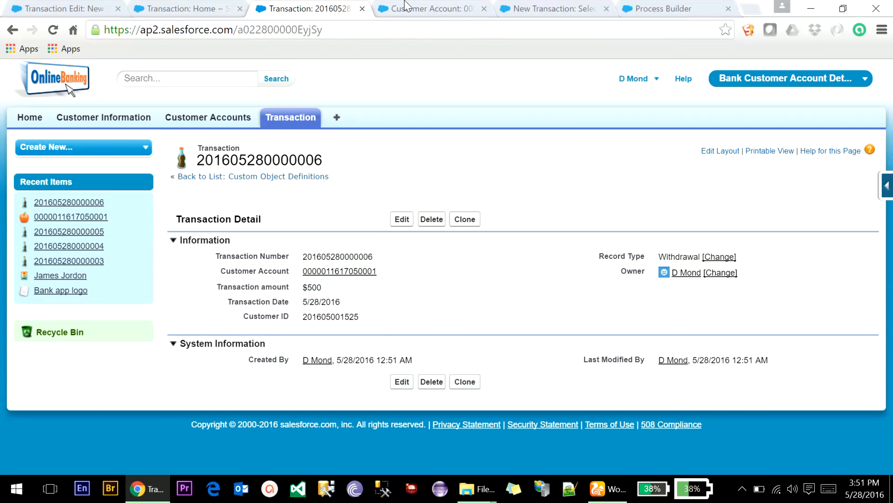
- Reload the customer account record and check its balance and related transactions
{"action": "left_click", "coordinate": [407, 6]}
{"action": "left_click", "coordinate": [294, 29]}
{"action": "key", "text": "Return"}
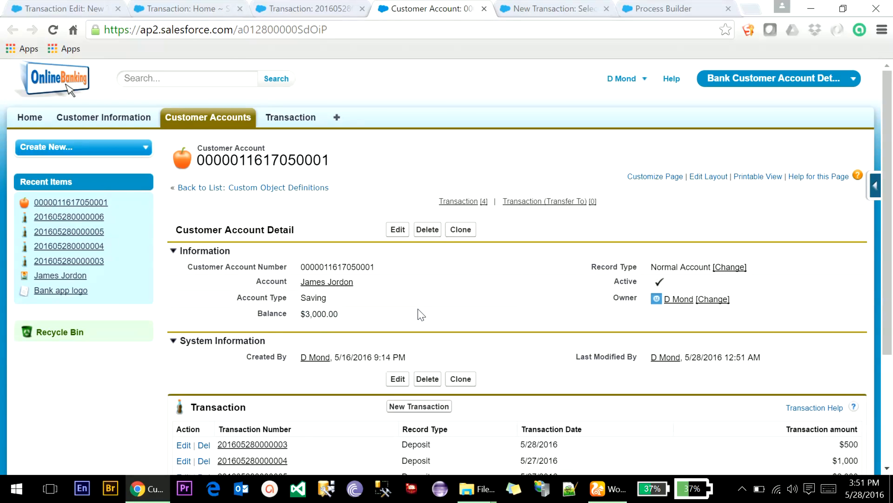
{"action": "scroll", "coordinate": [419, 313], "scroll_direction": "down", "scroll_amount": 4}
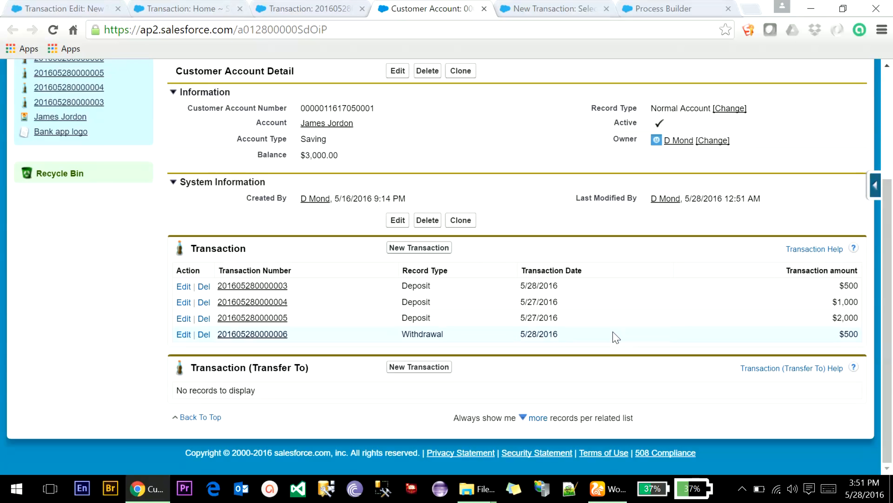
{"action": "scroll", "coordinate": [586, 340], "scroll_direction": "up", "scroll_amount": 5}
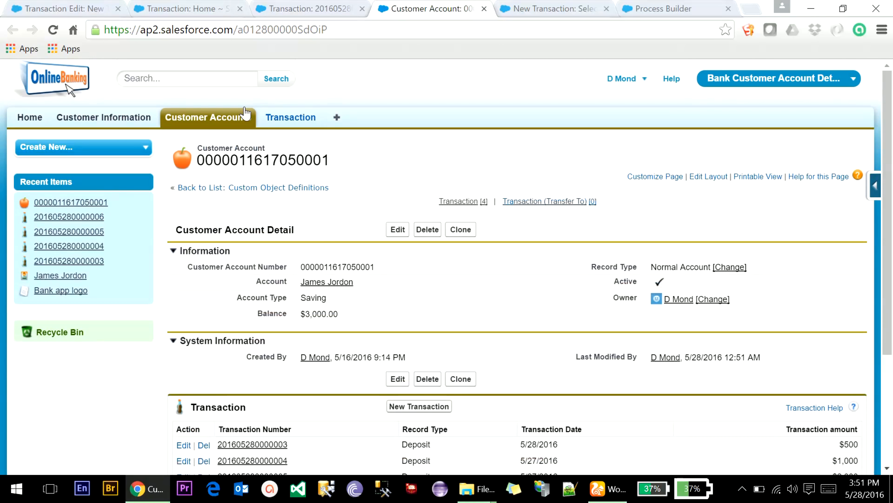
- Start a new transaction with the Transfer record type
{"action": "left_click", "coordinate": [286, 120]}
{"action": "left_click", "coordinate": [398, 223]}
{"action": "left_click", "coordinate": [324, 246]}
{"action": "left_click", "coordinate": [324, 262]}
{"action": "left_click", "coordinate": [409, 278]}
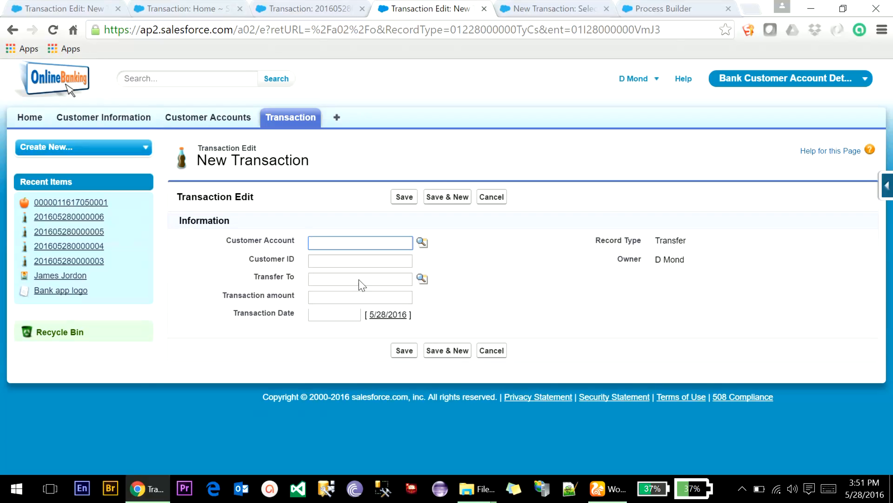
- Examine the Customer Account, Customer ID, Transfer To and Transaction amount fields of the new Transfer form
{"action": "left_click", "coordinate": [360, 262]}
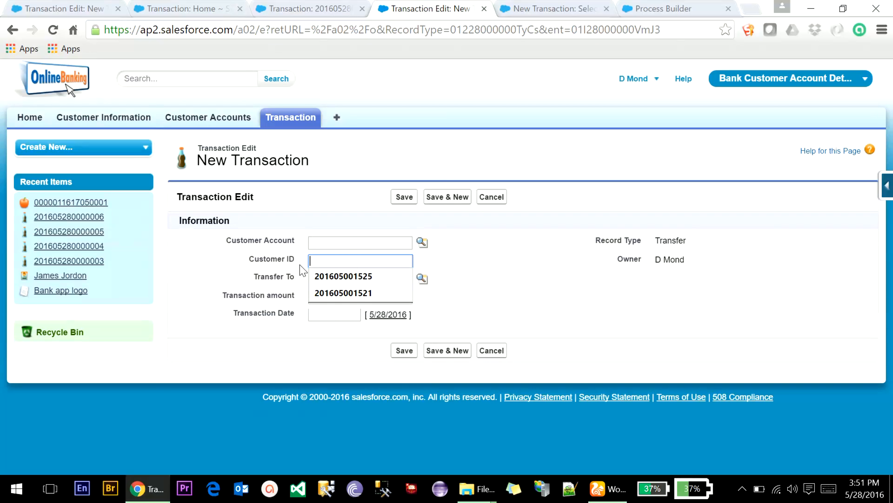
{"action": "left_click", "coordinate": [447, 256]}
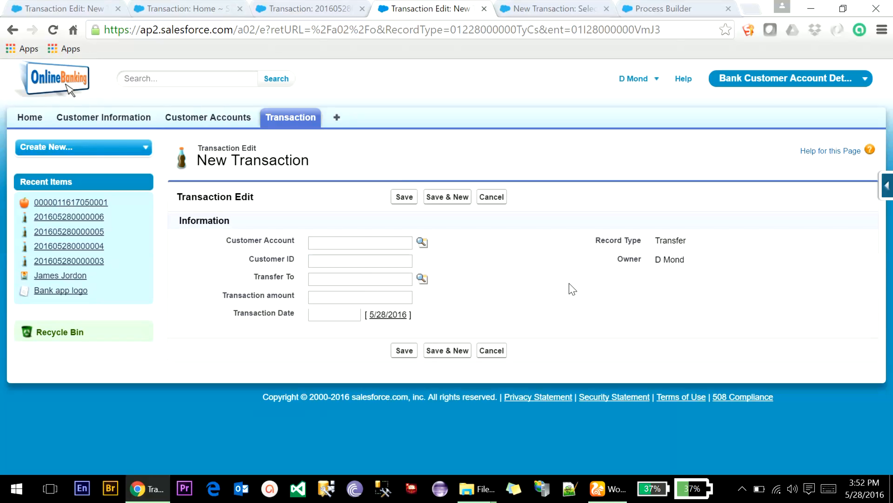
{"action": "left_click", "coordinate": [325, 278]}
{"action": "left_click", "coordinate": [328, 298]}
{"action": "left_click", "coordinate": [328, 296]}
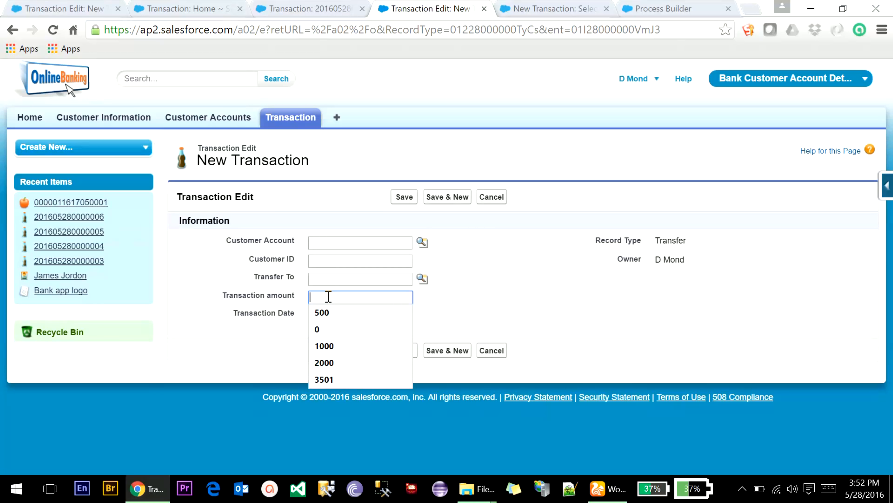
{"action": "mouse_move", "coordinate": [287, 296]}
{"action": "left_mouse_down"}
{"action": "mouse_move", "coordinate": [299, 297]}
{"action": "mouse_move", "coordinate": [207, 296]}
{"action": "mouse_move", "coordinate": [285, 299]}
{"action": "left_mouse_up"}
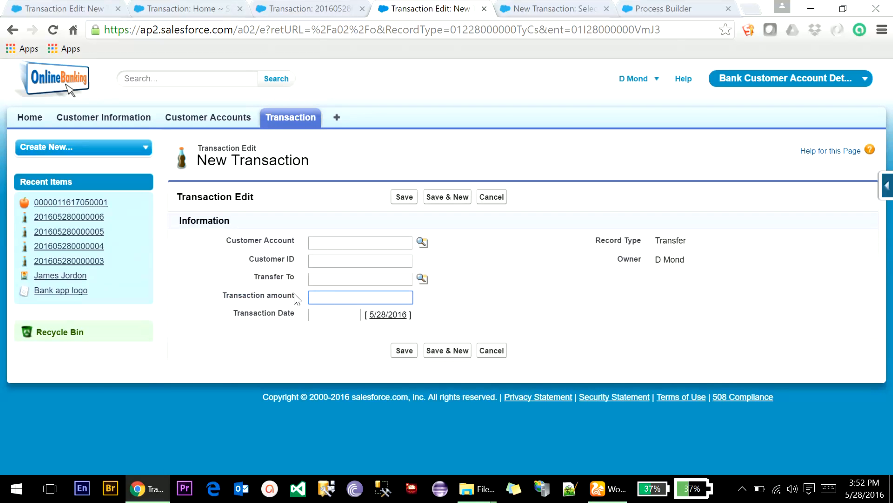
{"action": "left_click_drag", "start_coordinate": [226, 241], "coordinate": [296, 243]}
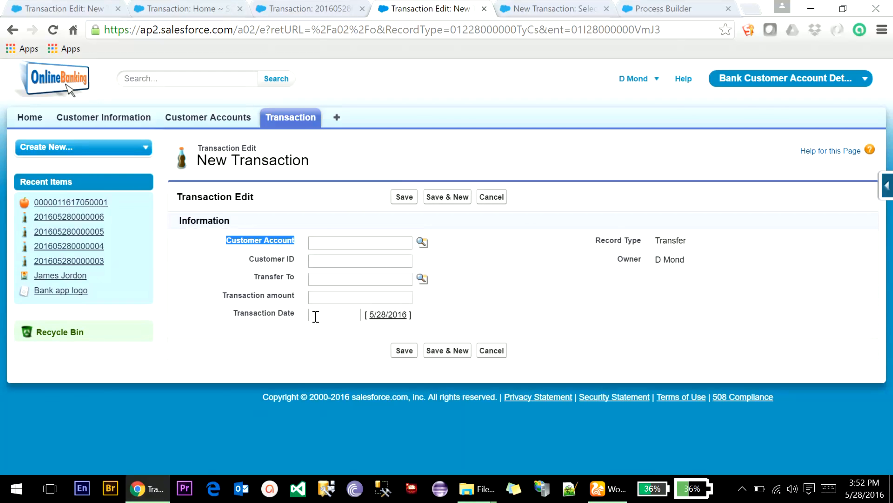
- Open the Transaction object's CDMNA_CHCK_CSTMR_BALANCE validation rule for editing
{"action": "left_click", "coordinate": [883, 196]}
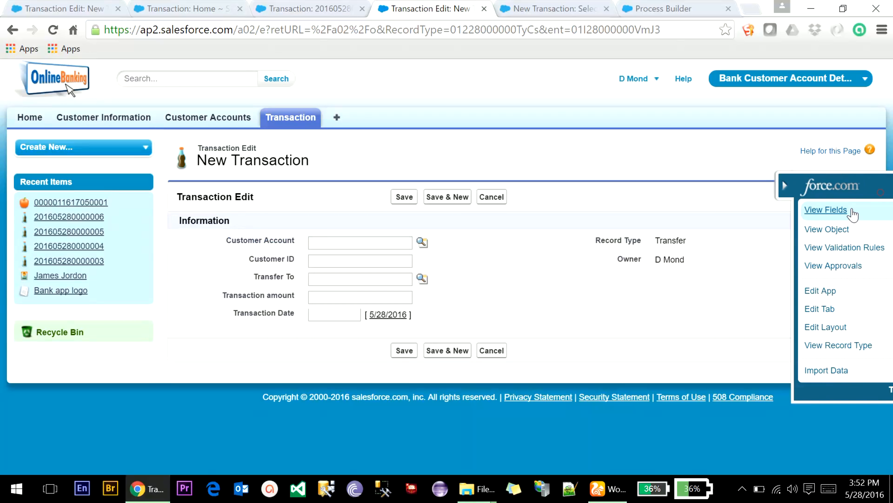
{"action": "left_click", "coordinate": [786, 247]}
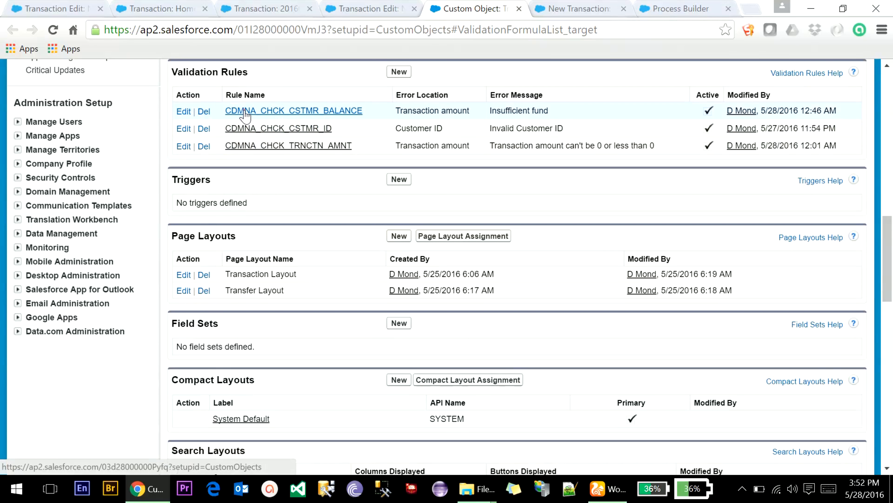
{"action": "left_click", "coordinate": [291, 113]}
{"action": "left_click", "coordinate": [397, 212]}
{"action": "scroll", "coordinate": [378, 311], "scroll_direction": "down", "scroll_amount": 8}
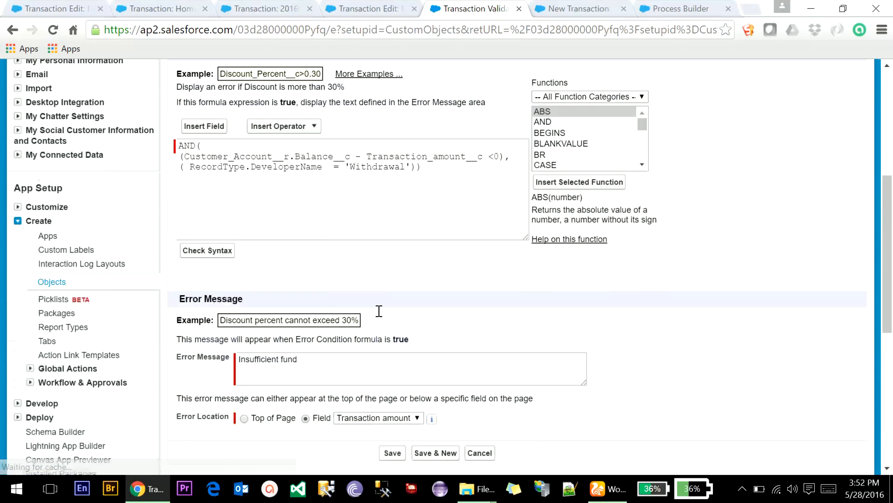
- Put OR( before the Withdrawal record-type condition and add a copy of that condition on a new line
{"action": "left_click_drag", "start_coordinate": [178, 167], "coordinate": [421, 165]}
{"action": "key", "text": "ctrl+c"}
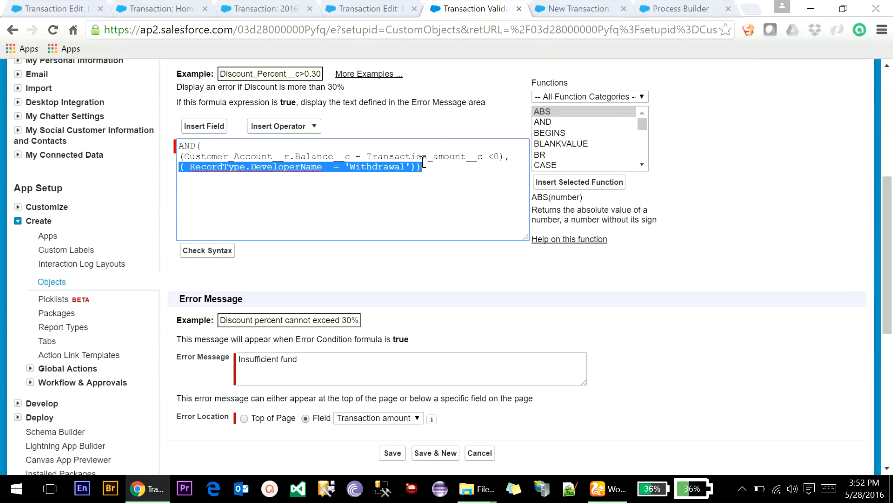
{"action": "left_click", "coordinate": [179, 168]}
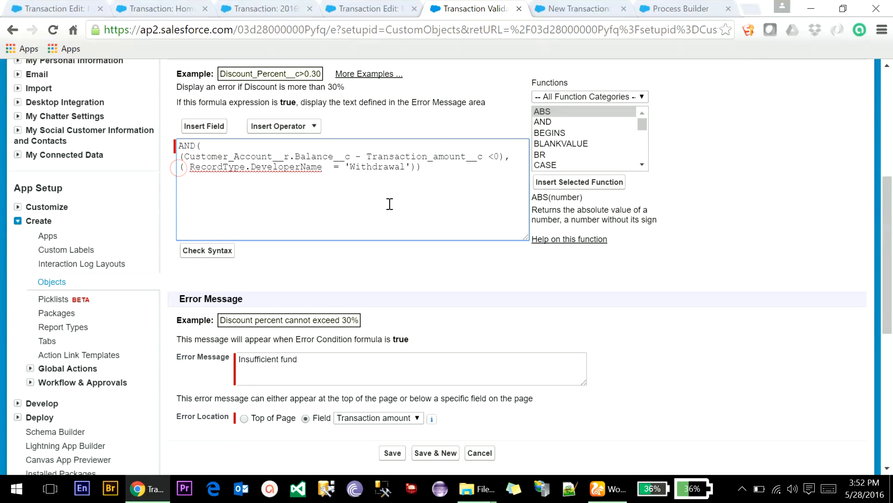
{"action": "type", "text": "OR("}
{"action": "left_click", "coordinate": [464, 165]}
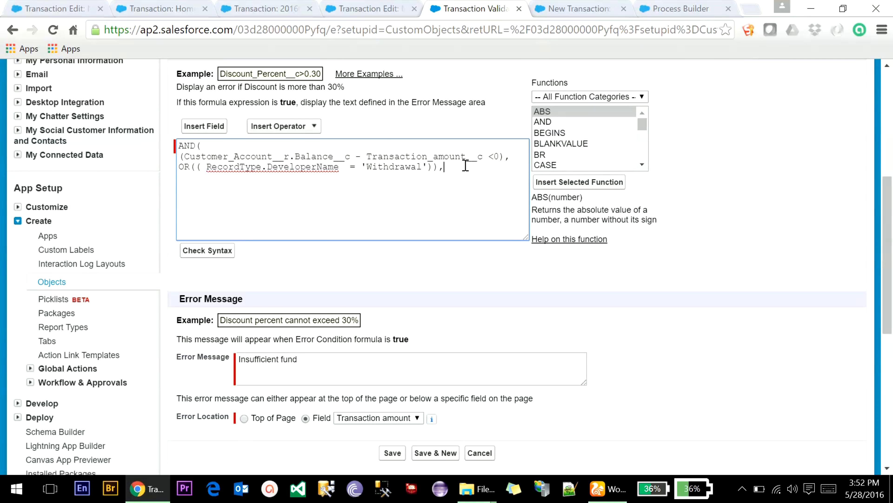
{"action": "key", "text": "ctrl+v"}
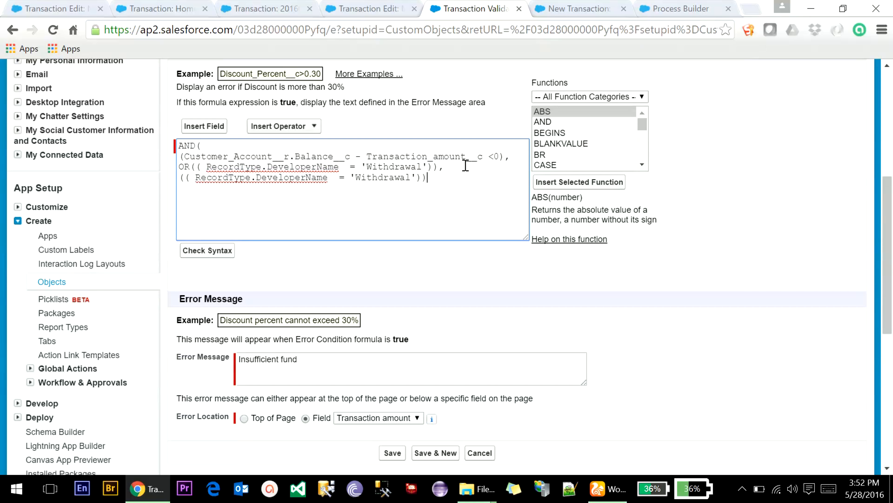
{"action": "double_click", "coordinate": [188, 177]}
{"action": "key", "text": "Delete"}
{"action": "key", "text": "Delete"}
- Replace Withdrawal in the copied condition with Transfer, copied from the Transfer record type's label
{"action": "double_click", "coordinate": [361, 178]}
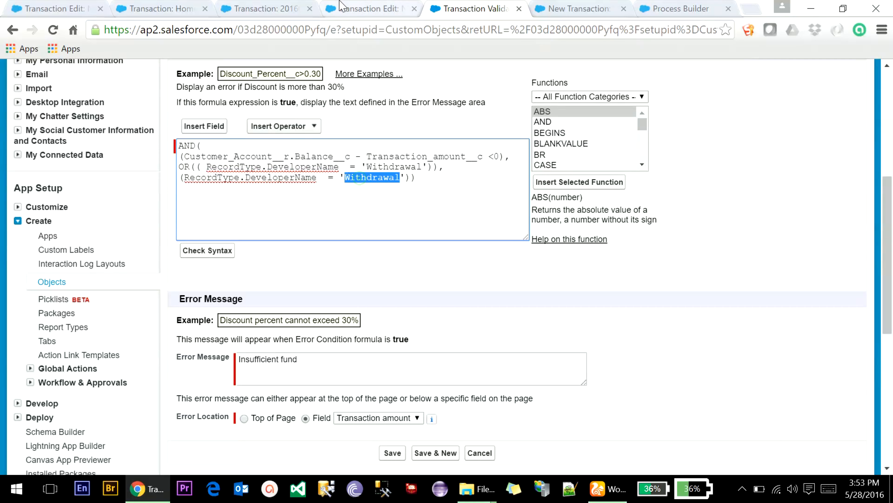
{"action": "left_click", "coordinate": [362, 9]}
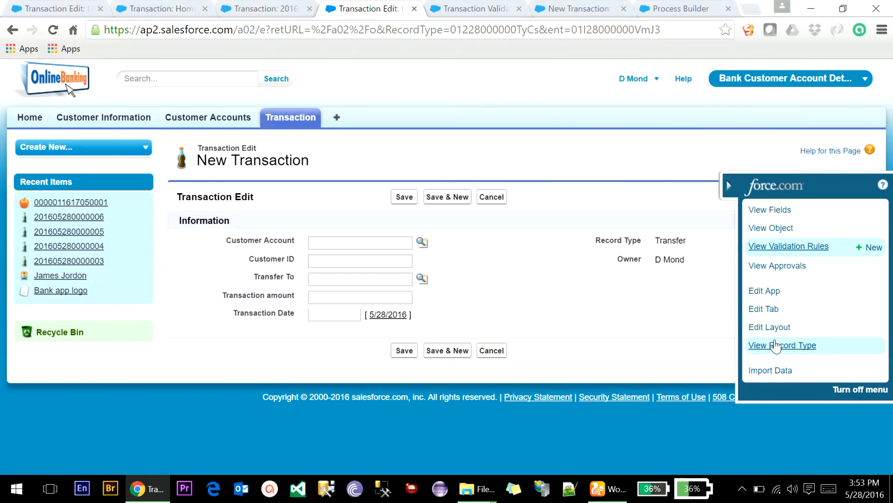
{"action": "left_click", "coordinate": [769, 344]}
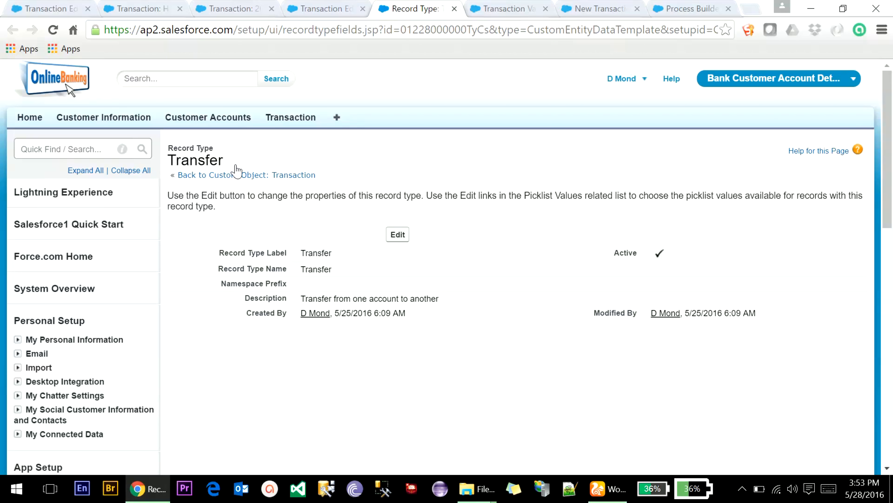
{"action": "left_click", "coordinate": [234, 175]}
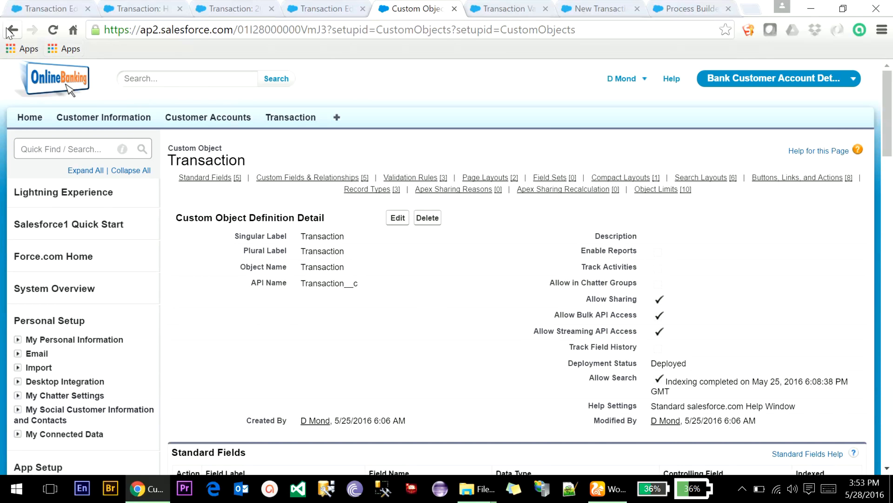
{"action": "left_click", "coordinate": [309, 193]}
{"action": "double_click", "coordinate": [330, 254]}
{"action": "right_click", "coordinate": [330, 256]}
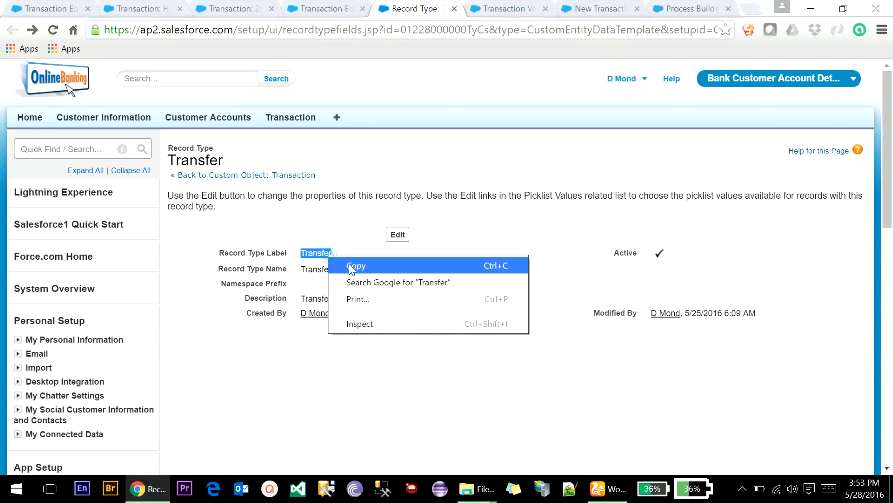
{"action": "left_click", "coordinate": [343, 262]}
{"action": "key", "text": "ctrl+Tab"}
{"action": "key", "text": "ctrl+v"}
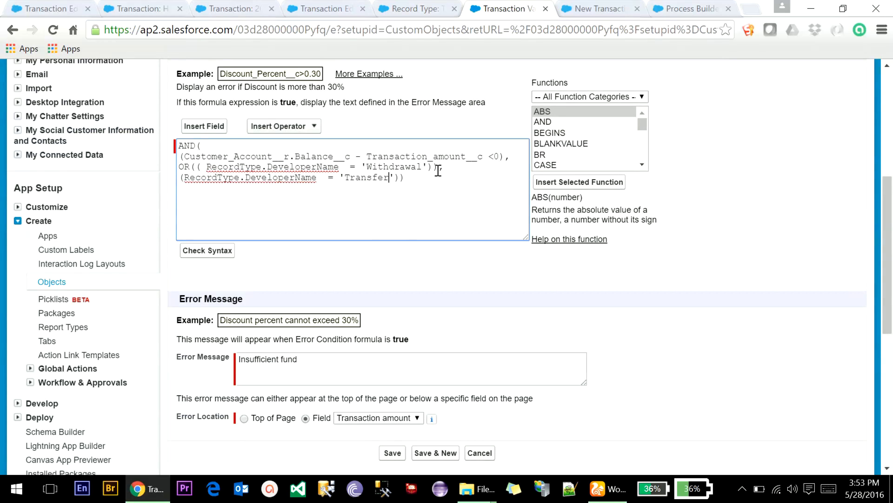
- Check the validation formula's syntax and review its balance, Withdrawal and Transfer conditions
{"action": "left_click", "coordinate": [398, 180]}
{"action": "left_click", "coordinate": [206, 251]}
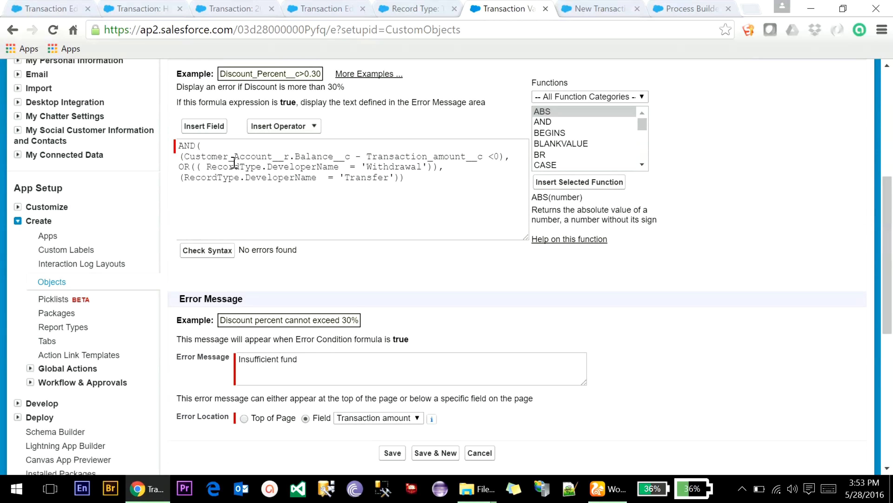
{"action": "left_click_drag", "start_coordinate": [183, 157], "coordinate": [500, 155]}
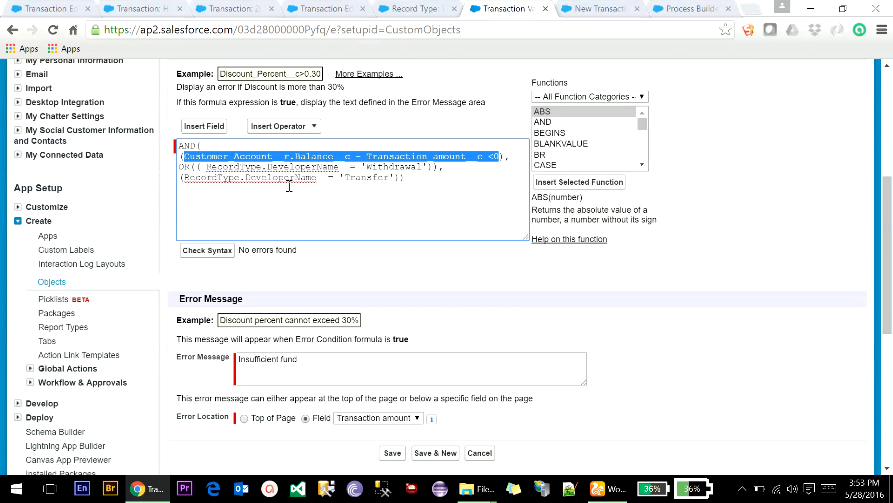
{"action": "left_click_drag", "start_coordinate": [211, 170], "coordinate": [438, 169]}
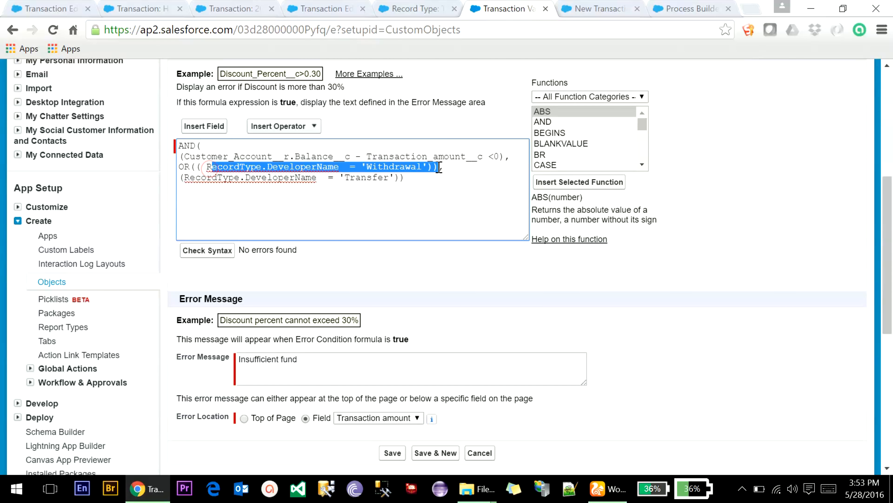
{"action": "left_click_drag", "start_coordinate": [184, 177], "coordinate": [397, 178]}
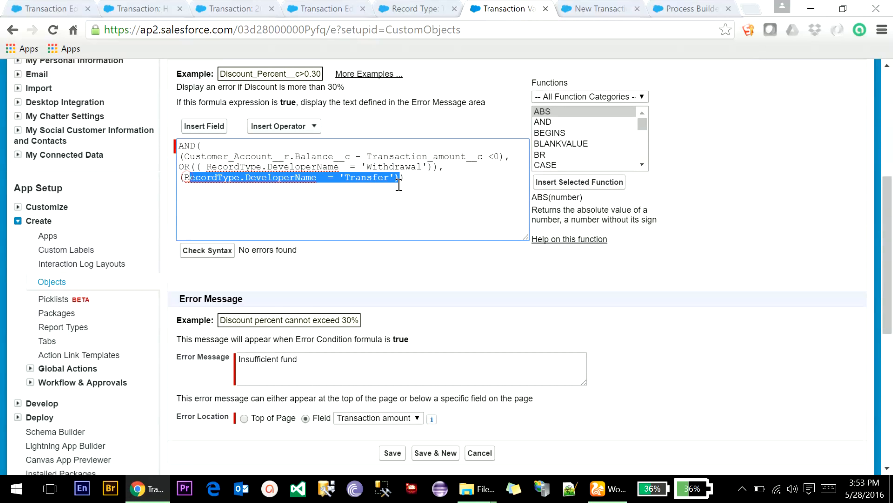
- Review the formula's Transfer and customer account terms, and look through the open transaction and record type pages
{"action": "double_click", "coordinate": [384, 177]}
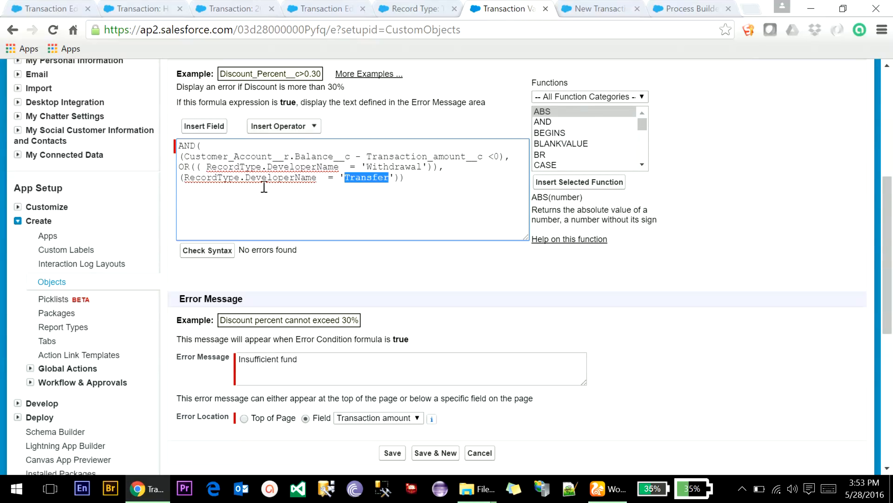
{"action": "double_click", "coordinate": [233, 158]}
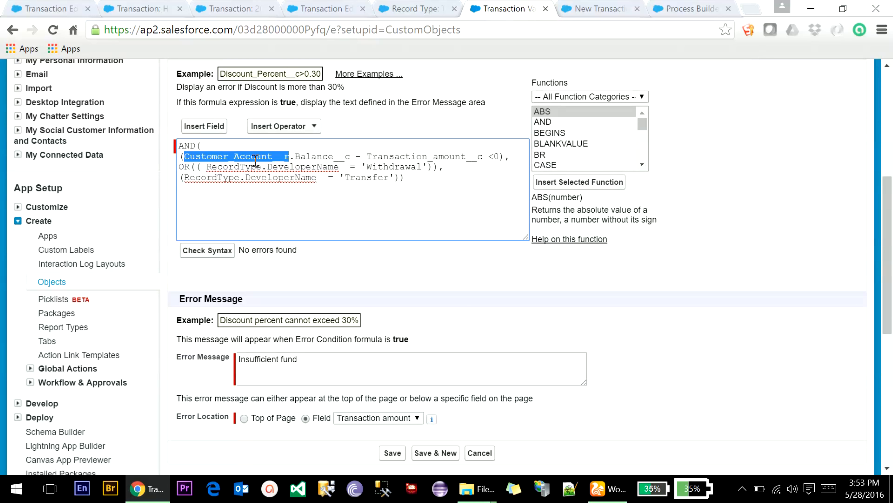
{"action": "left_click", "coordinate": [141, 9]}
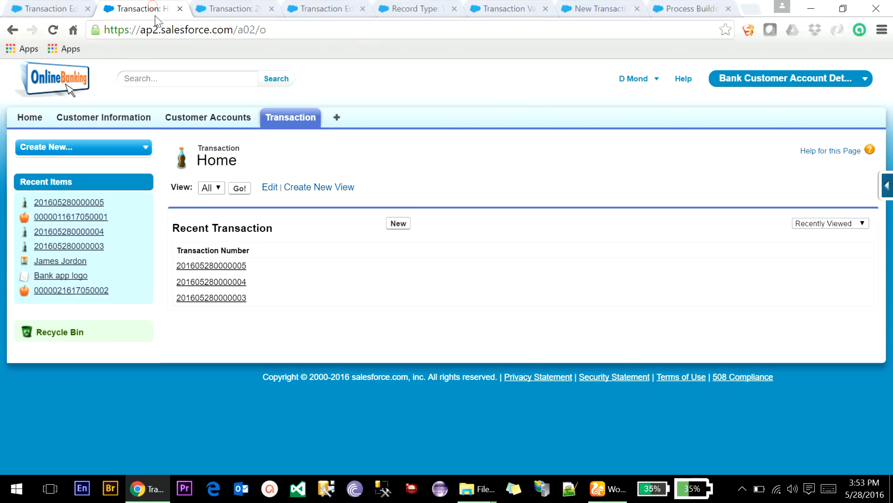
{"action": "left_click", "coordinate": [248, 7]}
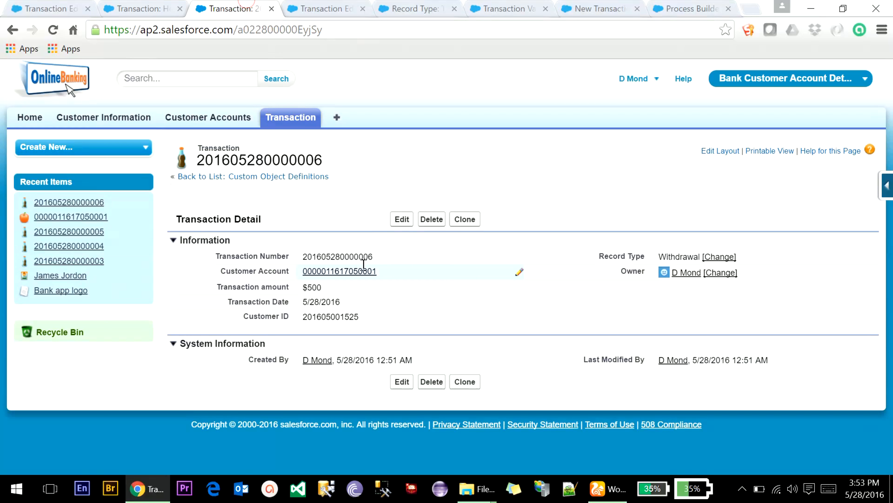
{"action": "left_click", "coordinate": [347, 7]}
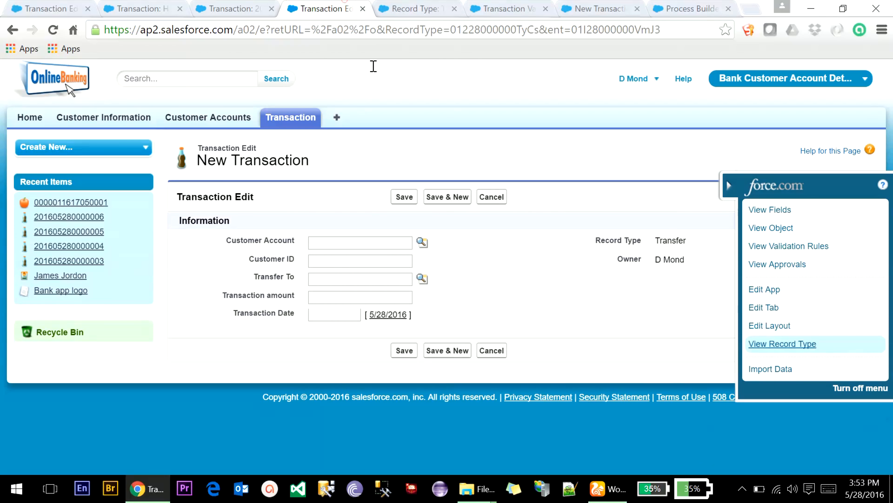
{"action": "left_click", "coordinate": [391, 5]}
{"action": "left_click", "coordinate": [297, 7]}
{"action": "left_click", "coordinate": [428, 7]}
{"action": "left_click", "coordinate": [554, 7]}
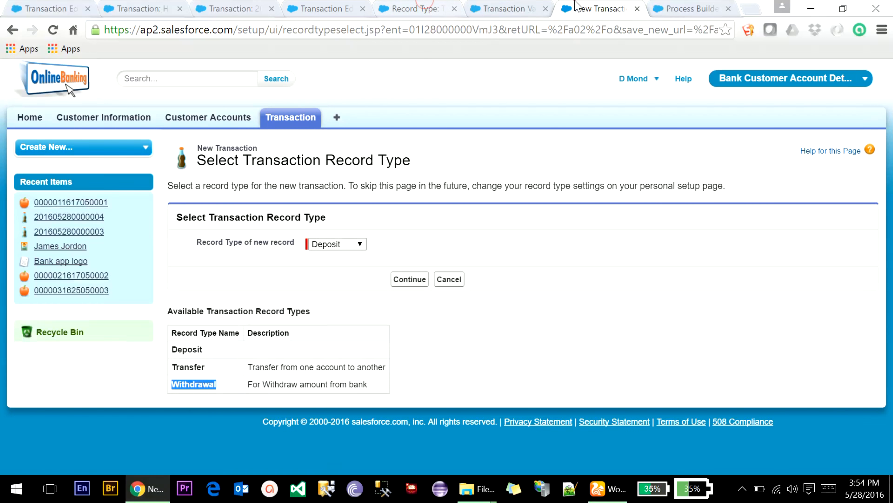
- Save the validation rule with its Withdrawal and Transfer record-type conditions
{"action": "left_click", "coordinate": [514, 4]}
{"action": "left_click", "coordinate": [393, 454]}
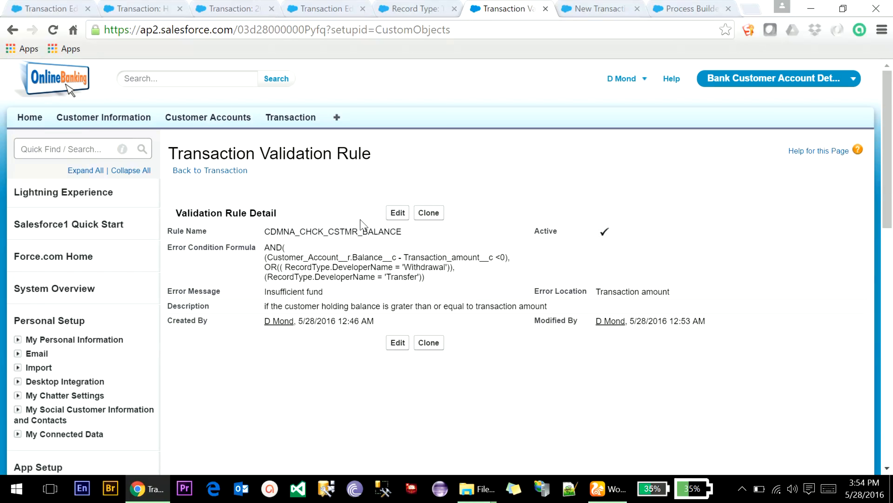
- Return to the new Transfer transaction form and close all the other browser tabs
{"action": "left_click", "coordinate": [234, 6]}
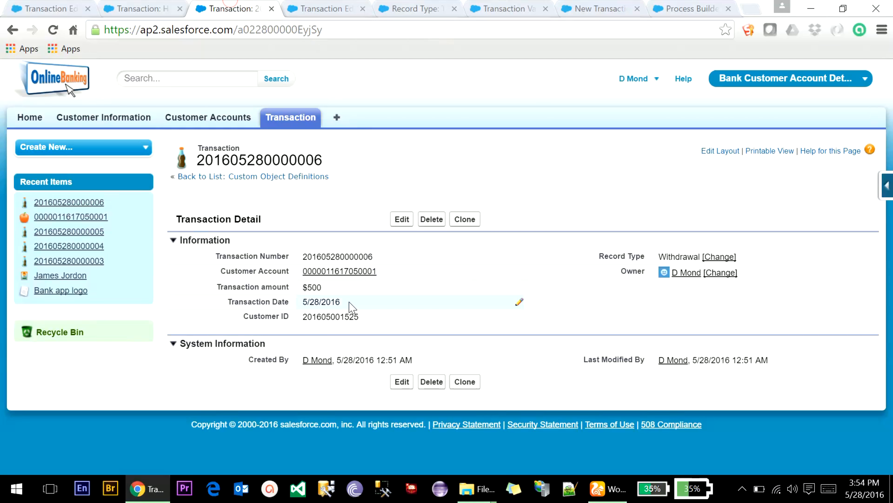
{"action": "left_click", "coordinate": [301, 5]}
{"action": "left_click", "coordinate": [357, 246]}
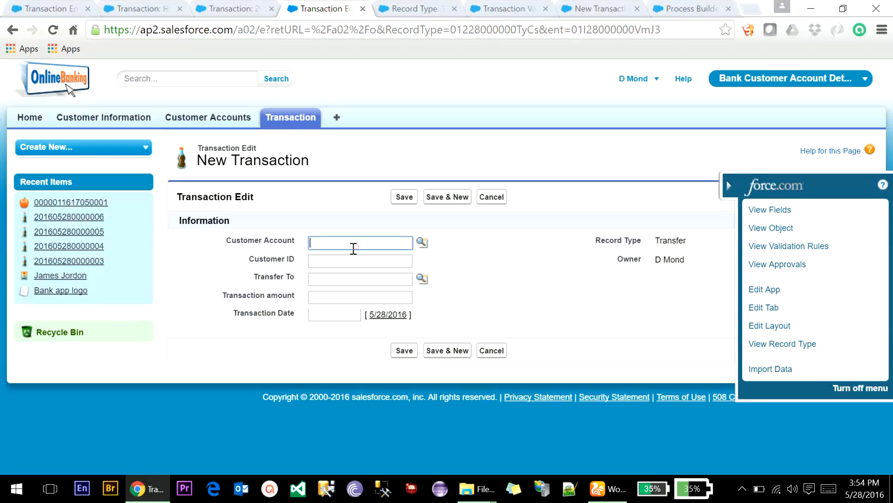
{"action": "right_click", "coordinate": [352, 7]}
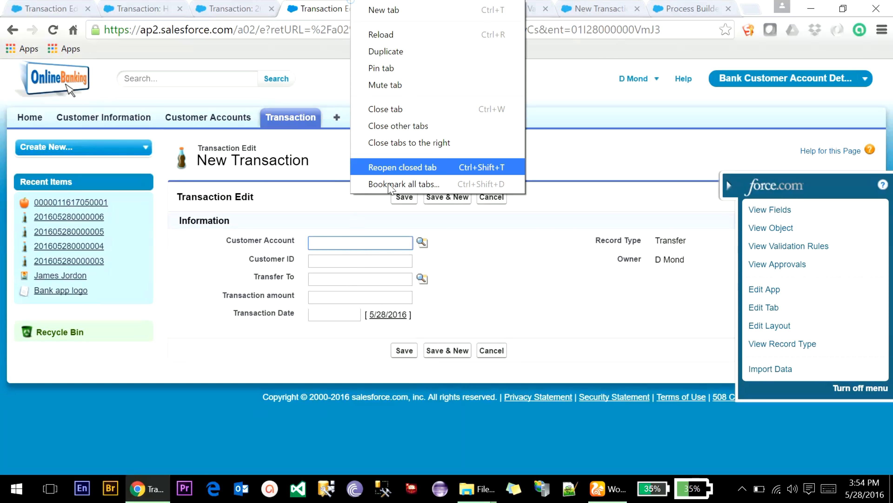
{"action": "left_click", "coordinate": [402, 127]}
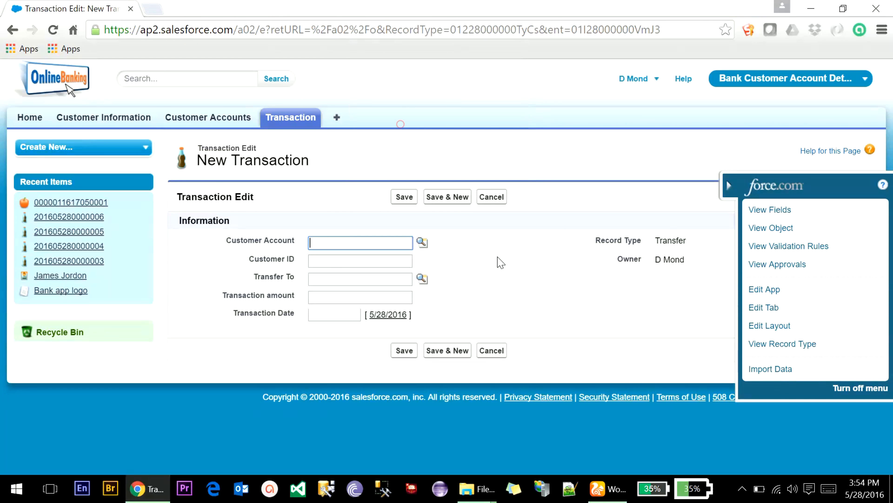
- Open Setup in a separate browser tab and go to Process Builder under the workflow and approval settings
{"action": "left_click", "coordinate": [626, 80]}
{"action": "left_click", "coordinate": [612, 124]}
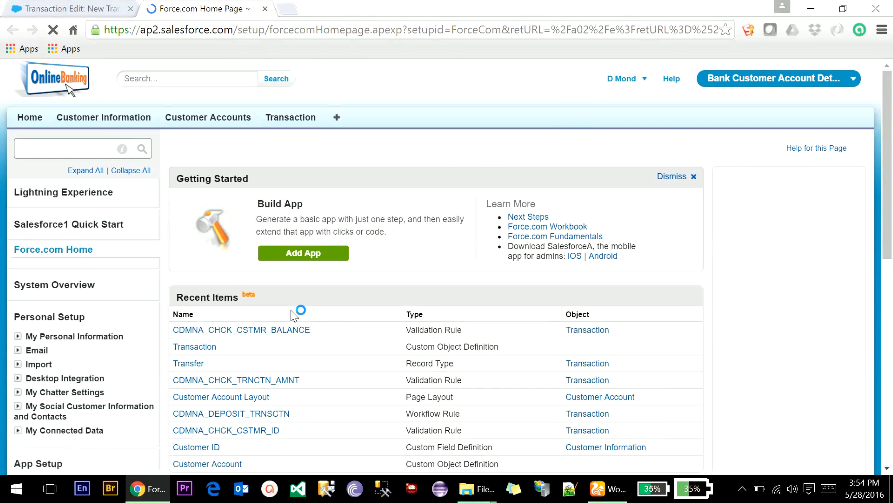
{"action": "scroll", "coordinate": [293, 314], "scroll_direction": "down", "scroll_amount": 5}
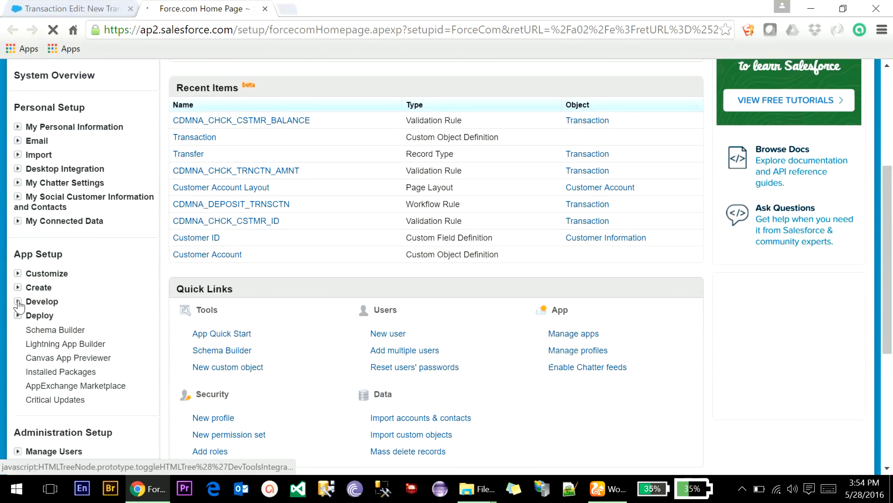
{"action": "left_click", "coordinate": [17, 300]}
{"action": "left_click", "coordinate": [17, 287]}
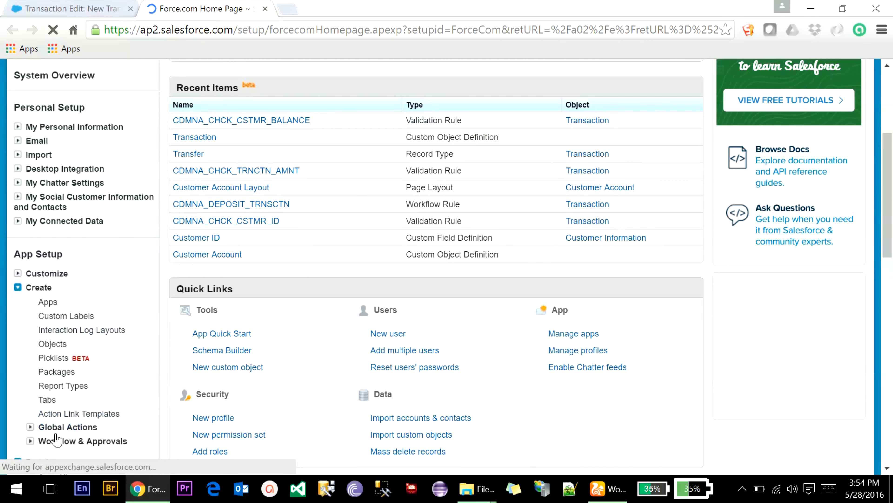
{"action": "left_click", "coordinate": [30, 440]}
{"action": "scroll", "coordinate": [116, 271], "scroll_direction": "down", "scroll_amount": 7}
{"action": "left_click", "coordinate": [64, 216]}
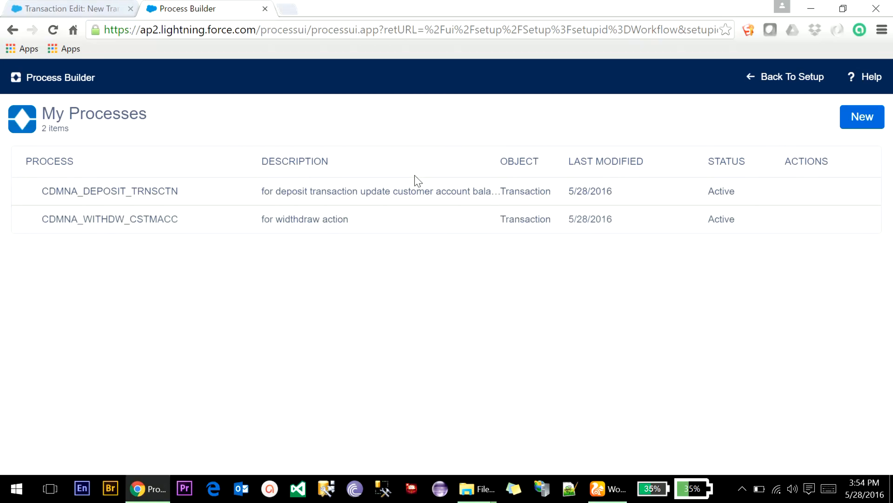
- Create a process named CDMNA_TRANSACTN_TRANSFER with a description beginning "for transfer amount from one acc to"
{"action": "left_click", "coordinate": [861, 116]}
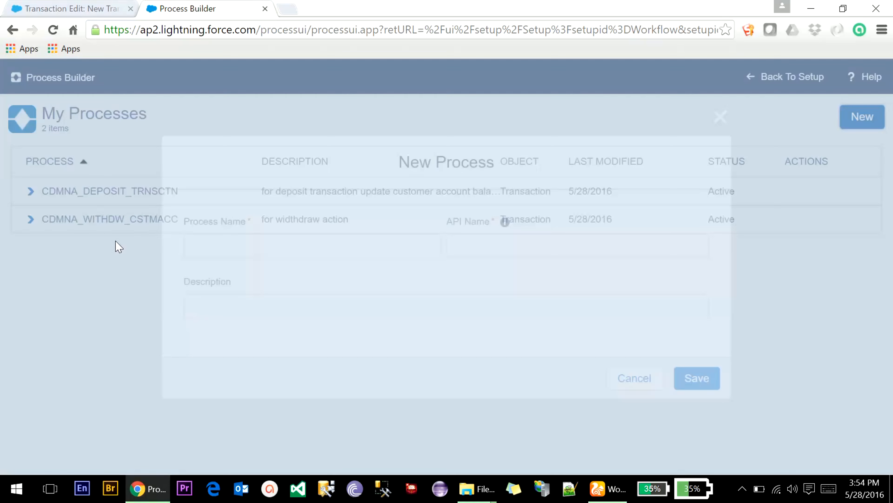
{"action": "type", "text": "CDMNA"}
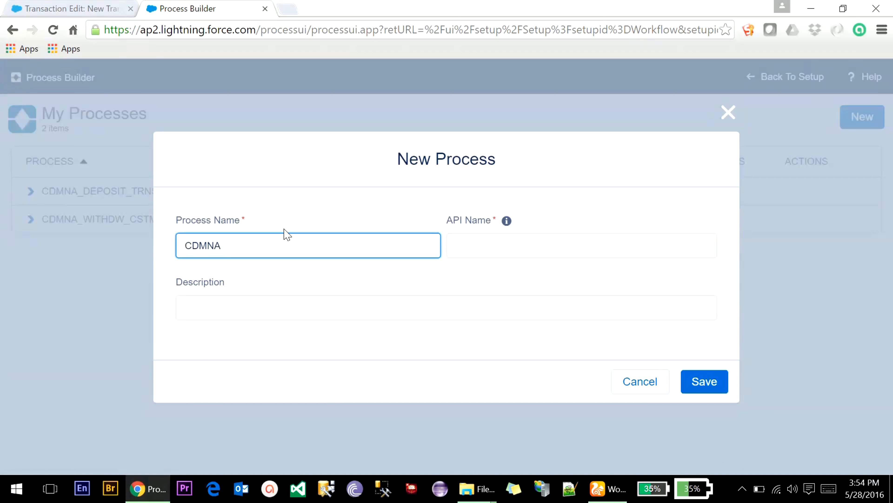
{"action": "type", "text": "_TRANSACTN_TRANSFER"}
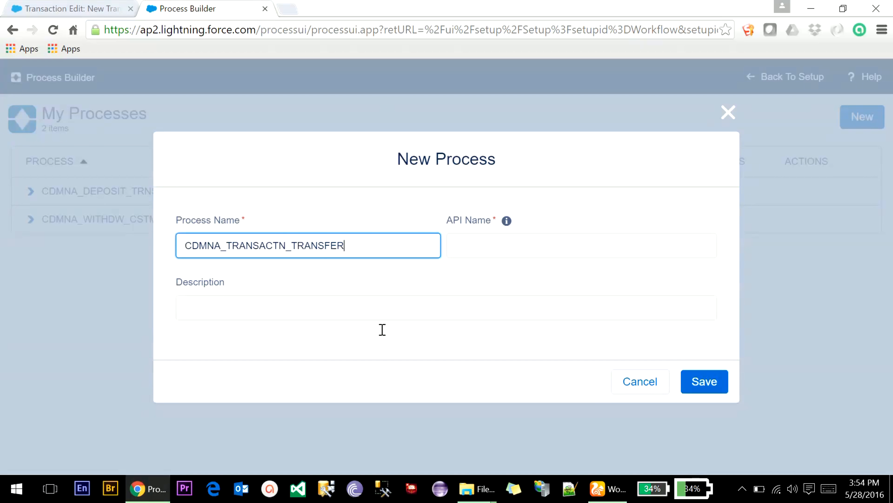
{"action": "left_click", "coordinate": [383, 314]}
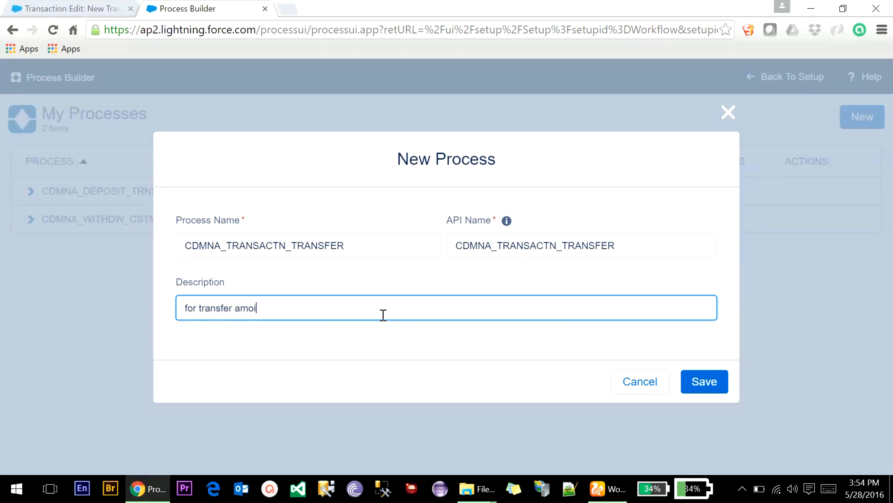
{"action": "type", "text": "for transfer amount from one acc to"}
{"action": "left_click", "coordinate": [692, 383]}
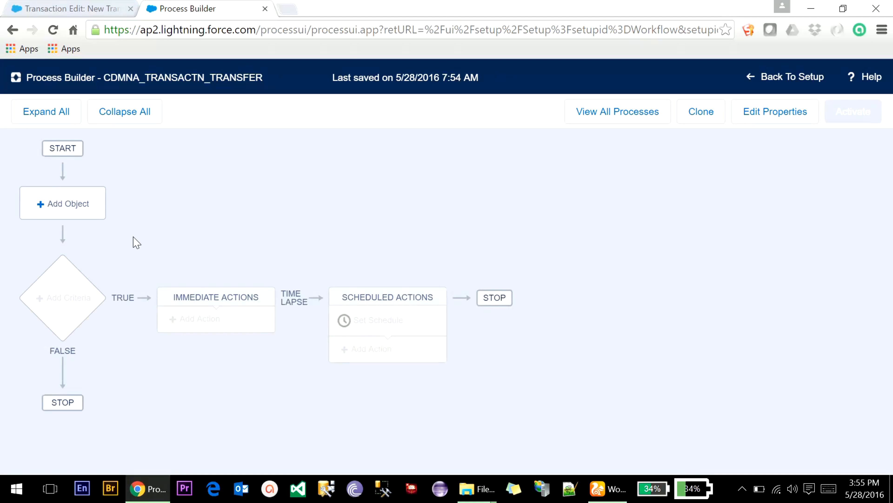
- Set the process object to Transaction, starting only when a record is created, and save it
{"action": "left_click", "coordinate": [76, 209]}
{"action": "left_click", "coordinate": [467, 210]}
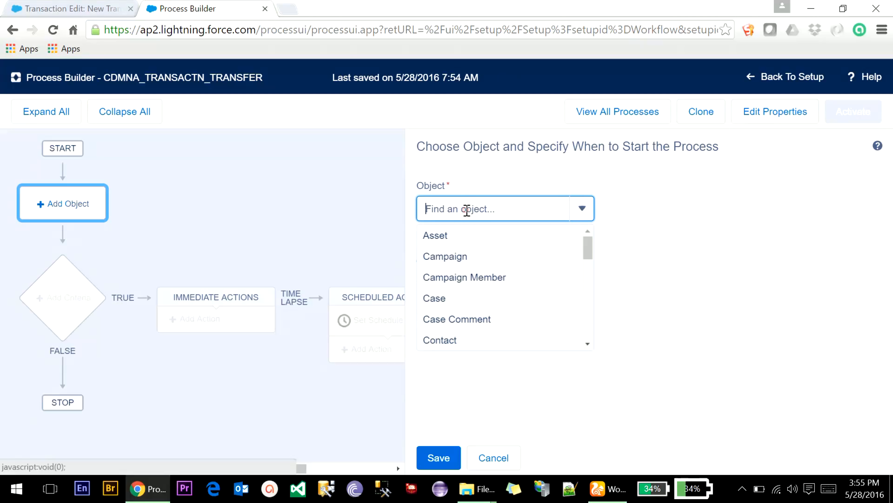
{"action": "scroll", "coordinate": [467, 289], "scroll_direction": "down", "scroll_amount": 5}
{"action": "scroll", "coordinate": [475, 324], "scroll_direction": "down", "scroll_amount": 3}
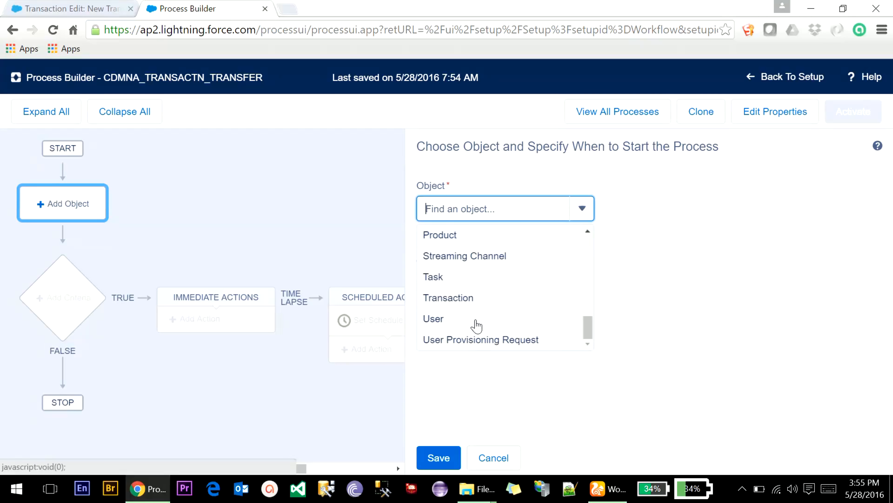
{"action": "left_click", "coordinate": [452, 299]}
{"action": "left_click", "coordinate": [490, 261]}
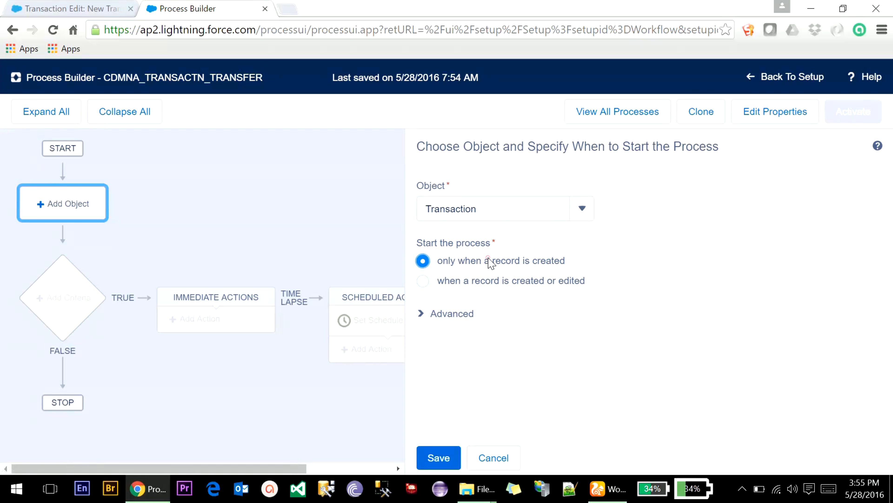
{"action": "left_click", "coordinate": [440, 463]}
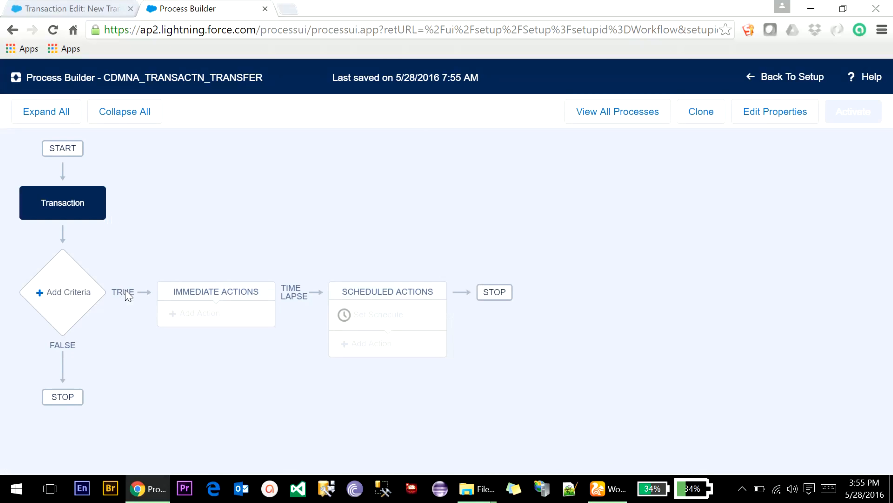
- Add process criteria based on met conditions and choose Record Type Name under Record Type ID as the field
{"action": "left_click", "coordinate": [63, 294]}
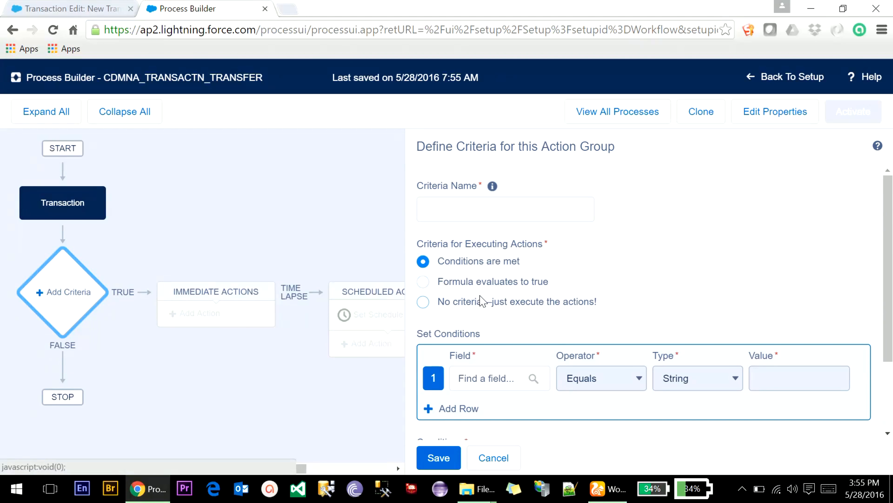
{"action": "left_click", "coordinate": [485, 282]}
{"action": "scroll", "coordinate": [512, 313], "scroll_direction": "down", "scroll_amount": 2}
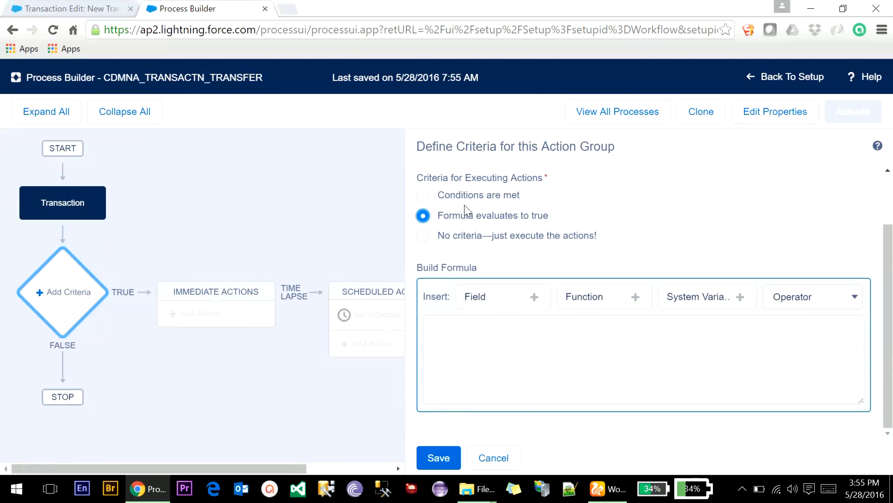
{"action": "left_click", "coordinate": [454, 195]}
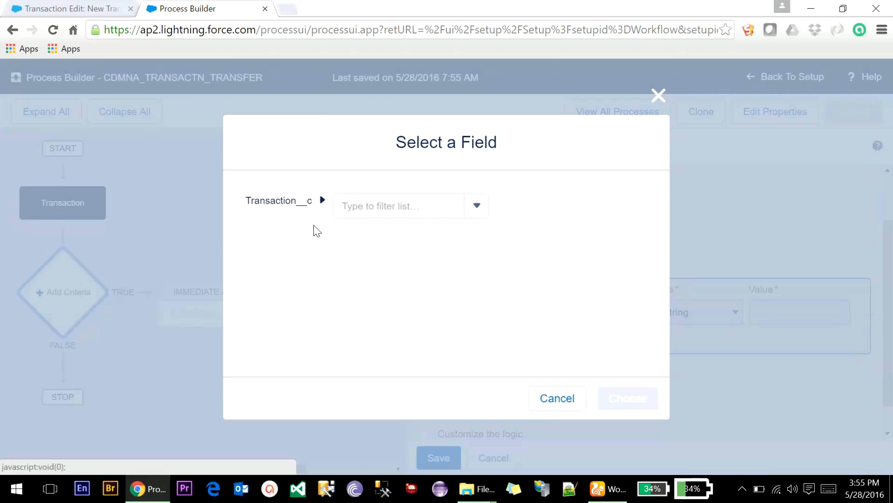
{"action": "left_click", "coordinate": [439, 206]}
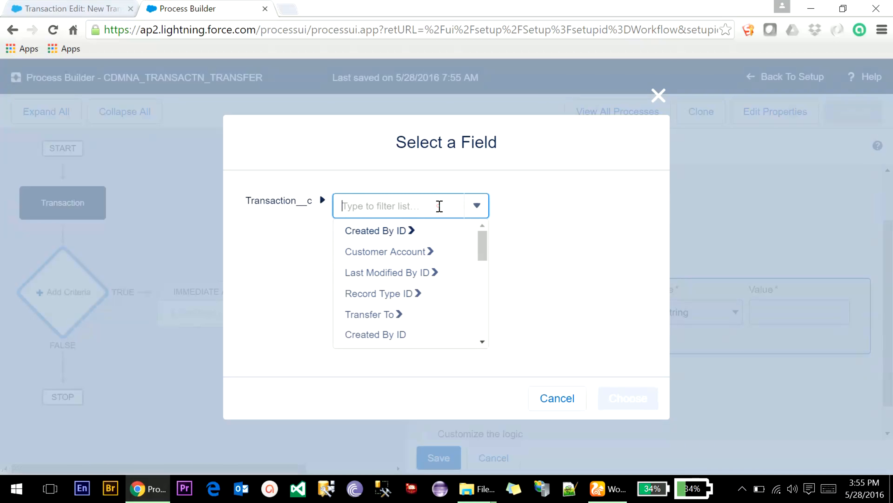
{"action": "left_click", "coordinate": [416, 295]}
{"action": "scroll", "coordinate": [520, 299], "scroll_direction": "down", "scroll_amount": 5}
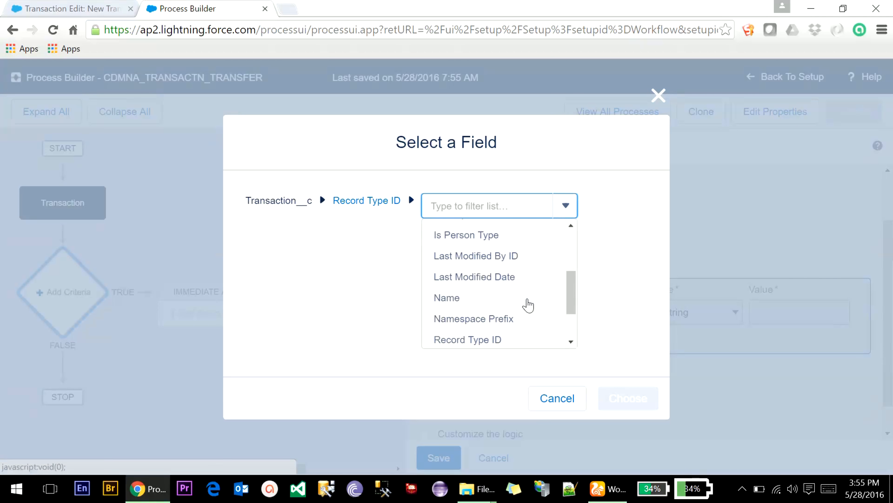
{"action": "left_click", "coordinate": [502, 298]}
{"action": "left_click", "coordinate": [628, 398]}
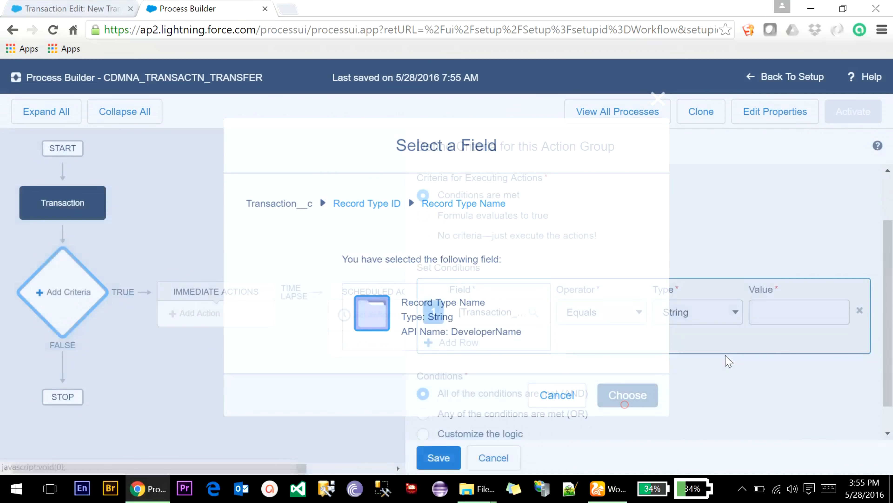
- Set the record type condition's string value to Transfer and try to save the criteria
{"action": "left_click", "coordinate": [776, 303]}
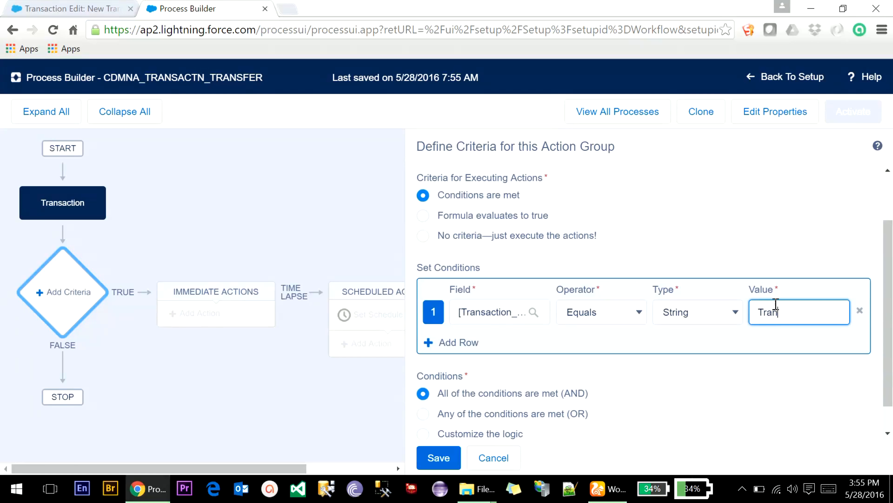
{"action": "scroll", "coordinate": [727, 451], "scroll_direction": "down", "scroll_amount": 1}
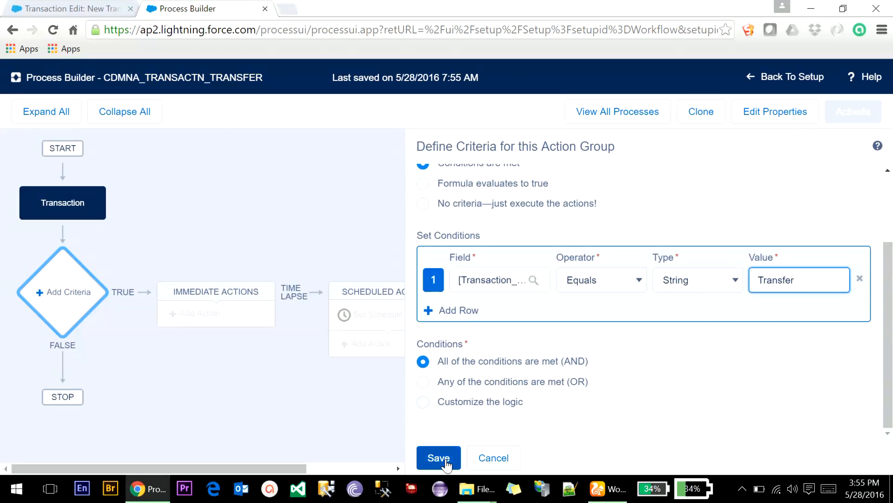
{"action": "left_click", "coordinate": [444, 458]}
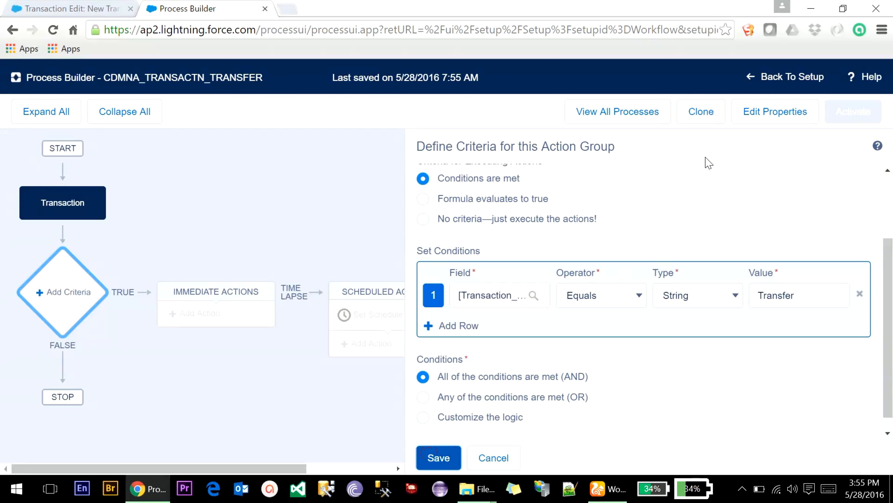
- Name the criteria CRTRA_TRANFER and save it
{"action": "scroll", "coordinate": [673, 255], "scroll_direction": "up", "scroll_amount": 3}
{"action": "left_click", "coordinate": [528, 214]}
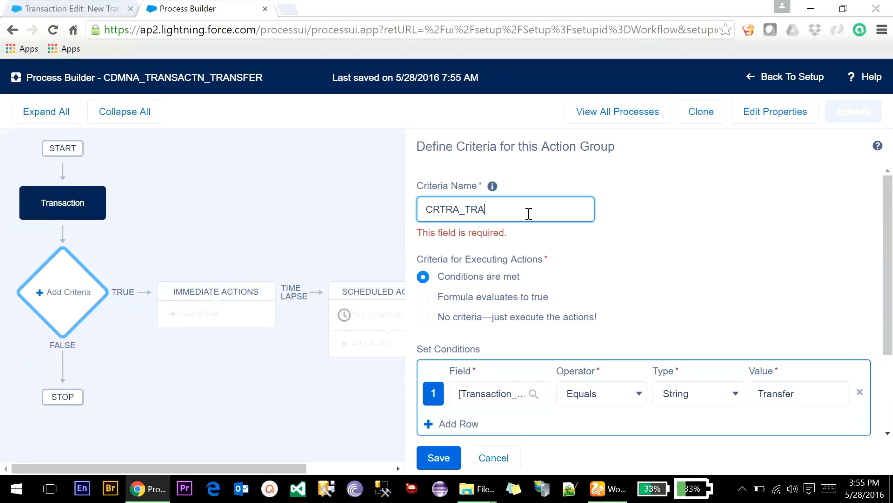
{"action": "left_click", "coordinate": [728, 249]}
{"action": "scroll", "coordinate": [724, 243], "scroll_direction": "down", "scroll_amount": 3}
{"action": "left_click", "coordinate": [436, 456]}
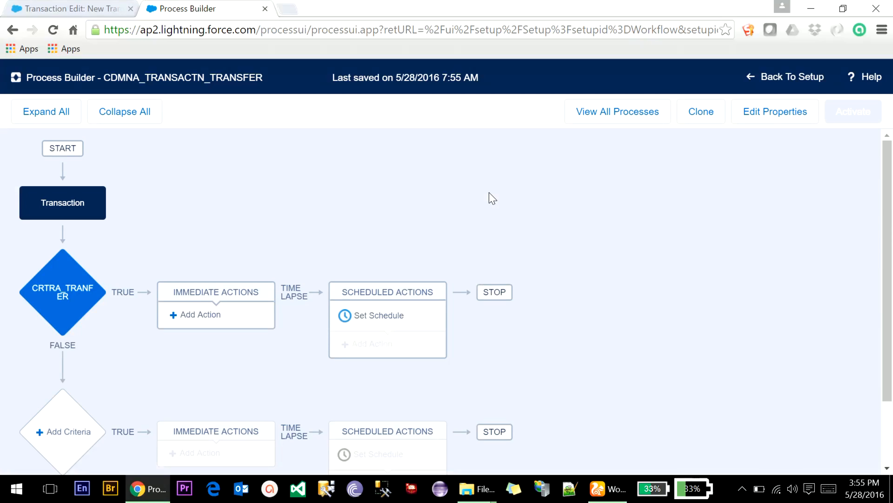
- Add an immediate action of type Update Records under the transfer criteria and name it TRNSFER_TO_CUSTMR_ACC
{"action": "left_click", "coordinate": [189, 317]}
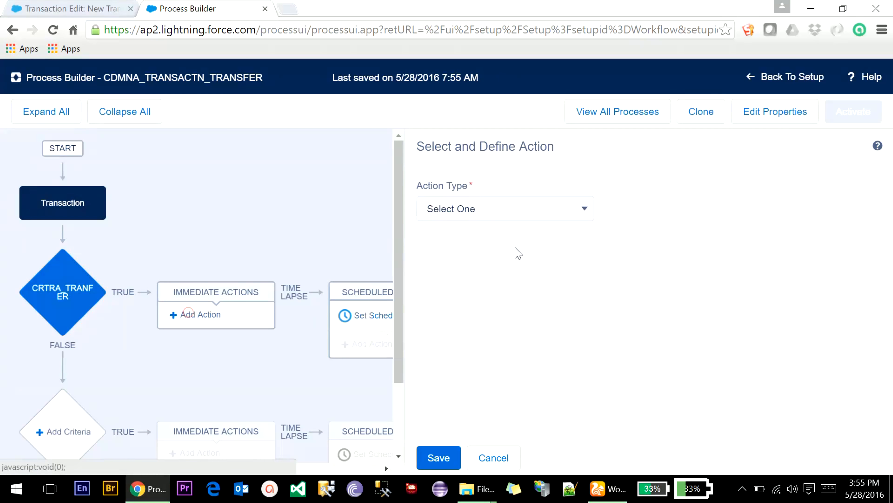
{"action": "left_click", "coordinate": [480, 211]}
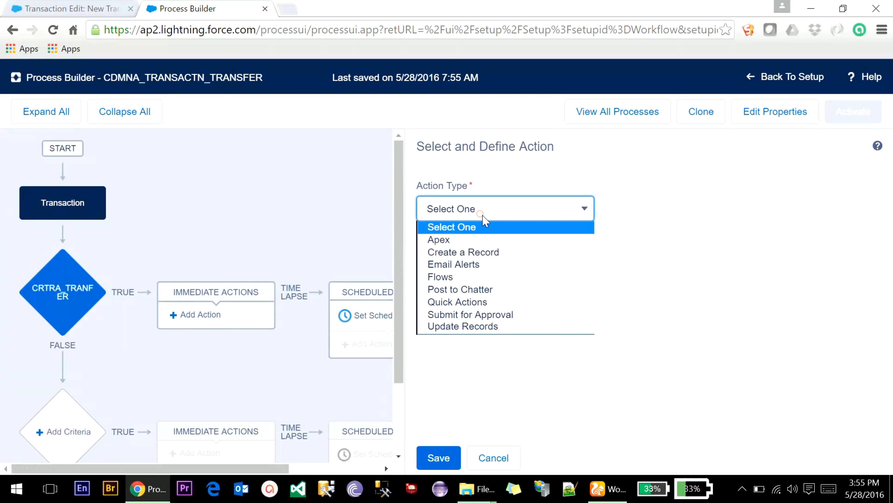
{"action": "left_click", "coordinate": [468, 327]}
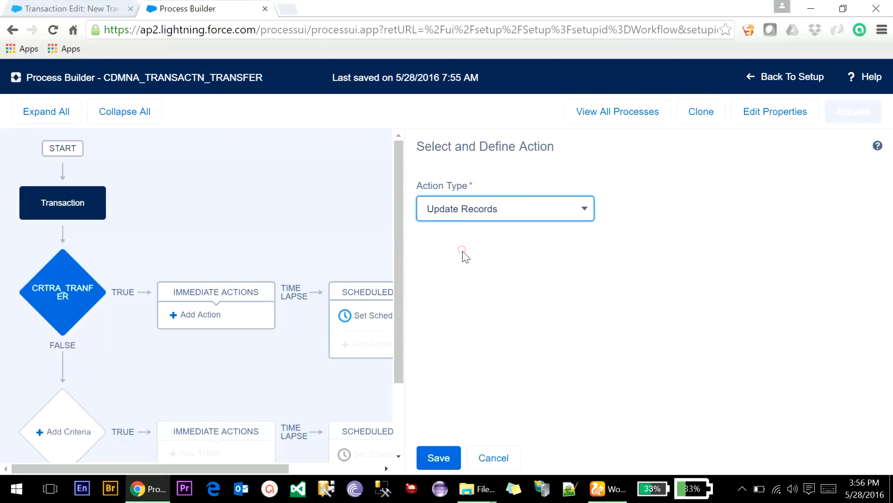
{"action": "left_click", "coordinate": [460, 268]}
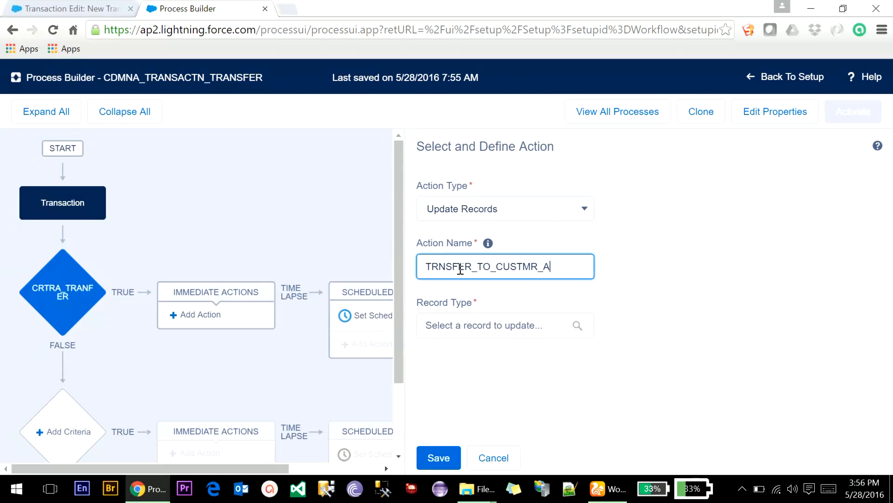
- Choose the Customer Account record related to Transaction__c as the record to update
{"action": "left_click", "coordinate": [466, 333]}
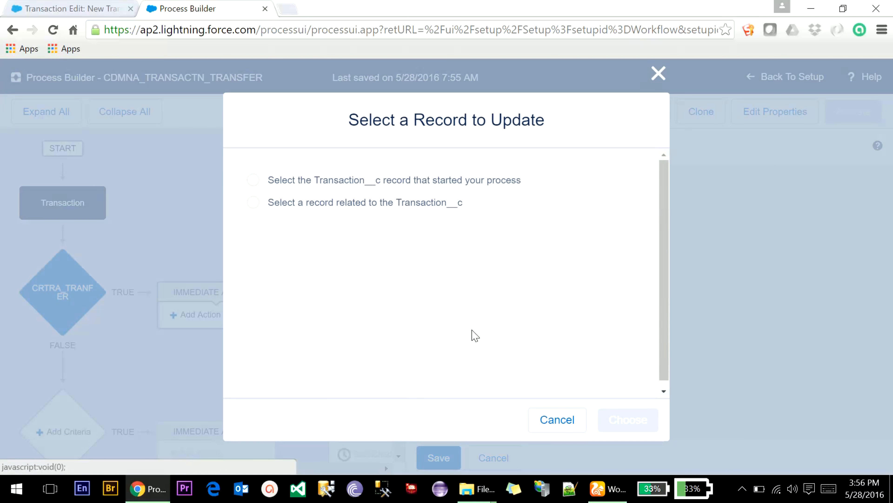
{"action": "left_click", "coordinate": [419, 204]}
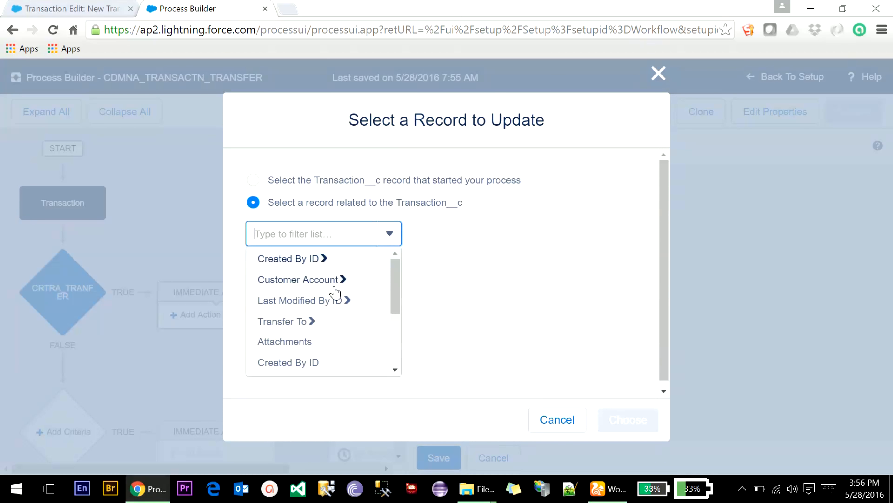
{"action": "scroll", "coordinate": [329, 325], "scroll_direction": "down", "scroll_amount": 5}
{"action": "scroll", "coordinate": [329, 331], "scroll_direction": "up", "scroll_amount": 5}
{"action": "scroll", "coordinate": [328, 332], "scroll_direction": "down", "scroll_amount": 5}
{"action": "left_click", "coordinate": [310, 256]}
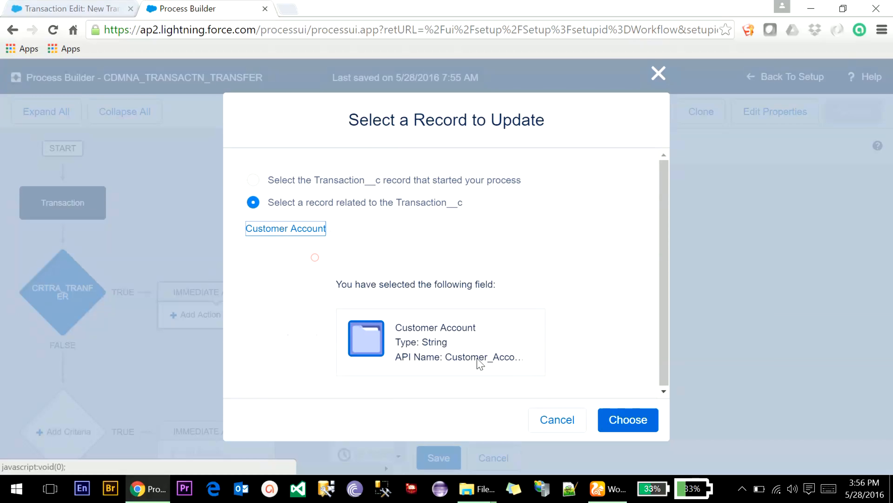
{"action": "left_click", "coordinate": [623, 420]}
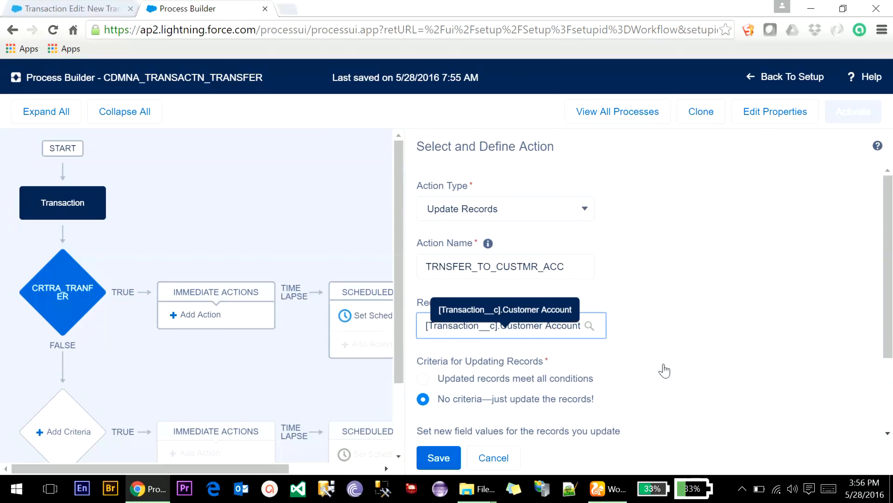
- Set Balance as the field to update with value type Formula and open its formula editor
{"action": "scroll", "coordinate": [570, 338], "scroll_direction": "down", "scroll_amount": 3}
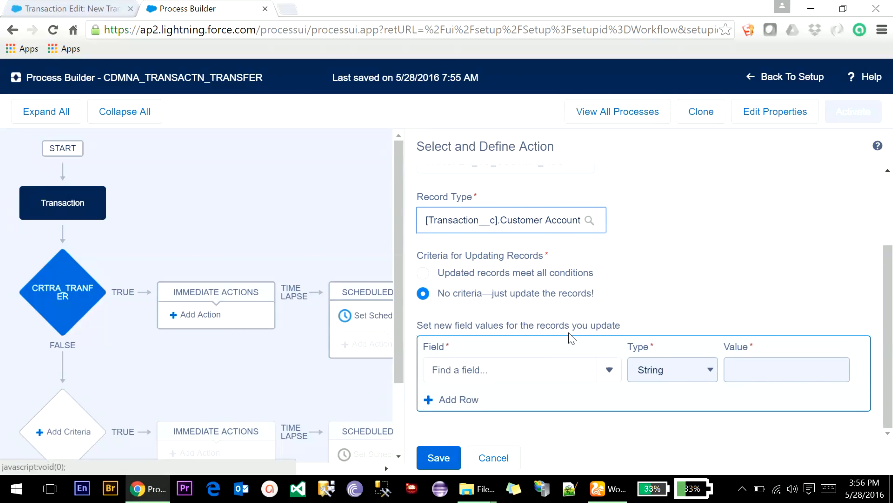
{"action": "left_click", "coordinate": [551, 377]}
{"action": "scroll", "coordinate": [553, 373], "scroll_direction": "down", "scroll_amount": 3}
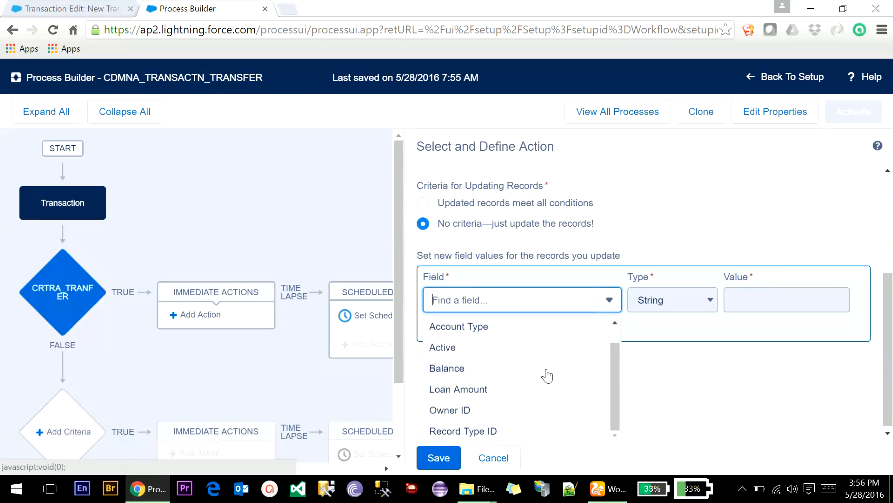
{"action": "left_click", "coordinate": [479, 367]}
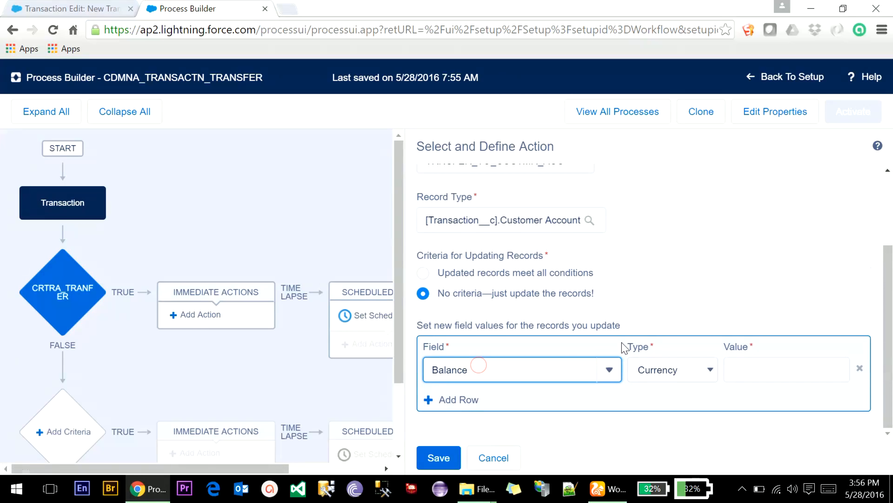
{"action": "left_click", "coordinate": [674, 377]}
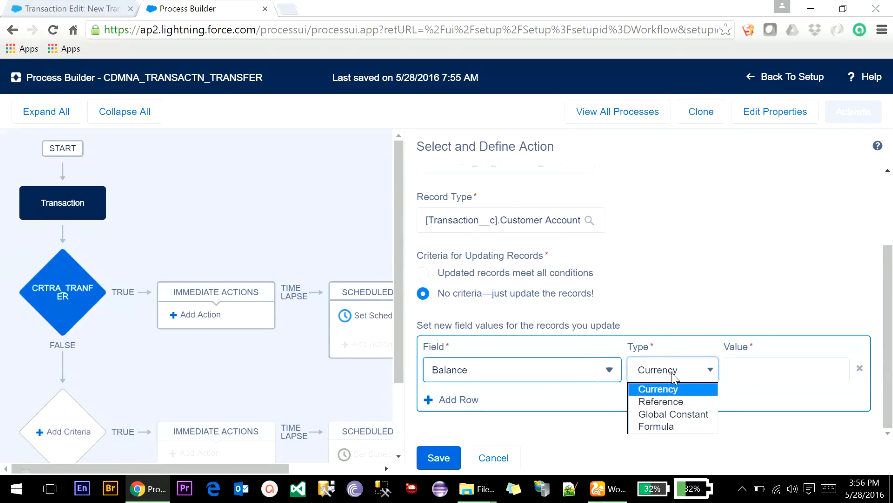
{"action": "left_click", "coordinate": [665, 423]}
{"action": "left_click", "coordinate": [742, 369]}
{"action": "scroll", "coordinate": [610, 309], "scroll_direction": "down", "scroll_amount": 4}
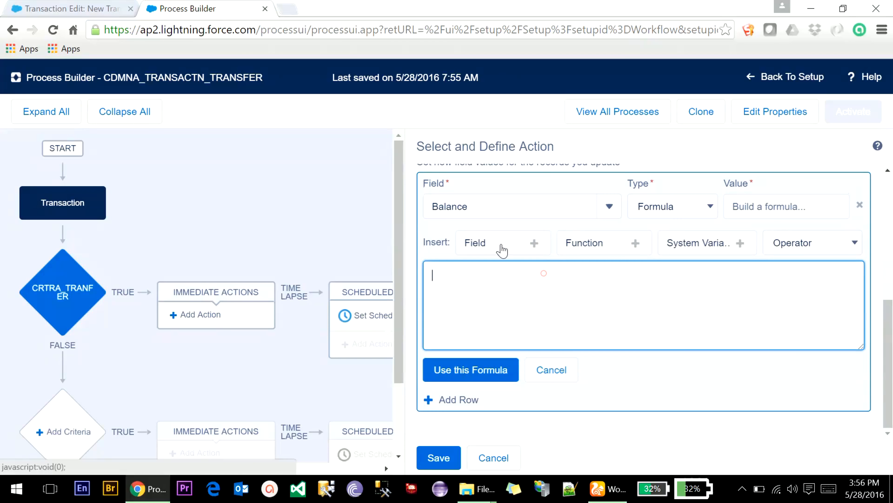
- Insert the Balance field of the transaction's Customer Account into the formula
{"action": "left_click", "coordinate": [493, 243]}
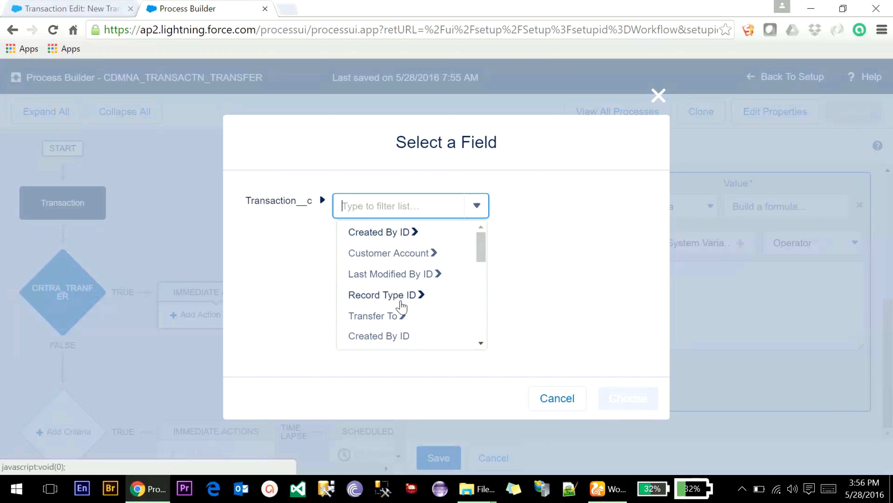
{"action": "scroll", "coordinate": [401, 306], "scroll_direction": "down", "scroll_amount": 5}
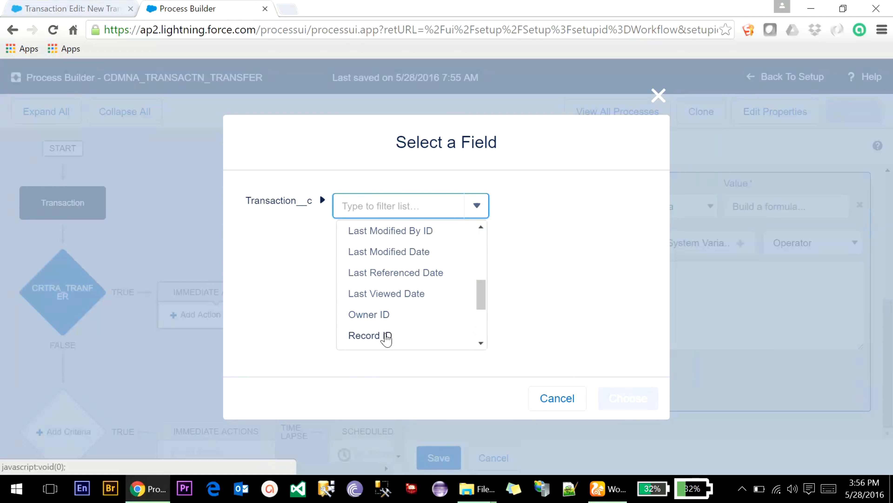
{"action": "scroll", "coordinate": [387, 337], "scroll_direction": "up", "scroll_amount": 5}
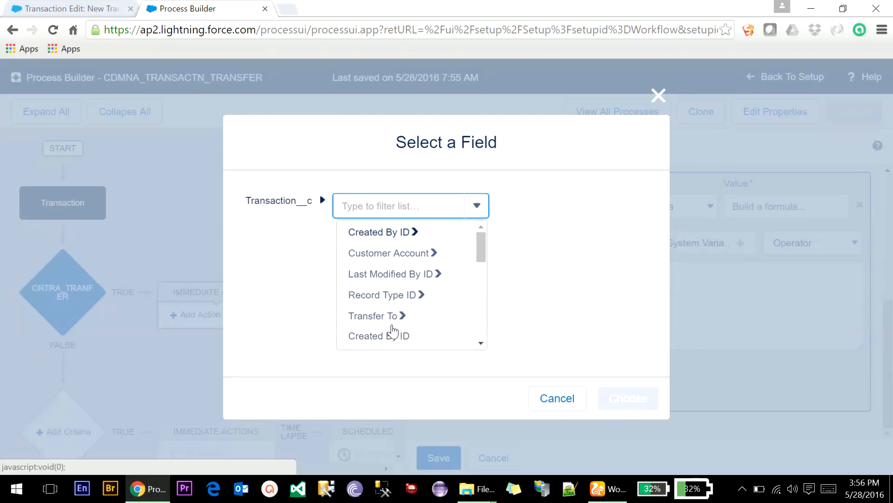
{"action": "left_click", "coordinate": [401, 254]}
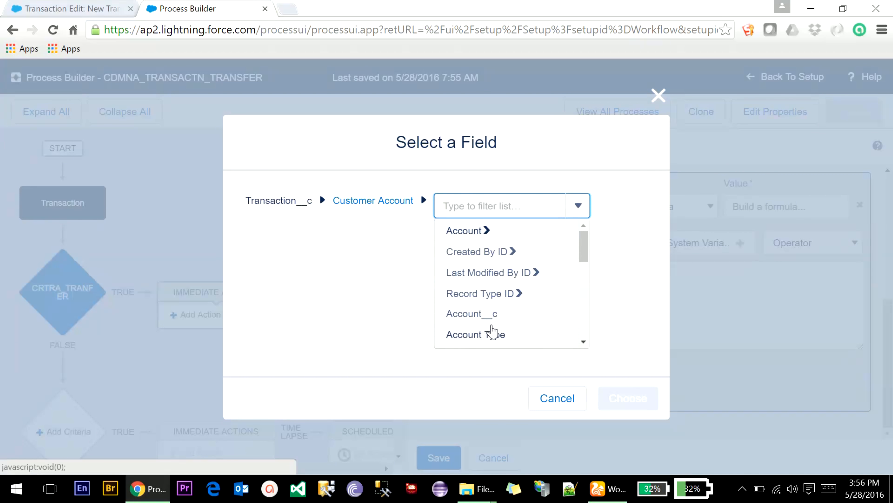
{"action": "scroll", "coordinate": [492, 331], "scroll_direction": "down", "scroll_amount": 3}
{"action": "left_click", "coordinate": [468, 236]}
{"action": "left_click", "coordinate": [621, 396]}
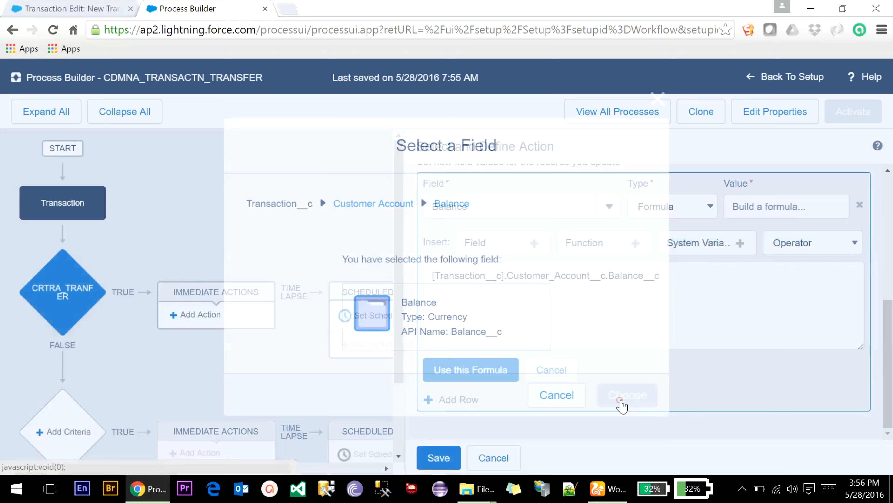
- Subtract the Transaction amount field from the balance in the formula, apply the formula and save the action
{"action": "type", "text": "-"}
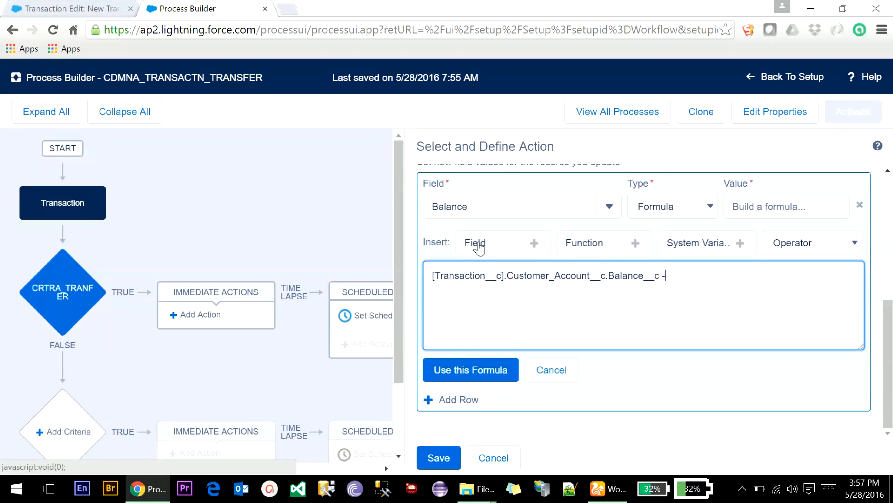
{"action": "left_click", "coordinate": [475, 243]}
{"action": "scroll", "coordinate": [422, 316], "scroll_direction": "down", "scroll_amount": 3}
{"action": "scroll", "coordinate": [419, 315], "scroll_direction": "down", "scroll_amount": 3}
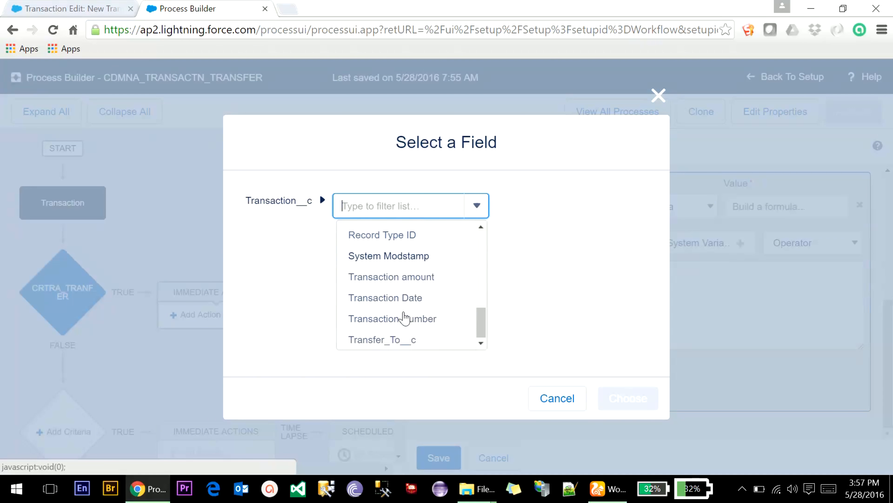
{"action": "left_click", "coordinate": [411, 276]}
{"action": "left_click", "coordinate": [628, 396]}
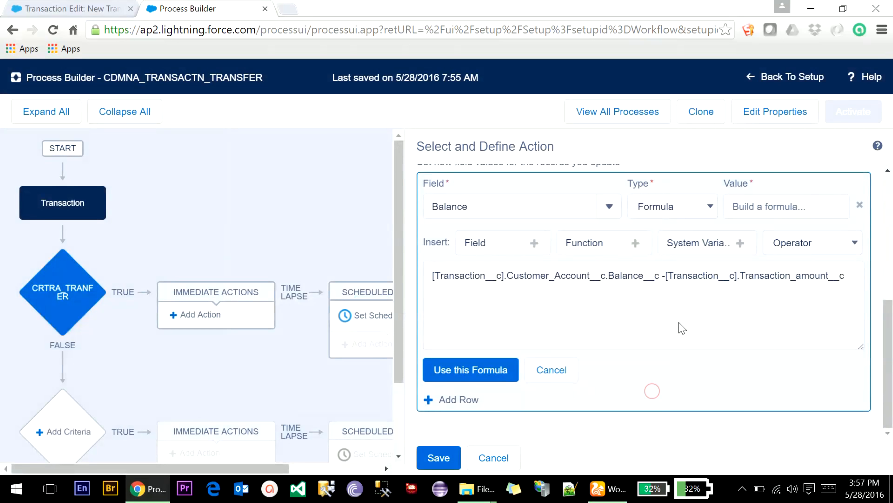
{"action": "left_click", "coordinate": [517, 373]}
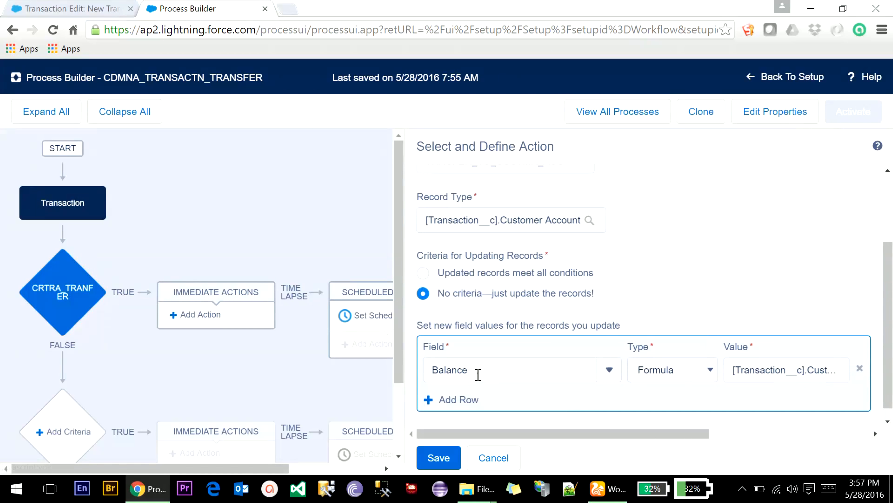
{"action": "left_click", "coordinate": [456, 451]}
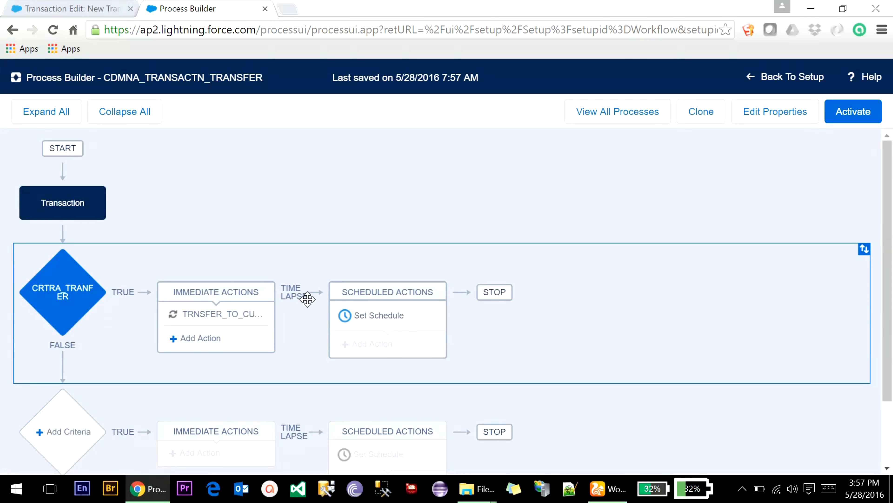
- Add a second immediate action of type Update Records and name it ACTN_ADD_TNSFR
{"action": "left_click", "coordinate": [203, 340]}
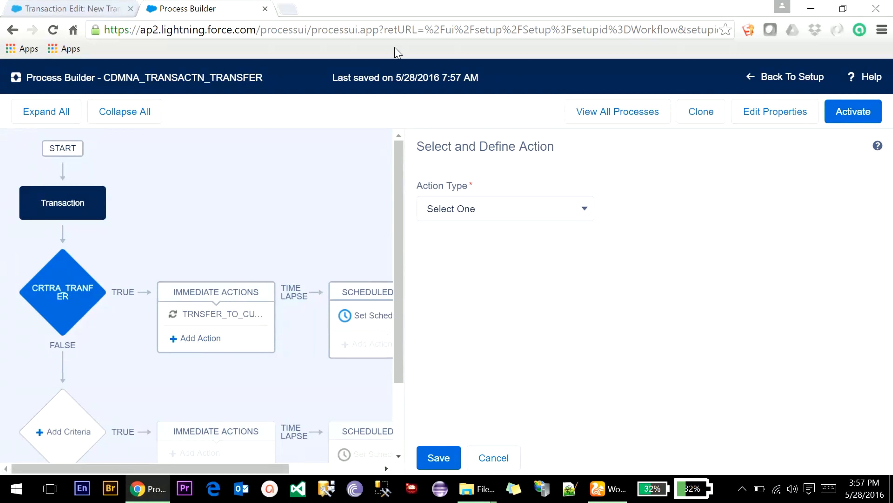
{"action": "left_click", "coordinate": [480, 202]}
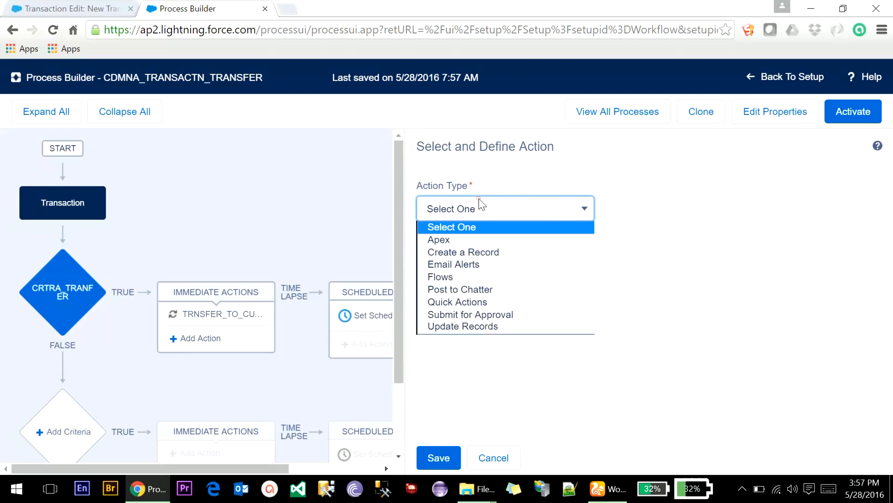
{"action": "left_click", "coordinate": [465, 328]}
{"action": "left_click", "coordinate": [454, 254]}
{"action": "left_click", "coordinate": [454, 264]}
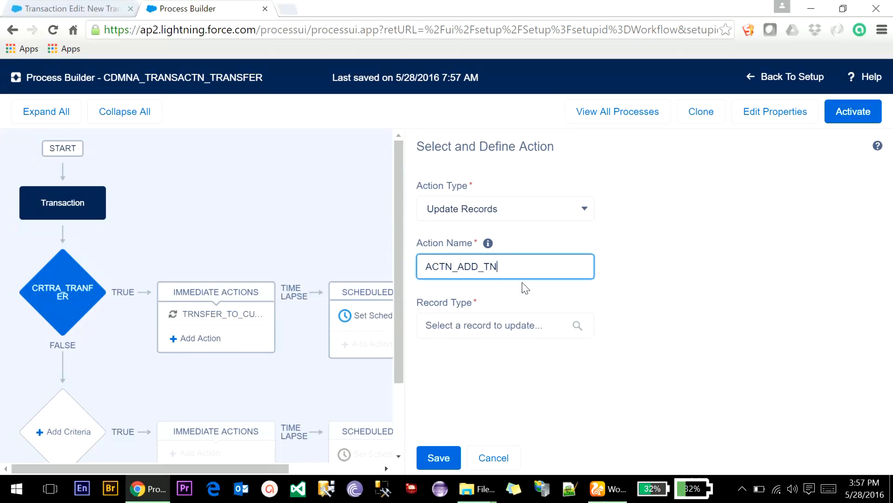
- Choose the Transfer To record related to Transaction__c as the record the second action updates
{"action": "left_click", "coordinate": [534, 331]}
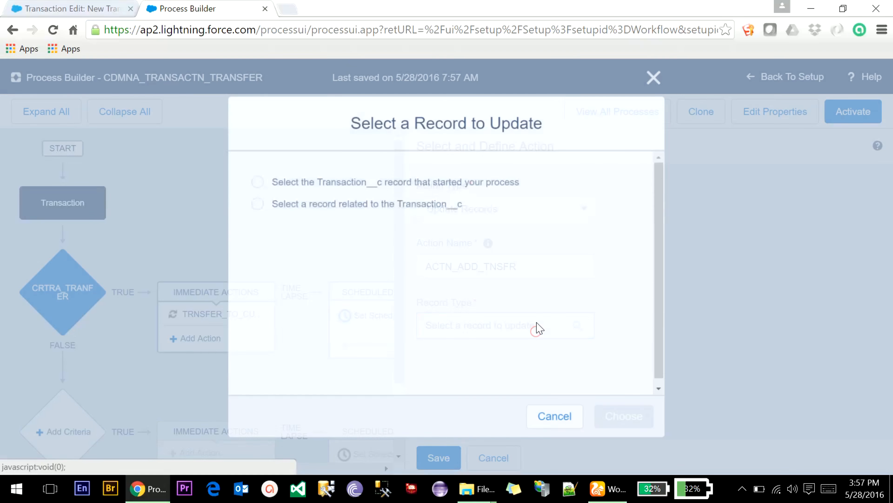
{"action": "left_click", "coordinate": [341, 204]}
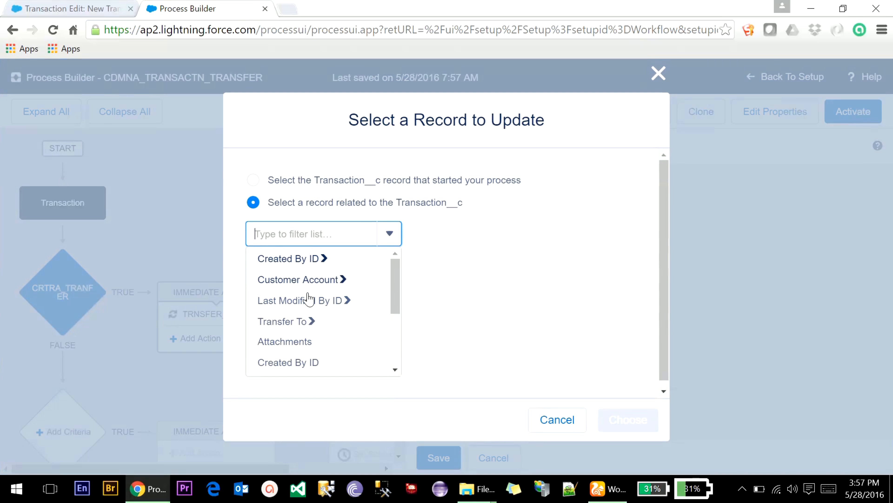
{"action": "left_click", "coordinate": [303, 320]}
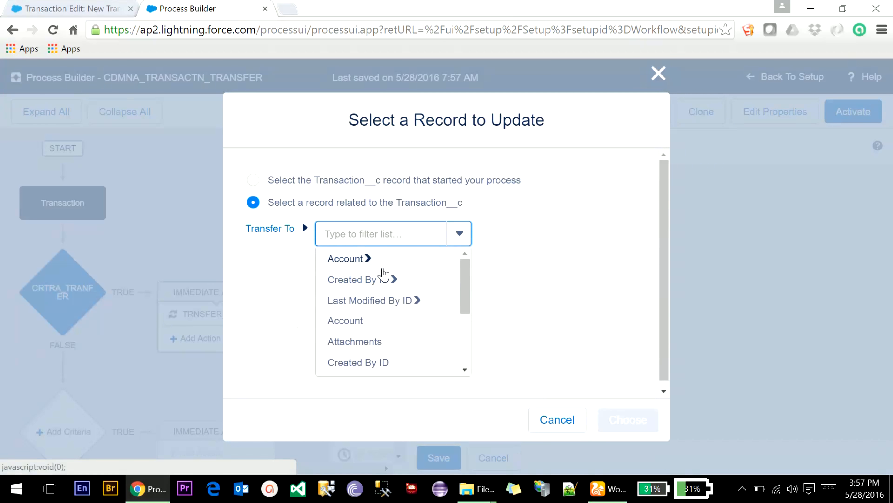
{"action": "left_click", "coordinate": [288, 228]}
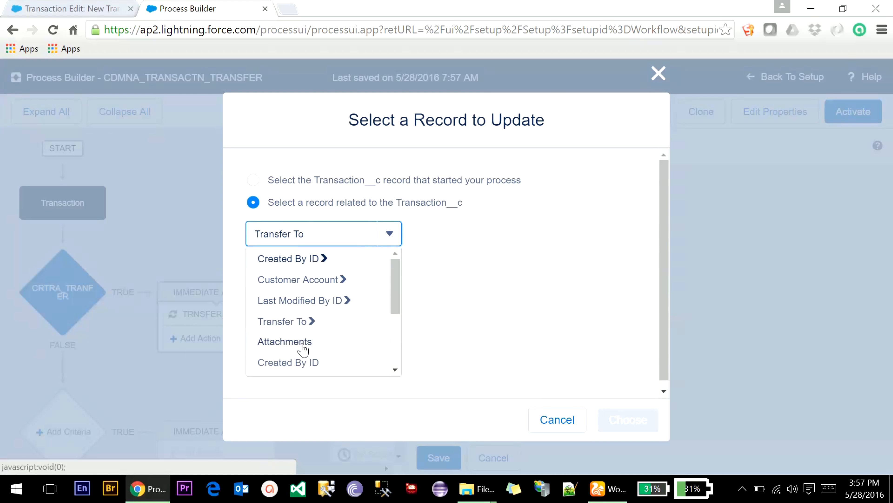
{"action": "scroll", "coordinate": [301, 347], "scroll_direction": "down", "scroll_amount": 3}
{"action": "left_click", "coordinate": [294, 358]}
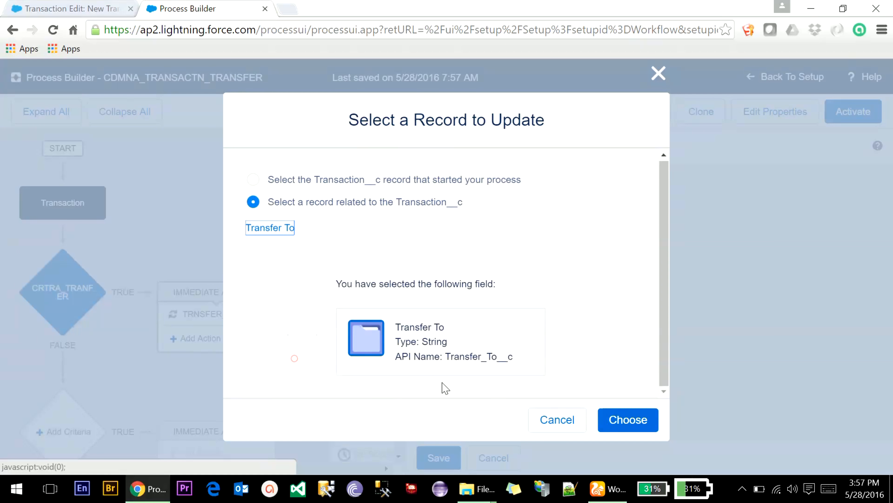
{"action": "left_click", "coordinate": [608, 420]}
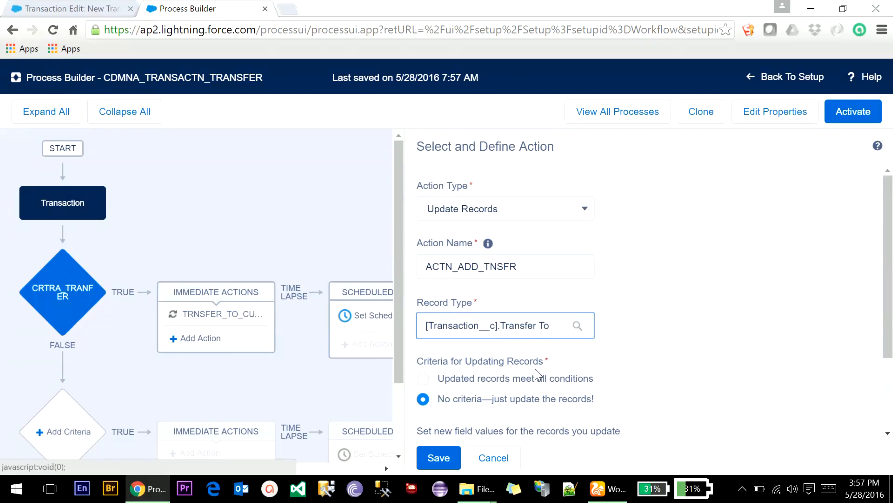
- Set the second action to update the Balance field of the Transfer To record using a formula
{"action": "scroll", "coordinate": [523, 391], "scroll_direction": "down", "scroll_amount": 2}
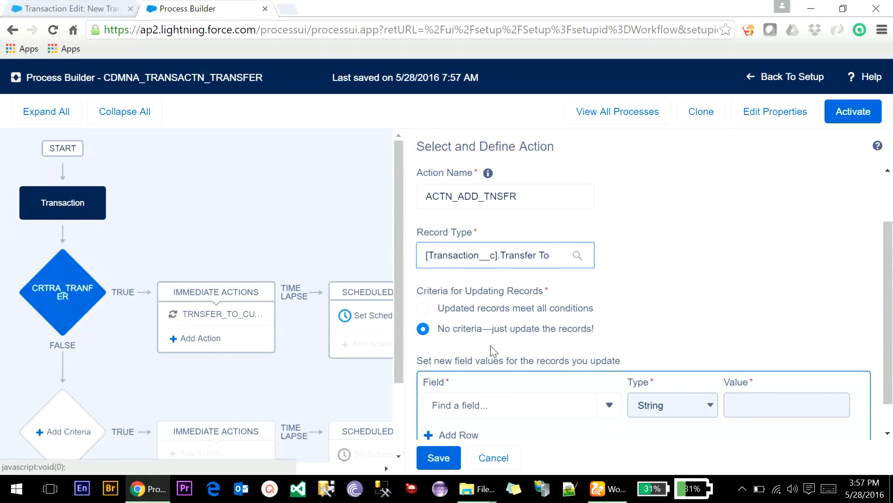
{"action": "scroll", "coordinate": [489, 334], "scroll_direction": "down", "scroll_amount": 1}
{"action": "left_click", "coordinate": [492, 374]}
{"action": "scroll", "coordinate": [497, 395], "scroll_direction": "down", "scroll_amount": 1}
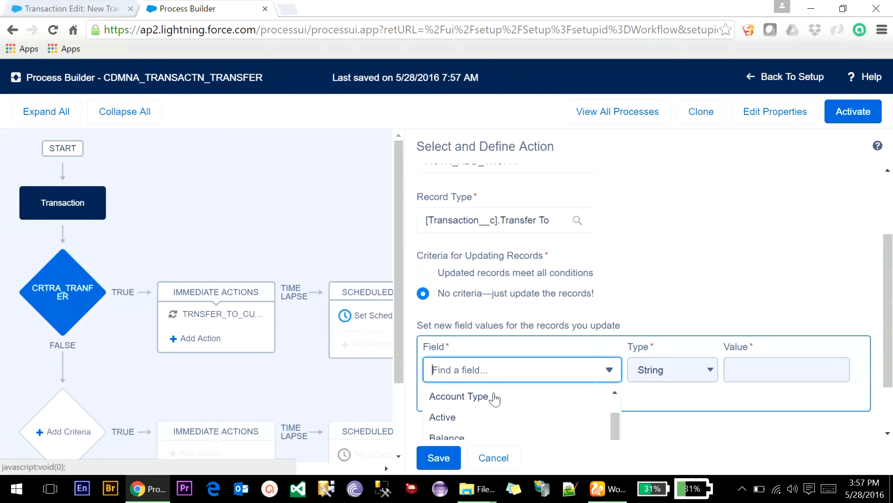
{"action": "scroll", "coordinate": [477, 435], "scroll_direction": "down", "scroll_amount": 2}
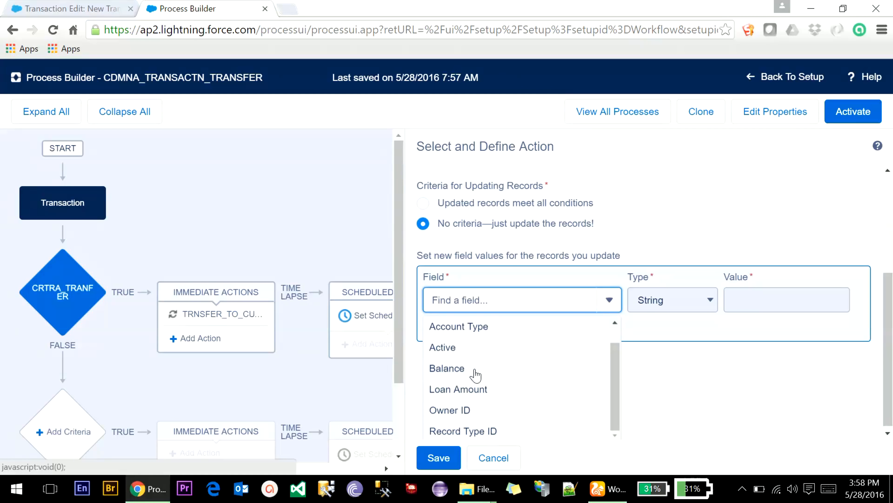
{"action": "left_click", "coordinate": [476, 375]}
{"action": "left_click", "coordinate": [692, 370]}
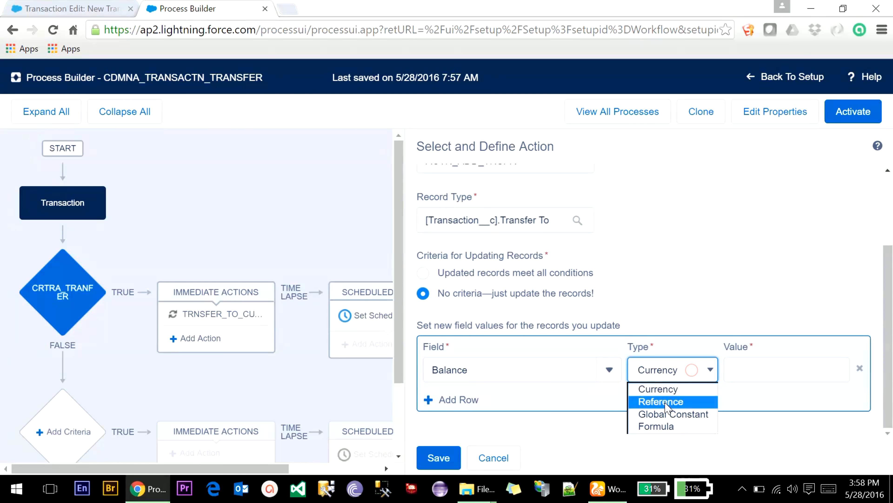
{"action": "left_click", "coordinate": [657, 425]}
{"action": "left_click", "coordinate": [759, 375]}
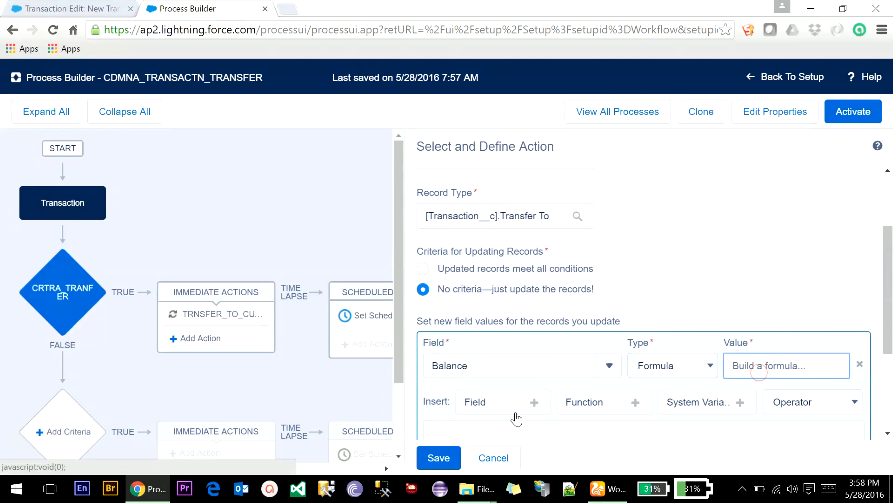
- Insert the Balance field of the transaction's Transfer To account into the formula
{"action": "left_click", "coordinate": [478, 247]}
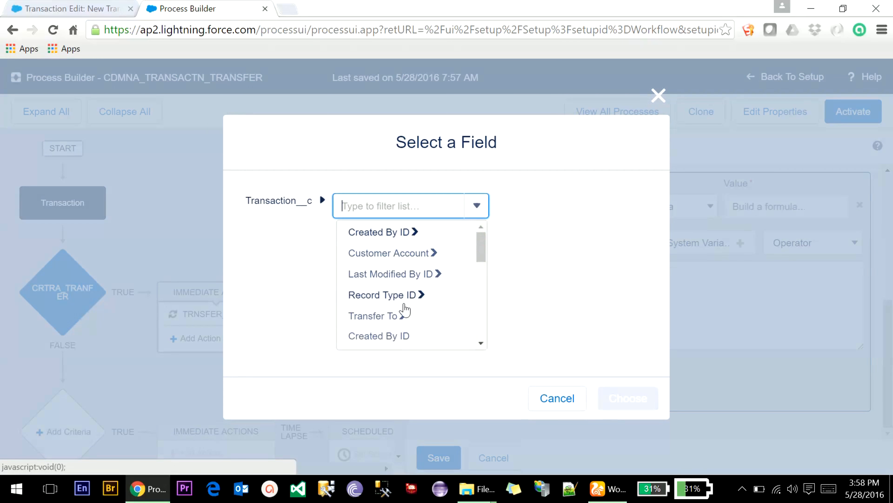
{"action": "scroll", "coordinate": [403, 315], "scroll_direction": "down", "scroll_amount": 4}
{"action": "scroll", "coordinate": [401, 292], "scroll_direction": "up", "scroll_amount": 2}
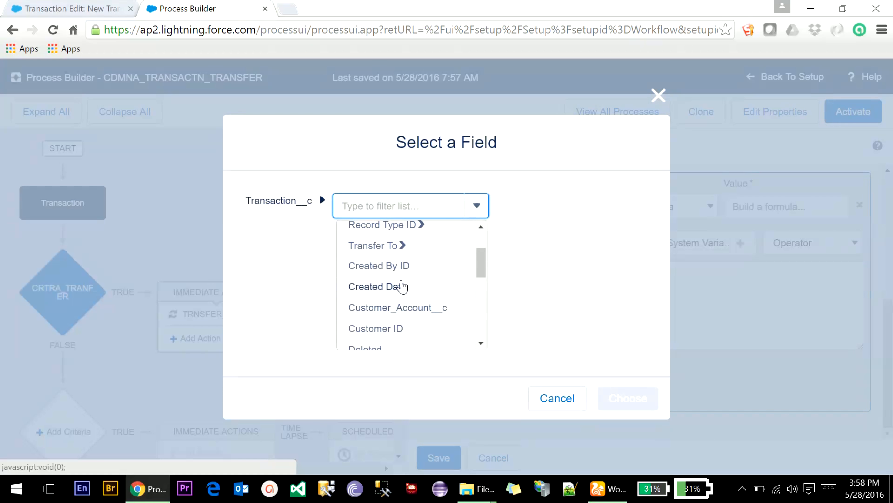
{"action": "left_click", "coordinate": [393, 248]}
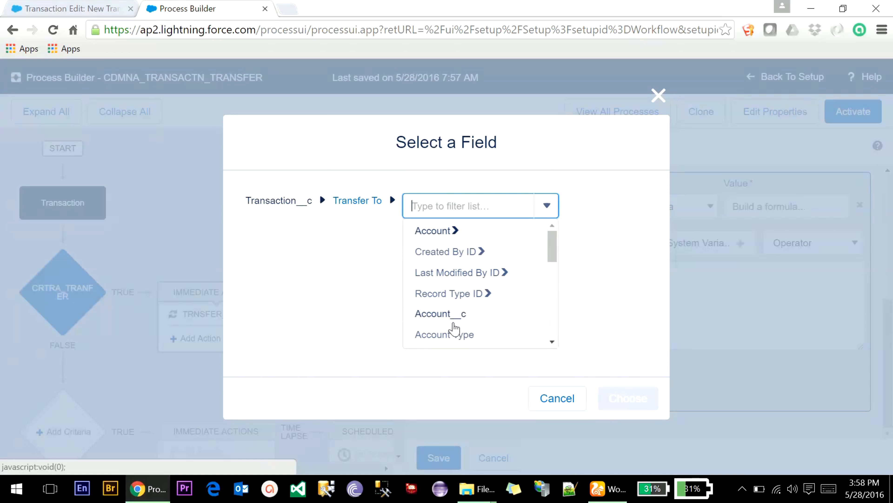
{"action": "scroll", "coordinate": [452, 328], "scroll_direction": "down", "scroll_amount": 3}
{"action": "left_click", "coordinate": [443, 235]}
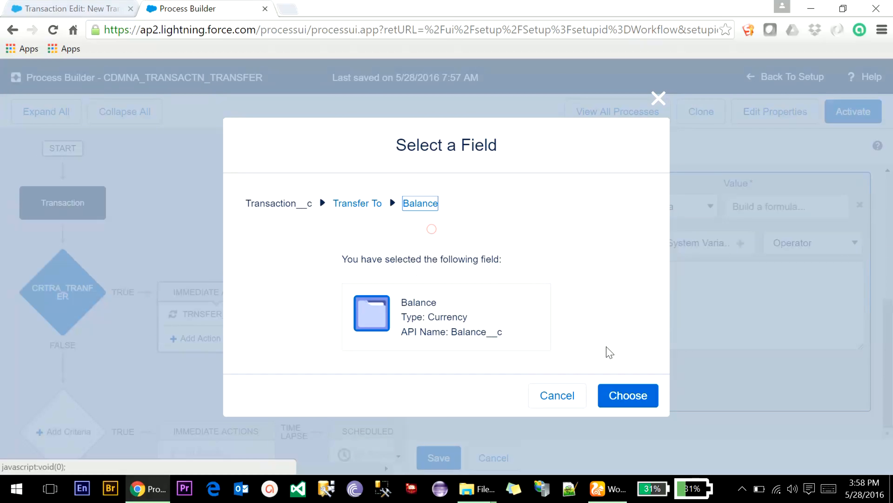
{"action": "left_click", "coordinate": [627, 407]}
- Add the Transaction amount field to the Transfer To balance in the formula, apply the formula and save the action
{"action": "left_click", "coordinate": [707, 281]}
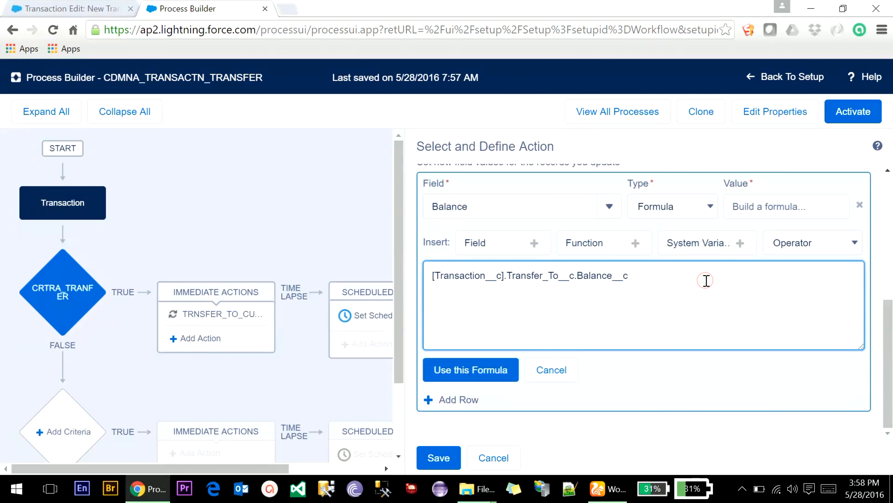
{"action": "type", "text": "+"}
{"action": "left_click", "coordinate": [494, 245]}
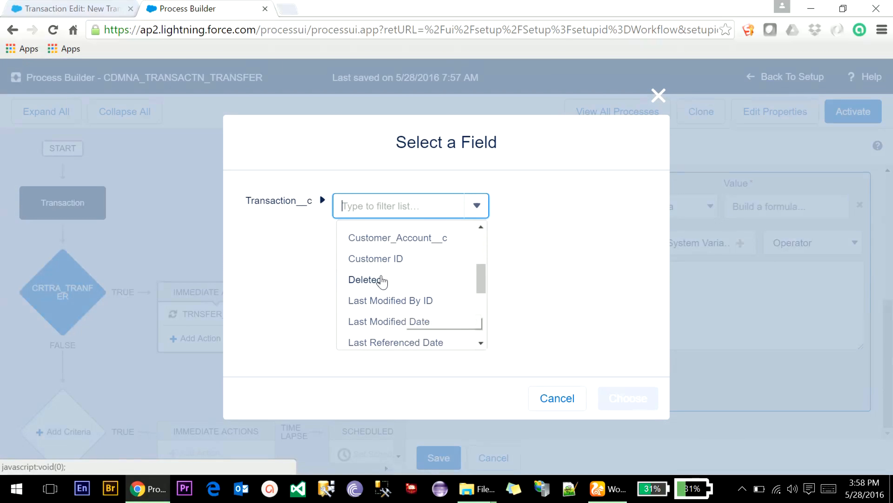
{"action": "scroll", "coordinate": [386, 315], "scroll_direction": "down", "scroll_amount": 2}
{"action": "scroll", "coordinate": [386, 316], "scroll_direction": "down", "scroll_amount": 3}
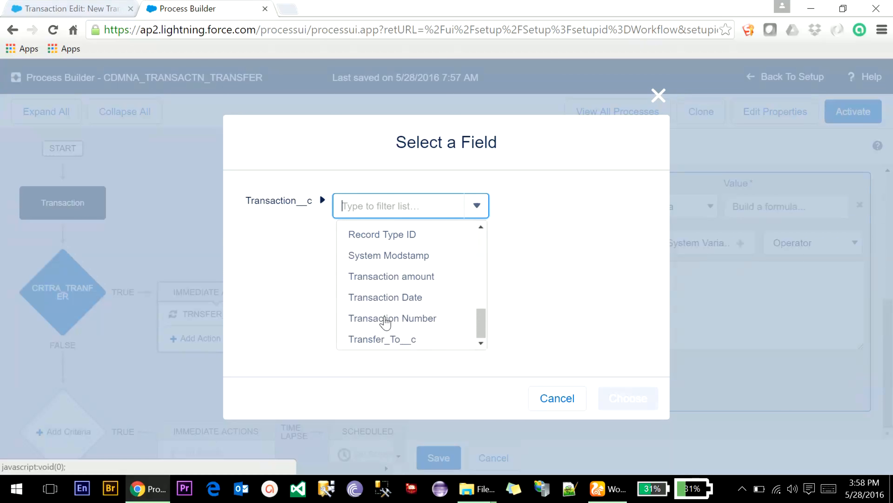
{"action": "left_click", "coordinate": [400, 280]}
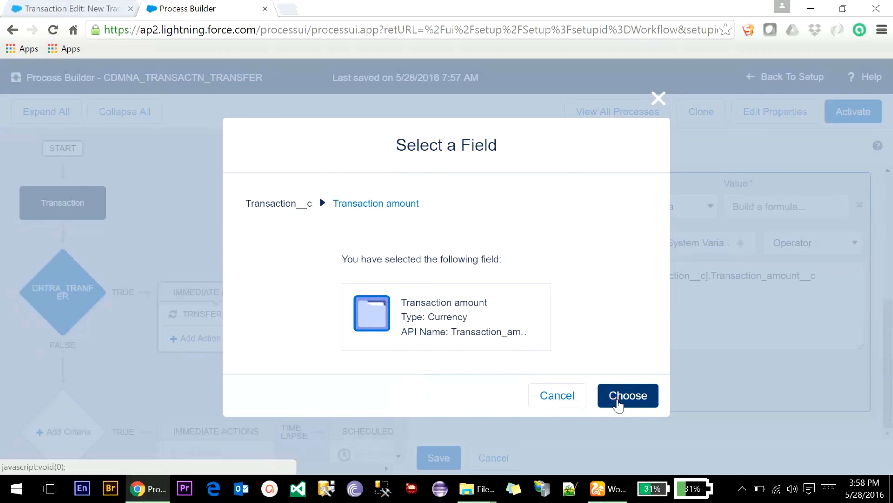
{"action": "left_click", "coordinate": [617, 399]}
{"action": "left_click", "coordinate": [488, 370]}
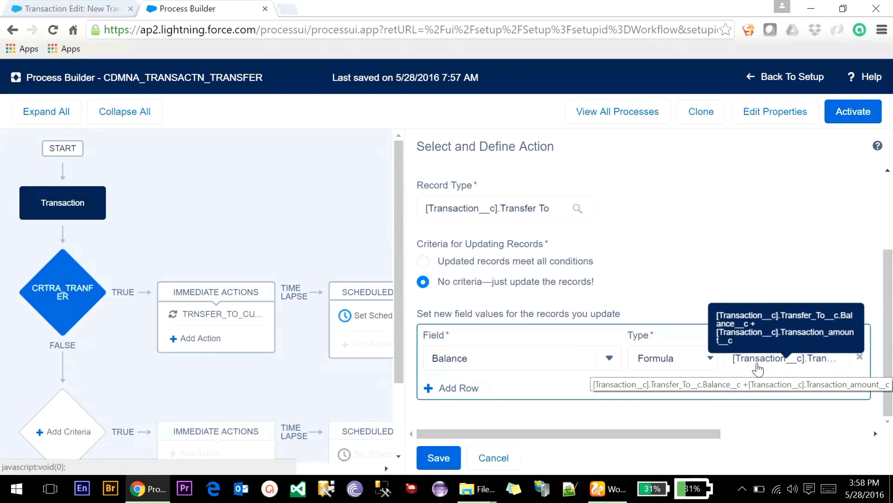
{"action": "left_click", "coordinate": [423, 458]}
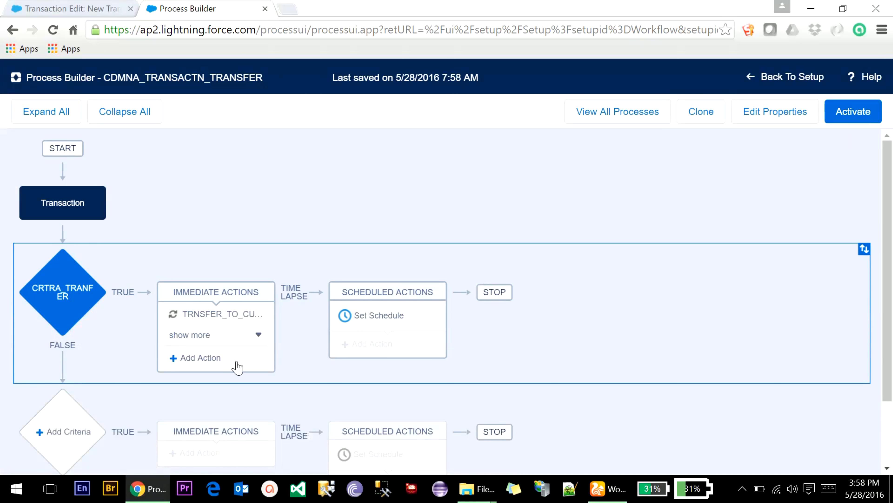
- Expand the immediate actions of CRTRA_TRANFER to check both updates and activate the CDMNA_TRANSACTN_TRANSFER process
{"action": "left_click", "coordinate": [208, 338]}
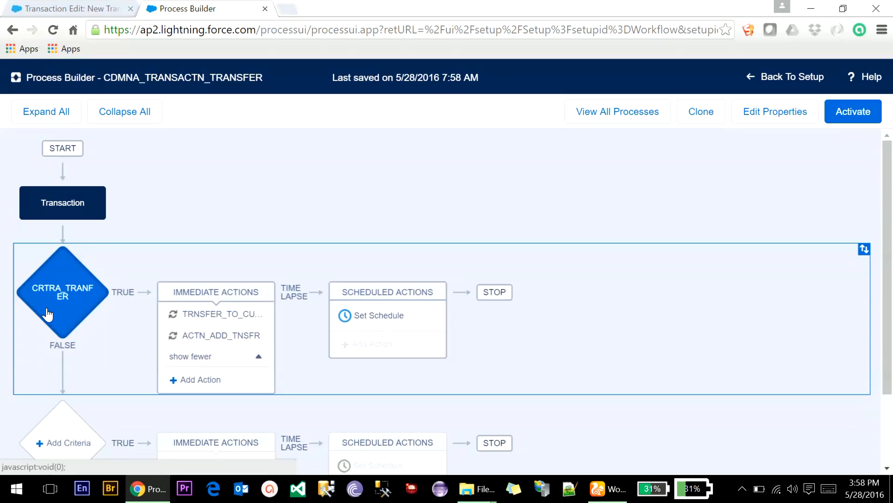
{"action": "left_click", "coordinate": [838, 129]}
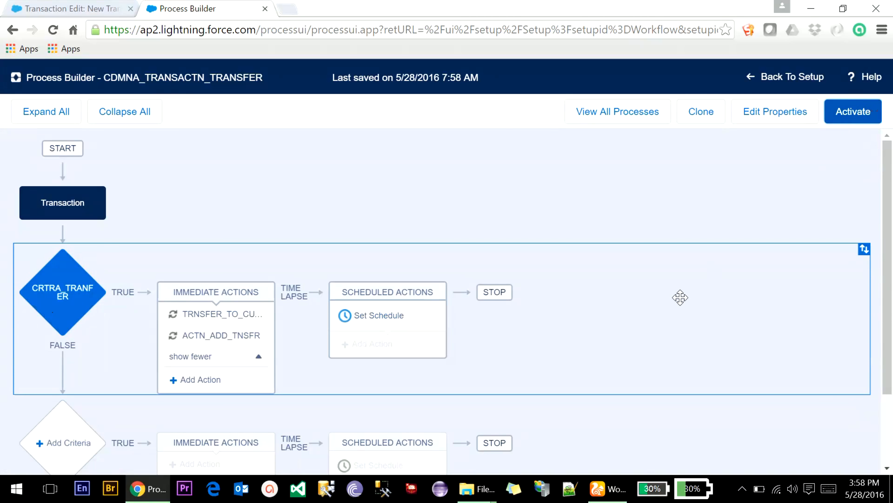
{"action": "left_click", "coordinate": [619, 333]}
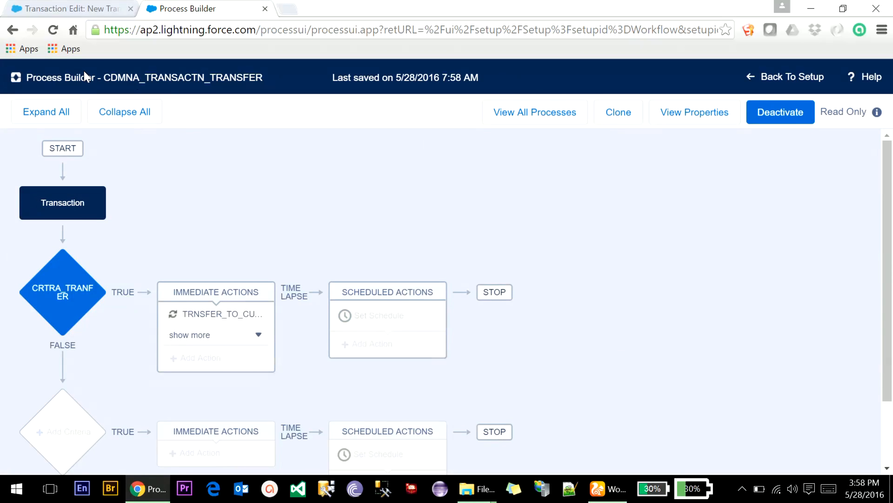
- Return to Setup and open the Process Builder list to check the status of all processes
{"action": "left_click", "coordinate": [804, 84]}
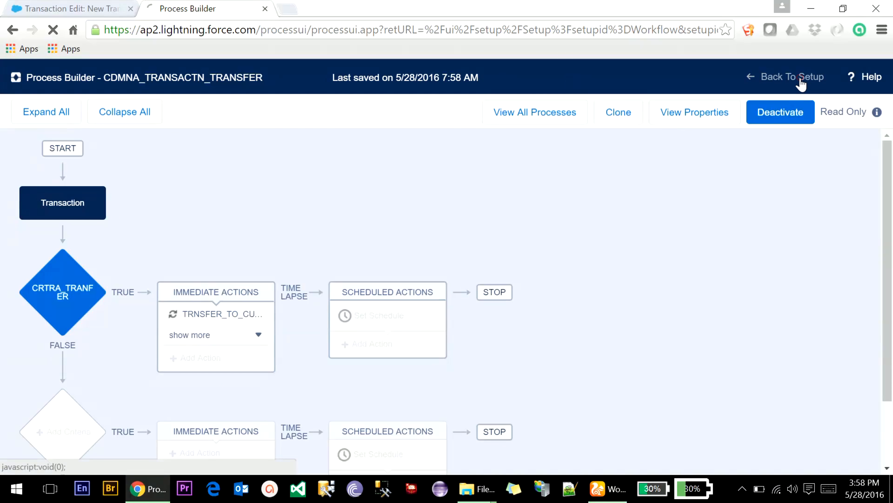
{"action": "scroll", "coordinate": [20, 238], "scroll_direction": "down", "scroll_amount": 3}
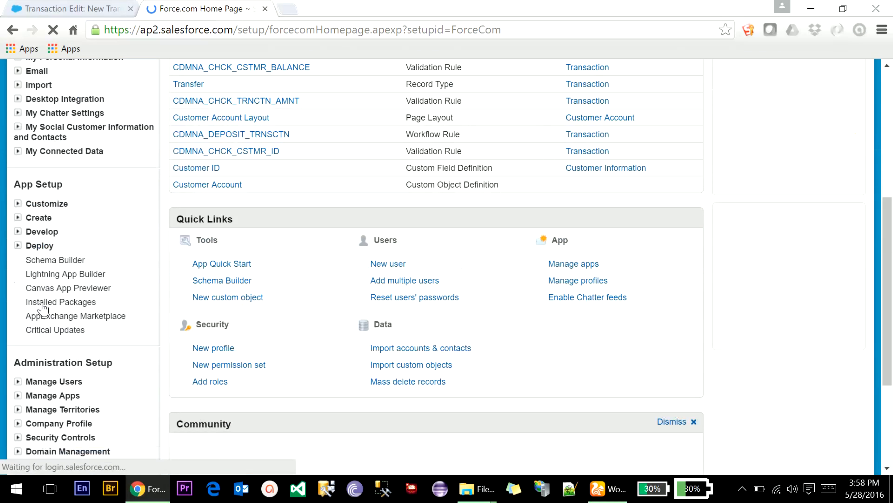
{"action": "left_click", "coordinate": [17, 217]}
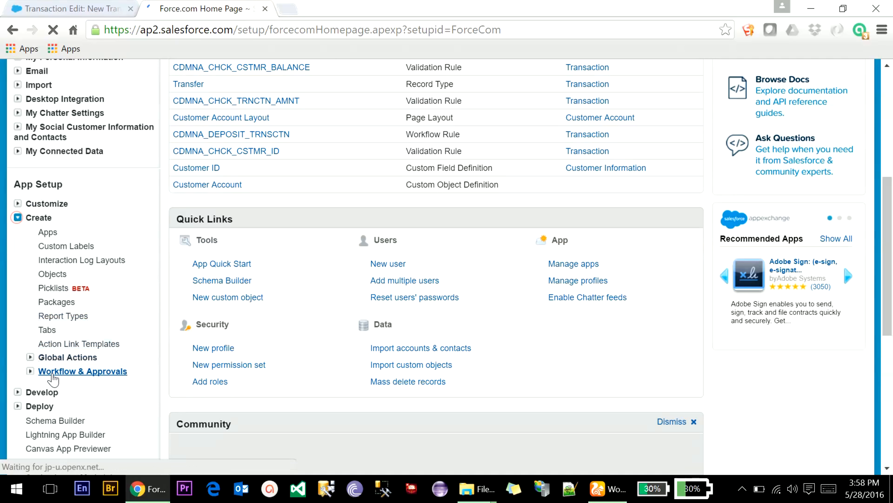
{"action": "left_click", "coordinate": [30, 371]}
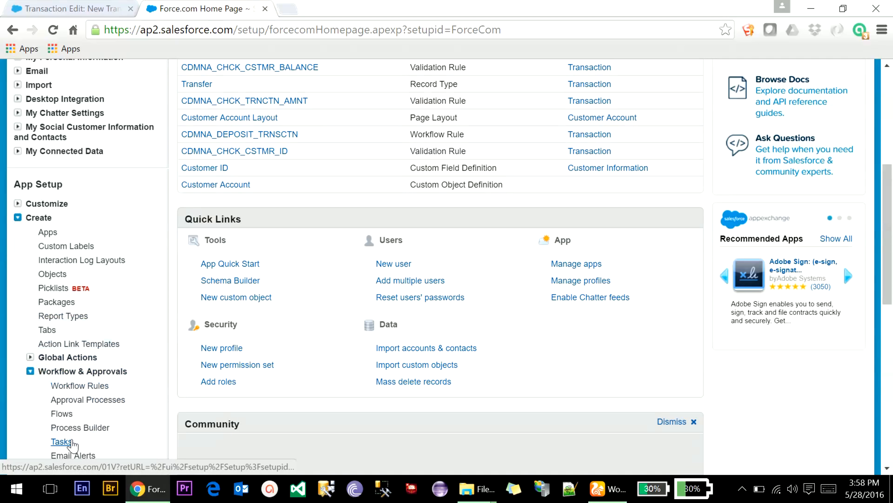
{"action": "left_click", "coordinate": [96, 427]}
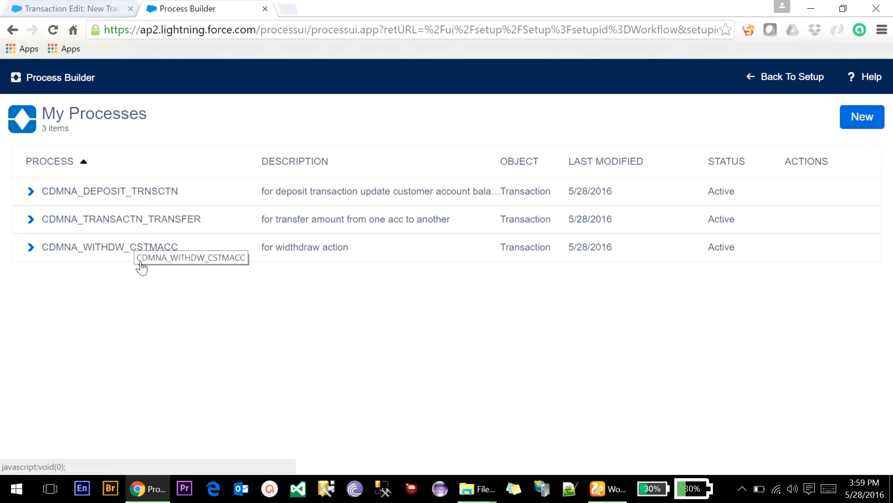
- Leave the process list and go to the home page of the Customer Accounts object
{"action": "left_click", "coordinate": [821, 83]}
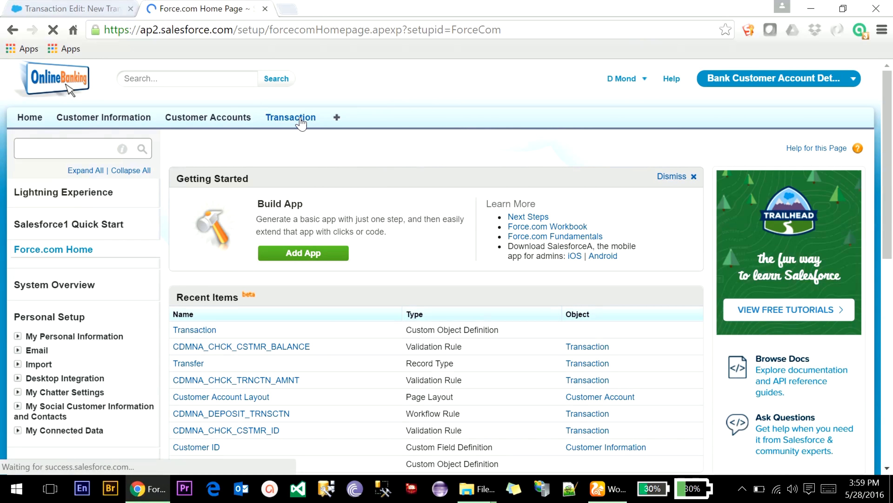
{"action": "left_click", "coordinate": [299, 118]}
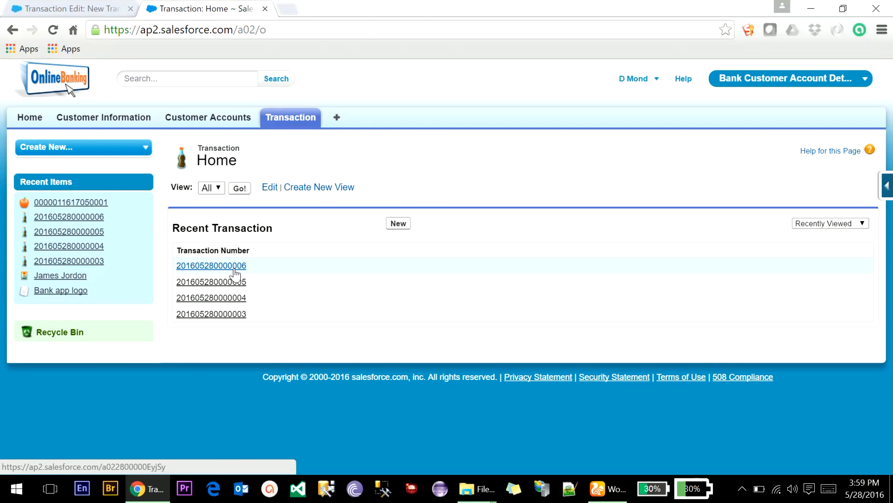
{"action": "middle_click", "coordinate": [90, 205]}
{"action": "left_click", "coordinate": [190, 117]}
{"action": "middle_click", "coordinate": [369, 5]}
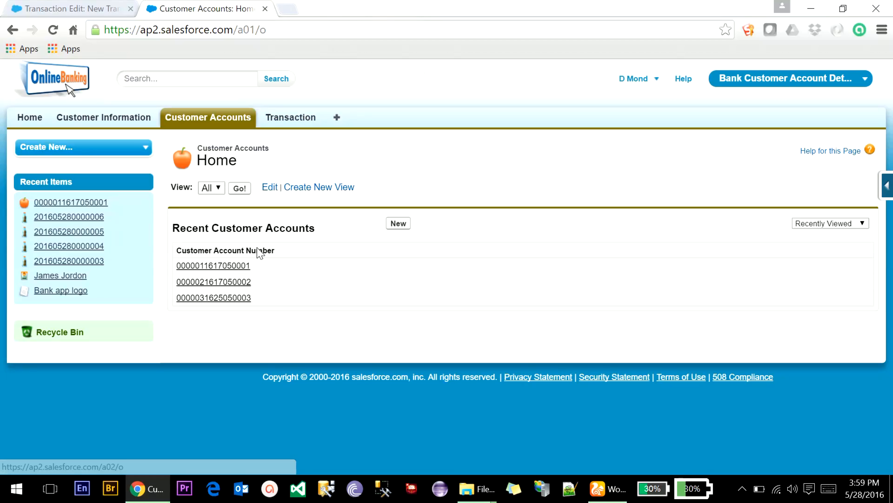
- Edit the columns of the Customer Accounts list and add Account, Account Type and Balance to the selected fields
{"action": "mouse_move", "coordinate": [885, 188]}
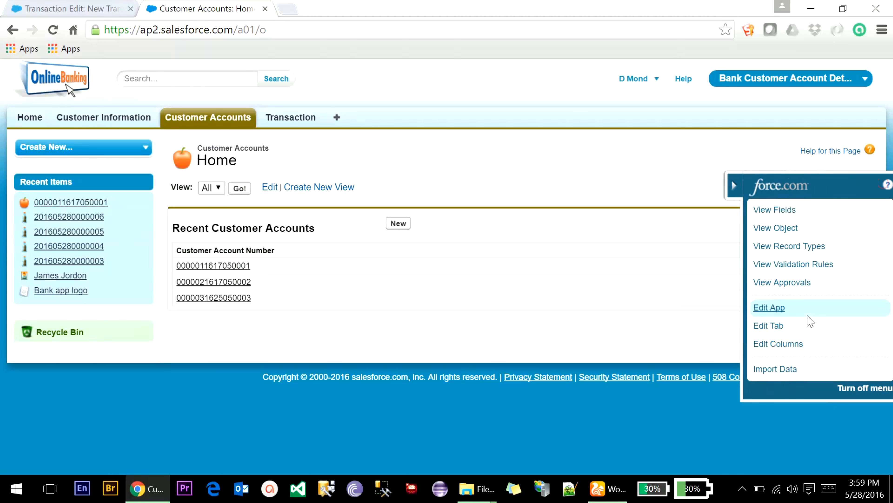
{"action": "left_click", "coordinate": [778, 344]}
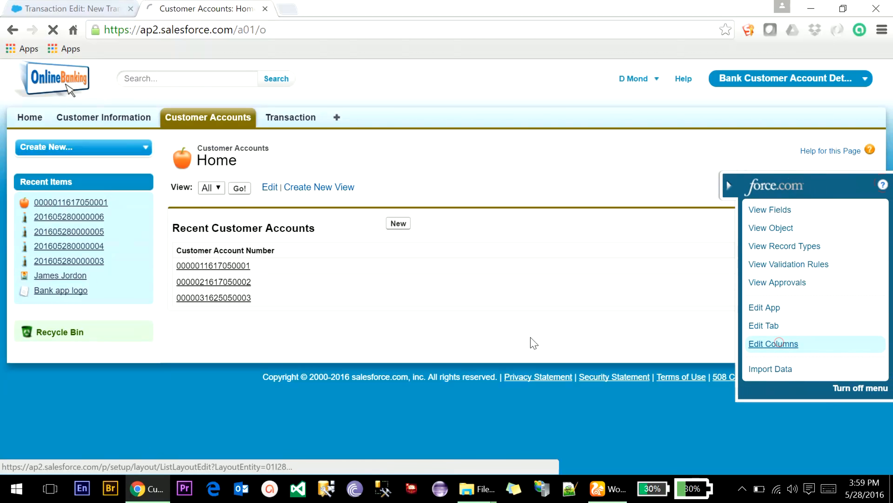
{"action": "left_click", "coordinate": [198, 257]}
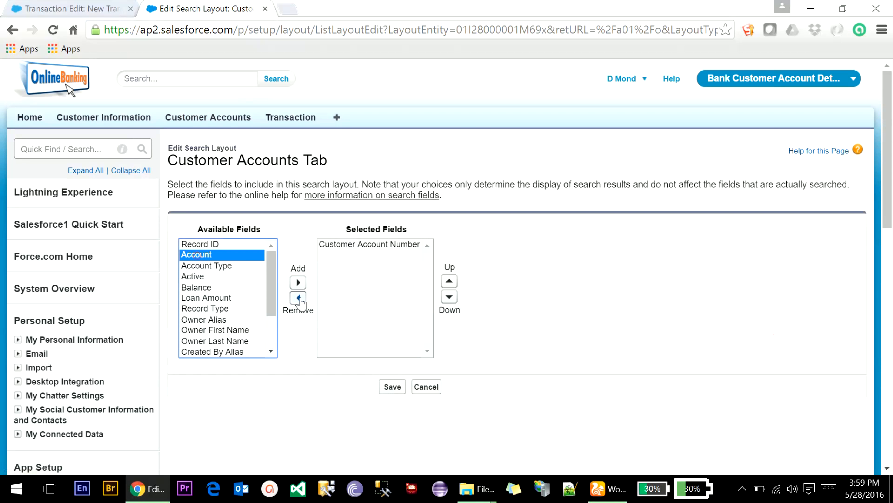
{"action": "left_click", "coordinate": [298, 282]}
{"action": "left_click", "coordinate": [218, 257]}
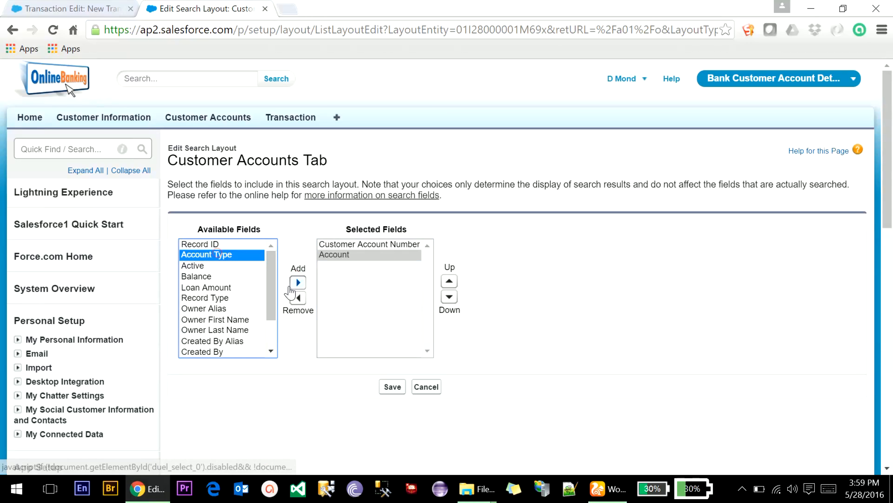
{"action": "left_click", "coordinate": [298, 282]}
{"action": "left_click", "coordinate": [213, 267]}
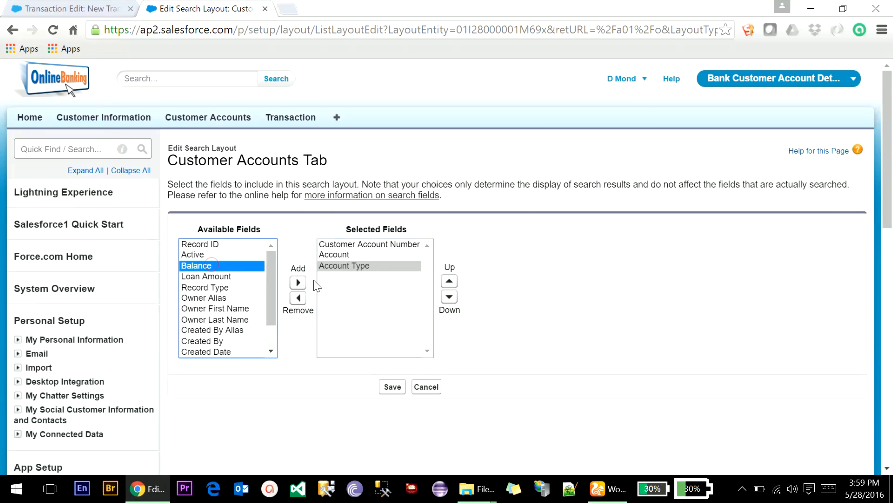
{"action": "left_click", "coordinate": [298, 282]}
- Add the Active column, place it directly after Account and save the Customer Accounts list layout
{"action": "left_click", "coordinate": [192, 254]}
{"action": "left_click", "coordinate": [298, 282]}
{"action": "left_click", "coordinate": [450, 281]}
{"action": "left_click", "coordinate": [450, 282]}
{"action": "left_click", "coordinate": [392, 385]}
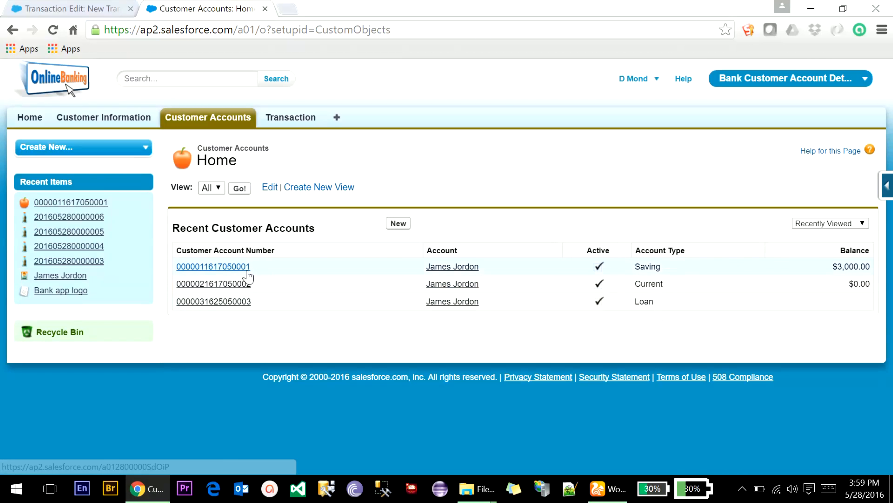
- From the Transaction home page, open the Transaction object's validation rules in a new browser tab
{"action": "left_click", "coordinate": [311, 120]}
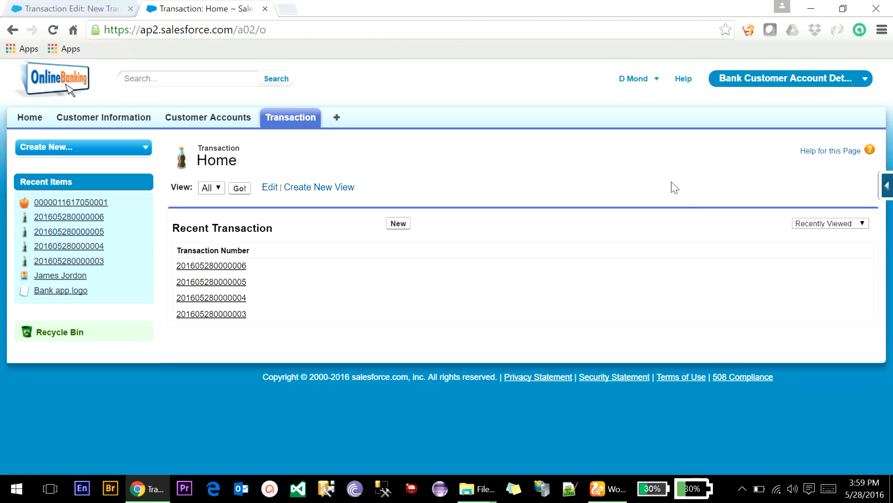
{"action": "left_click", "coordinate": [888, 186]}
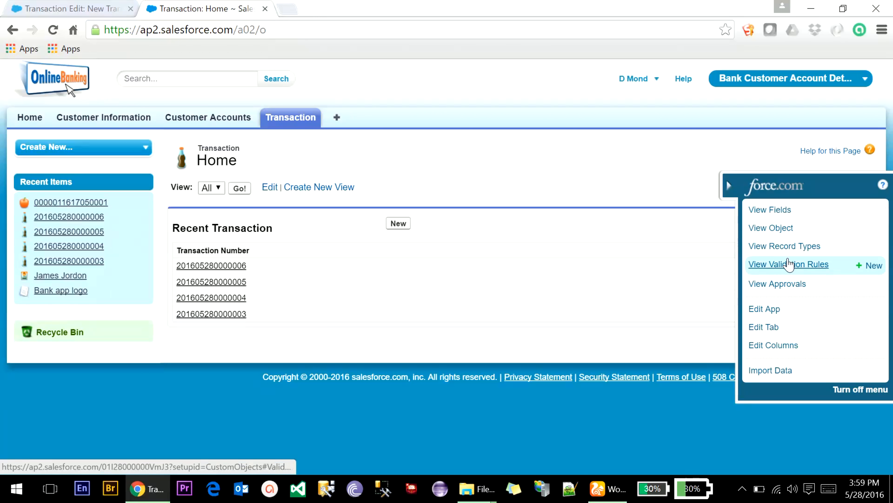
{"action": "left_click", "coordinate": [785, 265]}
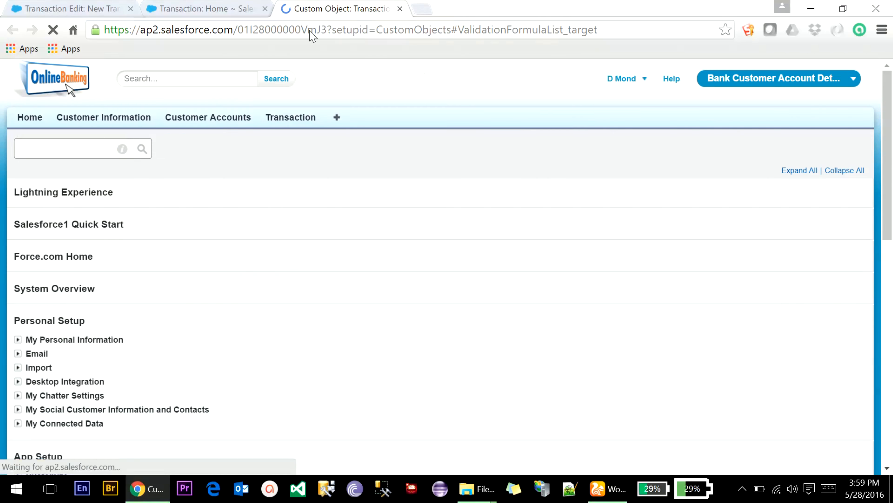
- Create a Transaction validation rule named CDMNA_CHCK_ACTIVE with the description "to check if transaction account is active or not"
{"action": "left_click", "coordinate": [410, 75]}
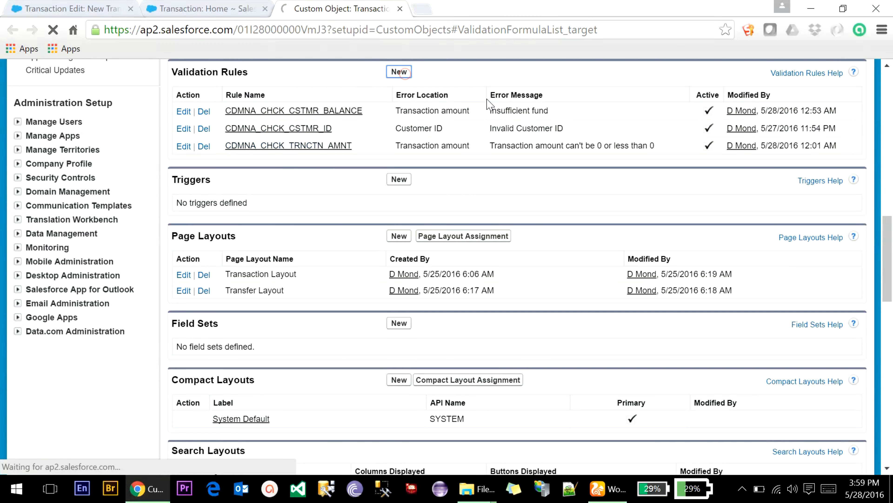
{"action": "left_click", "coordinate": [298, 251]}
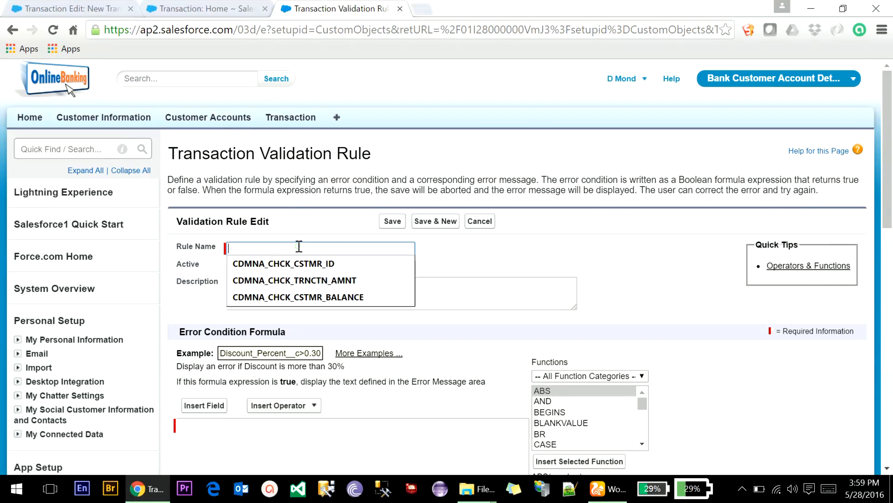
{"action": "left_click", "coordinate": [294, 262]}
{"action": "left_click_drag", "start_coordinate": [292, 248], "coordinate": [560, 283]}
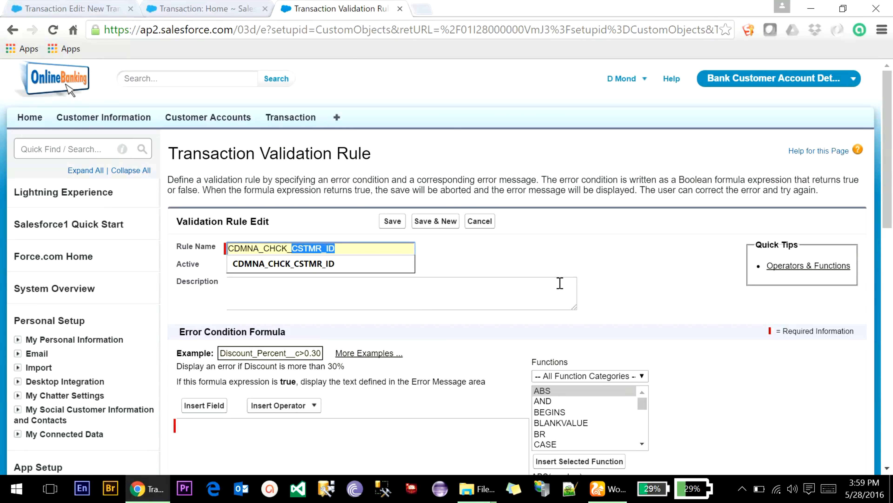
{"action": "type", "text": "ACTIVE"}
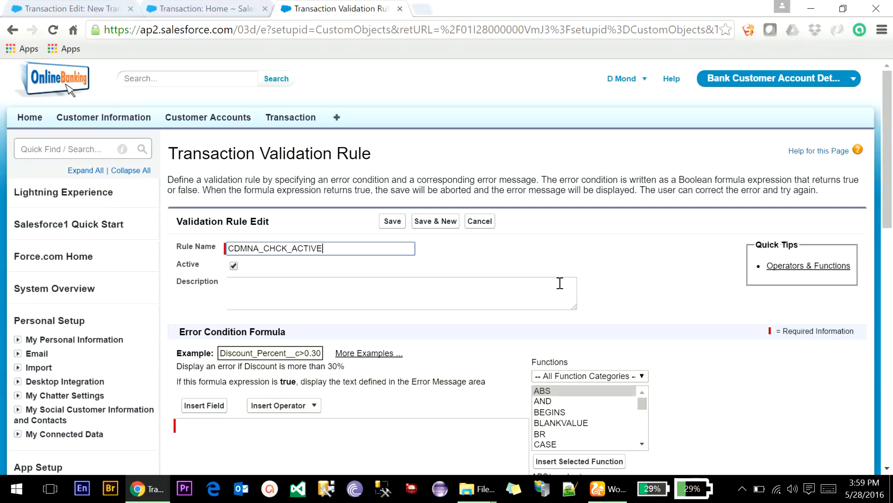
{"action": "left_click", "coordinate": [541, 285]}
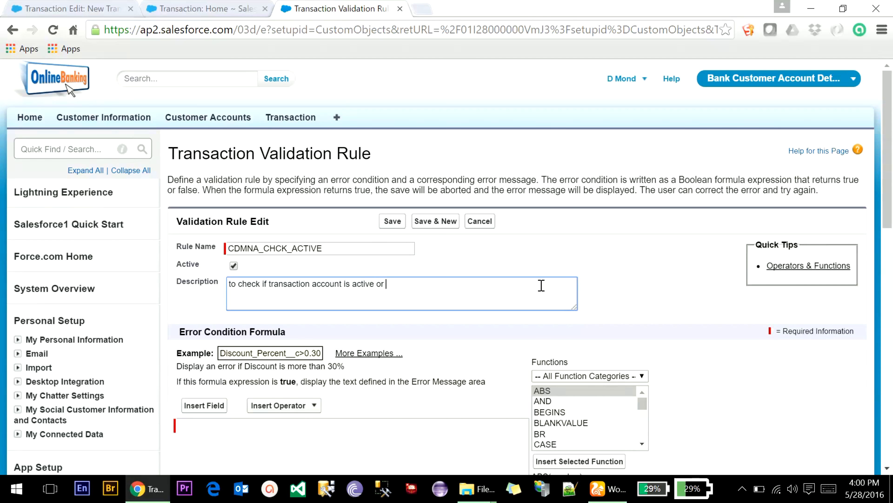
- Build the error condition formula Customer_Account__r.Active__c = true from the related customer account's Active field and check its syntax
{"action": "scroll", "coordinate": [541, 285], "scroll_direction": "down", "scroll_amount": 4}
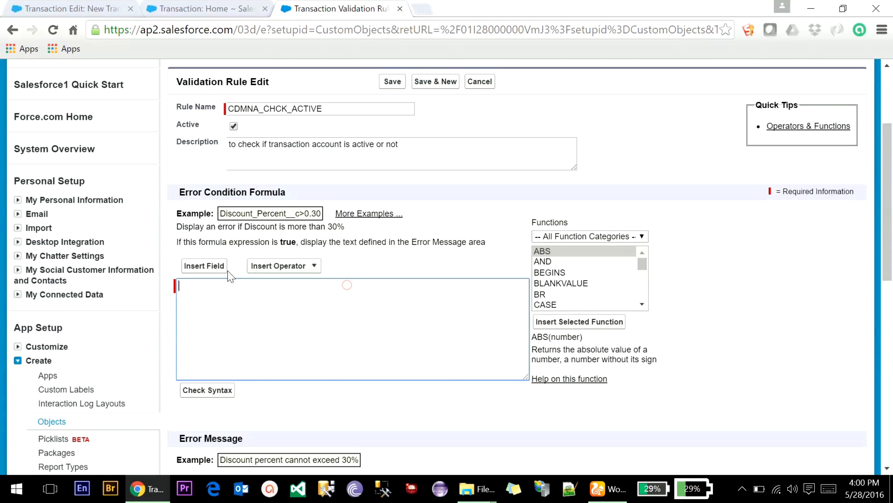
{"action": "left_click", "coordinate": [211, 265]}
{"action": "left_click", "coordinate": [307, 259]}
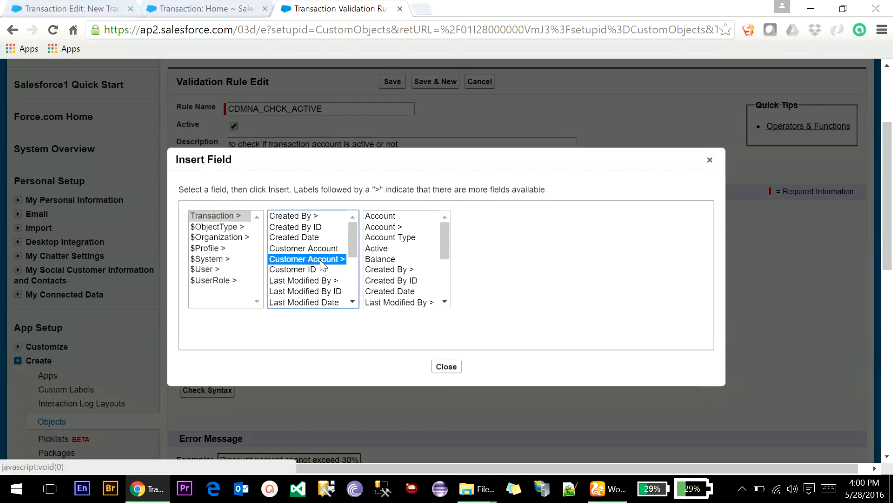
{"action": "left_click", "coordinate": [402, 228]}
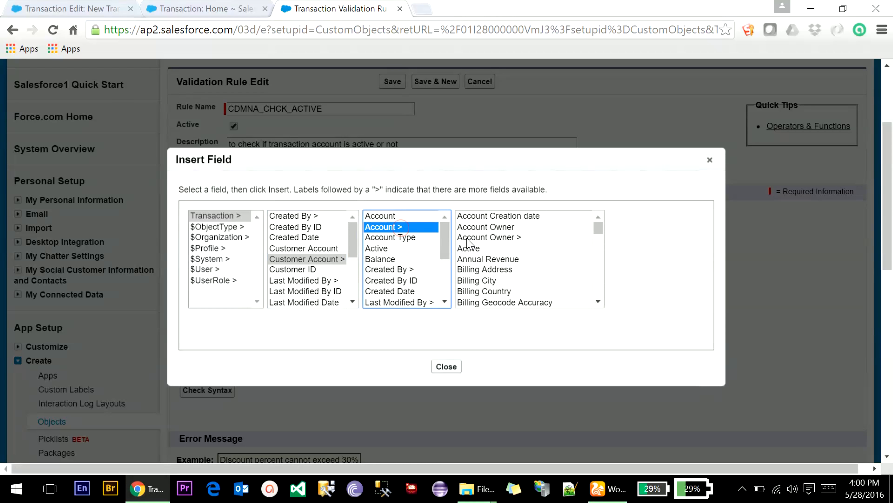
{"action": "left_click", "coordinate": [415, 248]}
{"action": "left_click", "coordinate": [536, 286]}
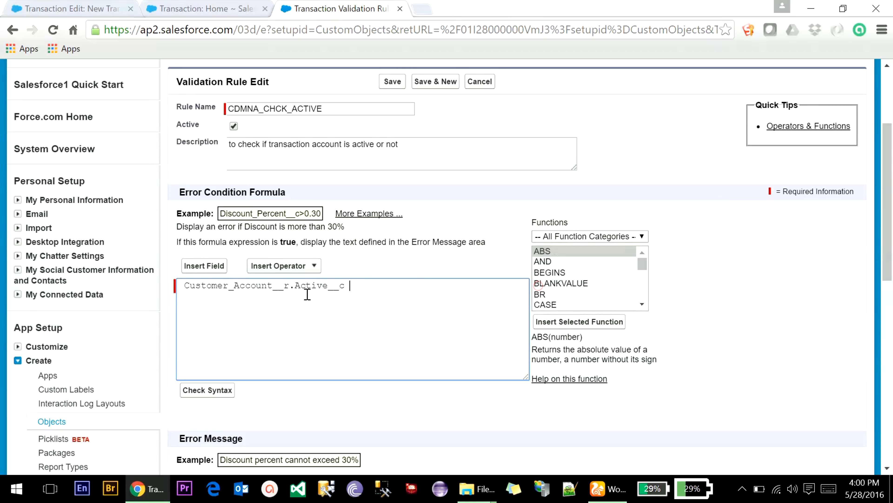
{"action": "left_click", "coordinate": [293, 267]}
{"action": "left_click", "coordinate": [285, 404]}
{"action": "left_click", "coordinate": [195, 390]}
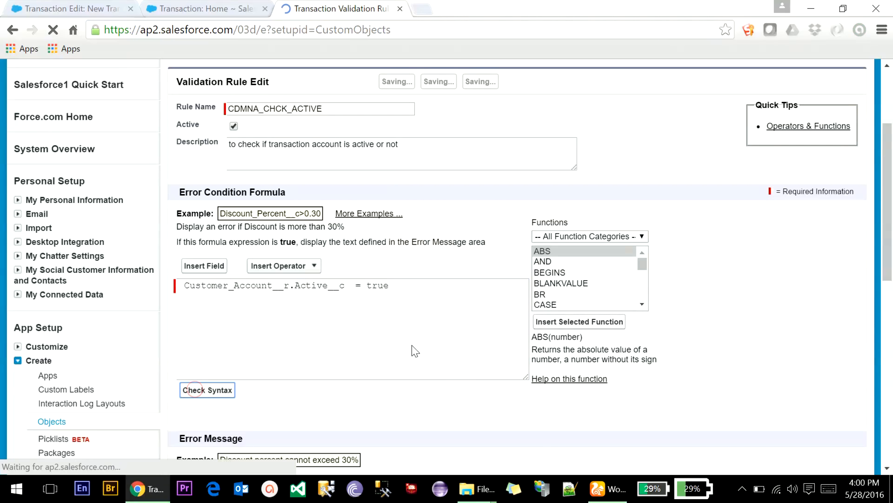
- Enter the error message "Unable to perform transaction. accout is inactive", locate it at the Customer Account field and save the rule
{"action": "scroll", "coordinate": [415, 351], "scroll_direction": "down", "scroll_amount": 4}
{"action": "scroll", "coordinate": [428, 343], "scroll_direction": "down", "scroll_amount": 2}
{"action": "left_click", "coordinate": [369, 360]}
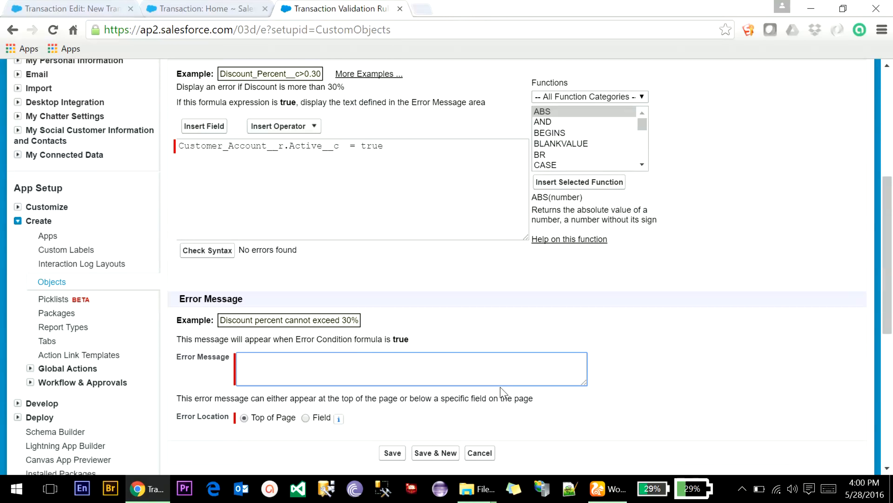
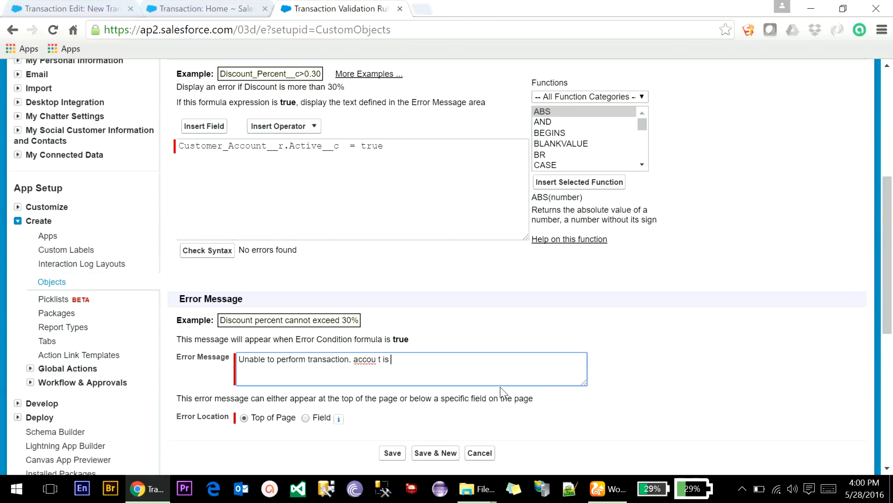
{"action": "key", "text": "BackSpace"}
{"action": "left_click", "coordinate": [323, 418]}
{"action": "left_click", "coordinate": [362, 418]}
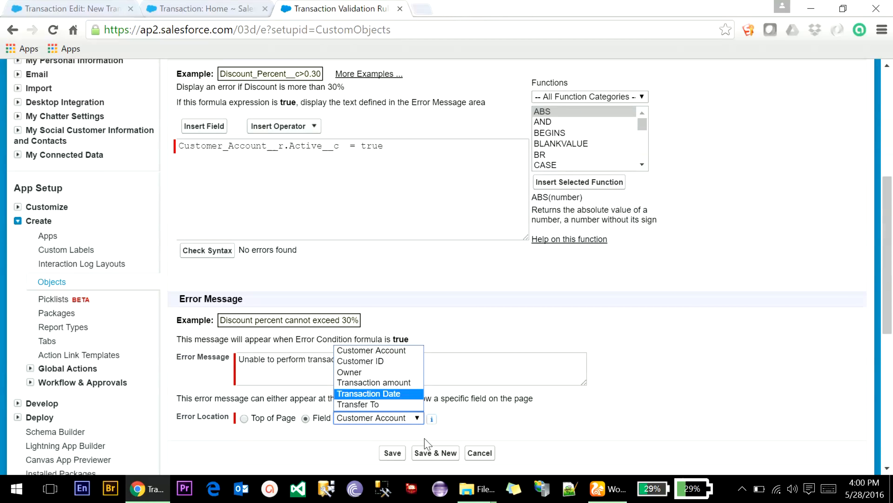
{"action": "left_click", "coordinate": [387, 451]}
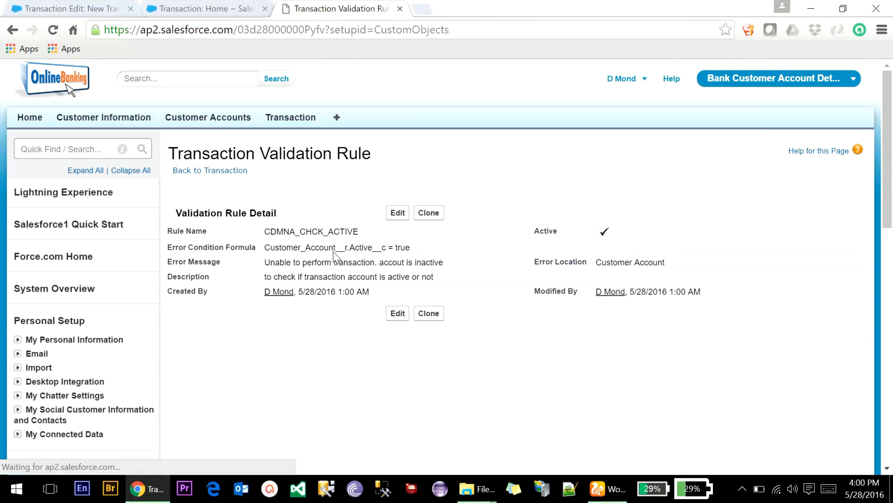
- Open the first recent customer's record from Customer Information and examine its details and Customer Accounts list
{"action": "left_click", "coordinate": [116, 119]}
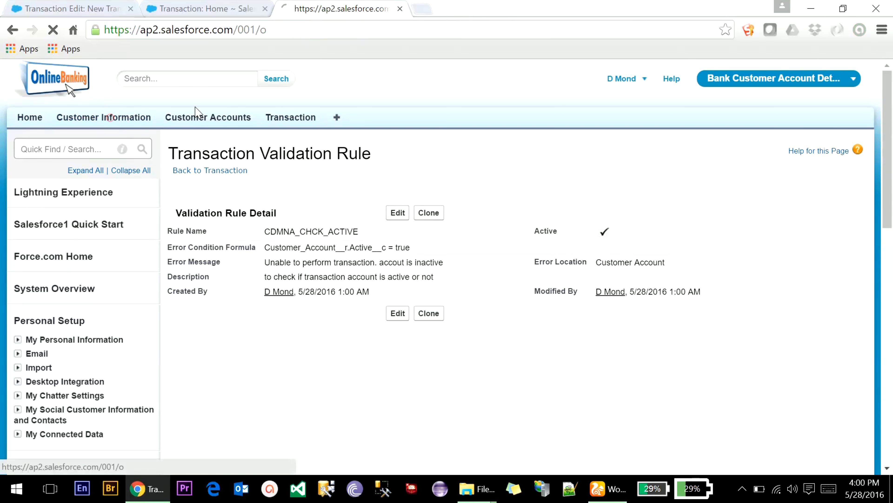
{"action": "left_click", "coordinate": [222, 266]}
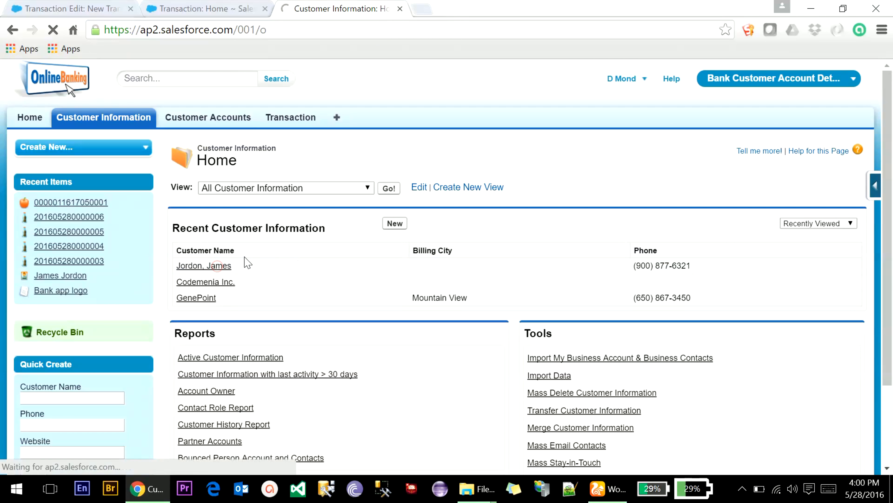
{"action": "scroll", "coordinate": [304, 246], "scroll_direction": "down", "scroll_amount": 5}
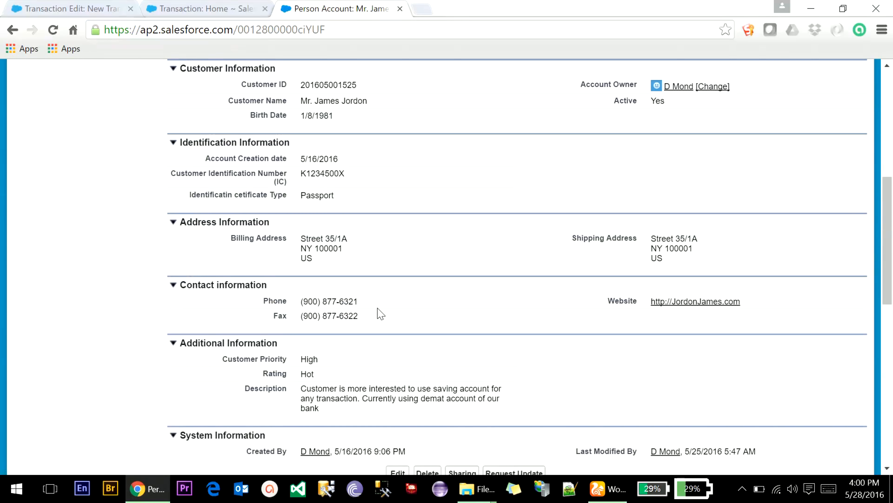
{"action": "scroll", "coordinate": [376, 311], "scroll_direction": "down", "scroll_amount": 10}
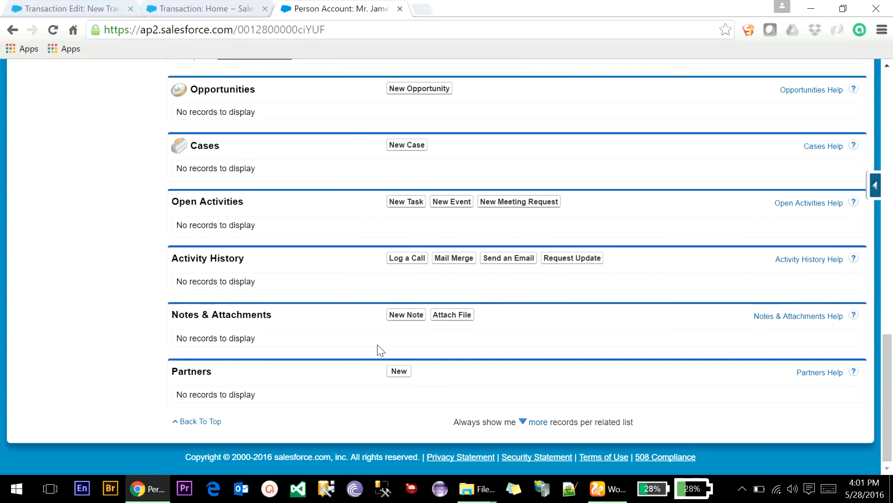
{"action": "scroll", "coordinate": [379, 349], "scroll_direction": "up", "scroll_amount": 5}
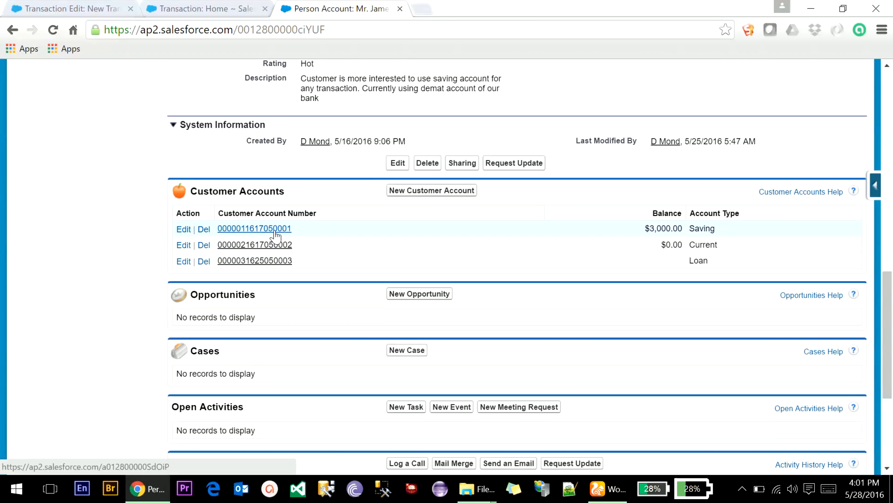
{"action": "scroll", "coordinate": [276, 235], "scroll_direction": "up", "scroll_amount": 10}
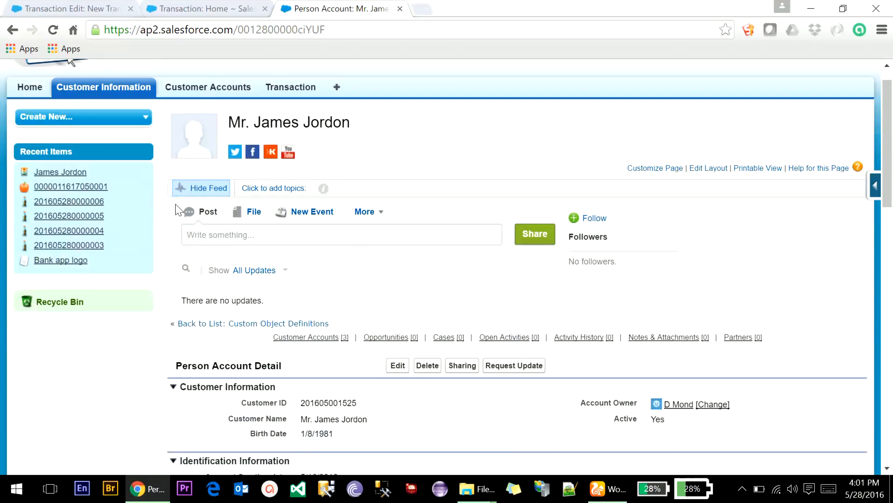
- Reopen the customer's record from Customer Information and start a new customer account with record type Normal Account
{"action": "left_click", "coordinate": [119, 90]}
{"action": "scroll", "coordinate": [455, 292], "scroll_direction": "up", "scroll_amount": 2}
{"action": "scroll", "coordinate": [436, 302], "scroll_direction": "down", "scroll_amount": 15}
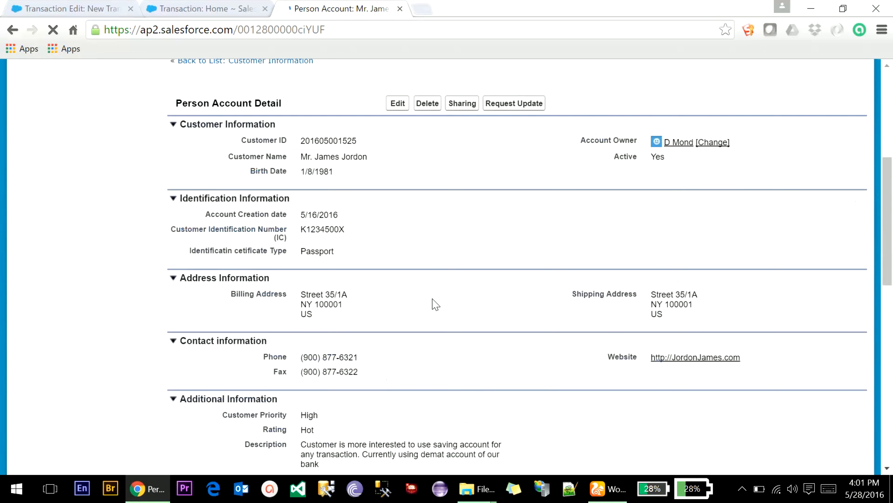
{"action": "left_click", "coordinate": [413, 155]}
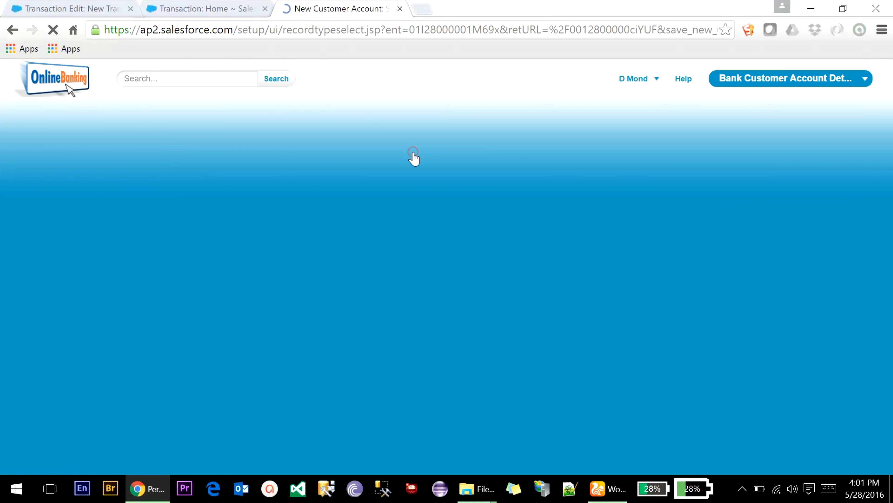
{"action": "left_click", "coordinate": [376, 243]}
{"action": "left_click", "coordinate": [373, 264]}
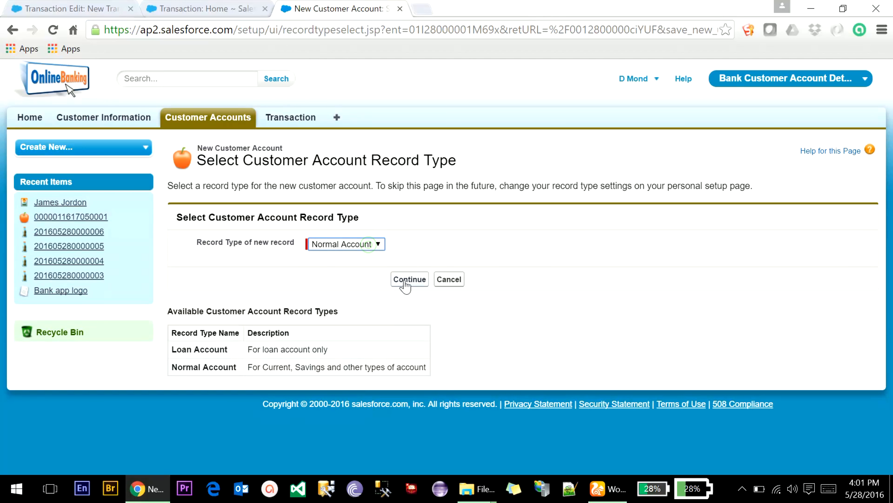
{"action": "left_click", "coordinate": [404, 280]}
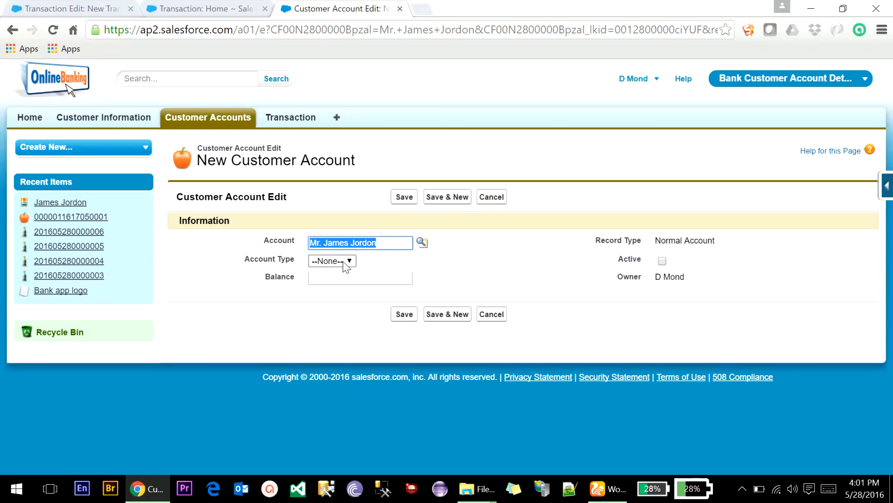
- Set the new account's type to Saving and balance to 0, make it active and save it
{"action": "left_click", "coordinate": [342, 261]}
{"action": "left_click", "coordinate": [334, 283]}
{"action": "left_click", "coordinate": [329, 278]}
{"action": "type", "text": "0"}
{"action": "left_click", "coordinate": [661, 261]}
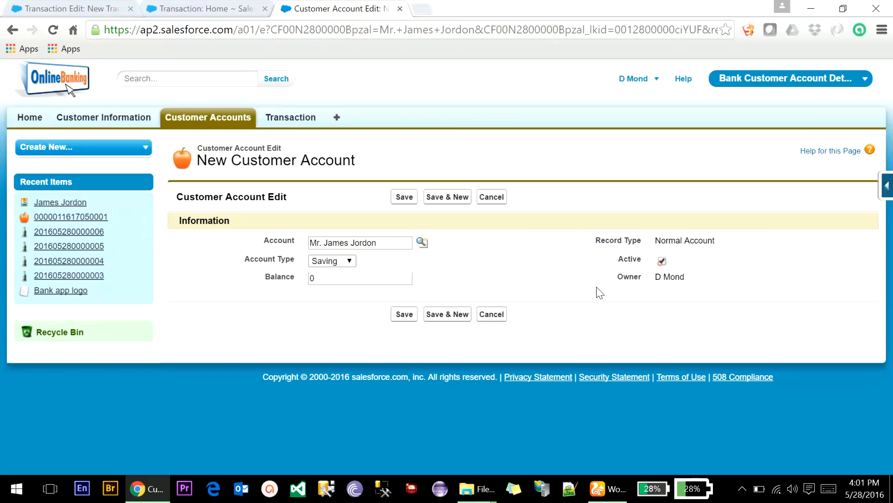
{"action": "left_click", "coordinate": [405, 314]}
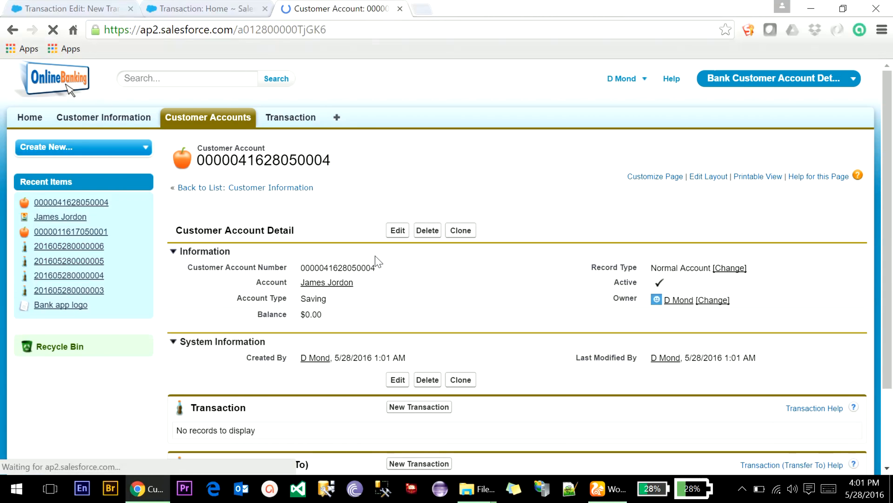
- Start a new Deposit transaction from the new account, with amount 500 and transaction date 5/28/2016
{"action": "scroll", "coordinate": [335, 313], "scroll_direction": "down", "scroll_amount": 3}
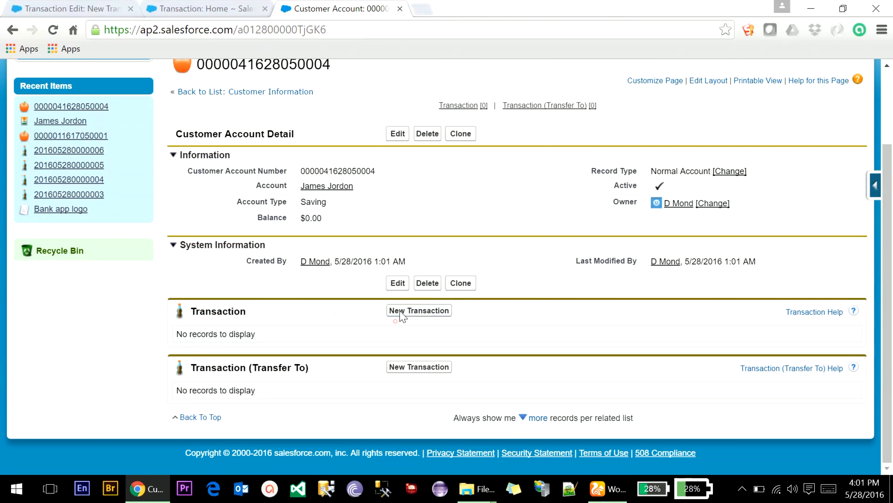
{"action": "left_click", "coordinate": [400, 312]}
{"action": "left_click", "coordinate": [411, 285]}
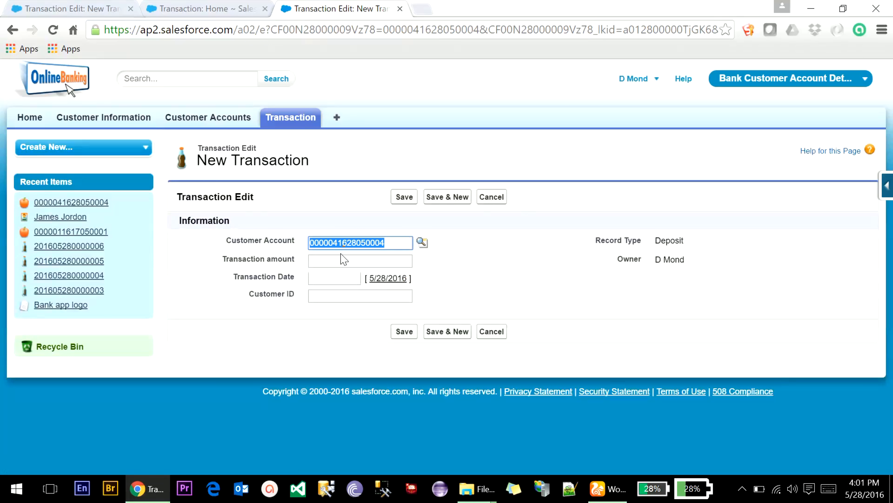
{"action": "left_click", "coordinate": [340, 259]}
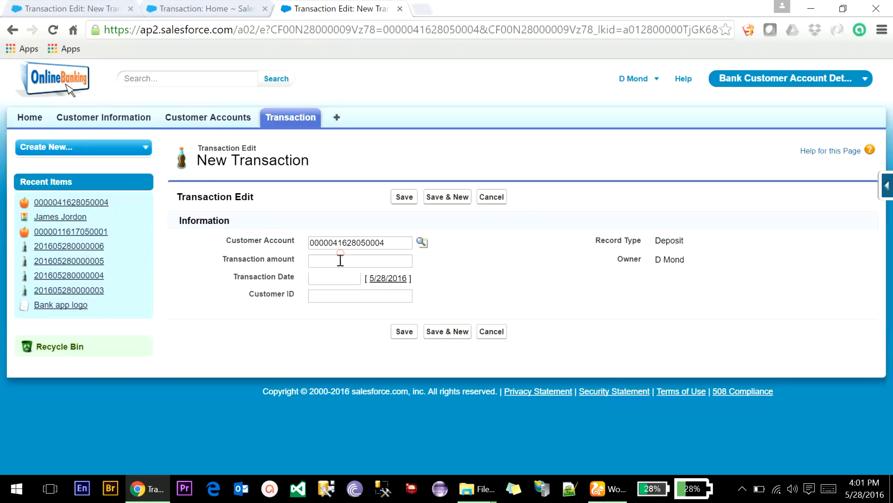
{"action": "left_click", "coordinate": [340, 261]}
{"action": "left_click", "coordinate": [352, 276]}
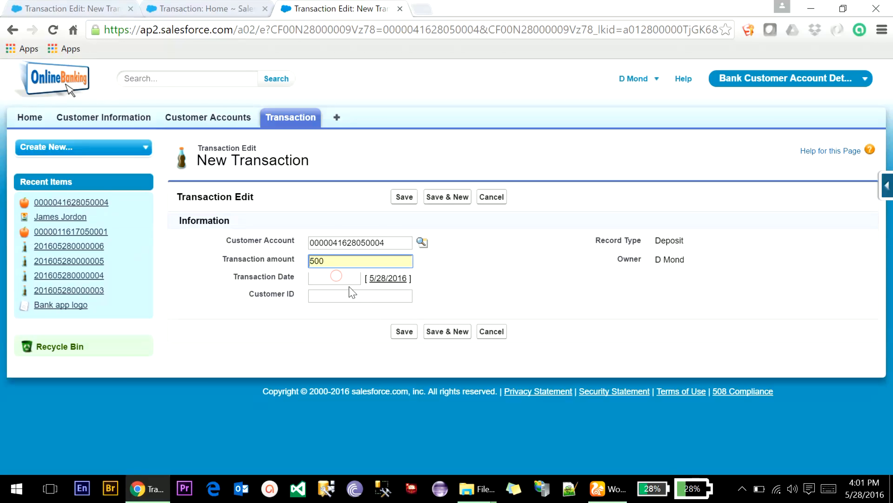
{"action": "left_click", "coordinate": [352, 278]}
{"action": "left_click", "coordinate": [424, 360]}
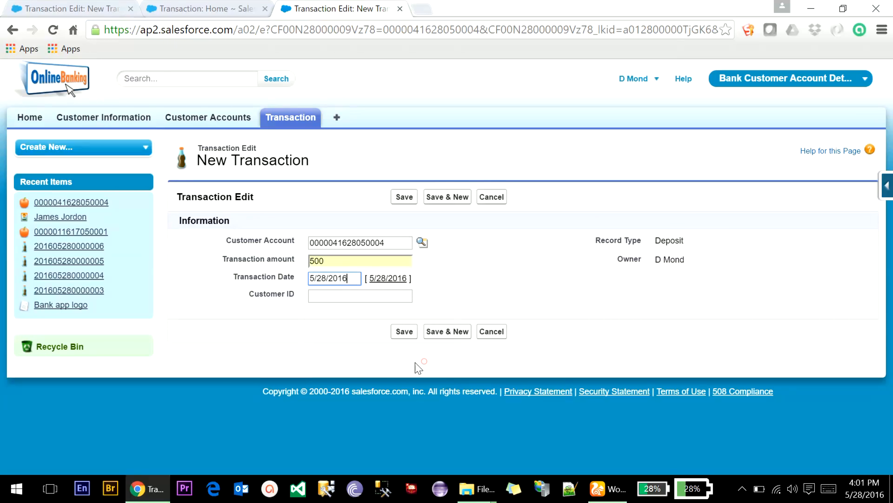
- Look up the customer's ID in the other browser tab, enter it in the deposit, try to save and read the error message
{"action": "left_click", "coordinate": [217, 7]}
{"action": "left_click", "coordinate": [106, 118]}
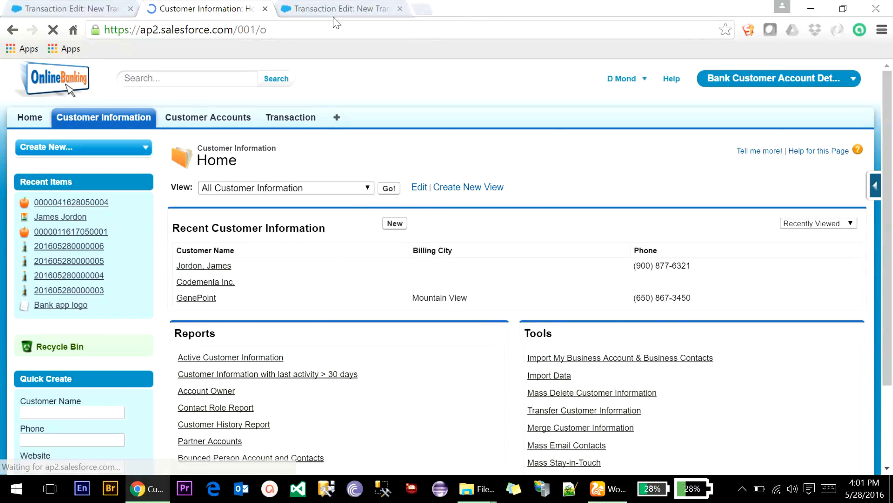
{"action": "left_click", "coordinate": [334, 10]}
{"action": "left_click", "coordinate": [224, 320]}
{"action": "left_click", "coordinate": [340, 298]}
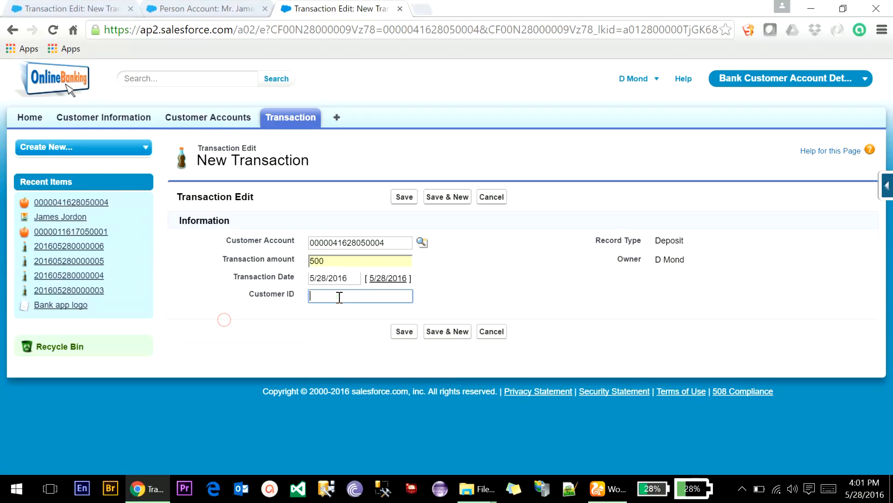
{"action": "left_click", "coordinate": [348, 311]}
{"action": "left_click", "coordinate": [405, 332]}
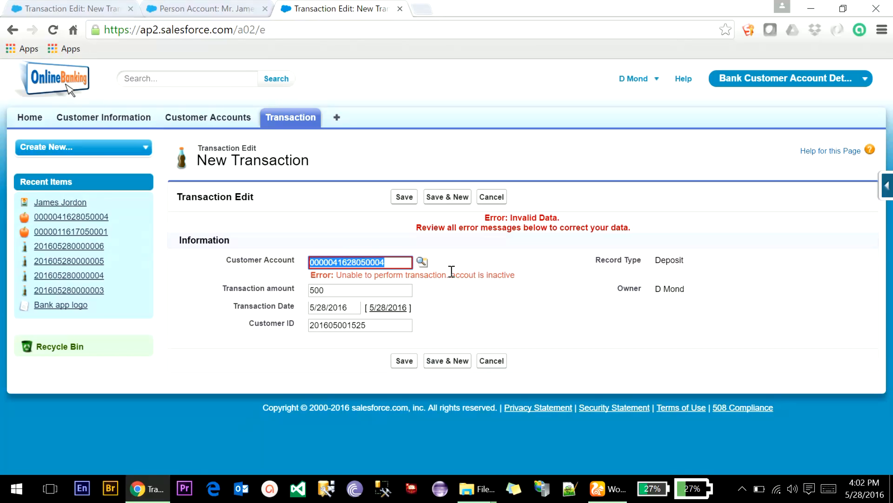
{"action": "double_click", "coordinate": [470, 276]}
{"action": "double_click", "coordinate": [508, 277]}
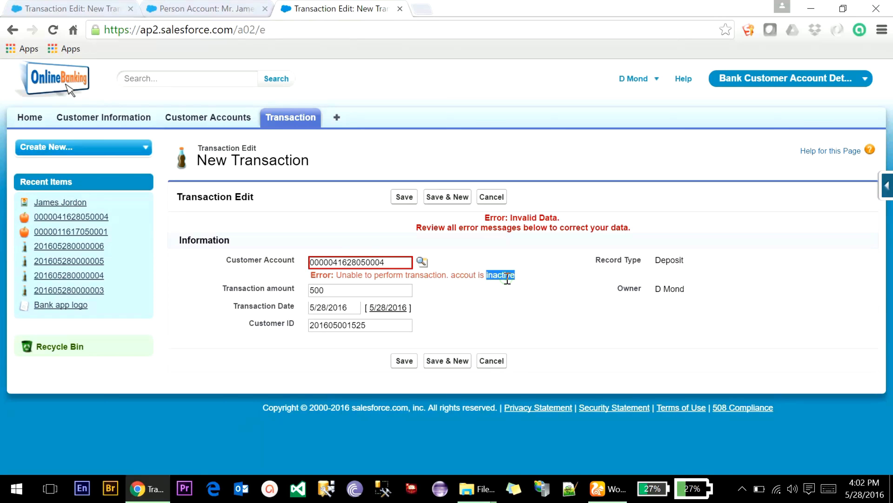
- Check the Active flag of the customer's newest Saving account from the customer record, and try to save the pending deposit again
{"action": "left_click", "coordinate": [498, 300]}
{"action": "left_click", "coordinate": [199, 8]}
{"action": "scroll", "coordinate": [319, 316], "scroll_direction": "down", "scroll_amount": 5}
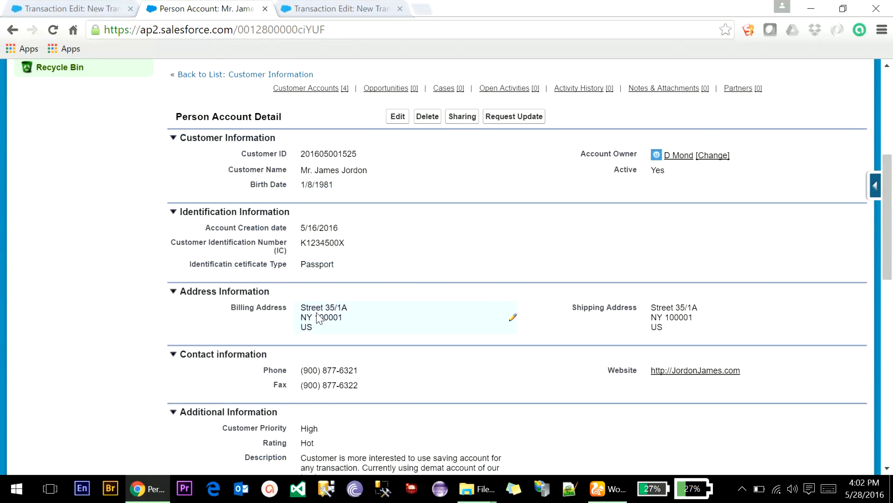
{"action": "scroll", "coordinate": [317, 313], "scroll_direction": "down", "scroll_amount": 4}
{"action": "scroll", "coordinate": [285, 339], "scroll_direction": "down", "scroll_amount": 5}
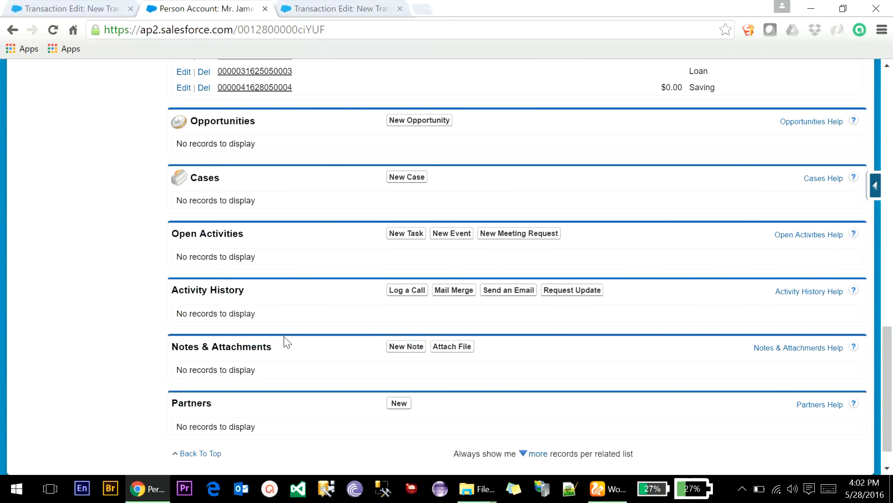
{"action": "scroll", "coordinate": [286, 340], "scroll_direction": "up", "scroll_amount": 4}
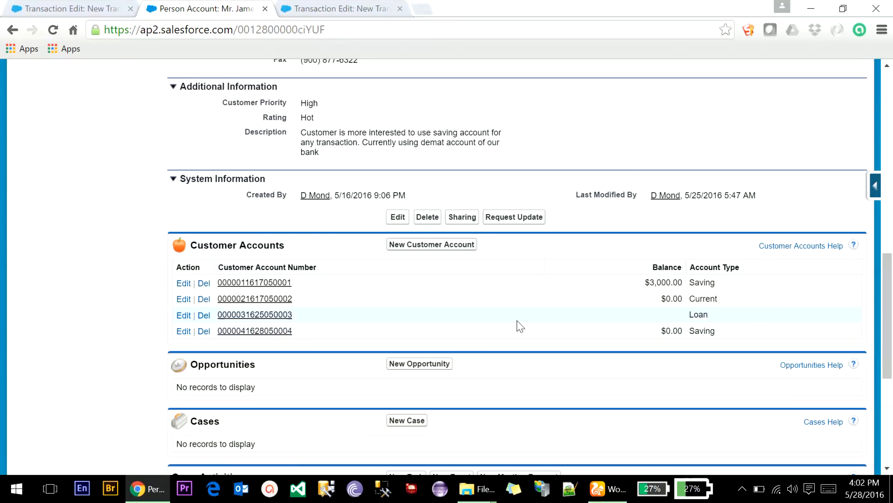
{"action": "left_click", "coordinate": [271, 283]}
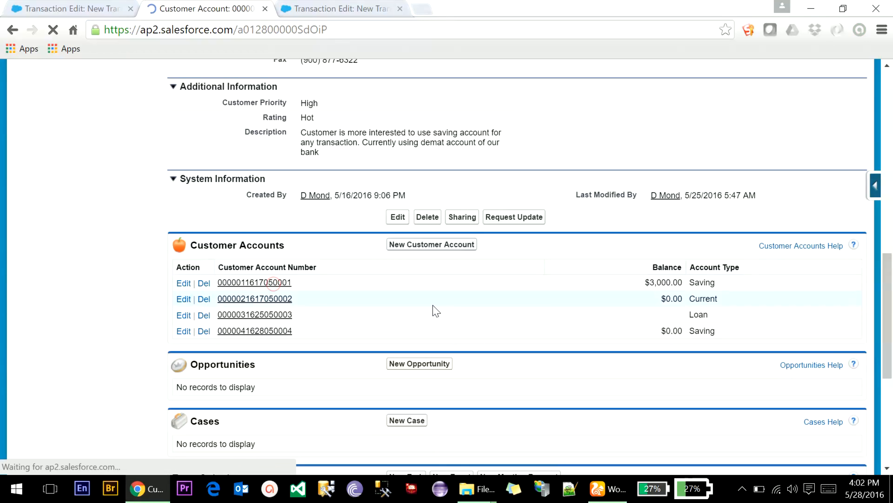
{"action": "left_click", "coordinate": [12, 30]}
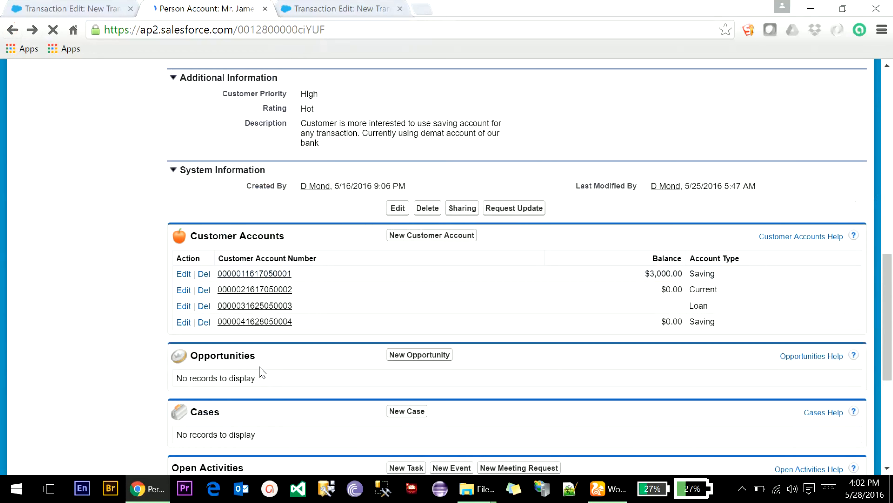
{"action": "left_click", "coordinate": [265, 332]}
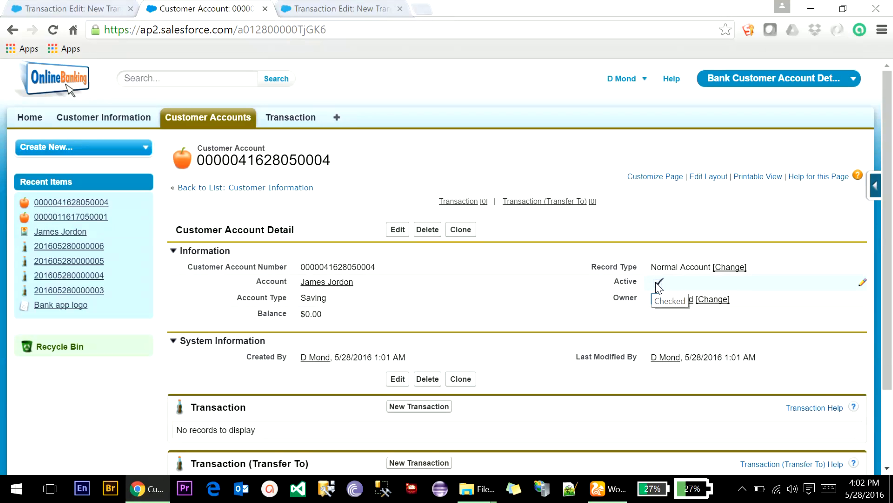
{"action": "key", "text": "ctrl+Tab"}
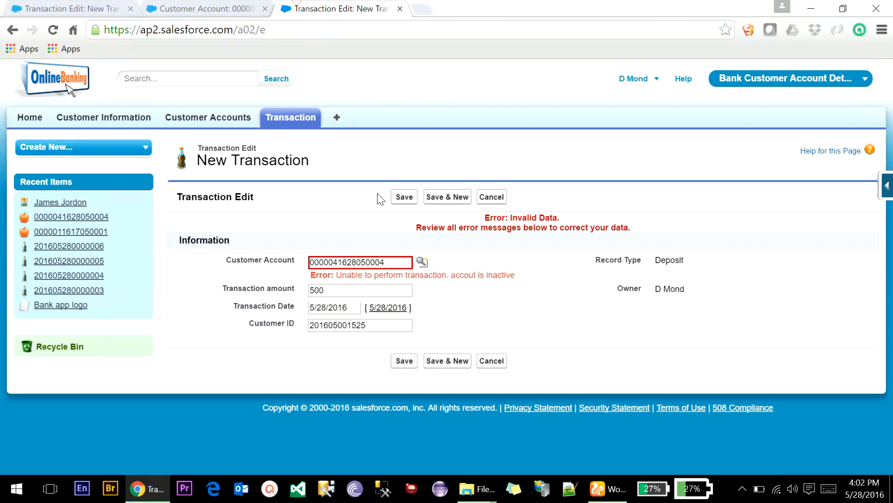
{"action": "left_click", "coordinate": [404, 360]}
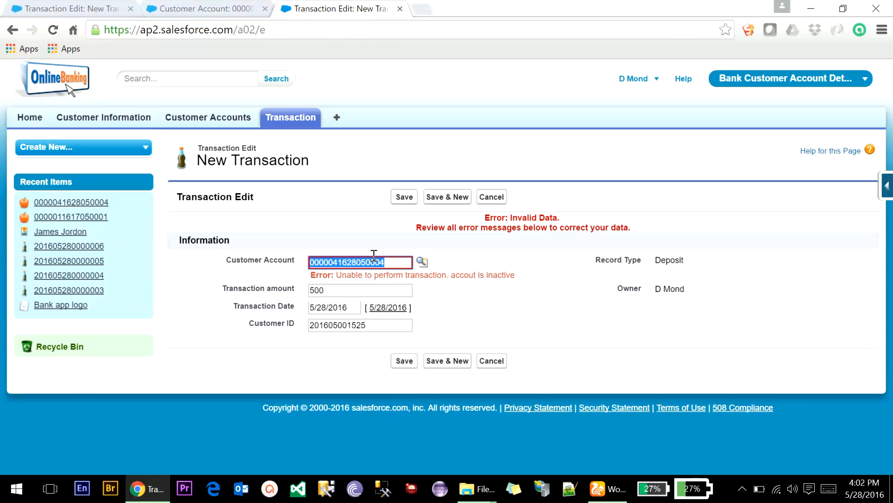
- Edit the Transaction validation rule CDMNA_CHCK_ACTIVE so its error condition reads Customer_Account__r.Active__c == false, and save it
{"action": "left_click", "coordinate": [30, 5]}
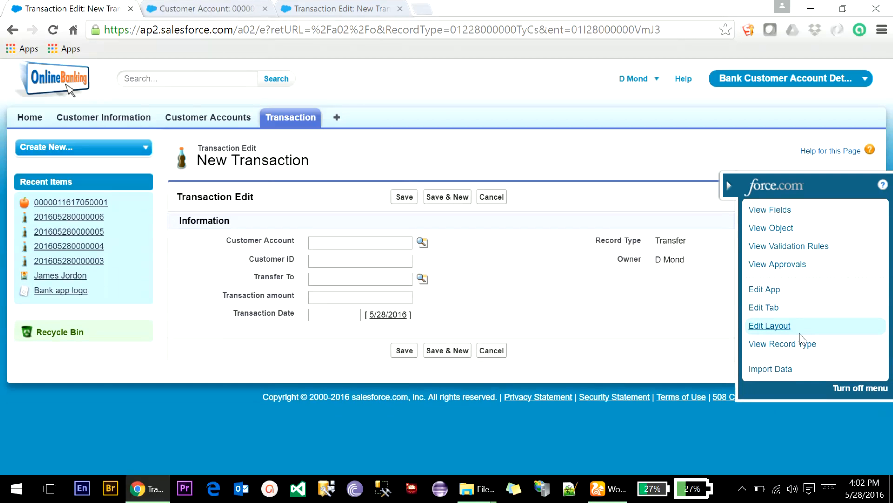
{"action": "left_click", "coordinate": [761, 246]}
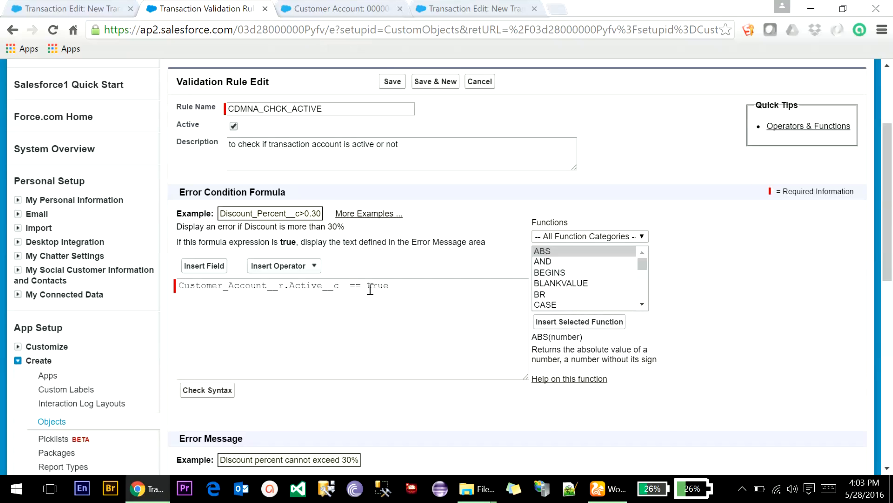
{"action": "double_click", "coordinate": [370, 288]}
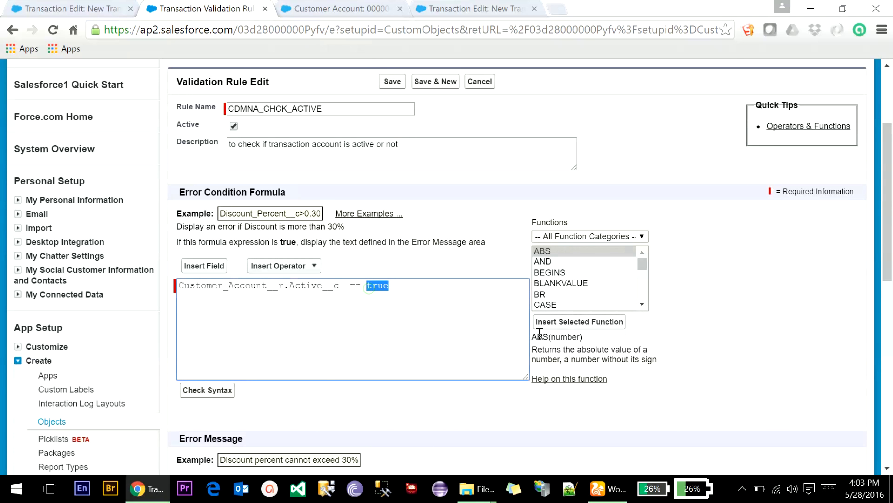
{"action": "type", "text": "fals"}
{"action": "scroll", "coordinate": [373, 318], "scroll_direction": "down", "scroll_amount": 4}
{"action": "left_click", "coordinate": [391, 314]}
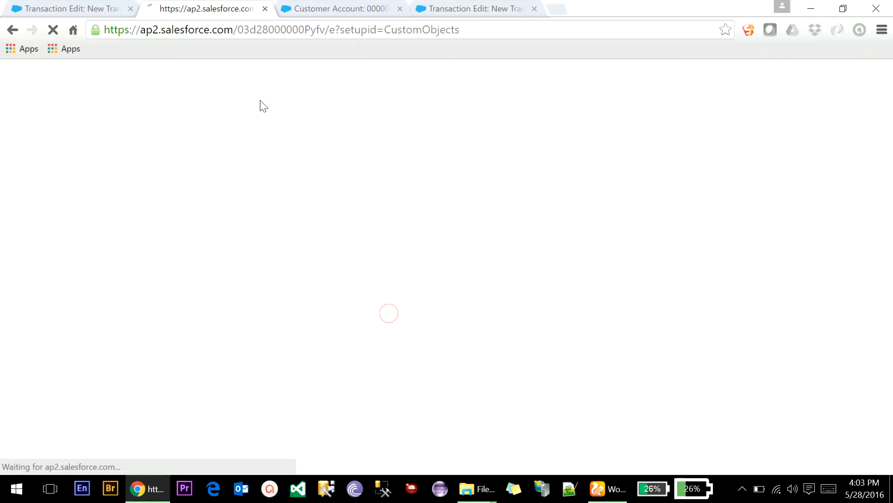
- Review the saved rule's error condition formula and save the pending 500 deposit transaction
{"action": "left_click", "coordinate": [459, 7]}
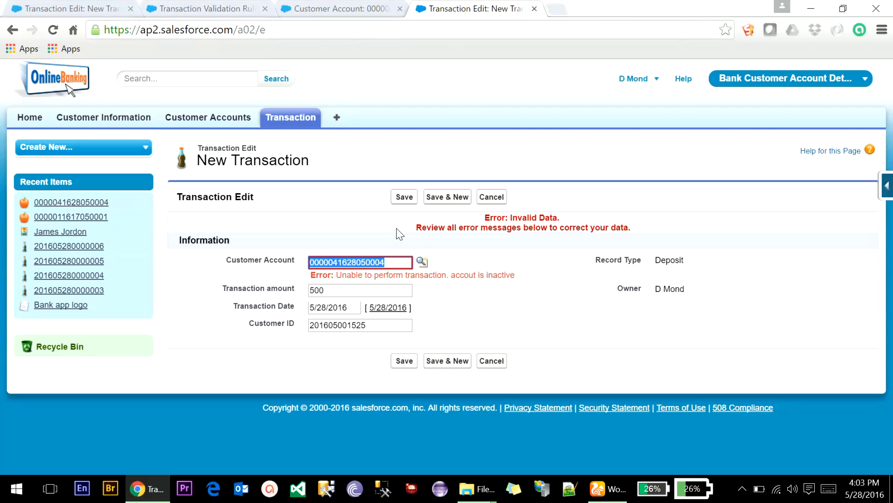
{"action": "left_click", "coordinate": [244, 7]}
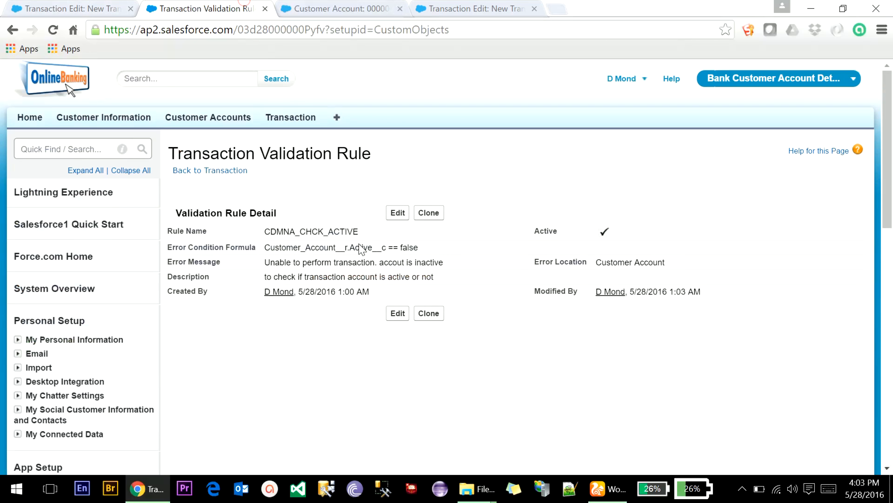
{"action": "double_click", "coordinate": [407, 249]}
{"action": "left_click", "coordinate": [468, 8]}
{"action": "left_click", "coordinate": [404, 197]}
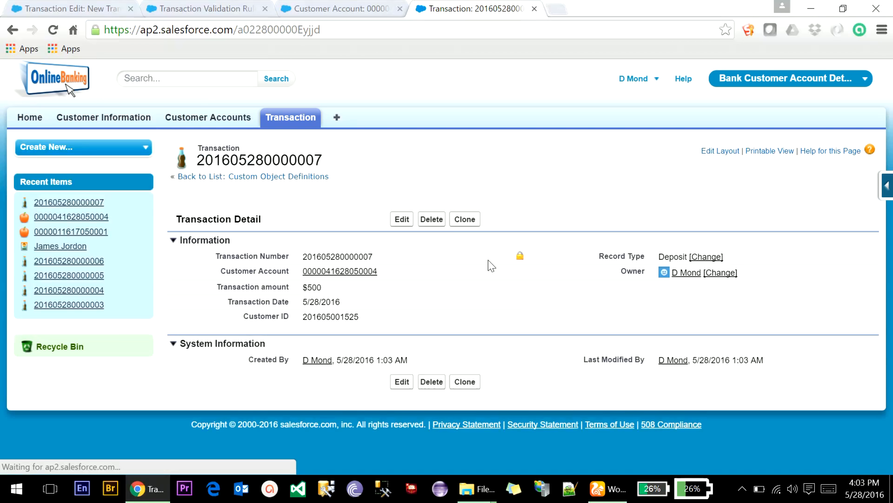
- Check the balance of the customer account linked to the saved deposit and close the other browser tabs
{"action": "mouse_move", "coordinate": [336, 280]}
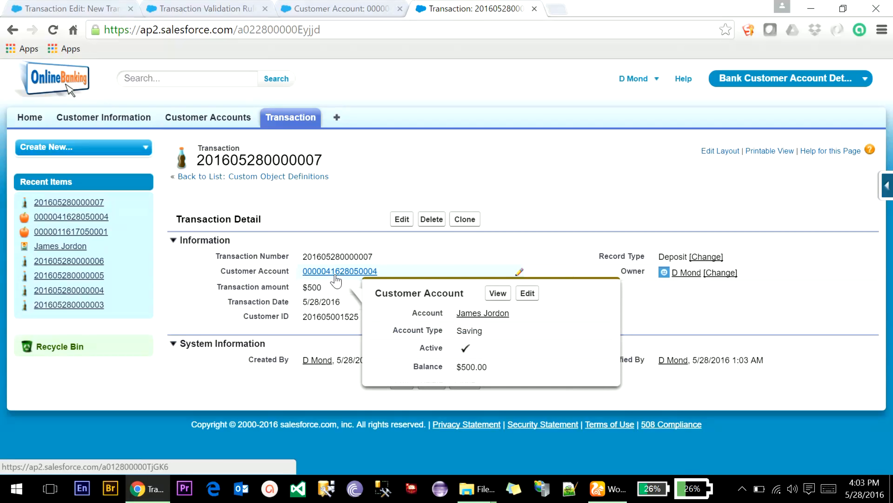
{"action": "left_click_drag", "start_coordinate": [461, 367], "coordinate": [608, 373]}
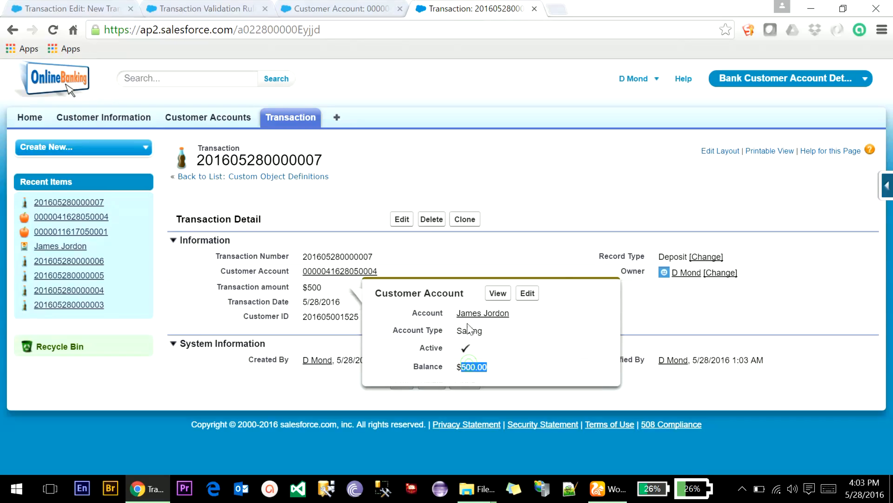
{"action": "middle_click", "coordinate": [354, 2]}
{"action": "middle_click", "coordinate": [243, 2]}
{"action": "middle_click", "coordinate": [106, 3]}
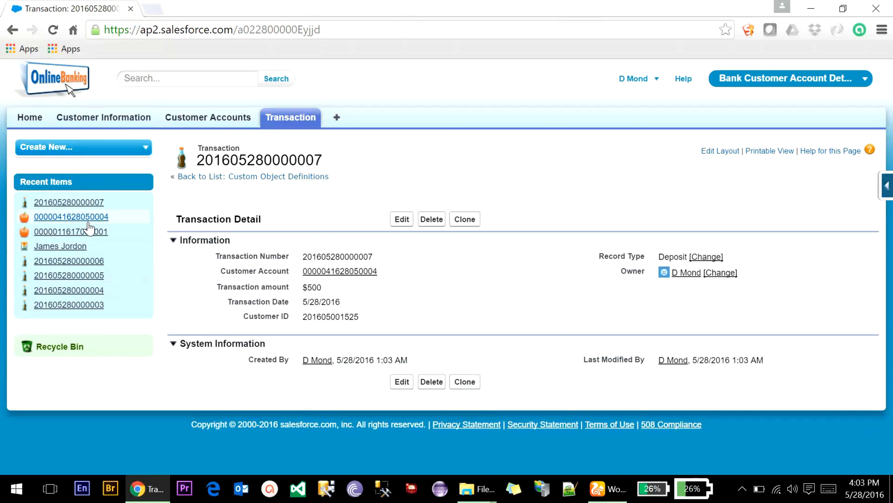
- Open the customer's first Saving account in a new browser tab and examine its balance, account holder and transaction list
{"action": "middle_click", "coordinate": [92, 231]}
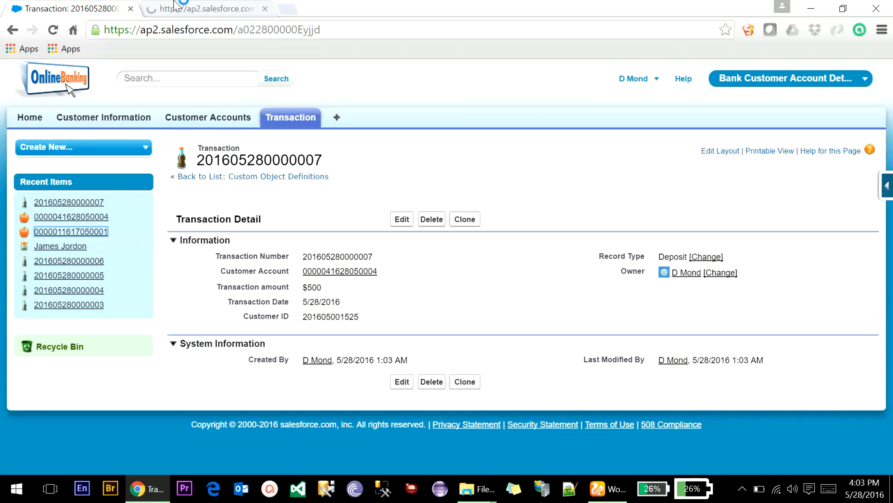
{"action": "left_click", "coordinate": [190, 9]}
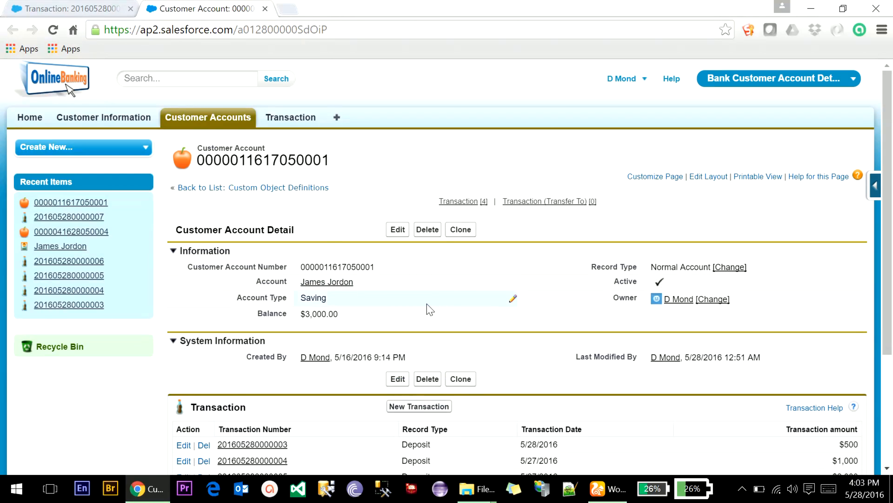
{"action": "mouse_move", "coordinate": [329, 288]}
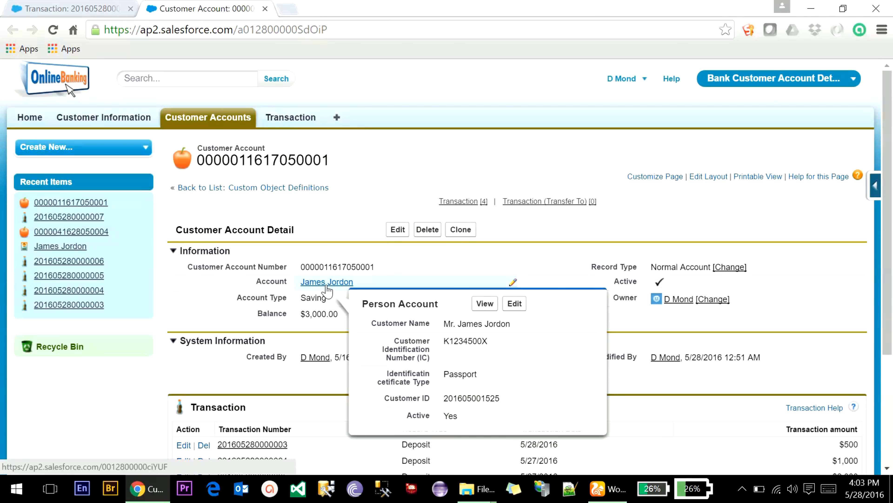
{"action": "scroll", "coordinate": [352, 334], "scroll_direction": "down", "scroll_amount": 4}
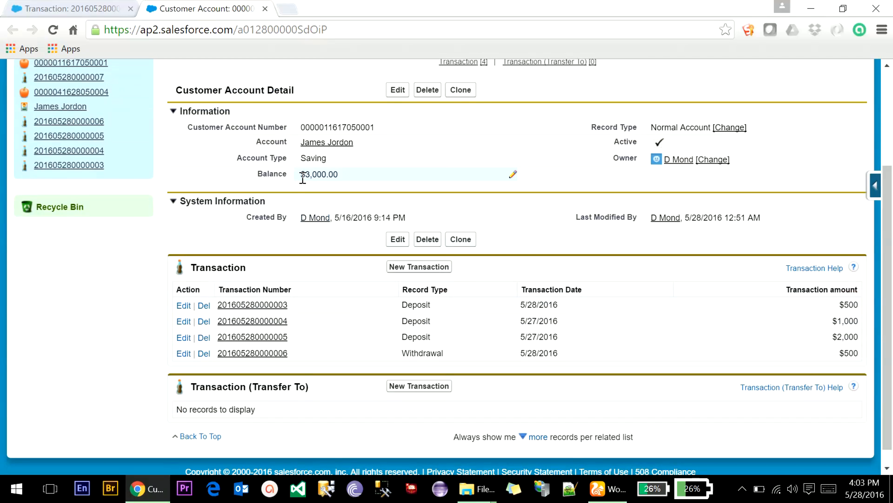
{"action": "double_click", "coordinate": [304, 175]}
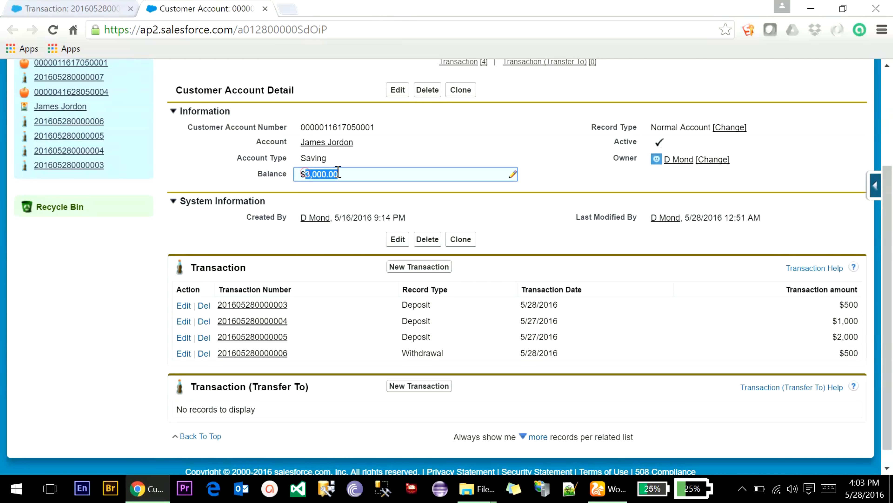
{"action": "left_click", "coordinate": [88, 7]}
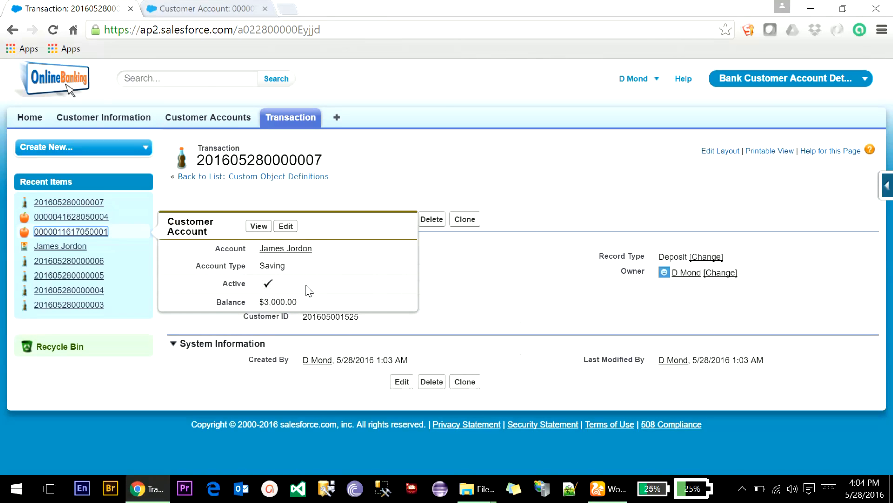
{"action": "left_click", "coordinate": [161, 8]}
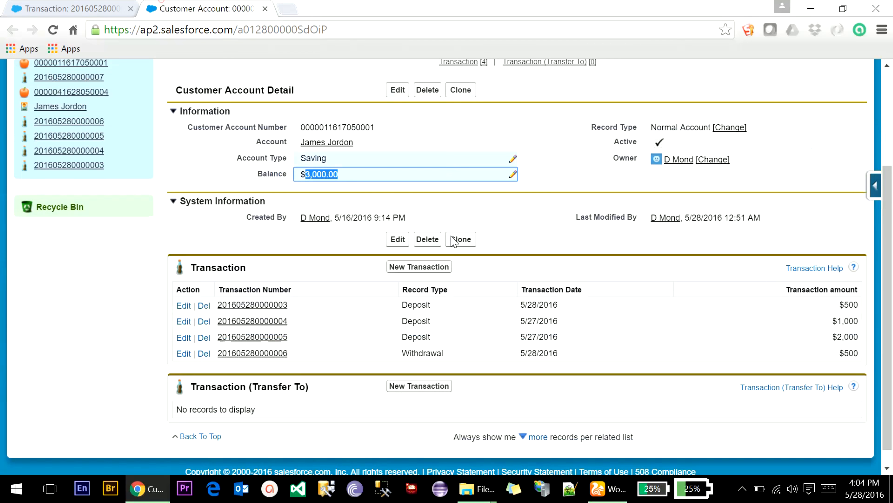
- Start a new transaction from the first Saving account with record type Transfer
{"action": "left_click", "coordinate": [426, 269]}
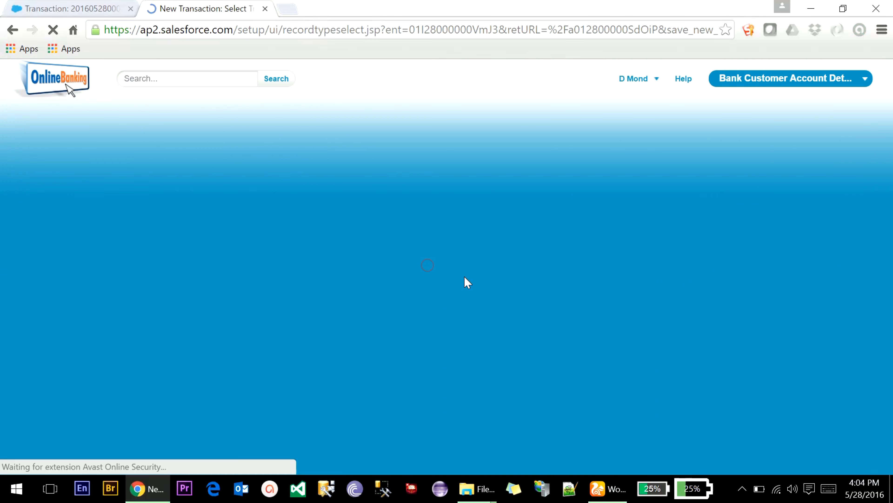
{"action": "left_click", "coordinate": [353, 244]}
{"action": "left_click", "coordinate": [338, 275]}
{"action": "left_click", "coordinate": [341, 244]}
{"action": "left_click", "coordinate": [336, 266]}
{"action": "left_click", "coordinate": [410, 280]}
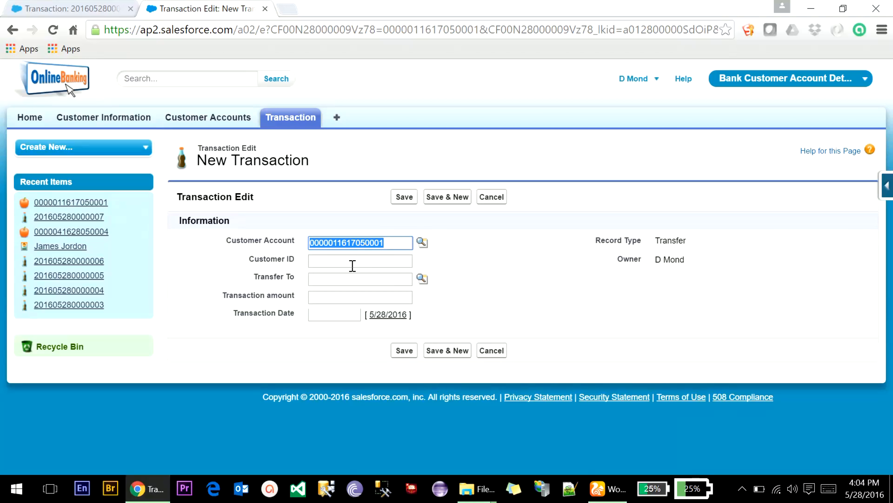
- Enter the customer's ID in the transfer and look up the newest Saving account as the Transfer To account
{"action": "left_click", "coordinate": [352, 266]}
{"action": "left_click", "coordinate": [351, 275]}
{"action": "left_click", "coordinate": [349, 276]}
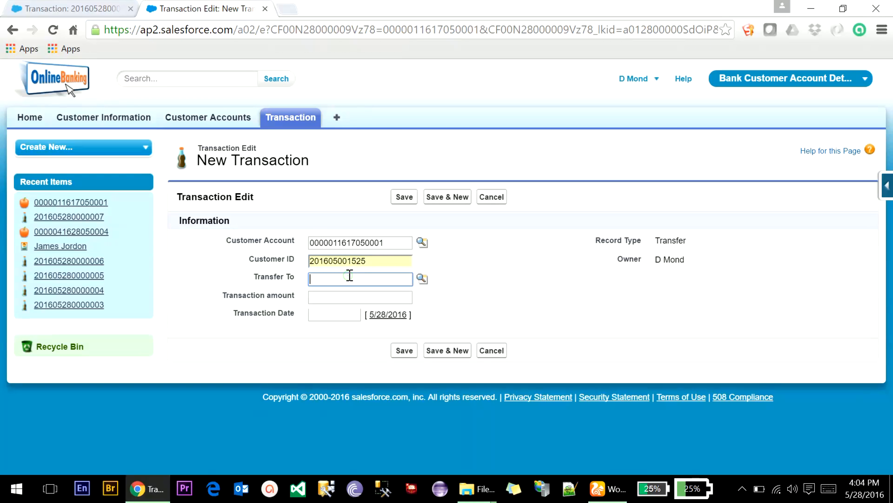
{"action": "left_click", "coordinate": [421, 278]}
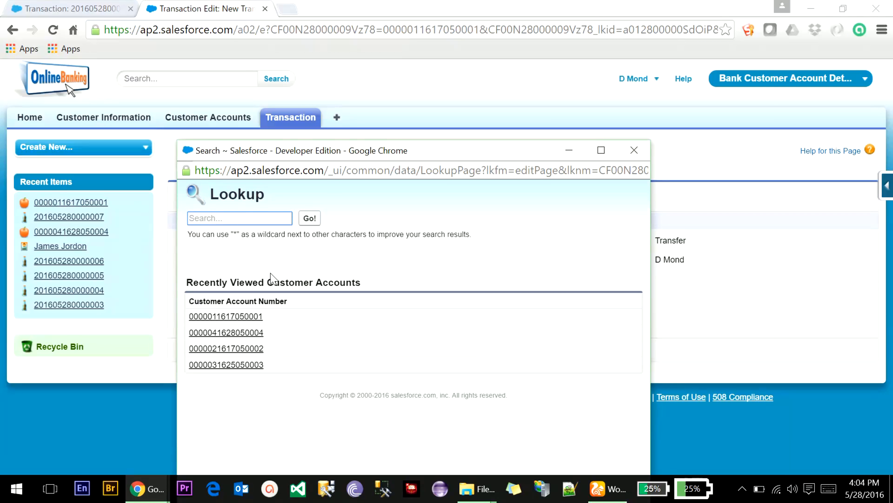
{"action": "left_click", "coordinate": [245, 332]}
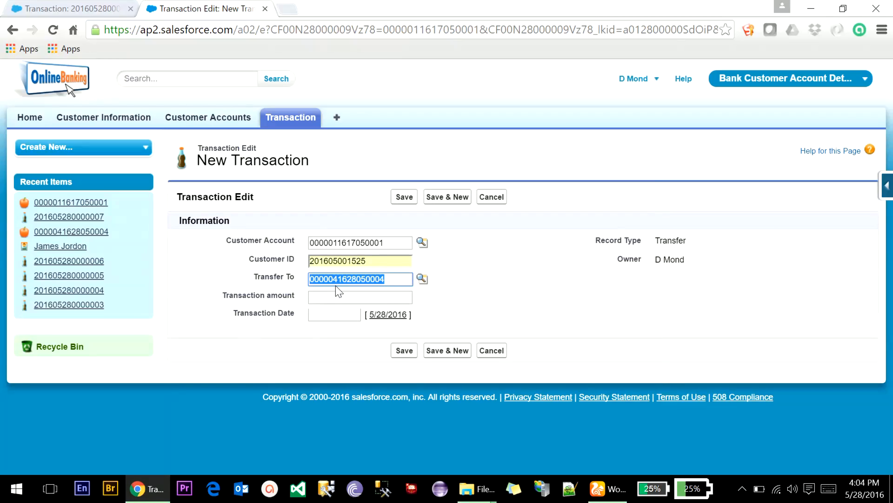
- Set the transfer's transaction amount to 1000 and transaction date to 5/28/2016, and save it
{"action": "left_click", "coordinate": [338, 297]}
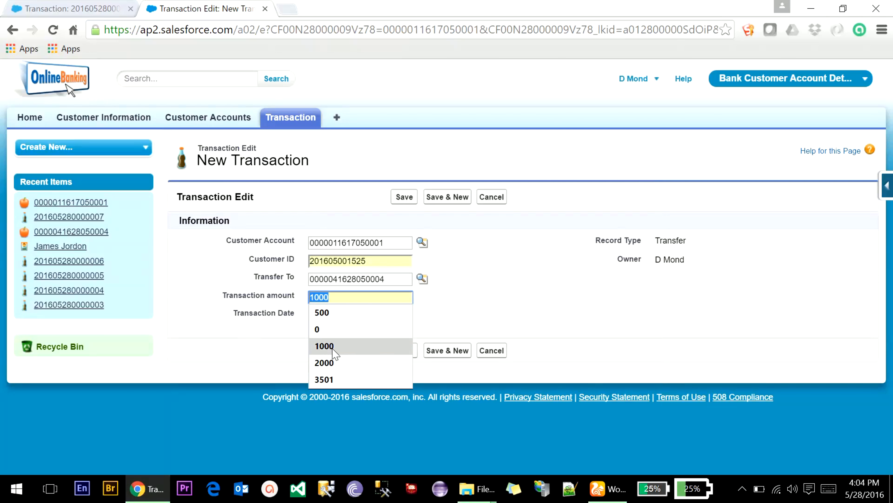
{"action": "left_click", "coordinate": [332, 346]}
{"action": "left_click", "coordinate": [333, 313]}
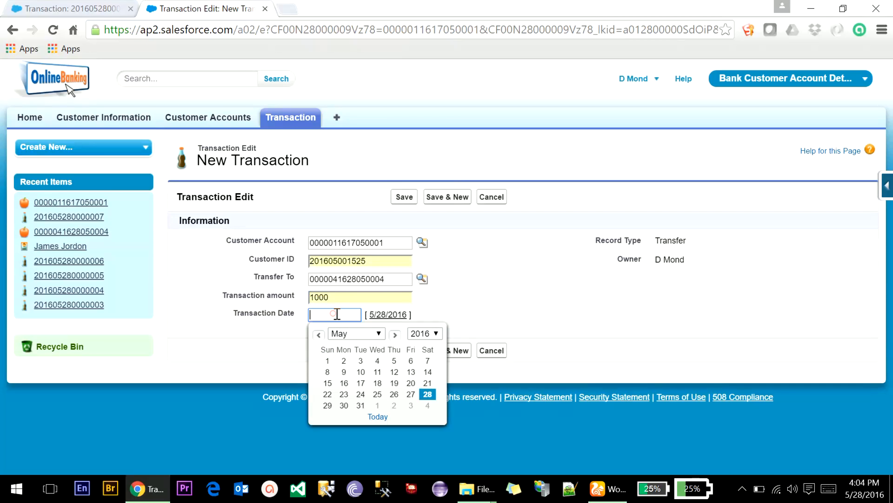
{"action": "left_click", "coordinate": [411, 395]}
{"action": "left_click", "coordinate": [409, 350]}
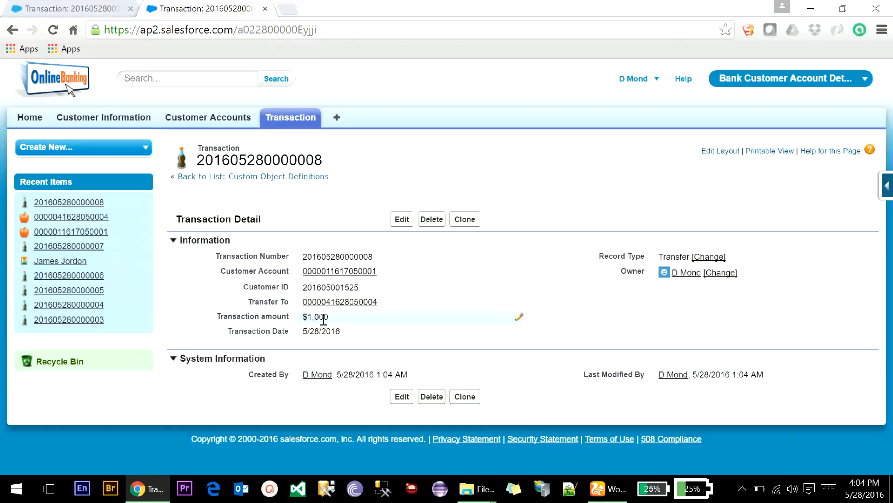
- Open the Transfer To account from the saved transfer and check its balance
{"action": "left_click", "coordinate": [329, 302]}
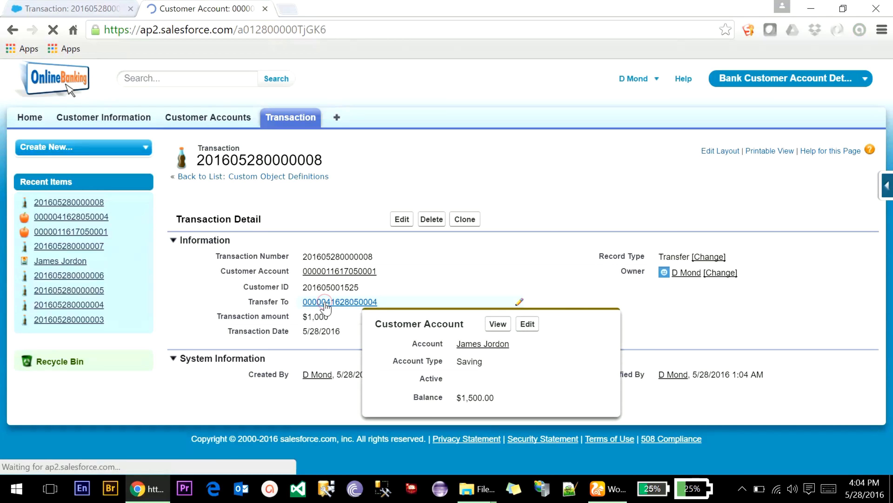
{"action": "double_click", "coordinate": [348, 314]}
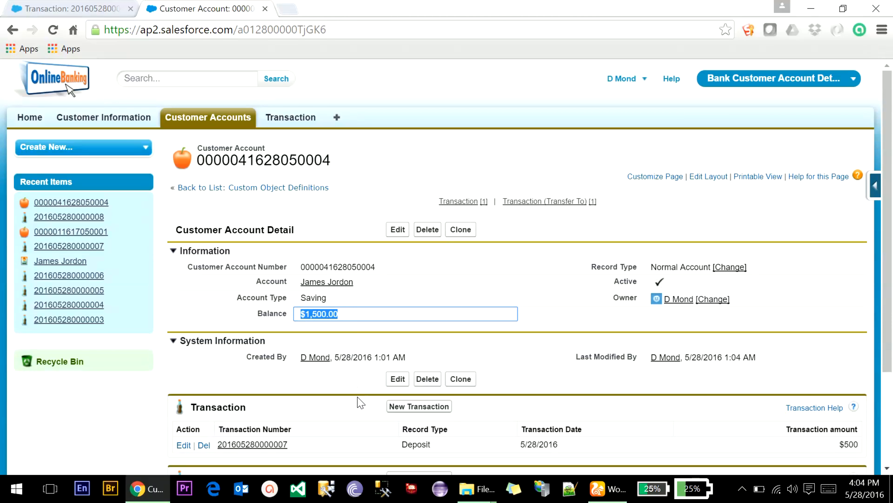
- Edit the Customer Account page layout and open the properties of its Transaction (Transfer To) related list
{"action": "scroll", "coordinate": [361, 402], "scroll_direction": "down", "scroll_amount": 3}
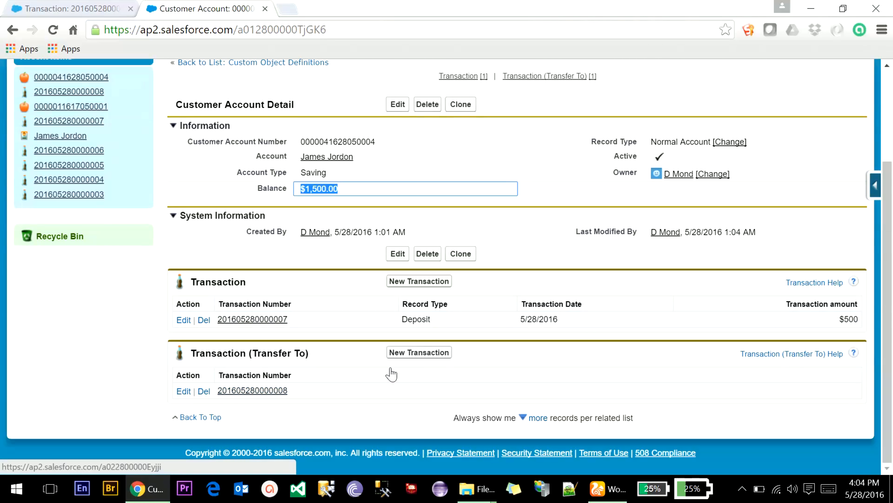
{"action": "left_click", "coordinate": [875, 186]}
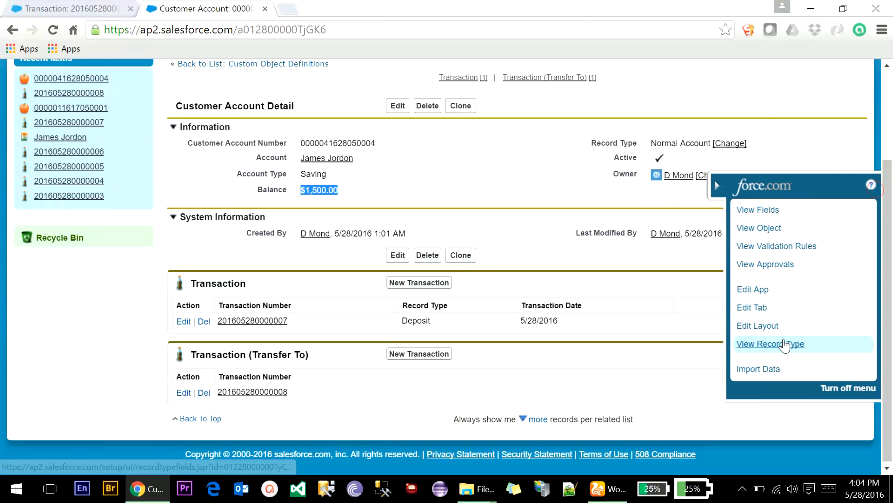
{"action": "left_click", "coordinate": [768, 327]}
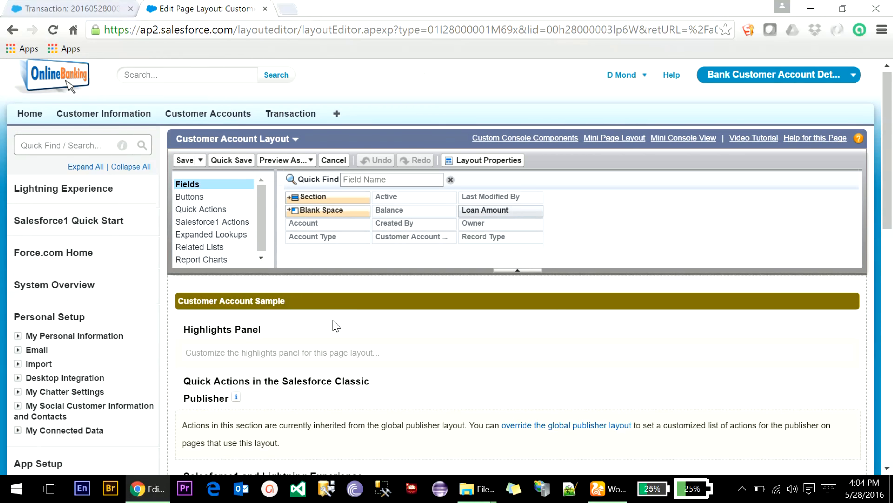
{"action": "scroll", "coordinate": [335, 325], "scroll_direction": "down", "scroll_amount": 15}
{"action": "left_click", "coordinate": [270, 331]}
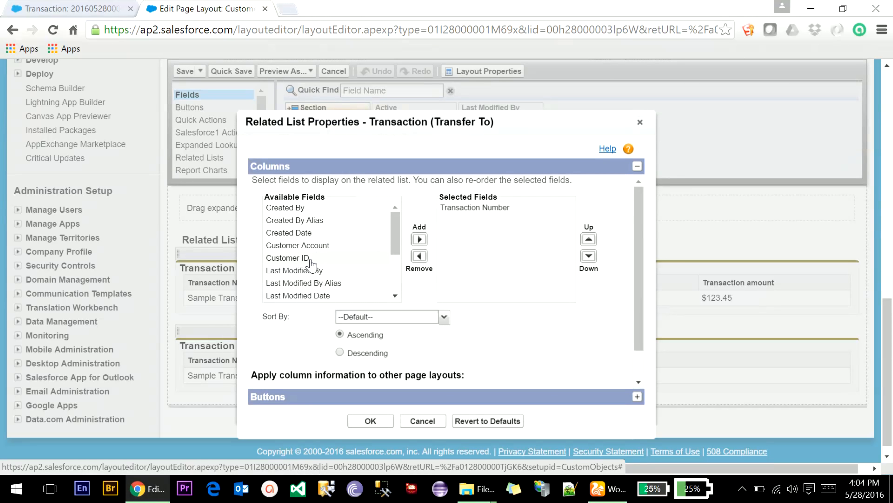
- Add the Customer Account and Transaction amount columns to the Transaction (Transfer To) related list
{"action": "left_click", "coordinate": [310, 260]}
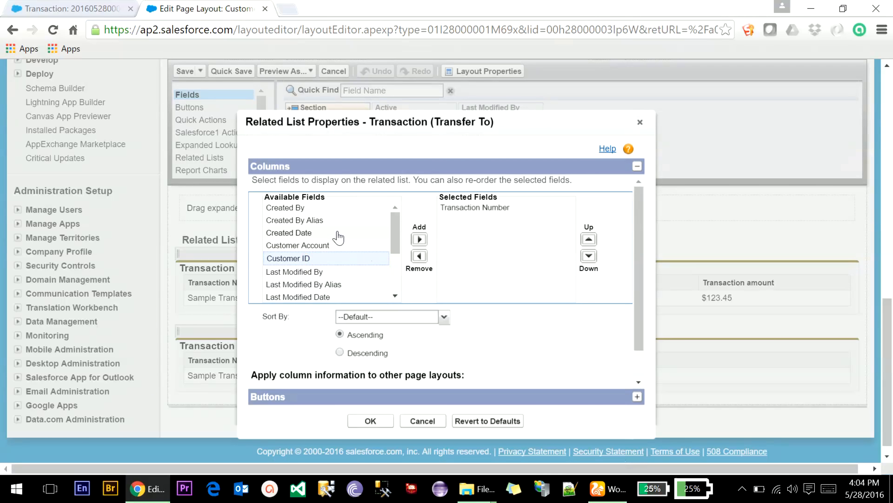
{"action": "left_click", "coordinate": [333, 246]}
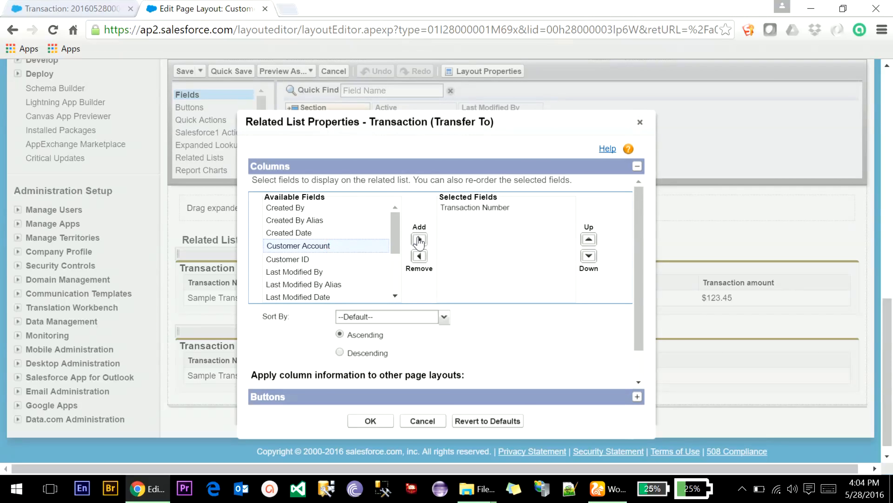
{"action": "left_click", "coordinate": [419, 239]}
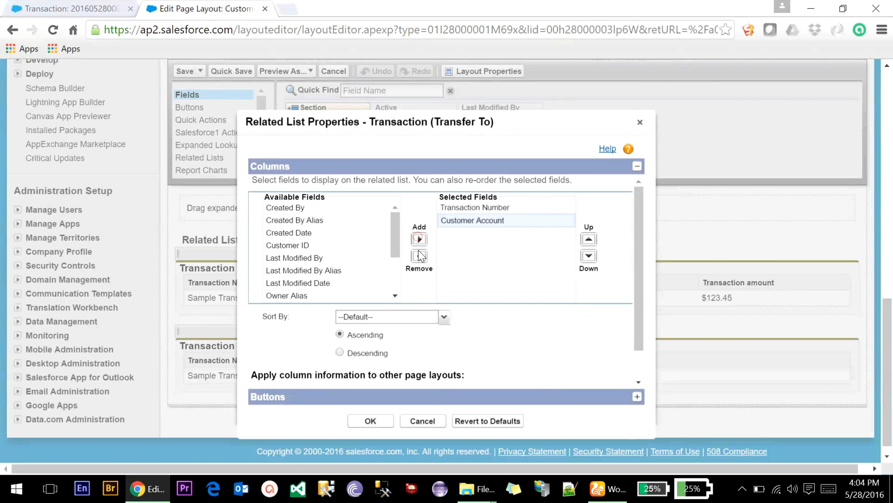
{"action": "left_click", "coordinate": [326, 283]}
{"action": "scroll", "coordinate": [325, 281], "scroll_direction": "down", "scroll_amount": 2}
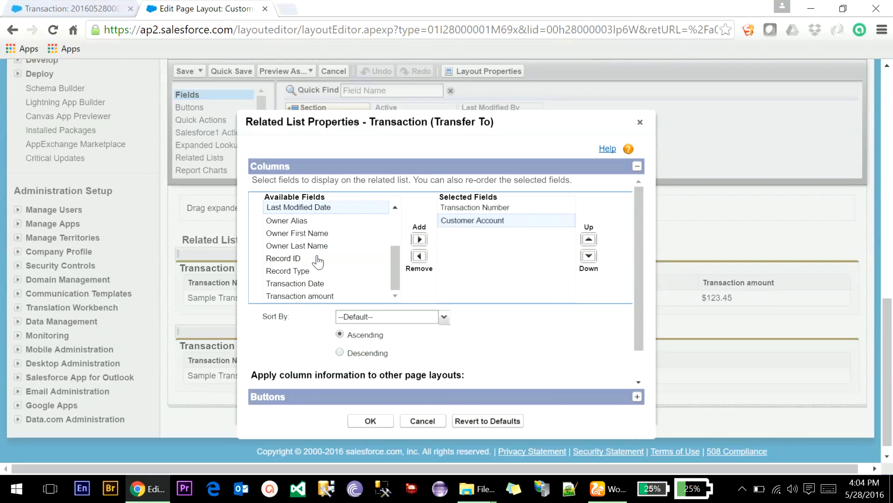
{"action": "left_click", "coordinate": [313, 295]}
{"action": "left_click", "coordinate": [419, 239]}
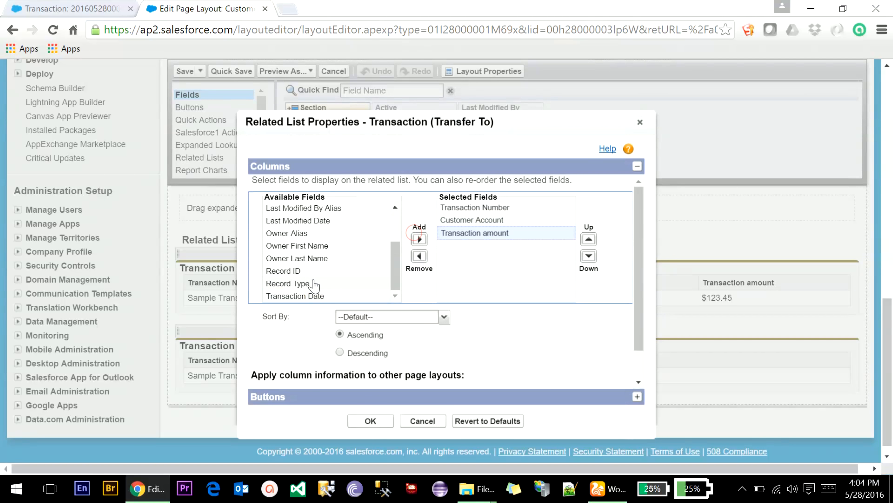
- Add the Transaction Date column to the Transaction (Transfer To) related list, accept the properties and save the page layout
{"action": "scroll", "coordinate": [315, 286], "scroll_direction": "down", "scroll_amount": 1}
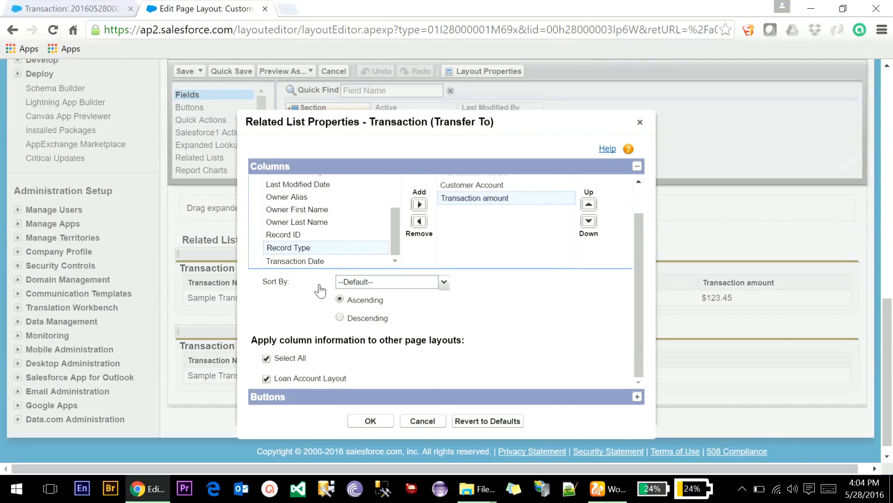
{"action": "left_click", "coordinate": [315, 260]}
{"action": "left_click", "coordinate": [419, 205]}
{"action": "scroll", "coordinate": [329, 244], "scroll_direction": "up", "scroll_amount": 1}
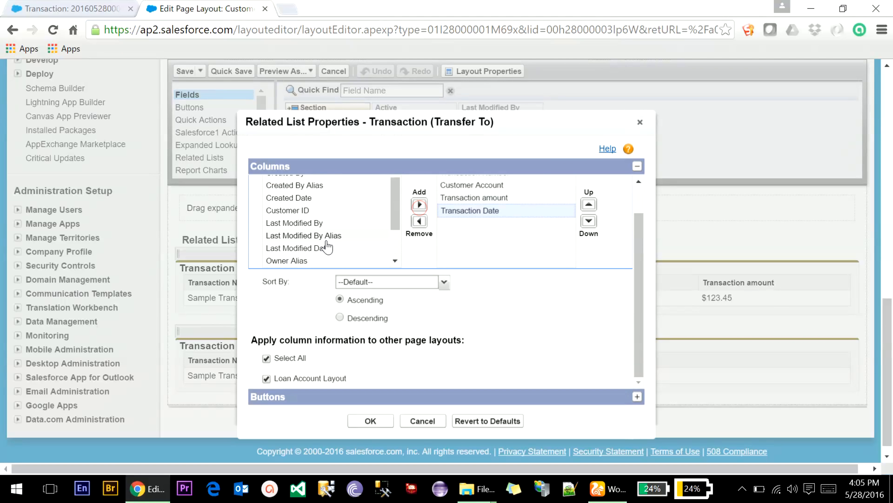
{"action": "scroll", "coordinate": [327, 246], "scroll_direction": "up", "scroll_amount": 1}
{"action": "scroll", "coordinate": [425, 313], "scroll_direction": "down", "scroll_amount": 1}
{"action": "left_click", "coordinate": [367, 421]}
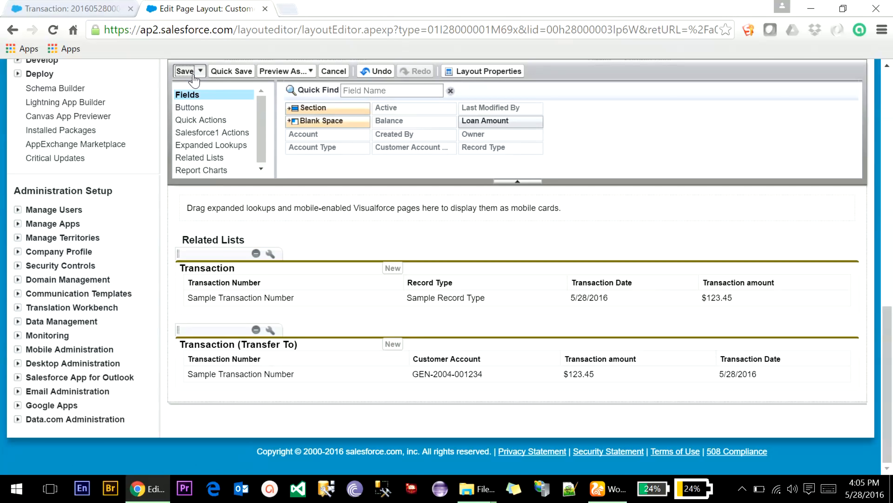
{"action": "left_click", "coordinate": [192, 72]}
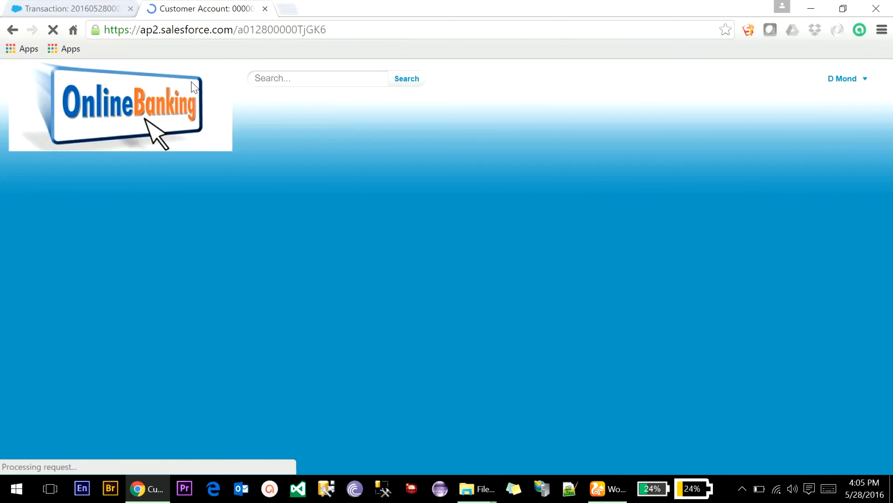
- Open the source account from the Transaction (Transfer To) list and check its balance and the Transfer entry's amount
{"action": "scroll", "coordinate": [474, 379], "scroll_direction": "down", "scroll_amount": 3}
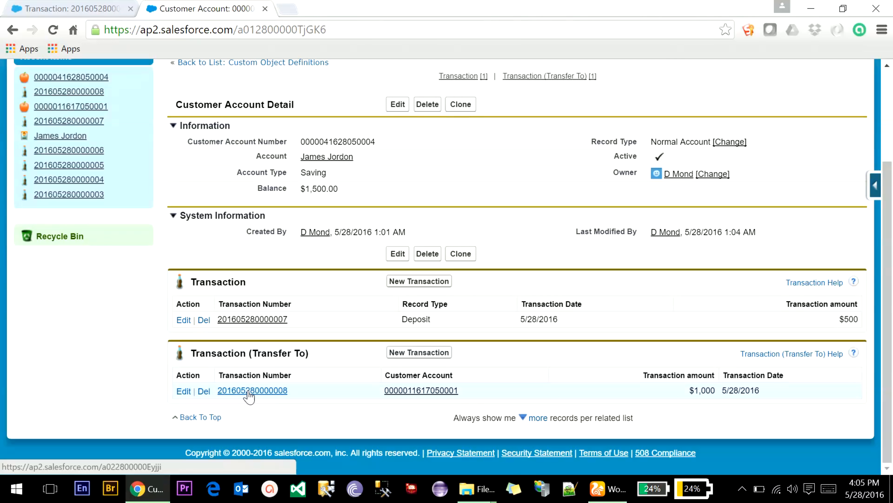
{"action": "left_click", "coordinate": [402, 392]}
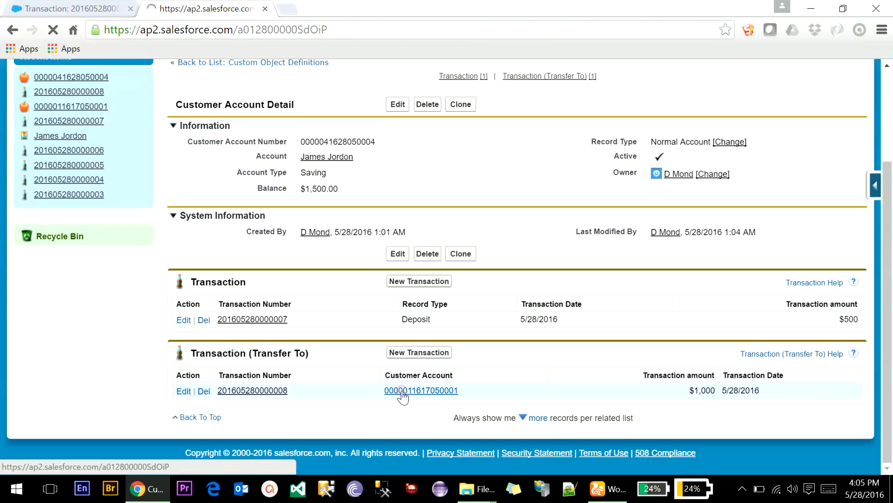
{"action": "double_click", "coordinate": [298, 314]}
{"action": "scroll", "coordinate": [361, 321], "scroll_direction": "down", "scroll_amount": 5}
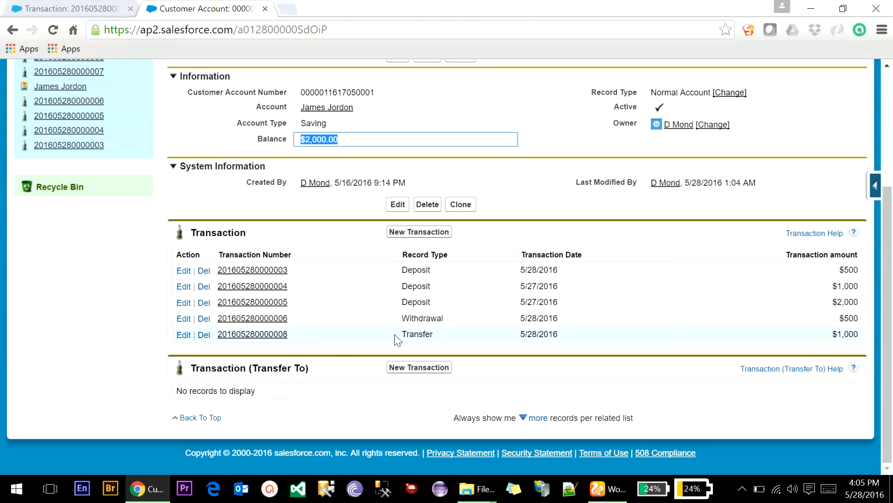
{"action": "double_click", "coordinate": [434, 335]}
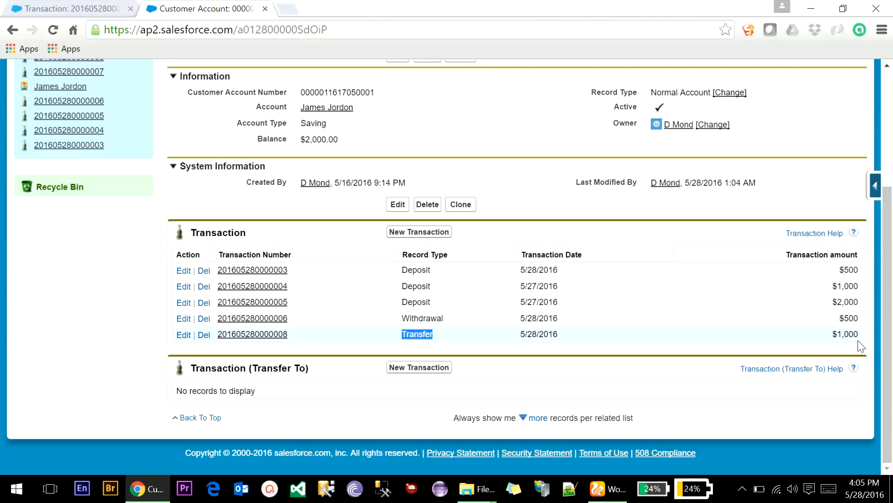
{"action": "left_click_drag", "start_coordinate": [862, 336], "coordinate": [831, 336]}
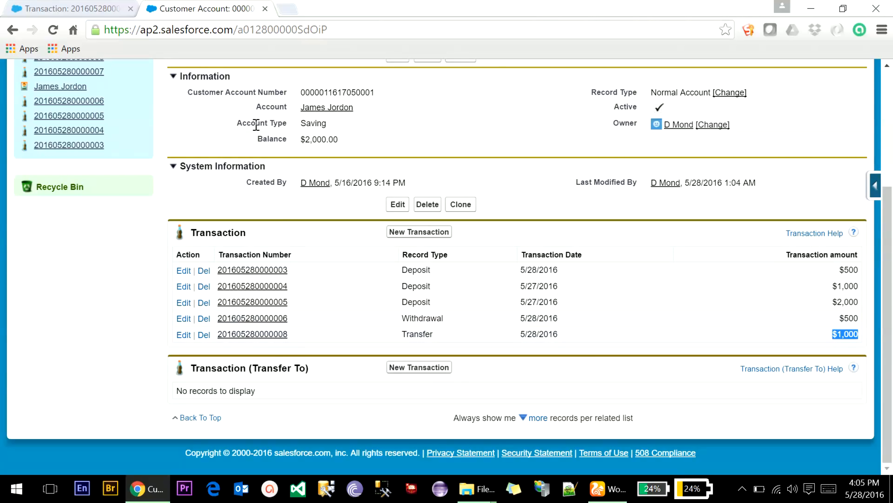
- In the other browser tab, reload the deposit transaction, open its customer account and check the balance and related transactions
{"action": "left_click", "coordinate": [76, 8]}
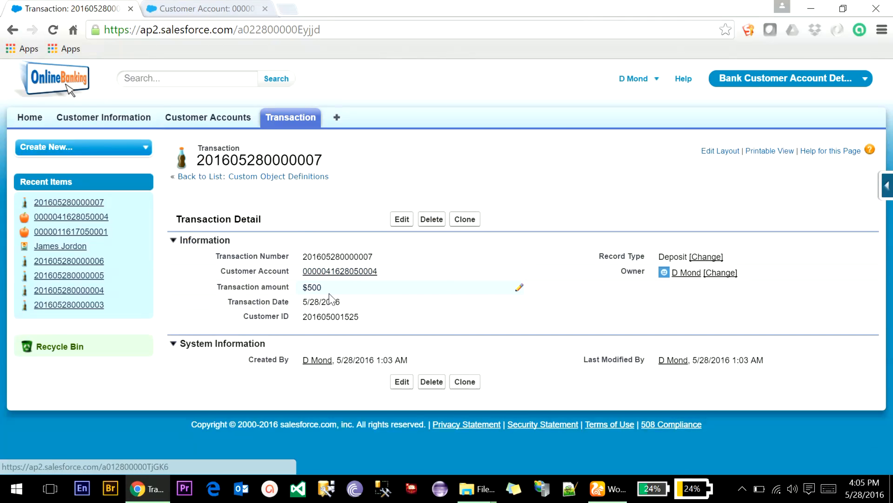
{"action": "left_click", "coordinate": [180, 32]}
{"action": "key", "text": "Return"}
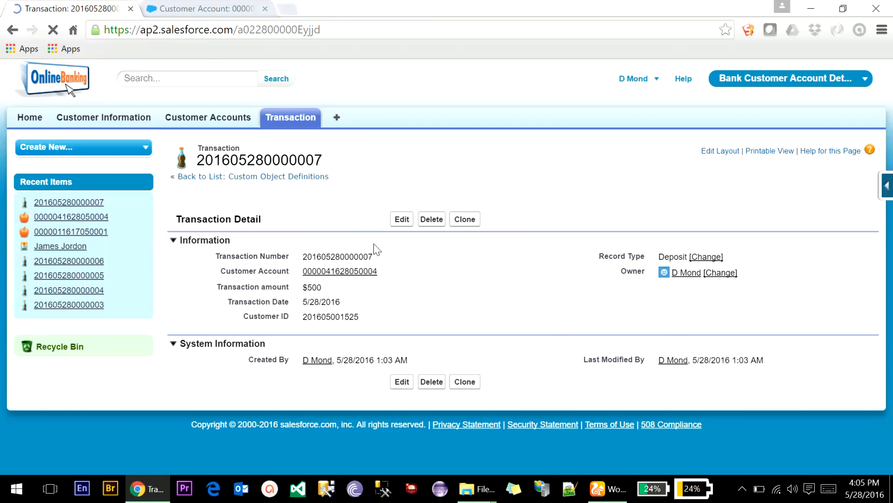
{"action": "left_click", "coordinate": [332, 274]}
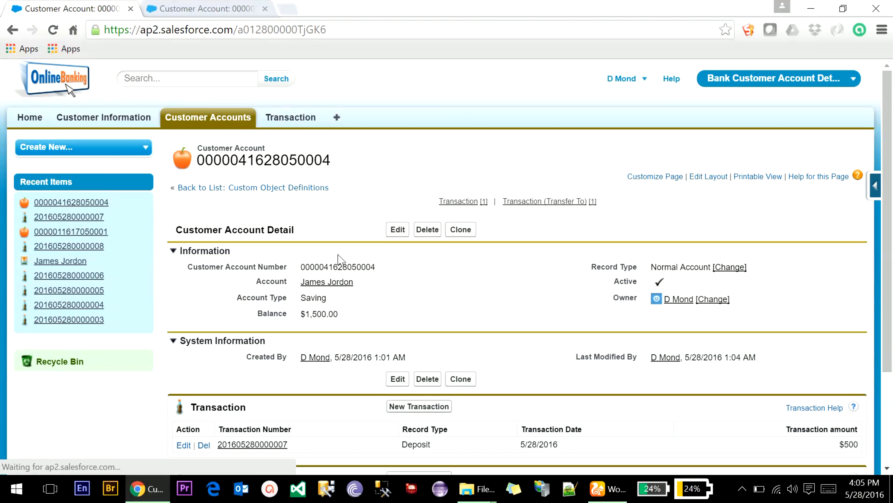
{"action": "scroll", "coordinate": [348, 261], "scroll_direction": "down", "scroll_amount": 4}
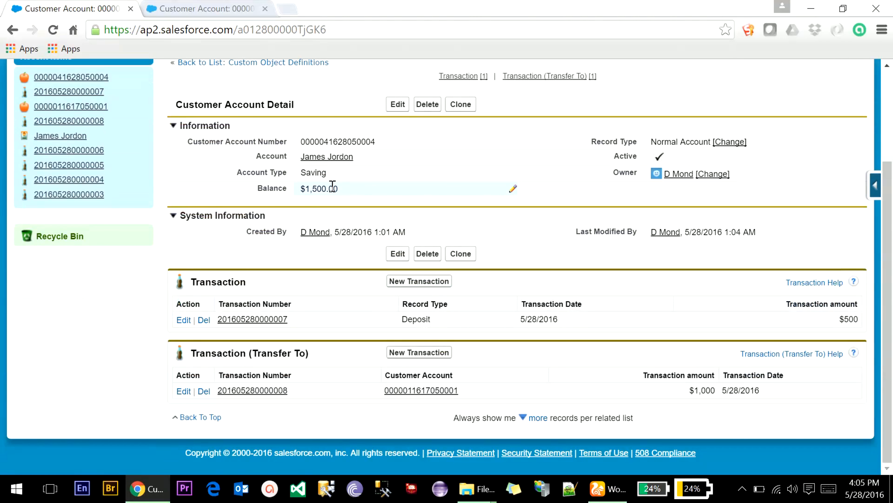
{"action": "double_click", "coordinate": [309, 189]}
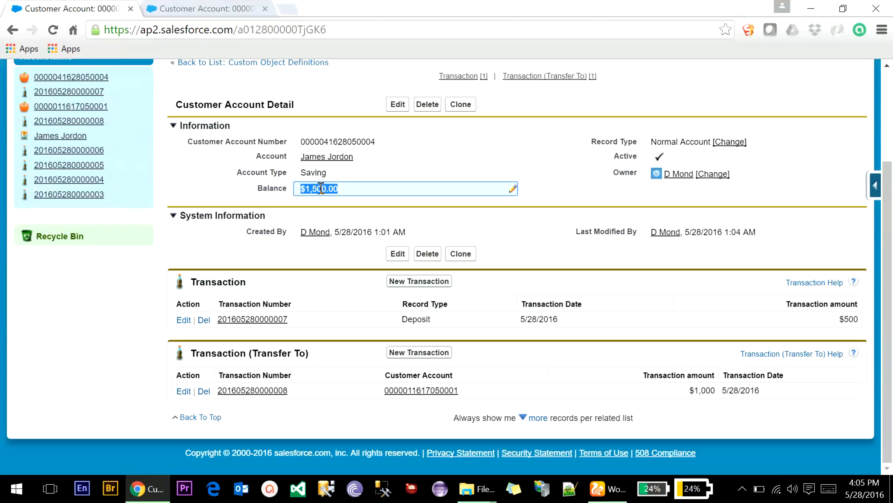
{"action": "left_click", "coordinate": [362, 189]}
- Go to the Customer Information home page
{"action": "scroll", "coordinate": [428, 274], "scroll_direction": "up", "scroll_amount": 3}
{"action": "left_click", "coordinate": [213, 121]}
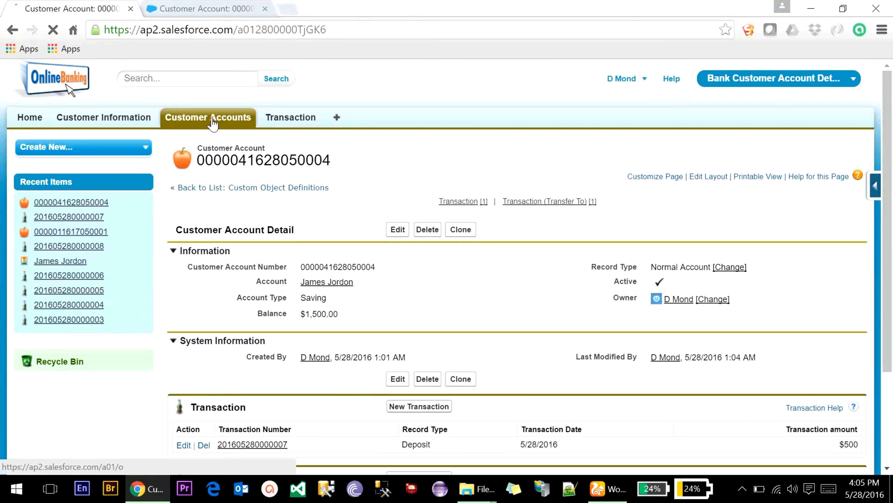
{"action": "left_click", "coordinate": [139, 118]}
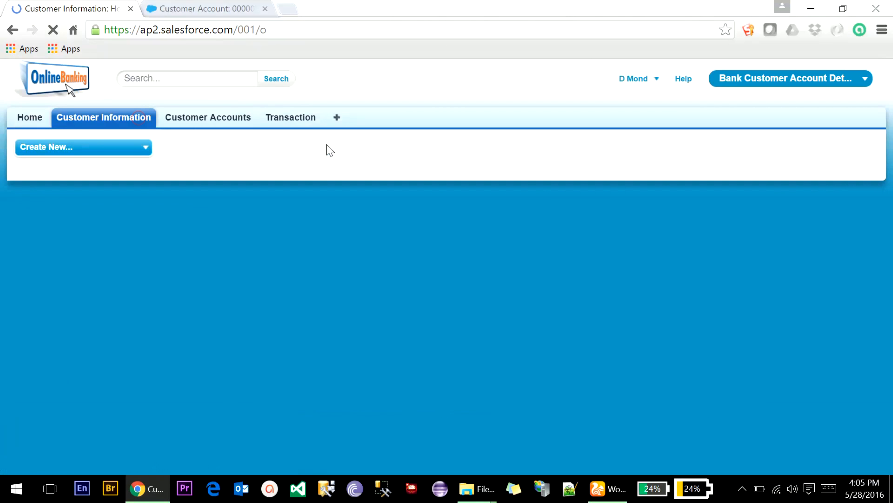